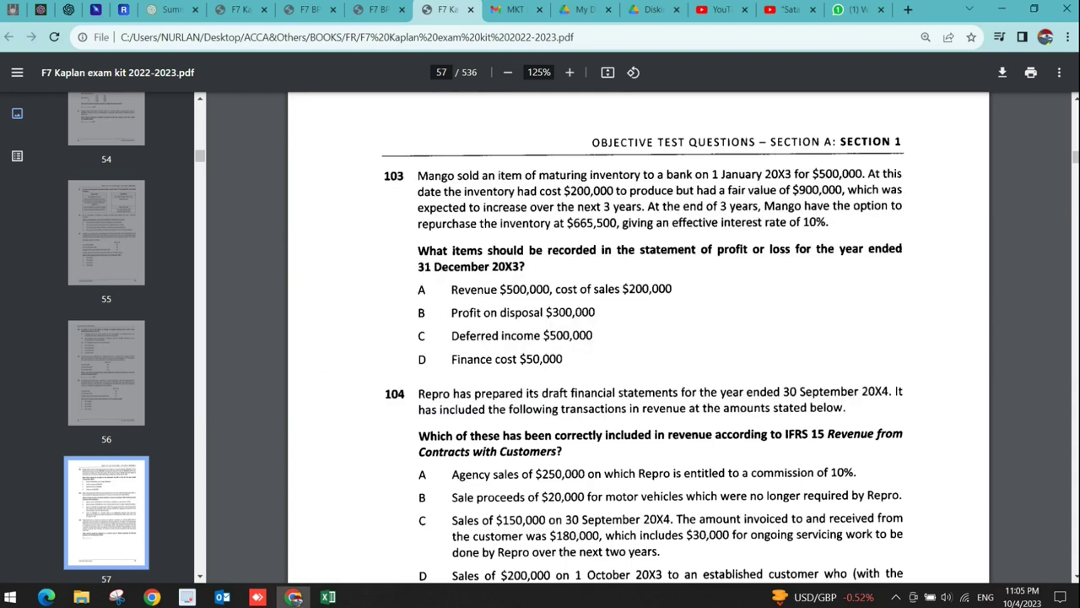
# - Switch to the Excel workbook and enter the years 1, 2 and 3 in cells A2 to A4 of sheet 103
pyautogui.hotkey('alt', 'Tab')
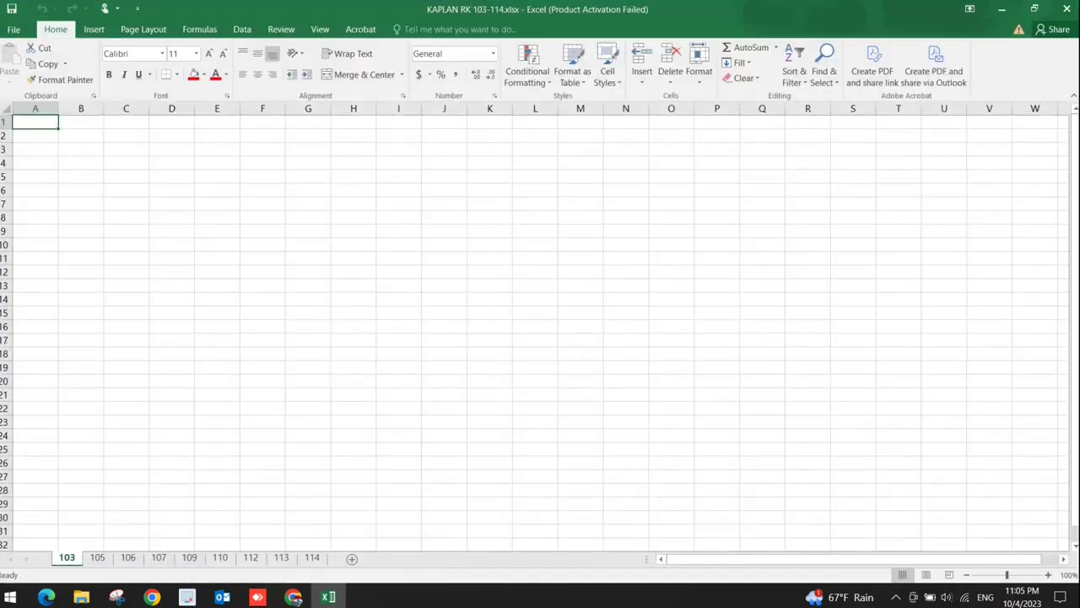
pyautogui.click(171, 204)
pyautogui.scroll(1, 535, 327)
pyautogui.scroll(11, 535, 326)
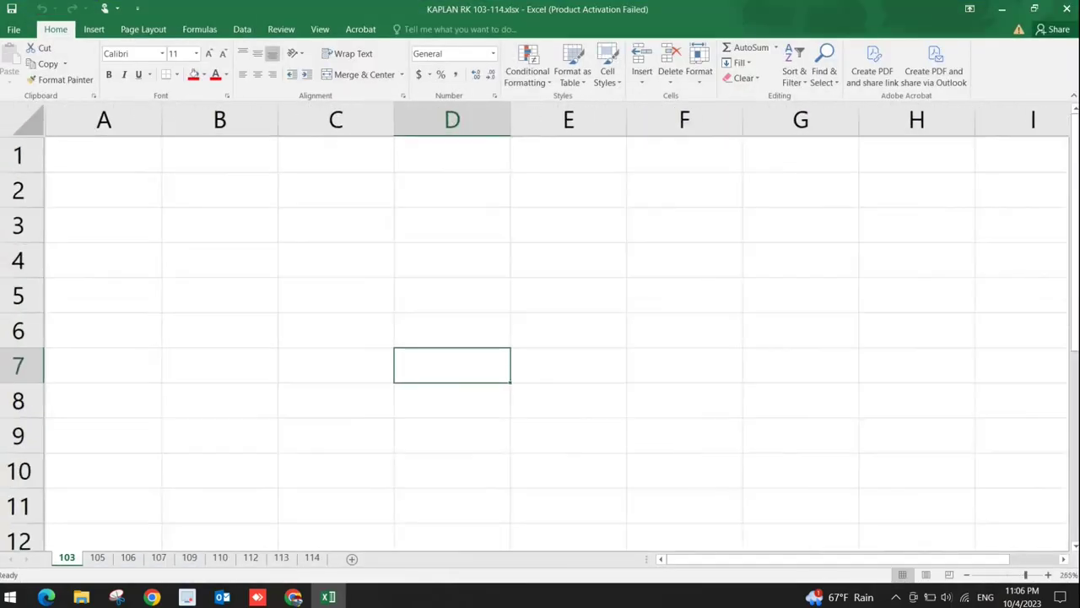
pyautogui.click(111, 158)
pyautogui.scroll(-3, 535, 327)
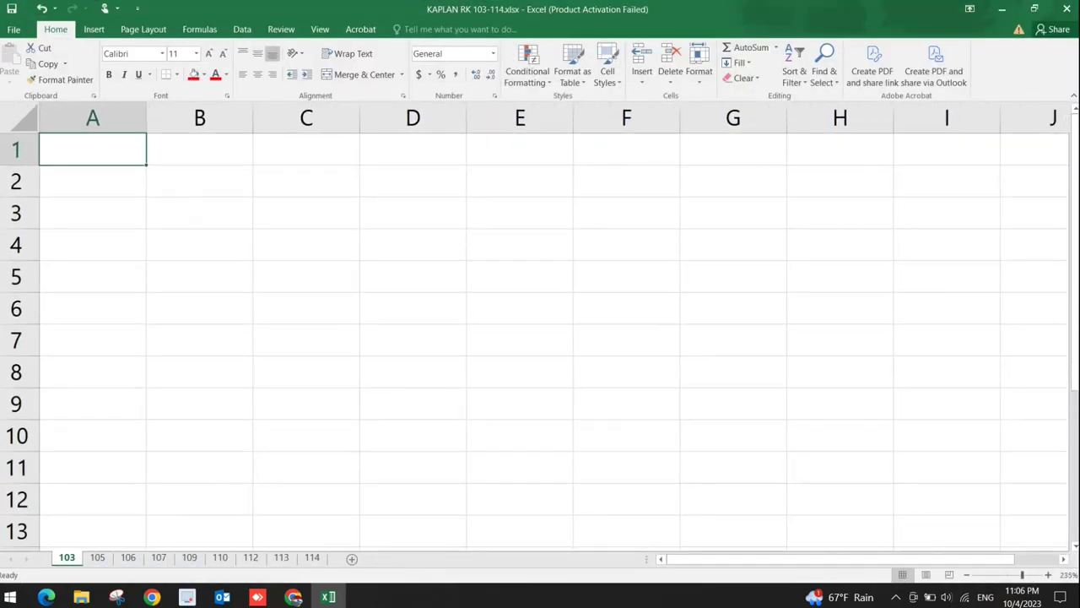
pyautogui.click(93, 182)
pyautogui.write('1')
pyautogui.press('Return')
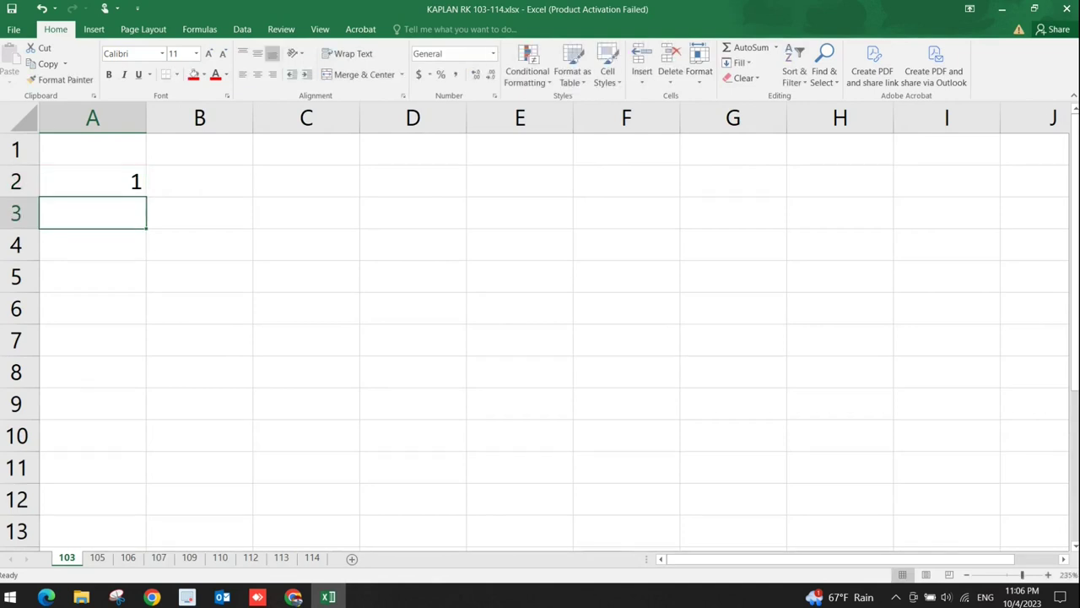
pyautogui.write('2')
pyautogui.press('Return')
pyautogui.write('3')
pyautogui.press('Return')
# - Check question 103 in the exam kit PDF for the interest rate and enter =1/(1+10%) in cell C2
pyautogui.press('Right')
pyautogui.press('Right')
pyautogui.press('Up')
pyautogui.press('Right')
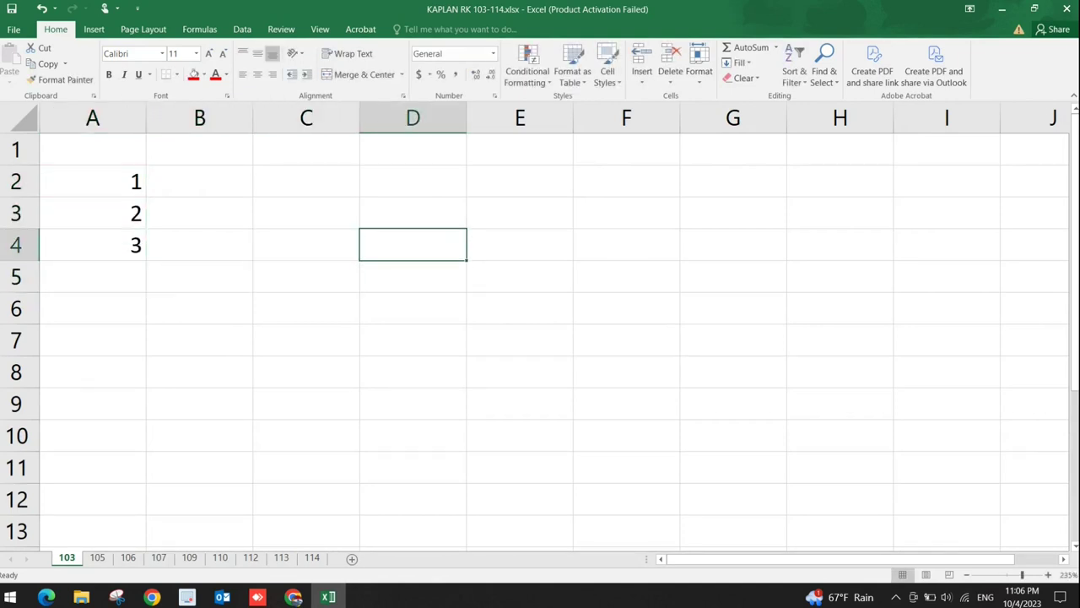
pyautogui.hotkey('alt', 'Tab')
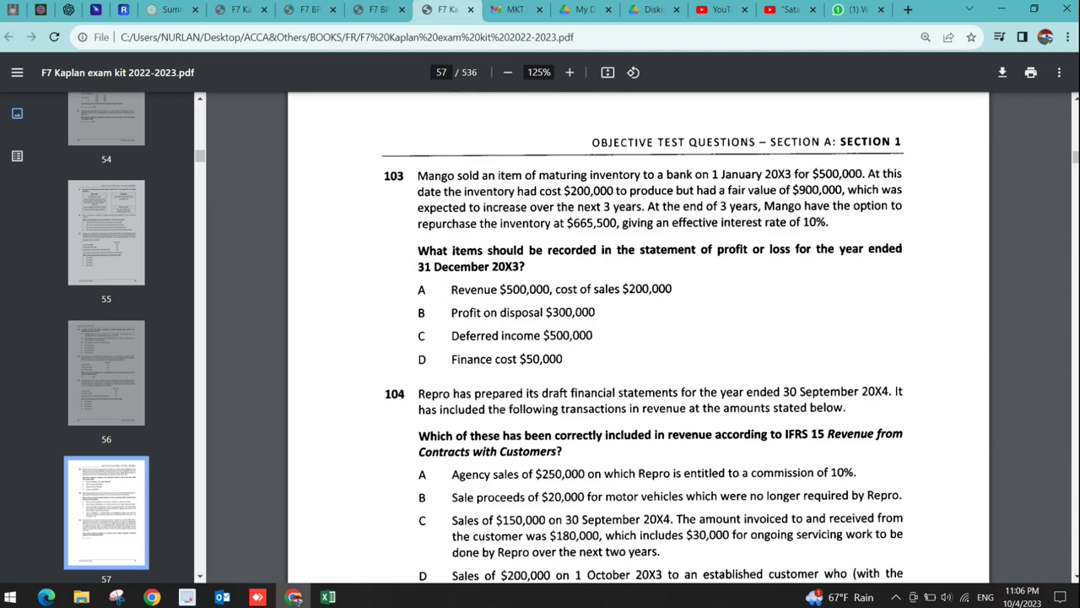
pyautogui.hotkey('alt', 'Tab')
pyautogui.press('Left')
pyautogui.press('Left')
pyautogui.press('Up')
pyautogui.press('Right')
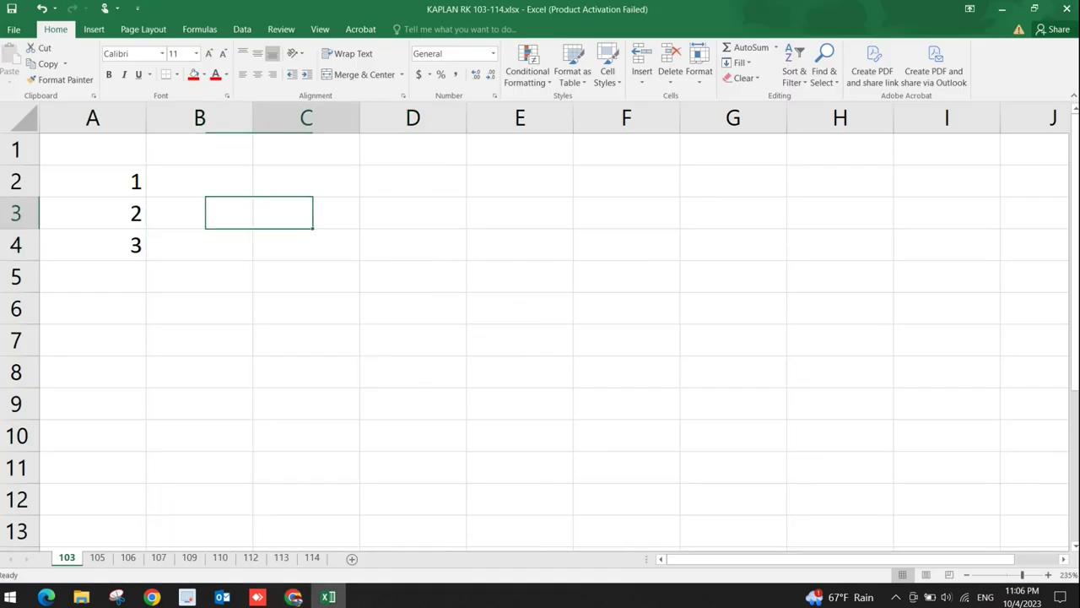
pyautogui.press('Up')
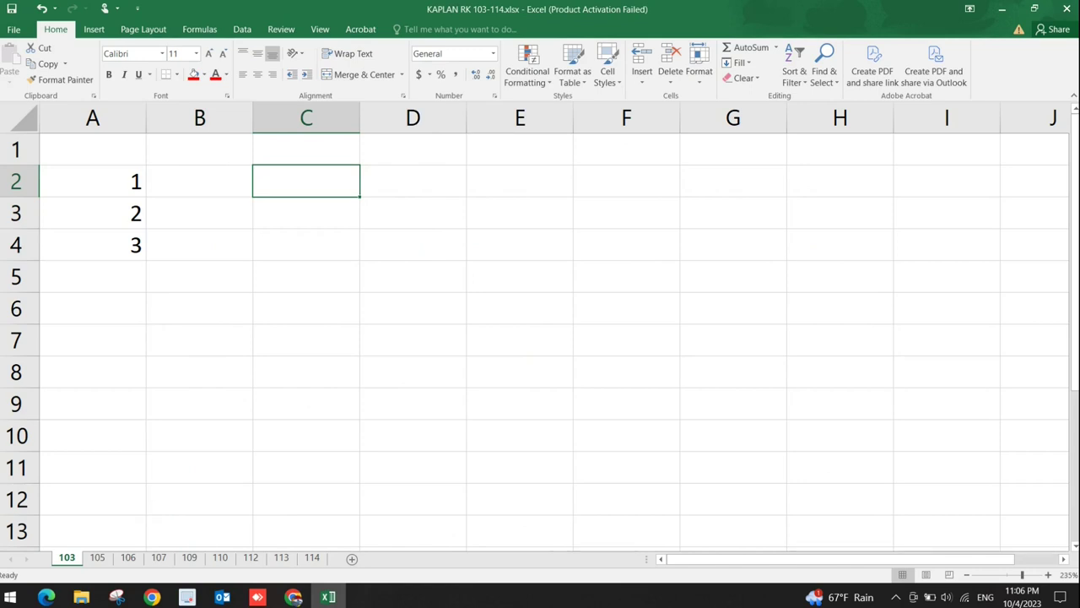
pyautogui.write('=1/(1+')
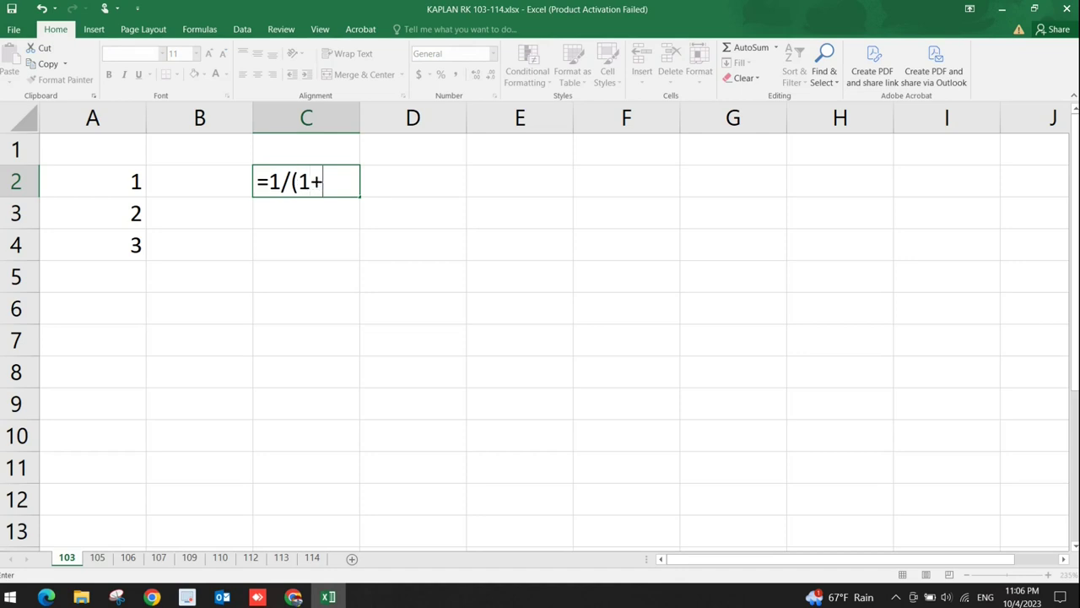
pyautogui.hotkey('alt', 'Tab')
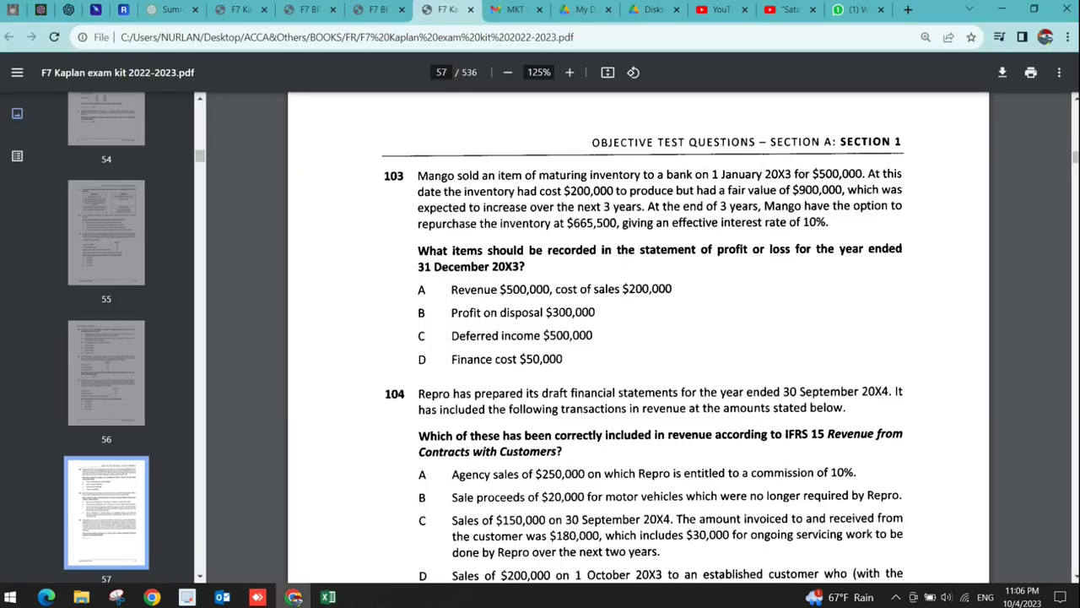
pyautogui.hotkey('alt', 'Tab')
pyautogui.write('10')
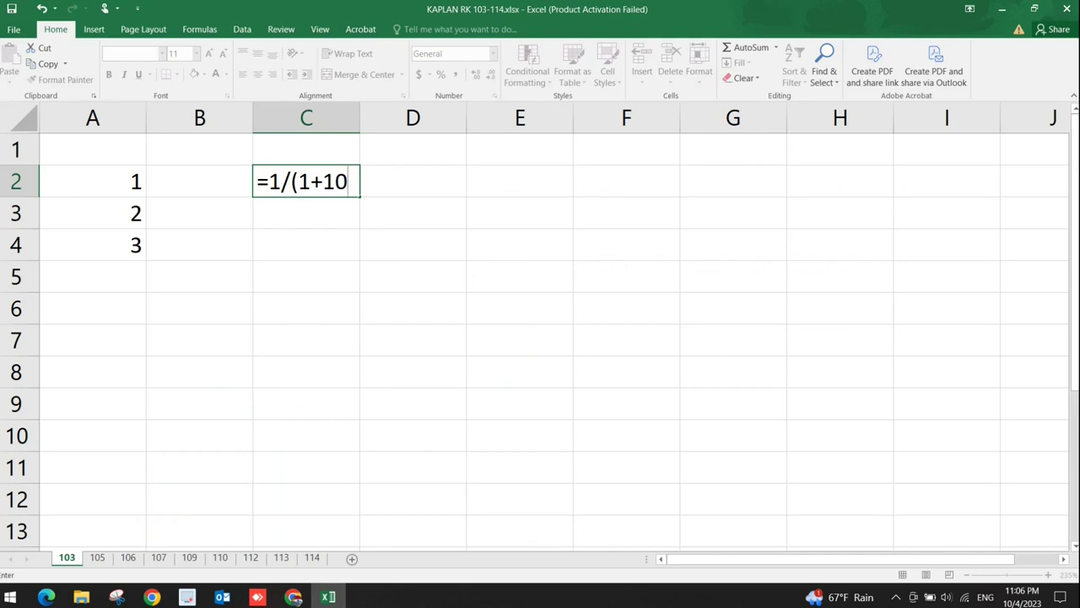
pyautogui.write('%)')
pyautogui.press('Return')
pyautogui.press('Up')
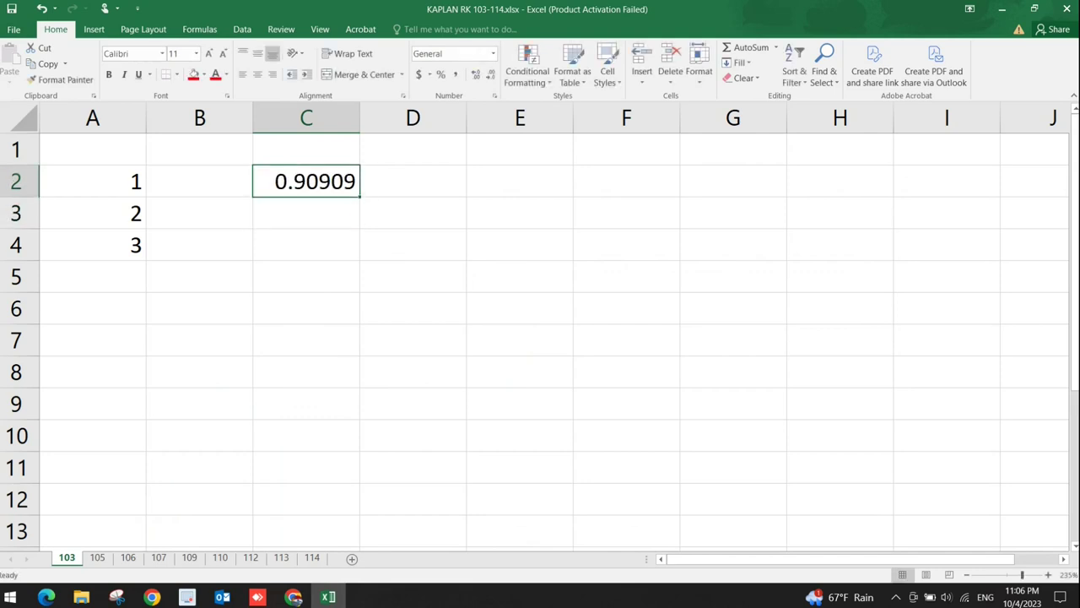
# - Copy the discount factor formula from C2 to C4 in the year 3 row and clear C2
pyautogui.hotkey('ctrl', 'c')
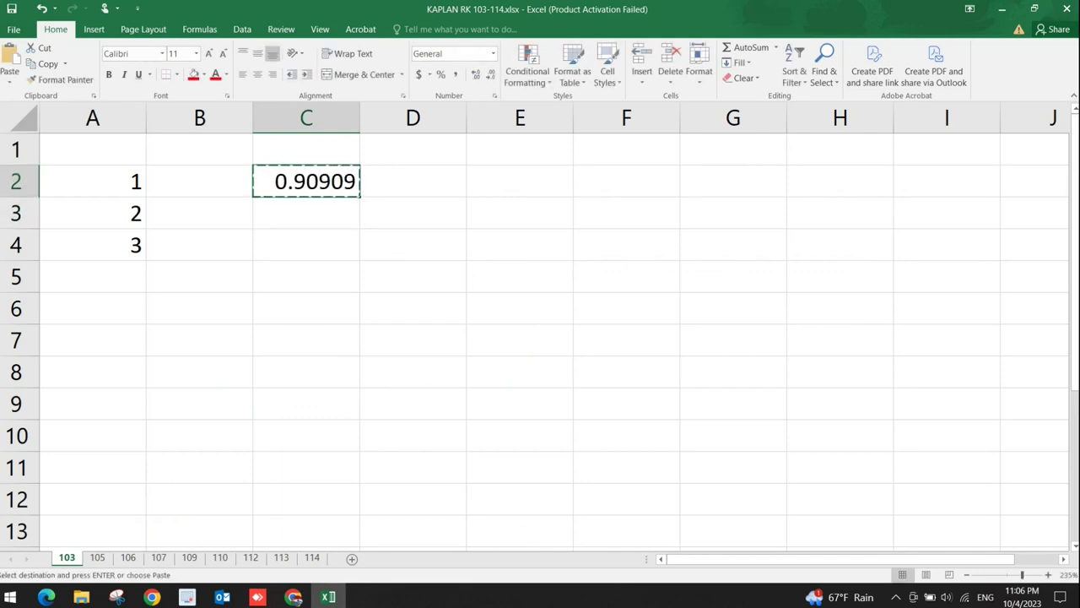
pyautogui.press('Down')
pyautogui.press('Down')
pyautogui.hotkey('ctrl', 'v')
pyautogui.press('Up')
pyautogui.press('Up')
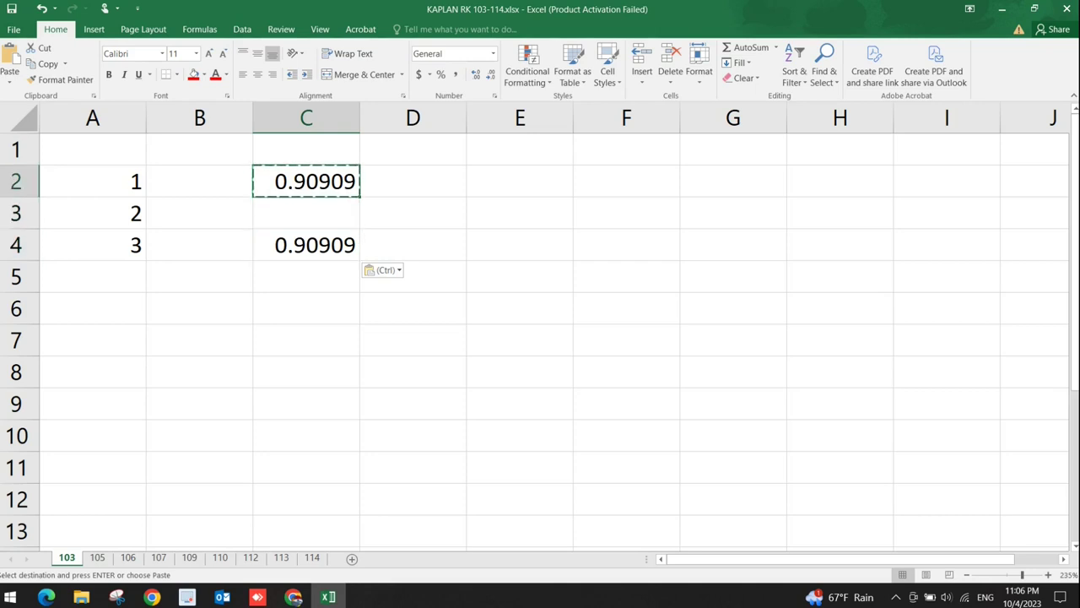
pyautogui.press('Delete')
pyautogui.press('Down')
pyautogui.press('Down')
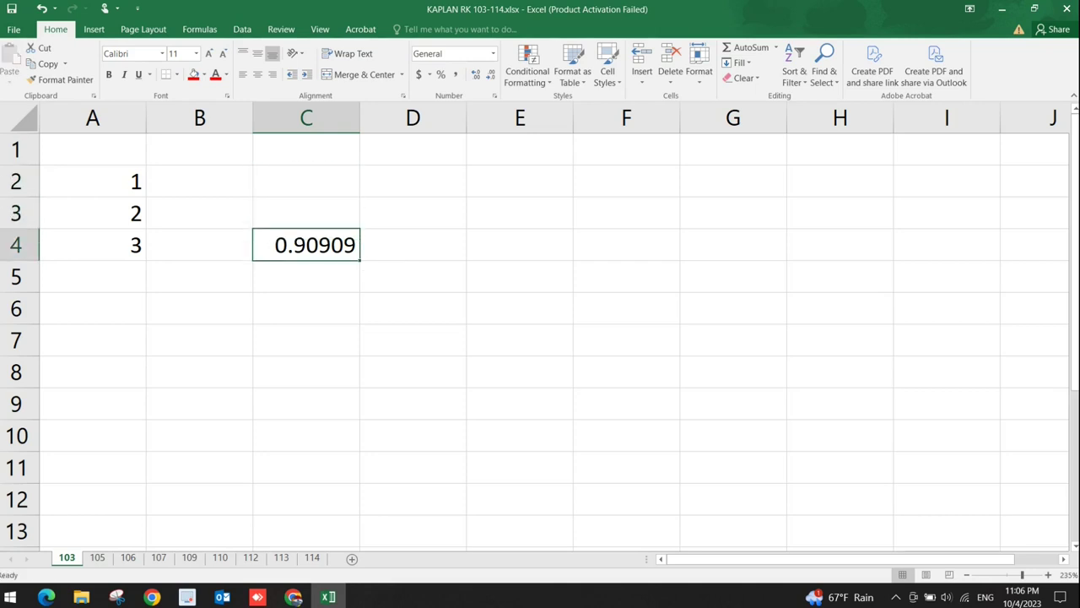
# - Extend the formula in C4 to the three-year discount factor =1/((1+10%)*(1+10%)*(1+10%))
pyautogui.press('F2')
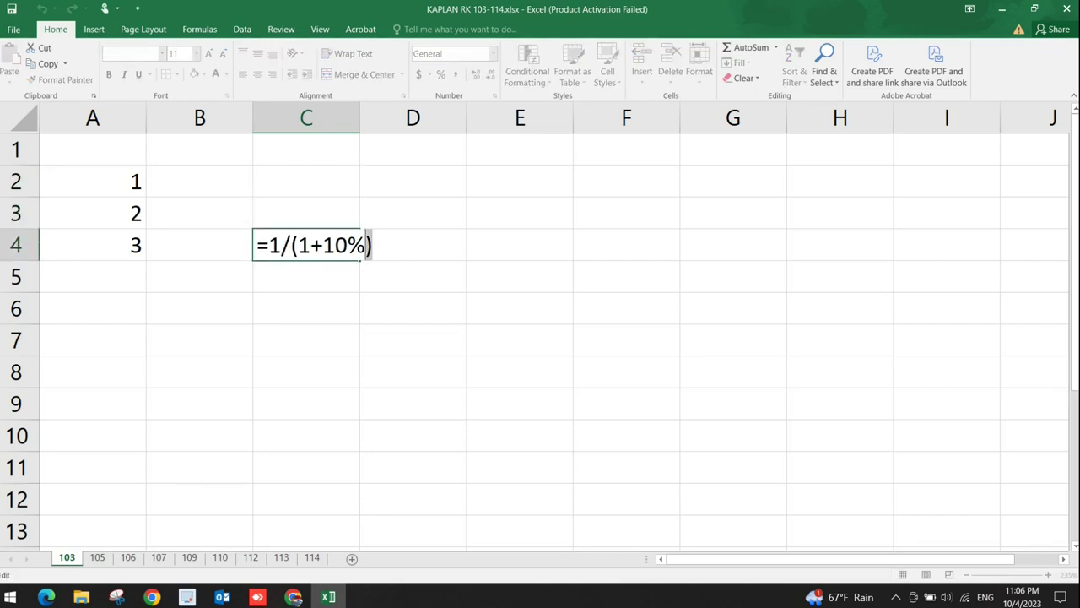
pyautogui.hotkey('shift', 'Left')
pyautogui.hotkey('shift', 'Left')
pyautogui.hotkey('shift', 'Left')
pyautogui.hotkey('shift', 'Left')
pyautogui.hotkey('shift', 'Left')
pyautogui.hotkey('shift', 'Left')
pyautogui.hotkey('shift', 'Right')
pyautogui.hotkey('shift', 'Right')
pyautogui.hotkey('shift', 'Right')
pyautogui.hotkey('shift', 'Left')
pyautogui.hotkey('shift', 'Left')
pyautogui.hotkey('shift', 'Left')
pyautogui.hotkey('ctrl', 'c')
pyautogui.press('Left')
pyautogui.press('Left')
pyautogui.press('Right')
pyautogui.write('(')
pyautogui.press('Right')
pyautogui.press('Right')
pyautogui.press('Right')
pyautogui.press('End')
pyautogui.write(')')
pyautogui.press('Left')
pyautogui.press('Left')
pyautogui.hotkey('ctrl', 'v')
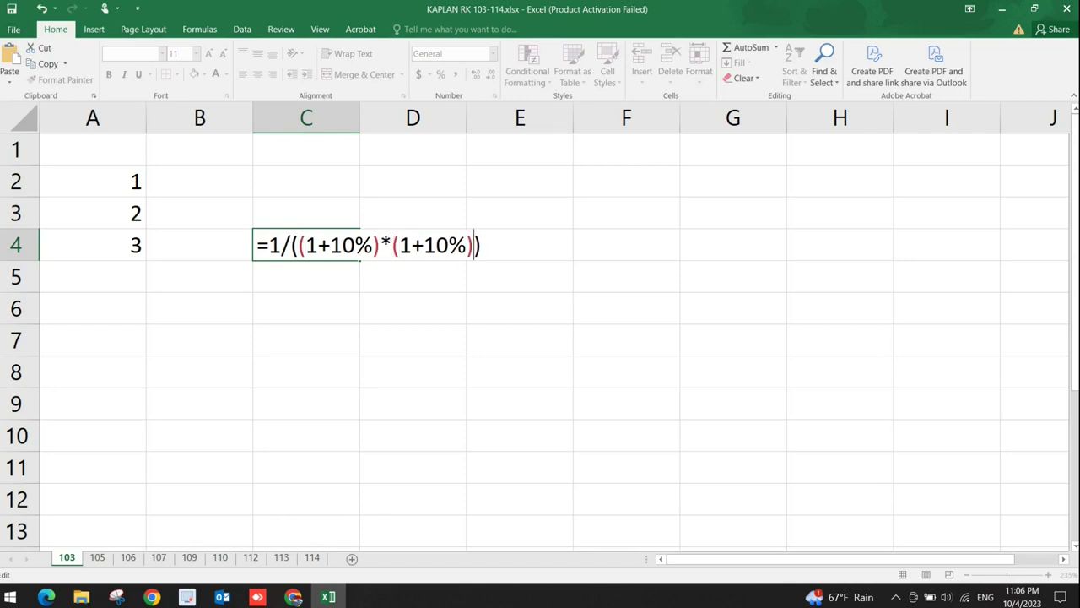
pyautogui.hotkey('ctrl', 'v')
pyautogui.press('Return')
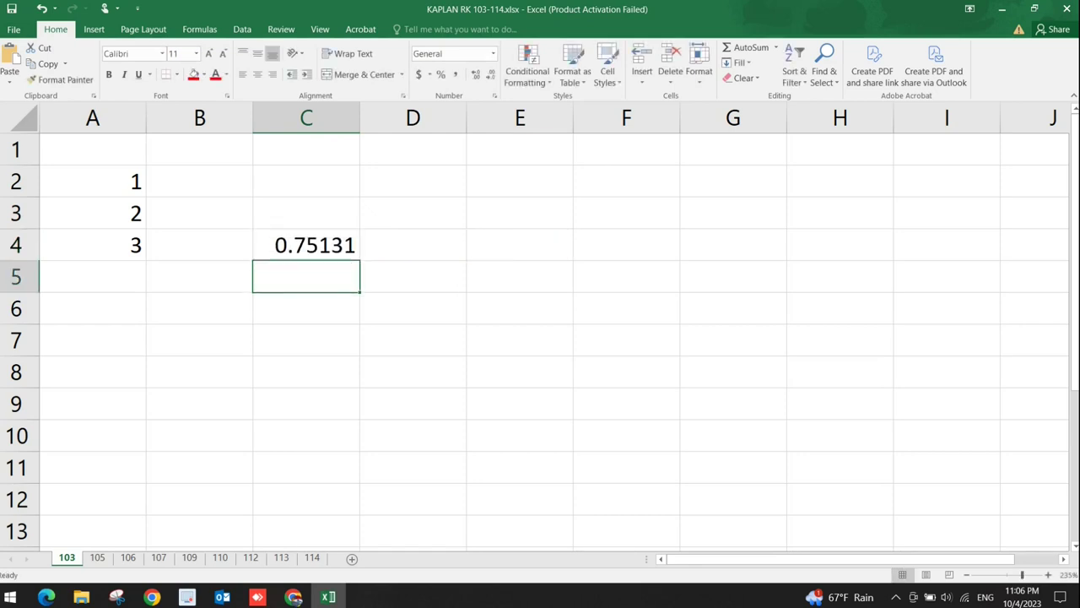
# - Copy the C4 formula to C2 and shorten it to the one-year factor =1/((1+10%))
pyautogui.press('Up')
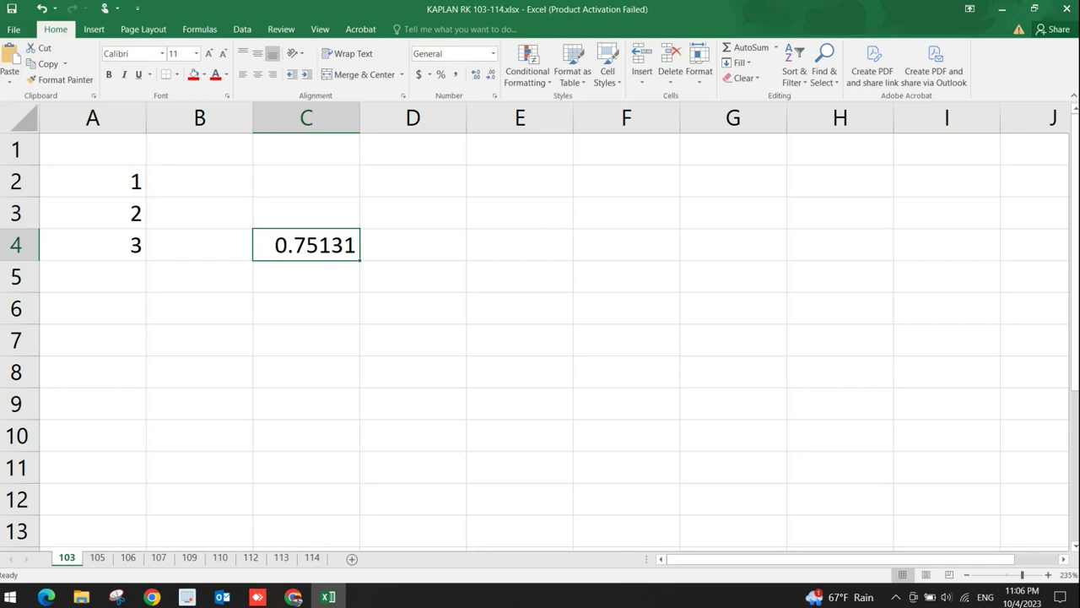
pyautogui.hotkey('ctrl', 'c')
pyautogui.press('Up')
pyautogui.press('Up')
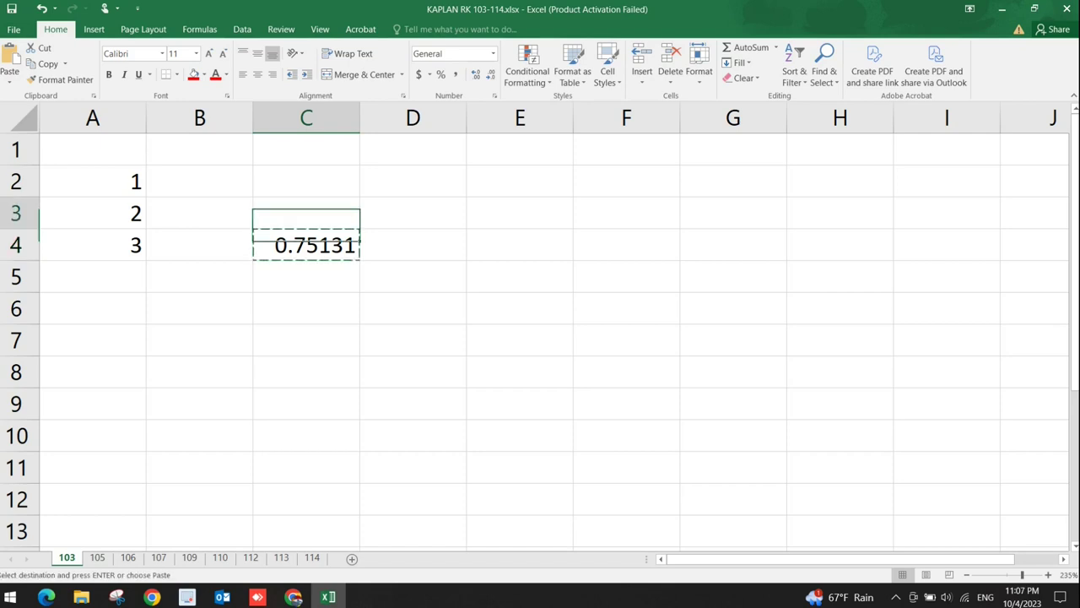
pyautogui.hotkey('ctrl', 'v')
pyautogui.press('F2')
pyautogui.press('Left')
pyautogui.hotkey('shift', 'Left')
pyautogui.hotkey('shift', 'Left')
pyautogui.hotkey('shift', 'Left')
pyautogui.hotkey('shift', 'Left')
pyautogui.hotkey('shift', 'Left')
pyautogui.hotkey('shift', 'Left')
pyautogui.hotkey('shift', 'Left')
pyautogui.hotkey('shift', 'Left')
pyautogui.hotkey('shift', 'Left')
pyautogui.hotkey('shift', 'Left')
pyautogui.hotkey('shift', 'Left')
pyautogui.hotkey('shift', 'Left')
pyautogui.hotkey('shift', 'Left')
pyautogui.hotkey('shift', 'Left')
pyautogui.hotkey('shift', 'Left')
pyautogui.hotkey('shift', 'Left')
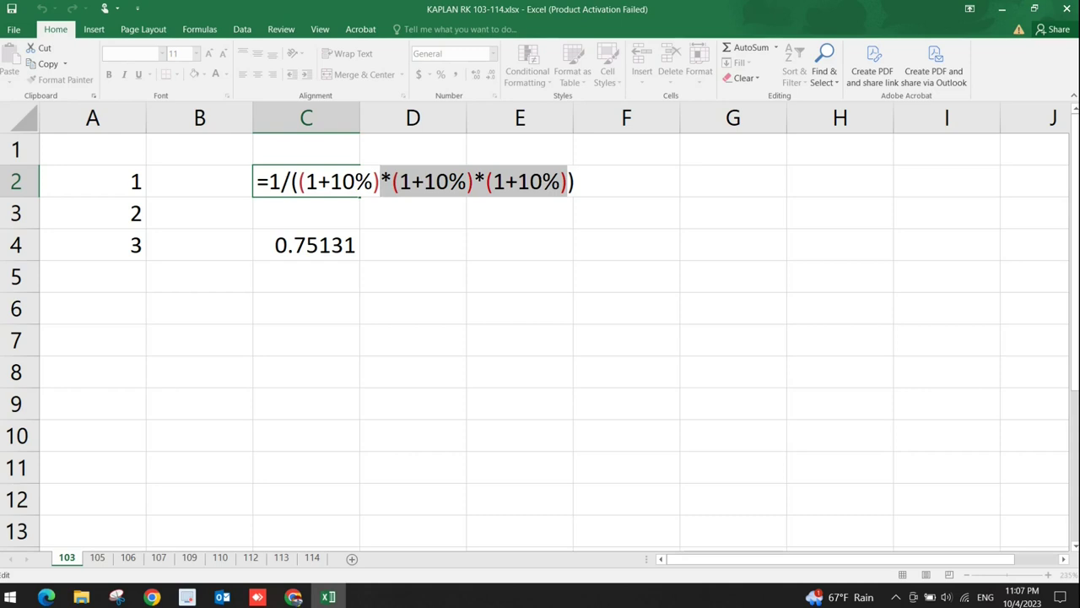
pyautogui.press('Delete')
pyautogui.press('Return')
# - Copy the C4 formula to C3 and shorten it to the two-year factor =1/((1+10%)*(1+10%))
pyautogui.press('Down')
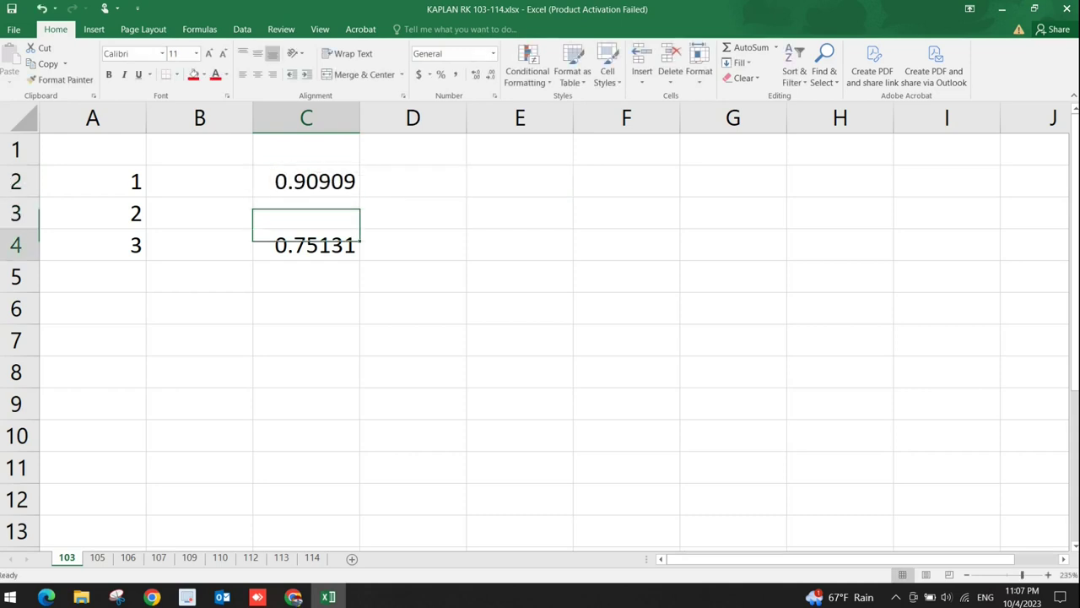
pyautogui.hotkey('ctrl', 'c')
pyautogui.press('Up')
pyautogui.hotkey('ctrl', 'v')
pyautogui.press('F2')
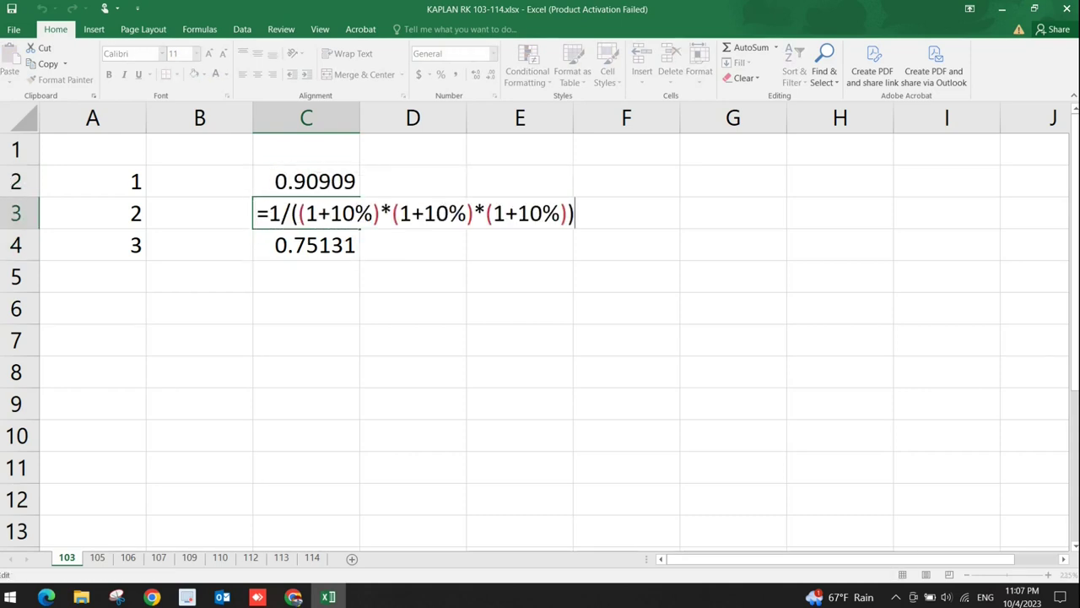
pyautogui.press('Left')
pyautogui.hotkey('shift', 'Left')
pyautogui.hotkey('shift', 'Left')
pyautogui.hotkey('shift', 'Left')
pyautogui.hotkey('shift', 'Left')
pyautogui.hotkey('shift', 'Left')
pyautogui.hotkey('shift', 'Left')
pyautogui.hotkey('shift', 'Left')
pyautogui.hotkey('shift', 'Left')
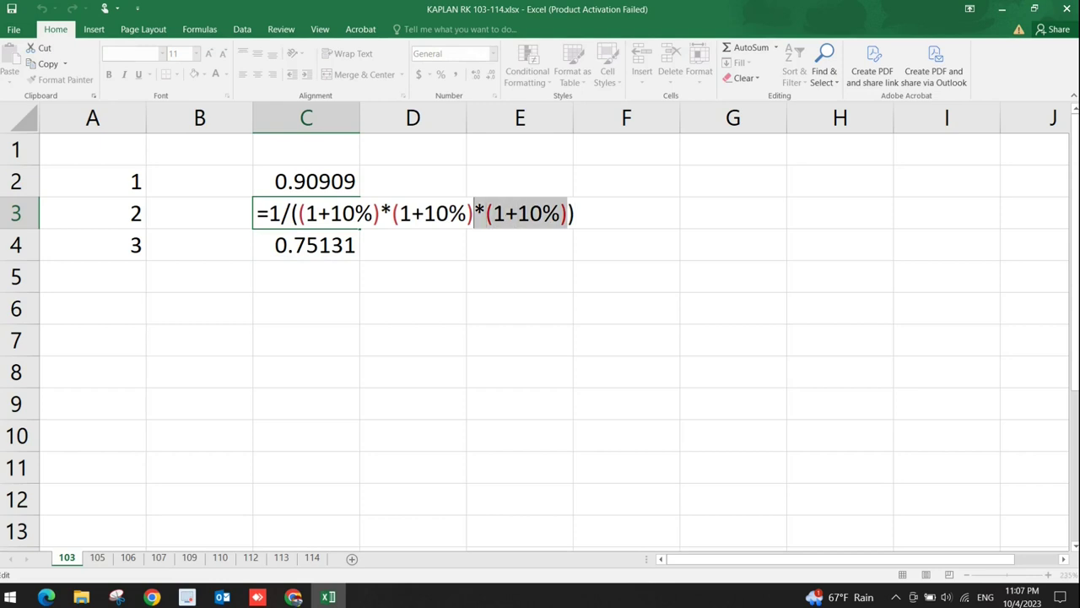
pyautogui.press('Delete')
pyautogui.press('Return')
pyautogui.press('Down')
pyautogui.press('Down')
pyautogui.press('Up')
pyautogui.press('Up')
pyautogui.press('Up')
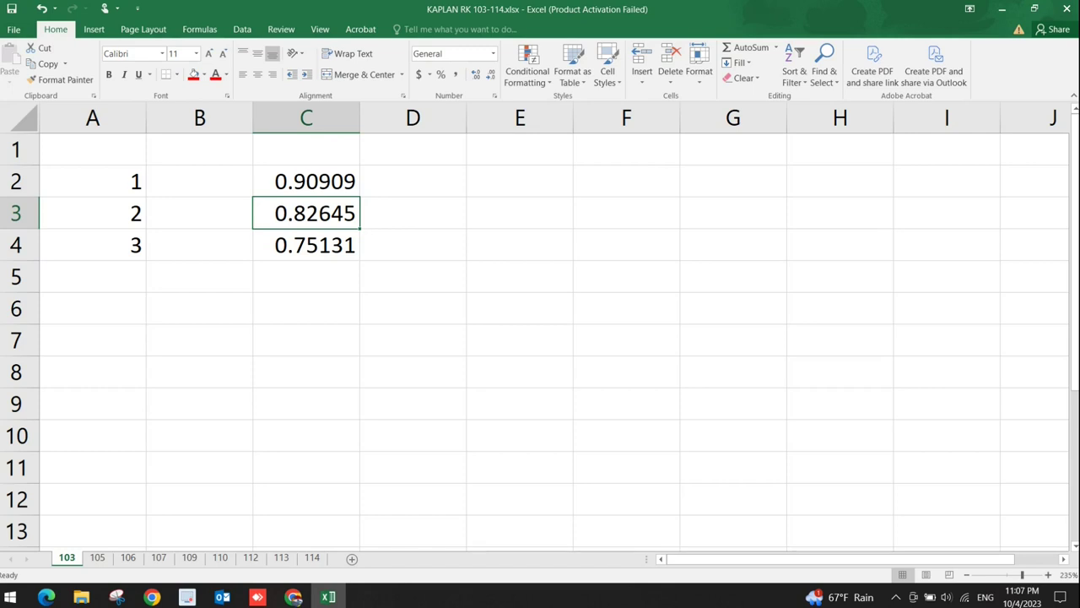
# - Check the repurchase price in the exam kit PDF and enter 665500 in cell B4
pyautogui.hotkey('alt', 'Tab')
pyautogui.hotkey('alt', 'Tab')
pyautogui.press('Left')
pyautogui.write('66')
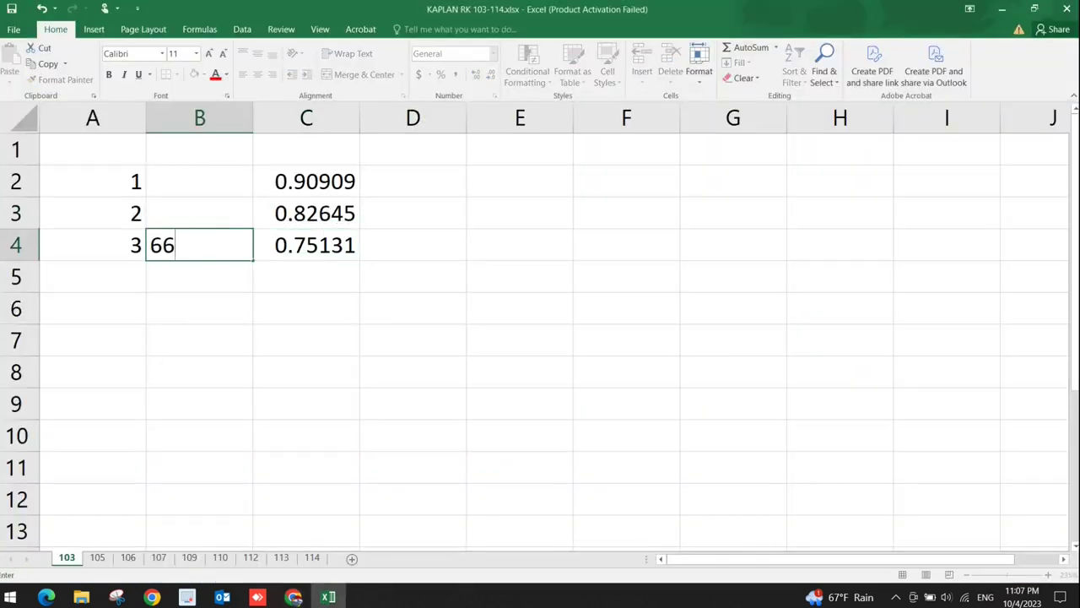
pyautogui.write('5500')
pyautogui.press('Return')
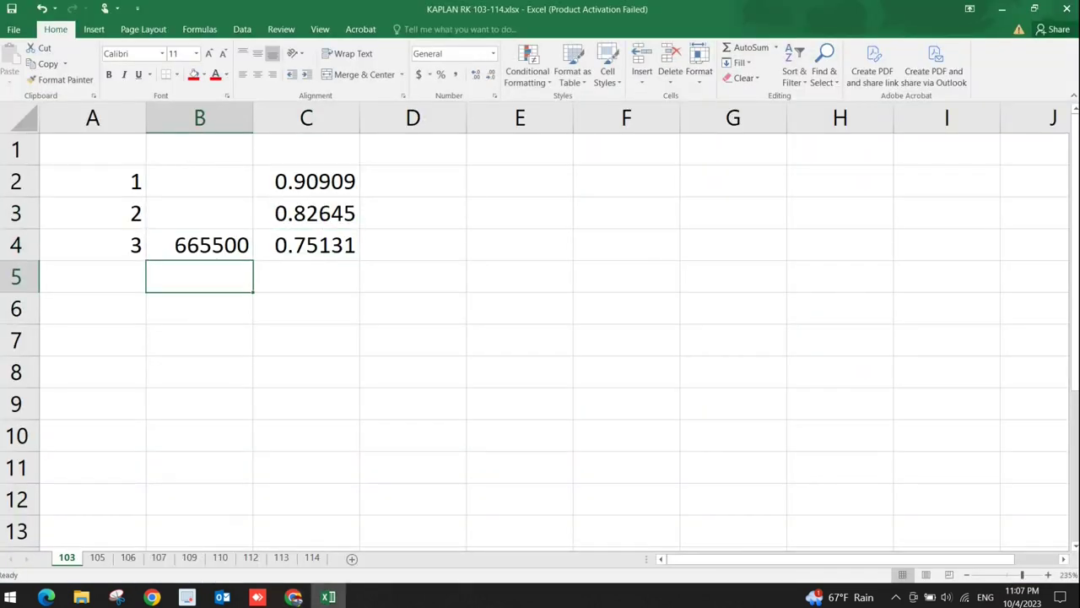
# - Calculate the present value in D4 by multiplying the repurchase price in B4 by the discount factor in C4
pyautogui.press('Up')
pyautogui.press('Right')
pyautogui.press('Right')
pyautogui.write('=')
pyautogui.press('Left')
pyautogui.press('Left')
pyautogui.press('Left')
pyautogui.press('Right')
pyautogui.write('*')
pyautogui.press('Left')
pyautogui.press('Return')
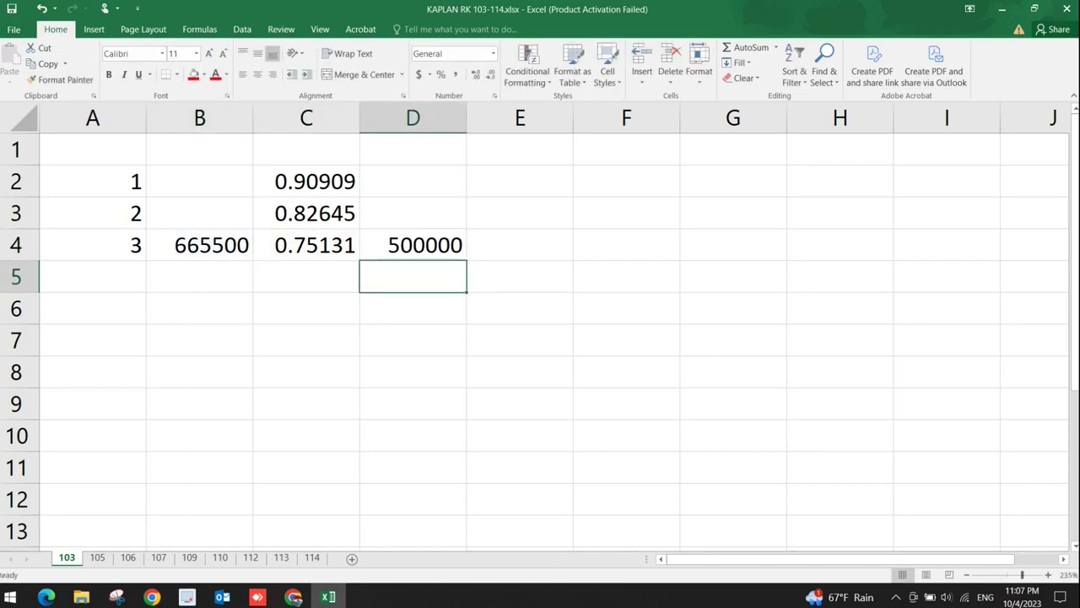
pyautogui.press('Up')
pyautogui.press('Left')
pyautogui.press('Left')
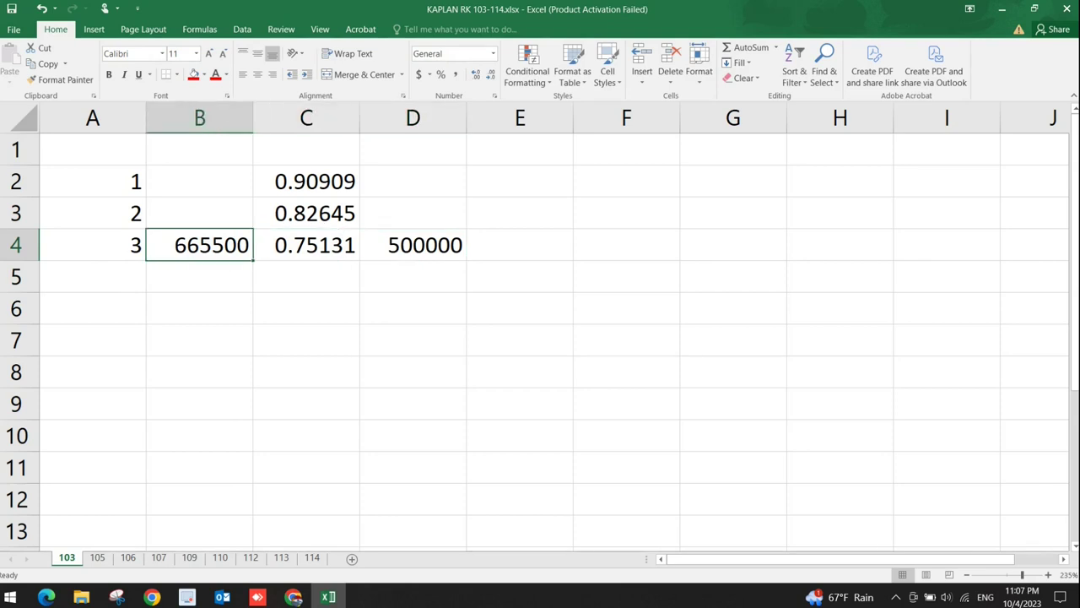
pyautogui.press('Right')
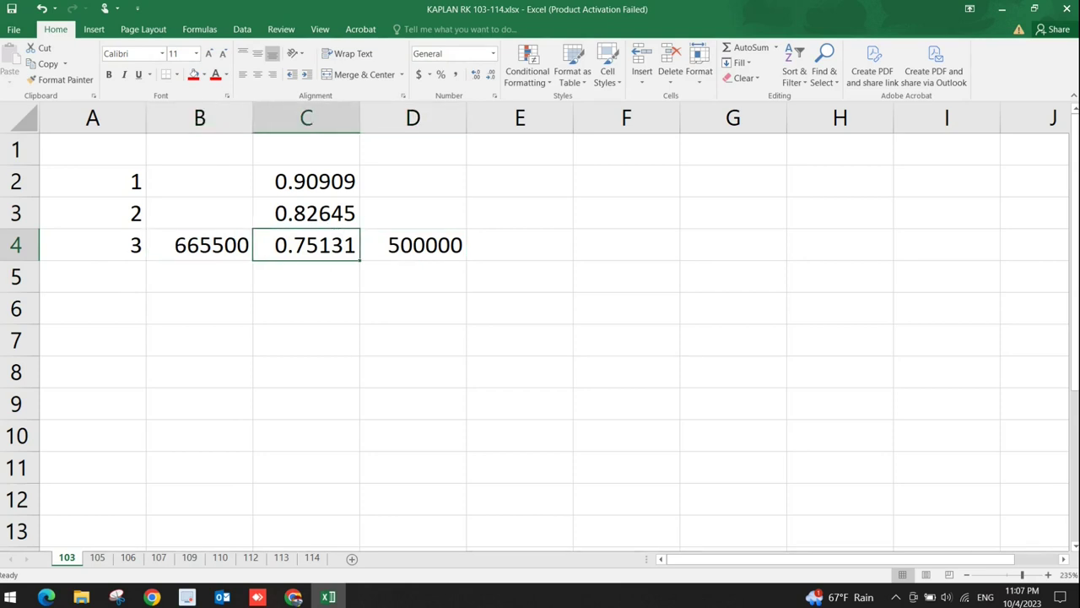
# - Copy the years 1 to 3 from A2:A4 to cells F2:F4
pyautogui.press('Left')
pyautogui.press('Left')
pyautogui.press('Up')
pyautogui.press('Up')
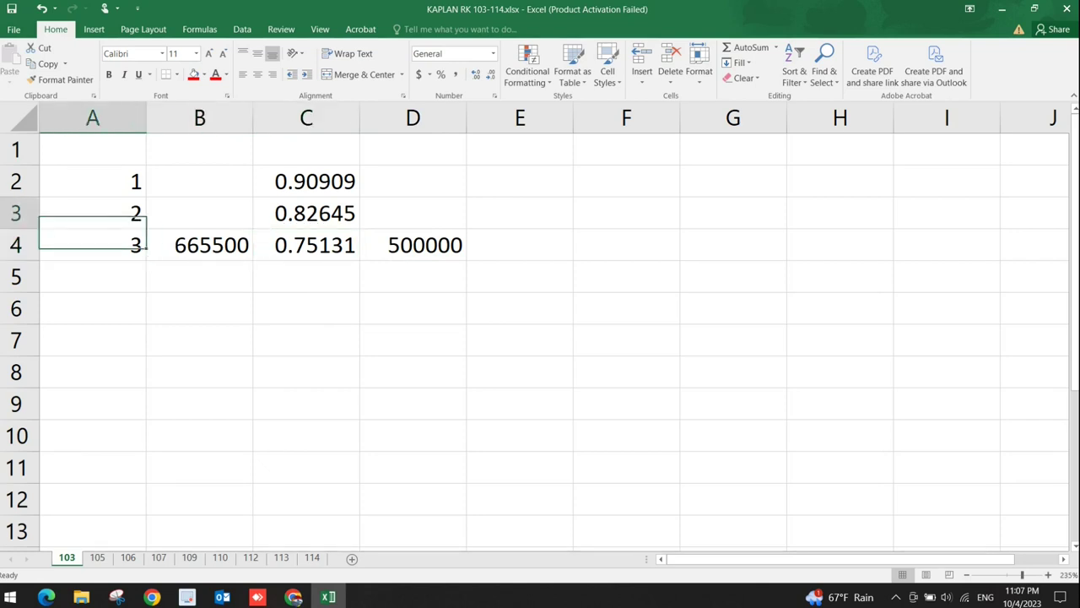
pyautogui.hotkey('shift', 'Down')
pyautogui.hotkey('shift', 'Down')
pyautogui.hotkey('ctrl', 'c')
pyautogui.press('Right')
pyautogui.press('Right')
pyautogui.press('Right')
pyautogui.press('Right')
pyautogui.press('Right')
pyautogui.hotkey('ctrl', 'v')
# - Enter the opening loan amount of 500000 in G2 beside year 1
pyautogui.press('Down')
pyautogui.press('Right')
pyautogui.press('Up')
pyautogui.write('500000')
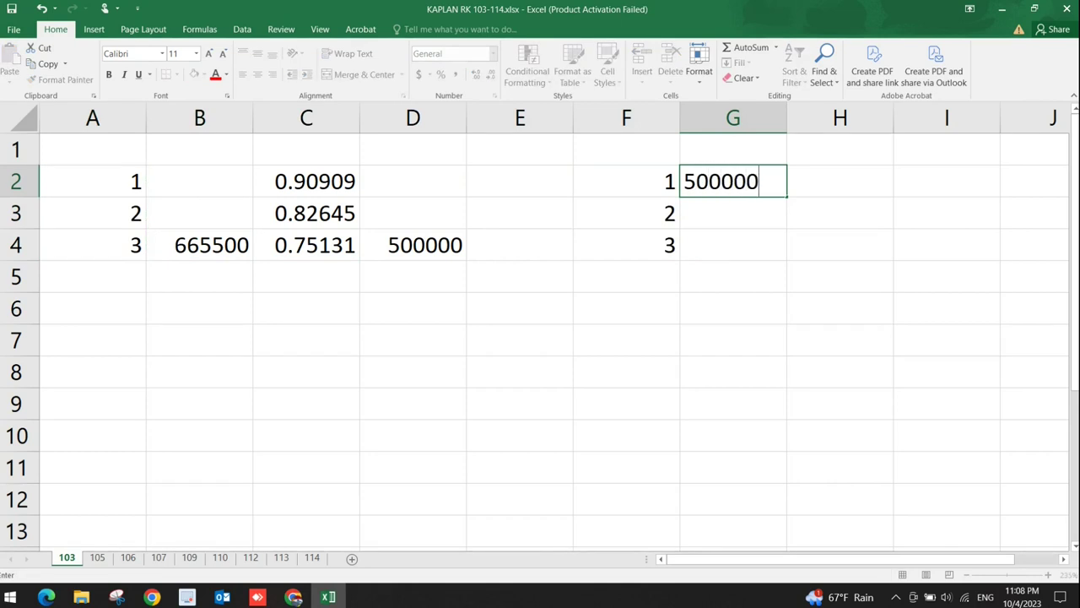
pyautogui.press('Return')
# - Calculate the year 1 finance cost in H2 with the formula =G2*10%
pyautogui.press('Up')
pyautogui.press('Right')
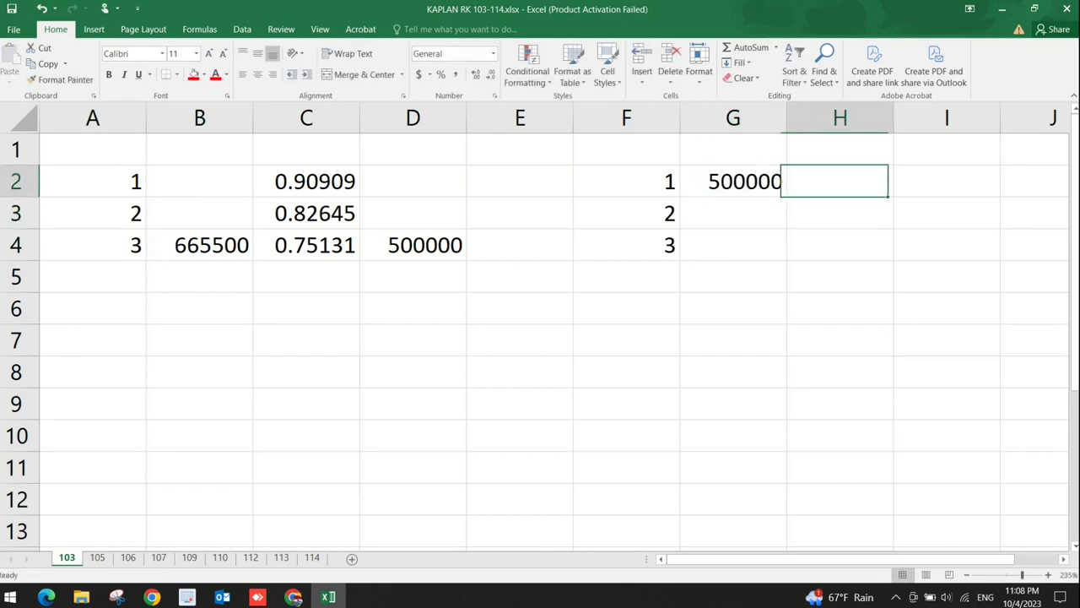
pyautogui.write('=')
pyautogui.press('Left')
pyautogui.write('*10%')
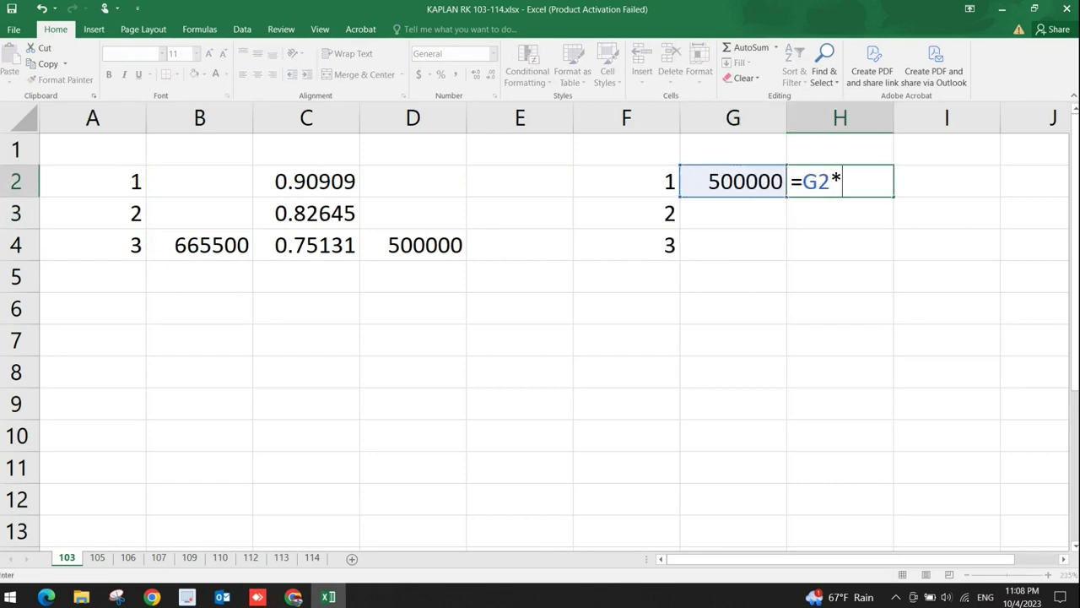
pyautogui.press('Return')
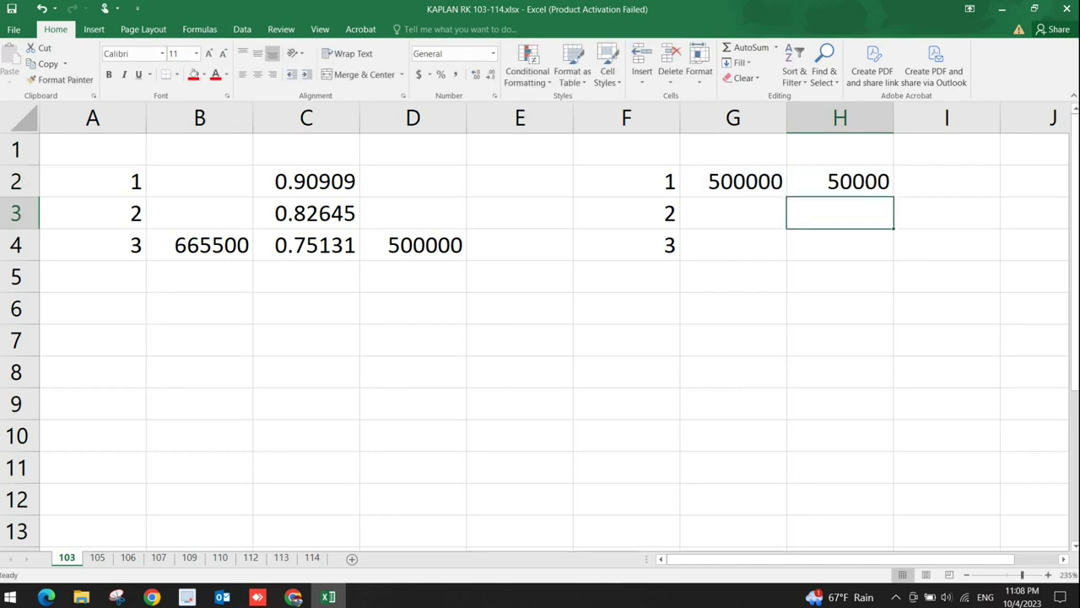
# - Calculate the year 1 closing balance in I2 by adding the opening amount in G2 and the finance cost in H2
pyautogui.click(946, 181)
pyautogui.write('=')
pyautogui.click(839, 181)
pyautogui.click(732, 181)
pyautogui.write('+')
pyautogui.click(840, 181)
pyautogui.press('Return')
# - Link the year 2 opening balance in G3 to the year 1 closing balance with the formula =I2
pyautogui.press('Left')
pyautogui.press('Left')
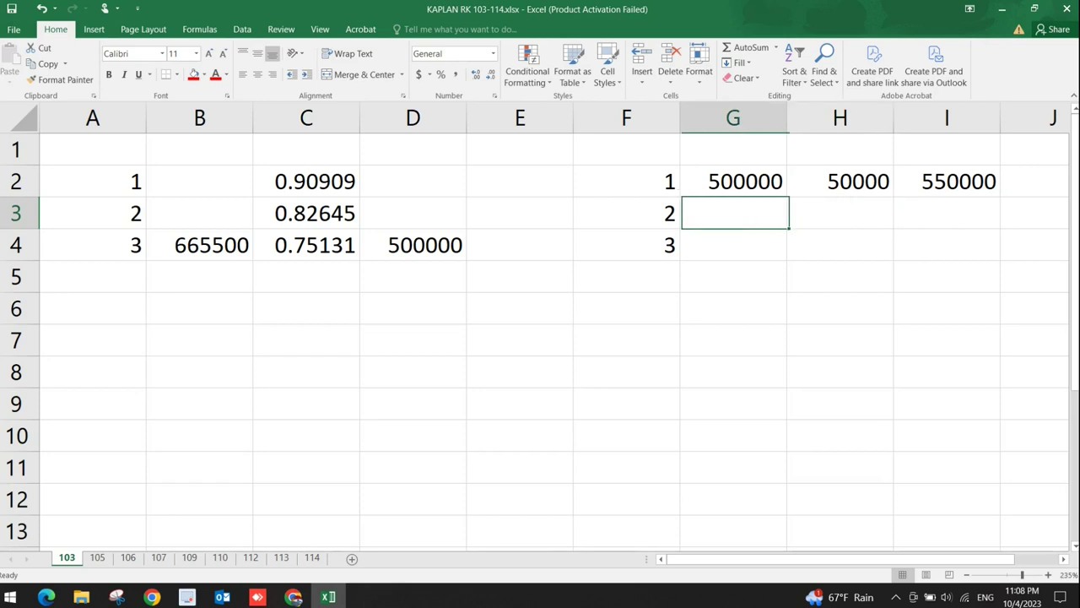
pyautogui.write('=')
pyautogui.press('Right')
pyautogui.press('Right')
pyautogui.press('Right')
pyautogui.press('Left')
pyautogui.press('Up')
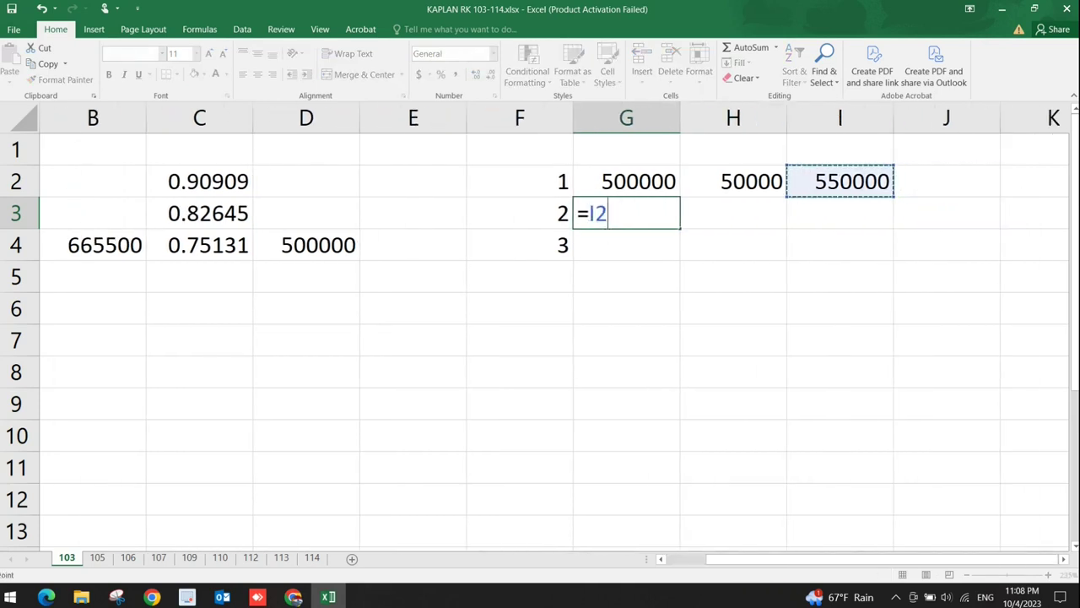
pyautogui.press('Return')
# - Copy the finance cost and closing balance formulas from H2:I2 to H3:I3 for year 2
pyautogui.press('Right')
pyautogui.press('Up')
pyautogui.press('Up')
pyautogui.hotkey('shift', 'Right')
pyautogui.hotkey('ctrl', 'c')
pyautogui.press('Down')
pyautogui.hotkey('ctrl', 'v')
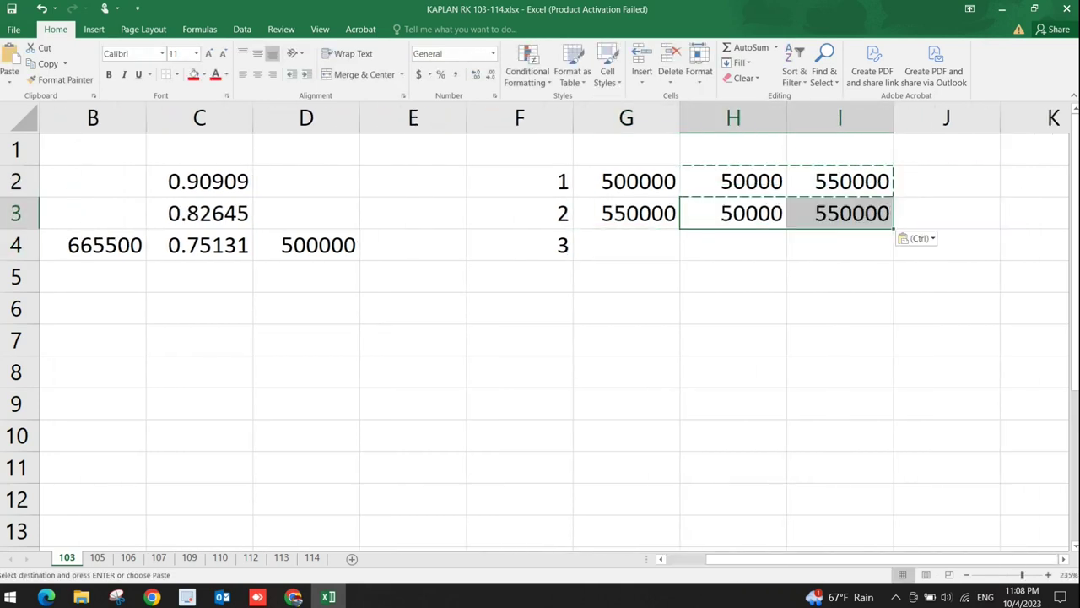
# - Copy the year 2 formulas from G3:I3 to G4:I4 to complete year 3 of the schedule
pyautogui.press('Left')
pyautogui.press('Down')
pyautogui.press('Up')
pyautogui.hotkey('shift', 'Right')
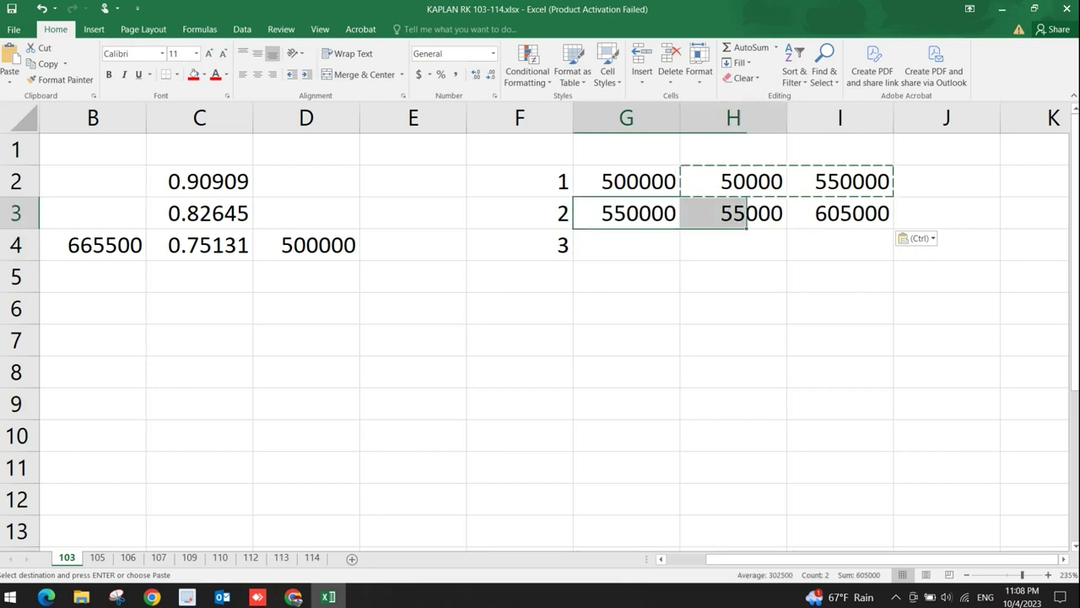
pyautogui.hotkey('shift', 'Right')
pyautogui.hotkey('ctrl', 'c')
pyautogui.press('Down')
pyautogui.hotkey('ctrl', 'v')
pyautogui.press('Right')
pyautogui.press('Escape')
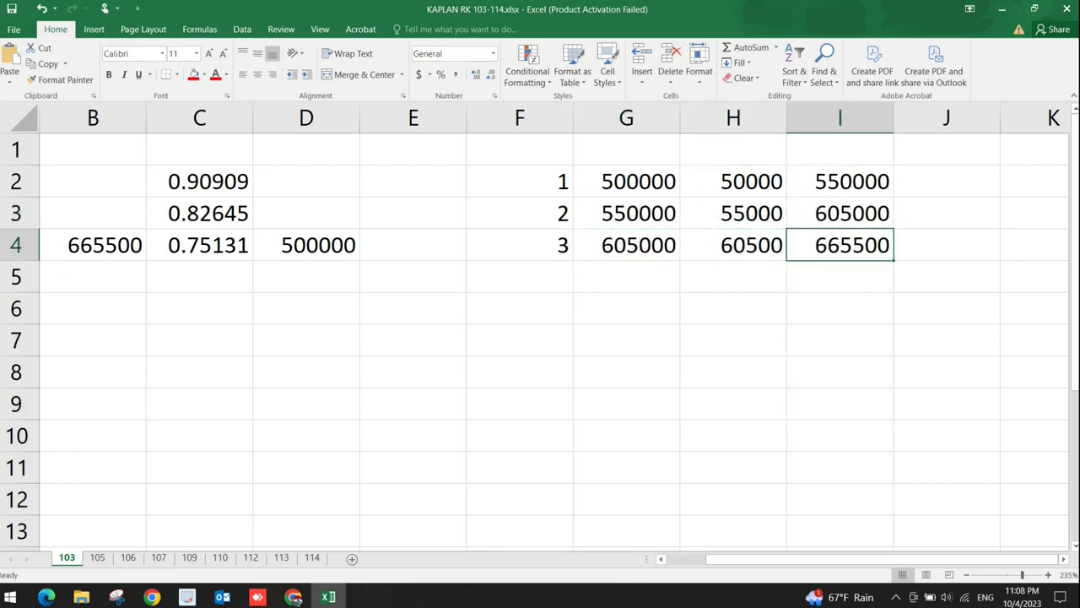
# - Go back to the discounting table and inspect the discount factor formulas in C2:C4 without changing them
pyautogui.press('Right')
pyautogui.press('Left')
pyautogui.press('Left')
pyautogui.press('Left')
pyautogui.press('Left')
pyautogui.press('Left')
pyautogui.press('Left')
pyautogui.press('Left')
pyautogui.press('Left')
pyautogui.press('Left')
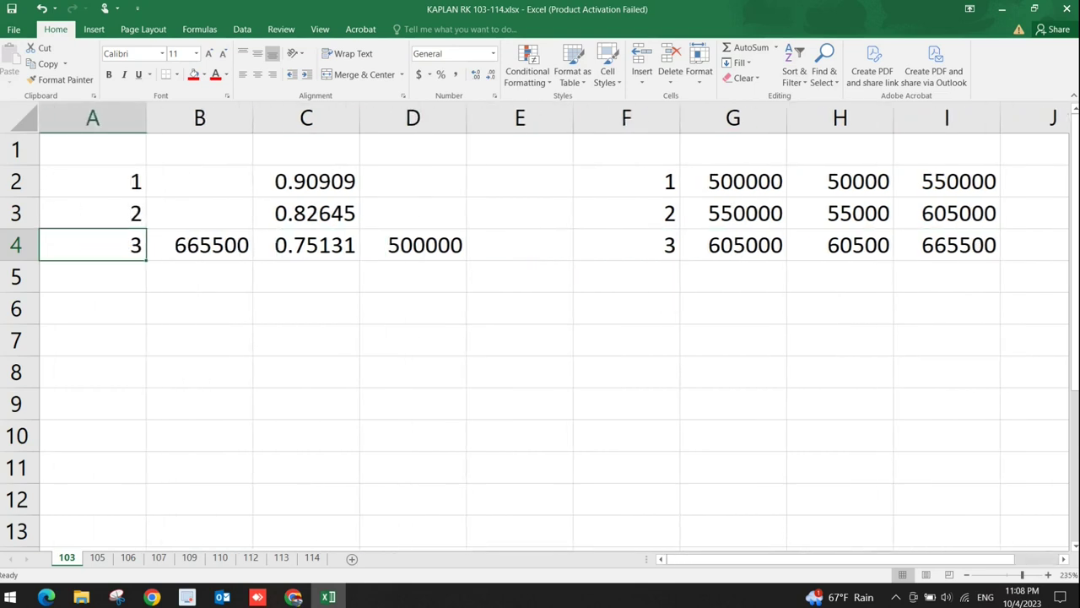
pyautogui.hotkey('ctrl', 'space')
pyautogui.hotkey('shift', 'Right')
pyautogui.hotkey('shift', 'Right')
pyautogui.hotkey('shift', 'Right')
pyautogui.press('Right')
pyautogui.press('Right')
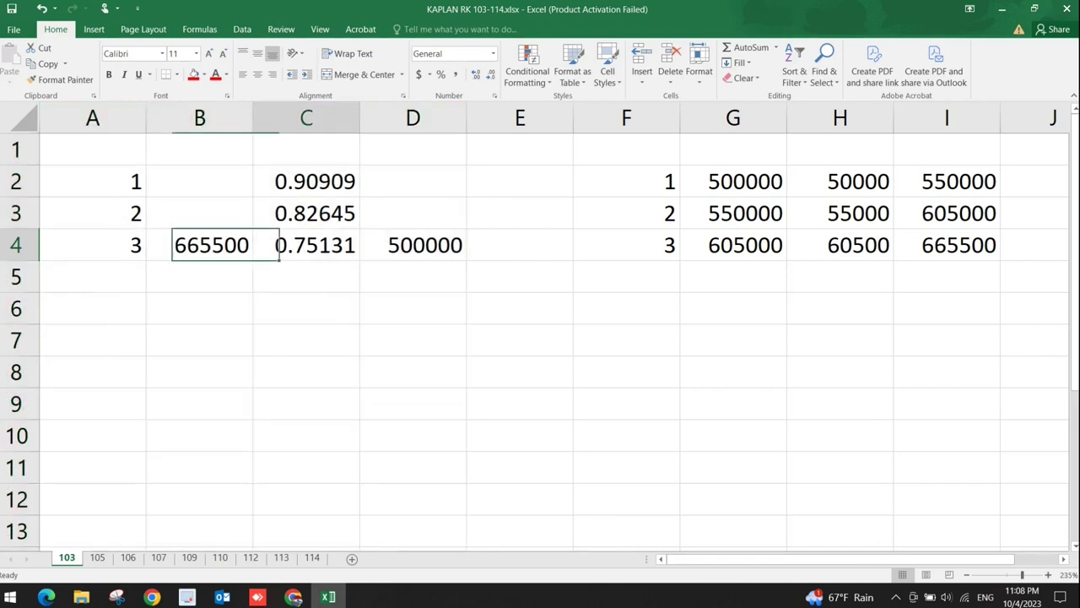
pyautogui.press('Up')
pyautogui.press('Up')
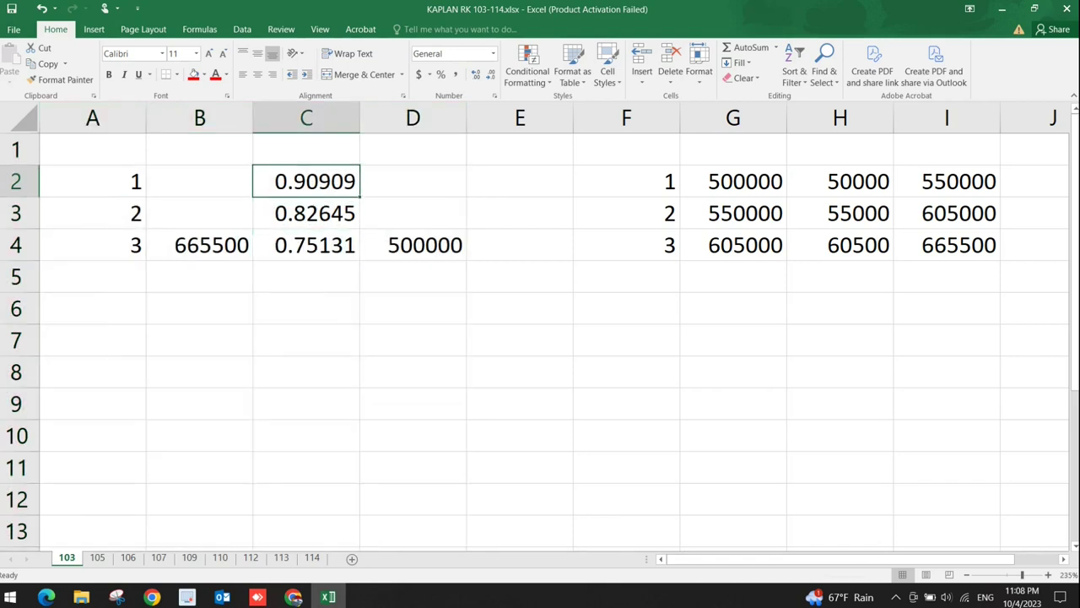
pyautogui.press('F2')
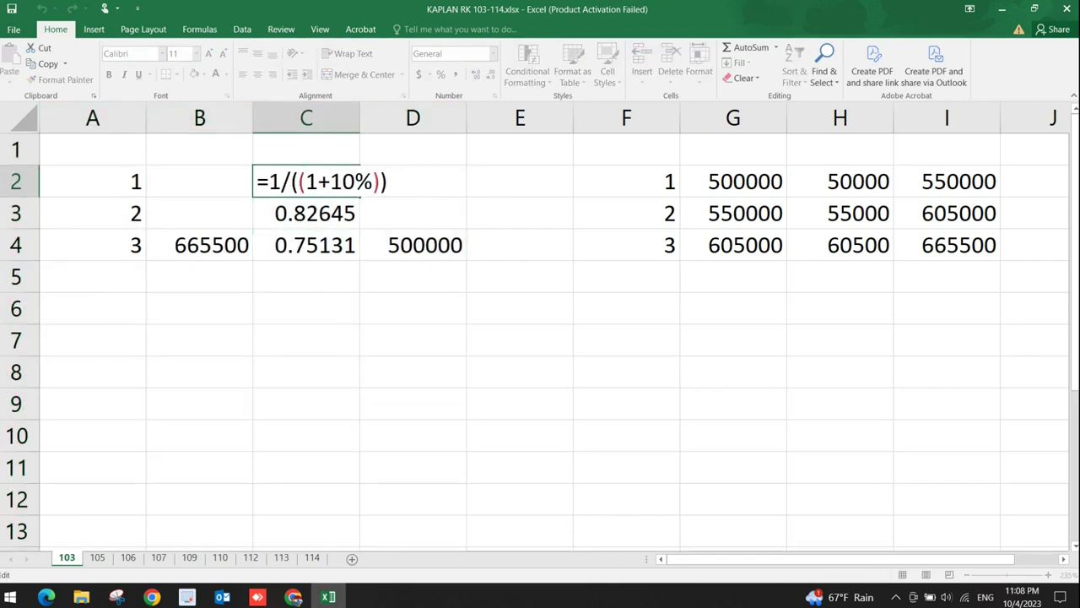
pyautogui.press('Return')
pyautogui.press('F2')
pyautogui.press('Return')
pyautogui.press('F2')
pyautogui.press('Return')
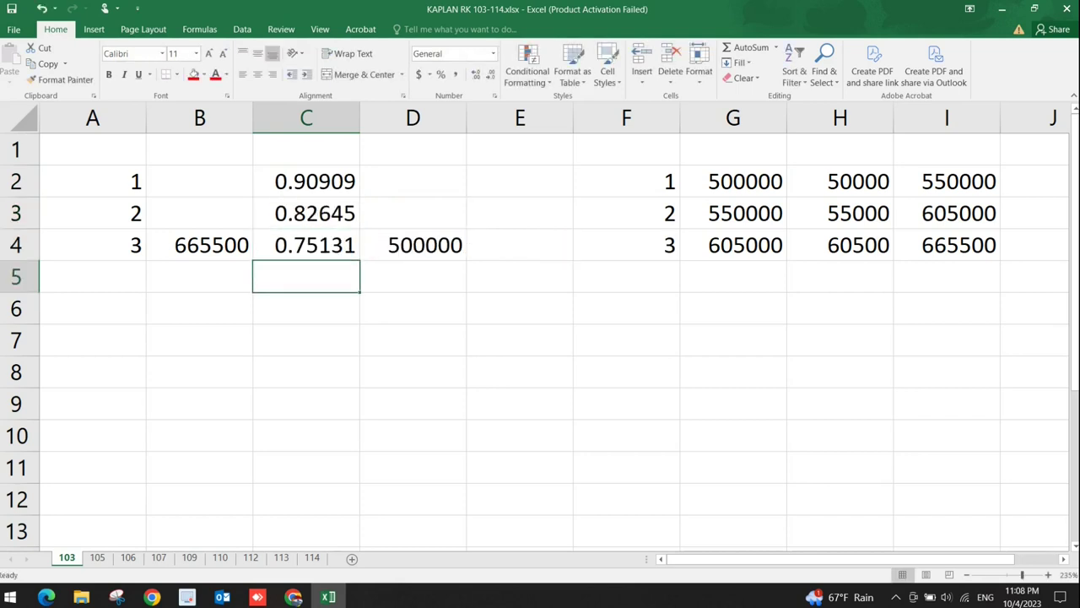
# - Review the discount factors in C2:C4 and the year 3 repurchase price and present value in row 4
pyautogui.press('Up')
pyautogui.press('Up')
pyautogui.press('Up')
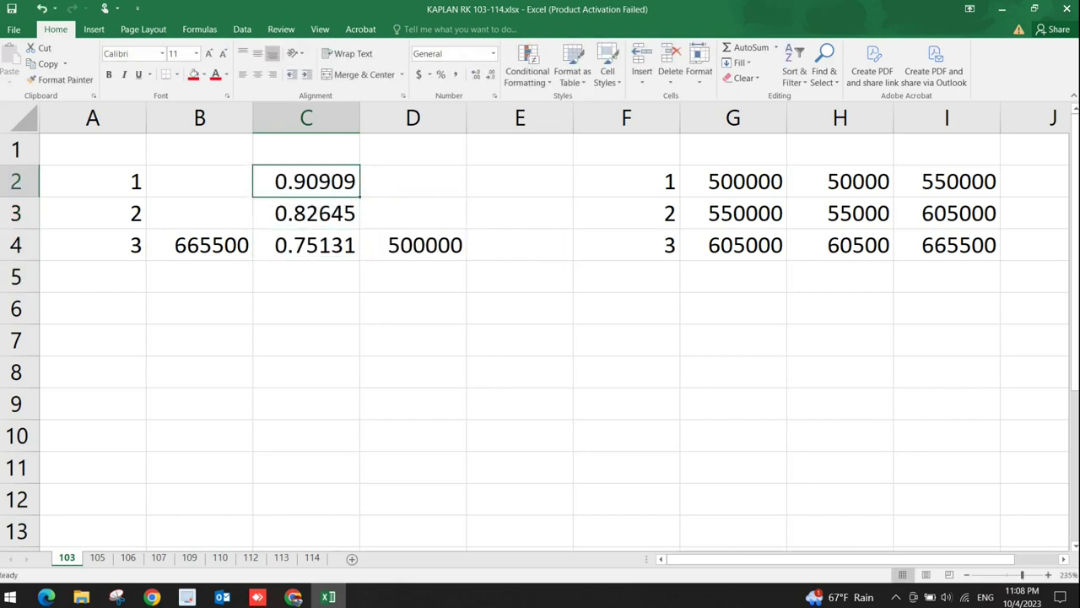
pyautogui.press('Down')
pyautogui.press('Down')
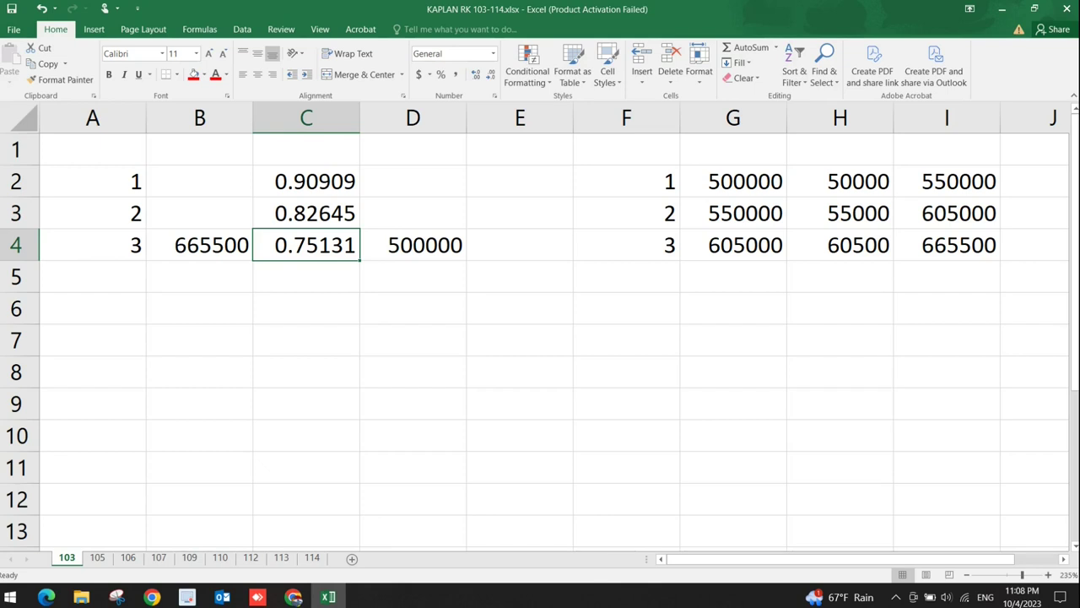
pyautogui.press('Left')
pyautogui.press('Right')
pyautogui.press('Right')
pyautogui.press('Left')
pyautogui.press('Left')
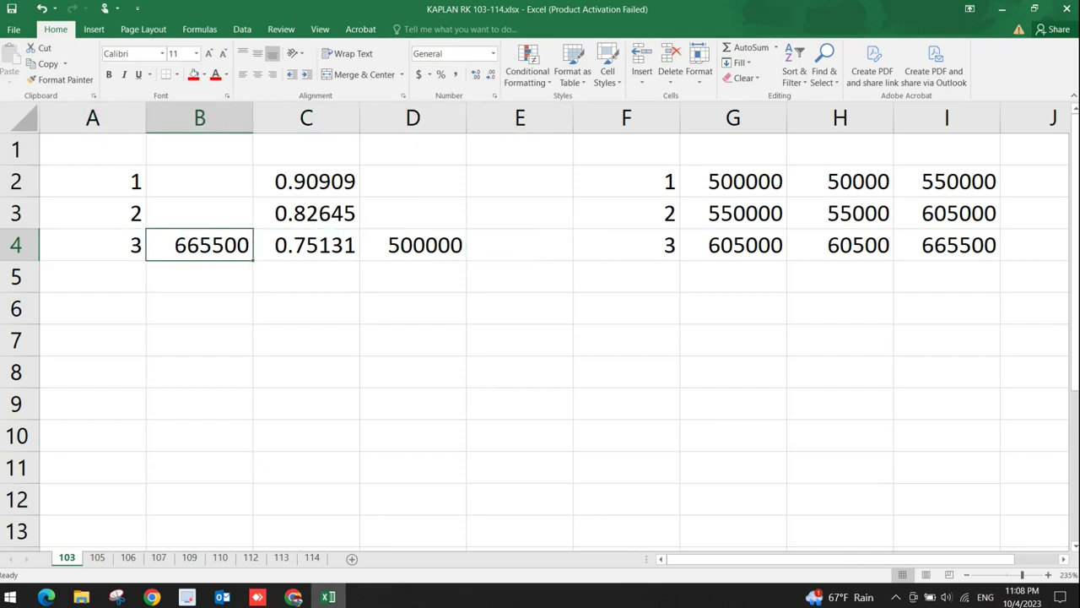
# - Examine the loan schedule from the year 3 closing balance back to the year 1 opening amount in G2
pyautogui.press('Left')
pyautogui.press('Up')
pyautogui.press('Right')
pyautogui.press('Right')
pyautogui.press('Right')
pyautogui.press('Right')
pyautogui.press('Right')
pyautogui.press('Right')
pyautogui.press('Right')
pyautogui.press('Right')
pyautogui.press('Right')
pyautogui.press('Right')
pyautogui.press('Down')
pyautogui.press('Left')
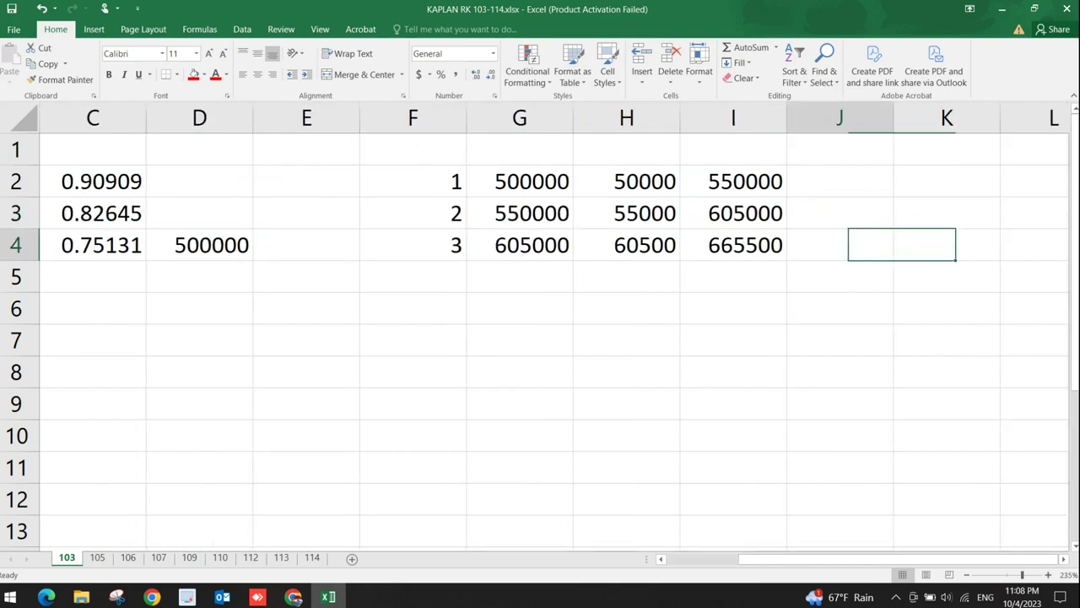
pyautogui.press('Left')
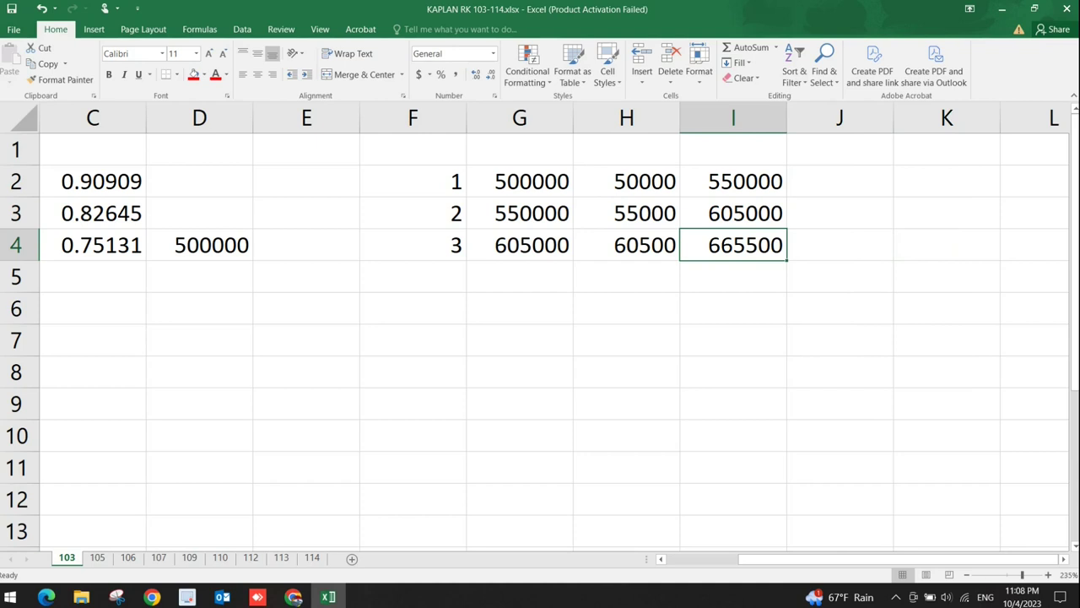
pyautogui.press('Left')
pyautogui.press('Left')
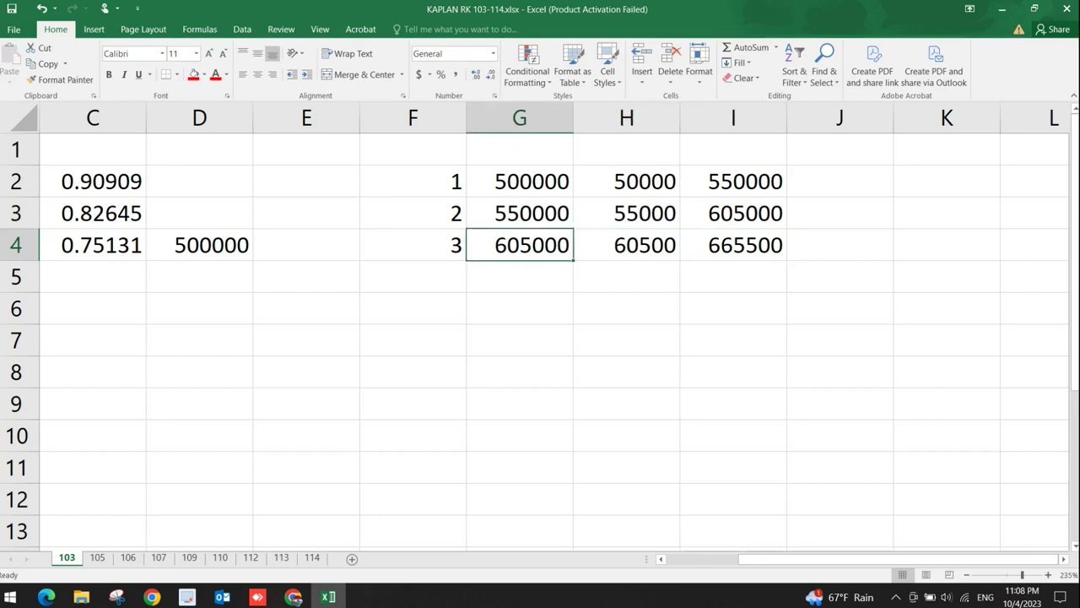
pyautogui.press('Up')
pyautogui.press('Up')
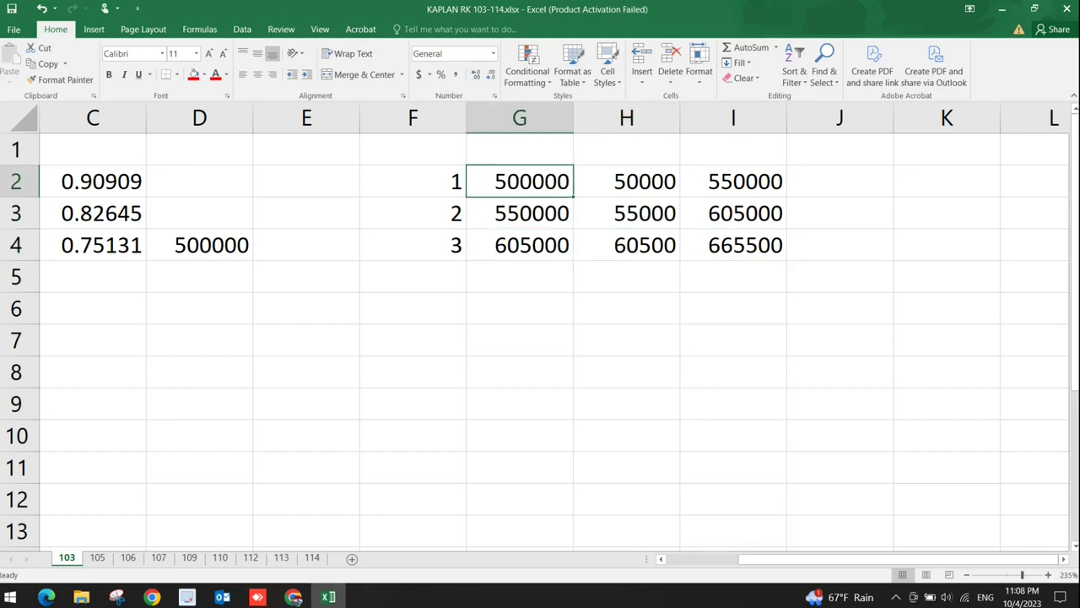
# - Switch to the exam kit PDF in Chrome and read question 103 with its answer options
pyautogui.hotkey('alt', 'Tab')
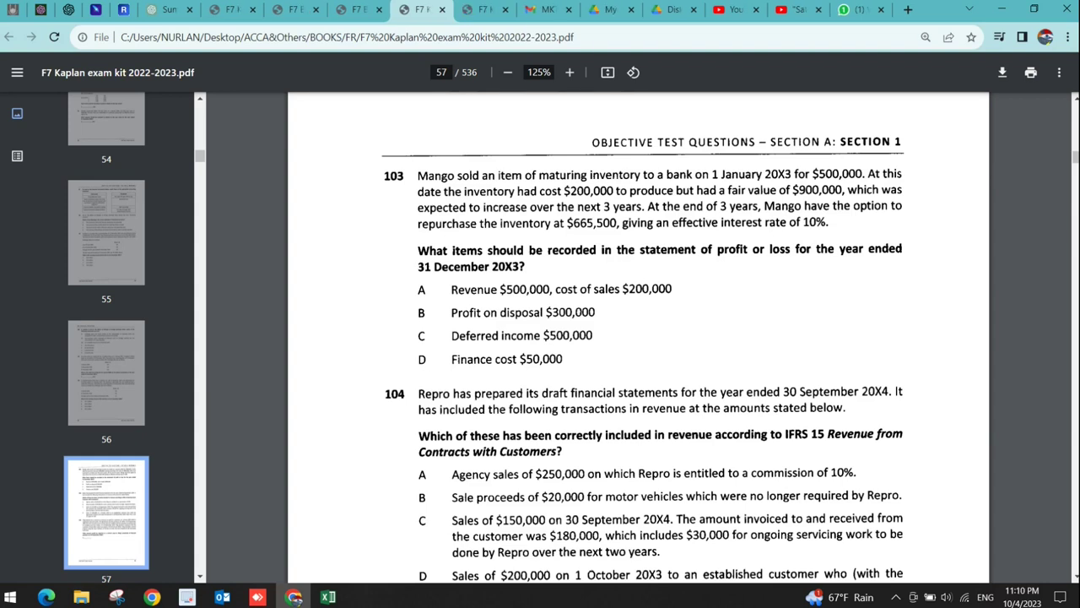
pyautogui.scroll(1, 678, 272)
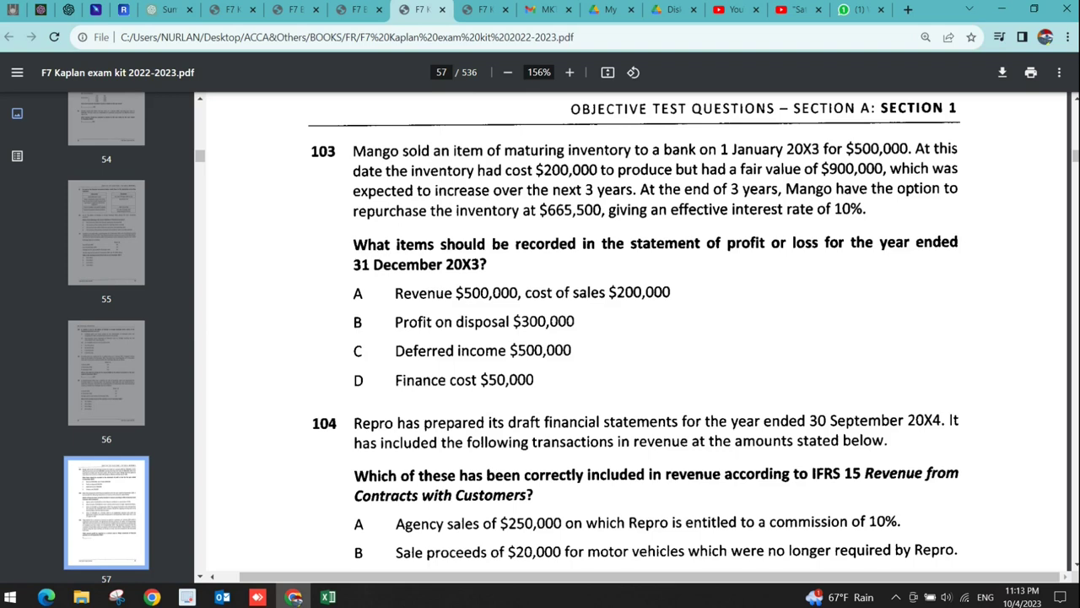
# - Switch back to the Excel workbook and enter the heading Fin Cost in H1 above the yearly finance costs
pyautogui.hotkey('alt', 'Tab')
pyautogui.hotkey('alt', 'Tab')
pyautogui.hotkey('alt', 'Tab')
pyautogui.press('Tab')
pyautogui.click(626, 277)
pyautogui.click(627, 182)
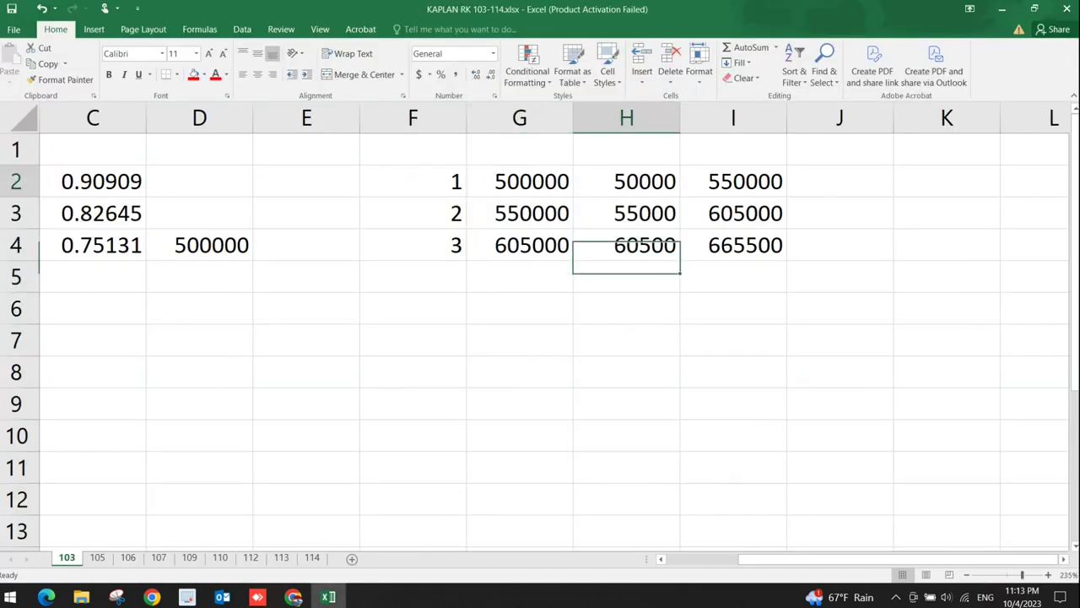
pyautogui.press('Up')
pyautogui.write('Fin')
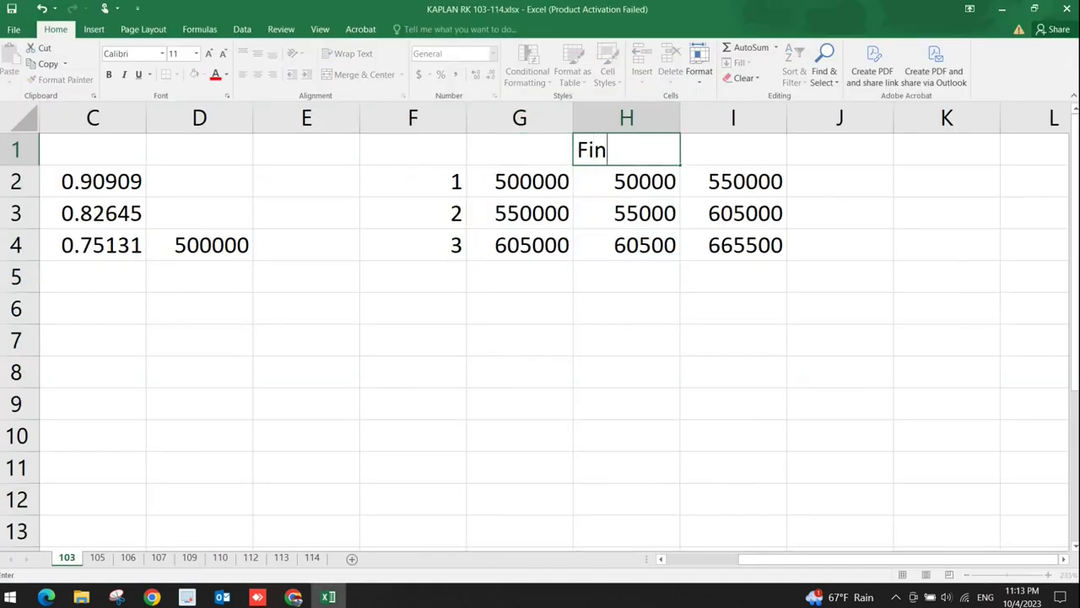
pyautogui.write(' Cost')
pyautogui.press('Return')
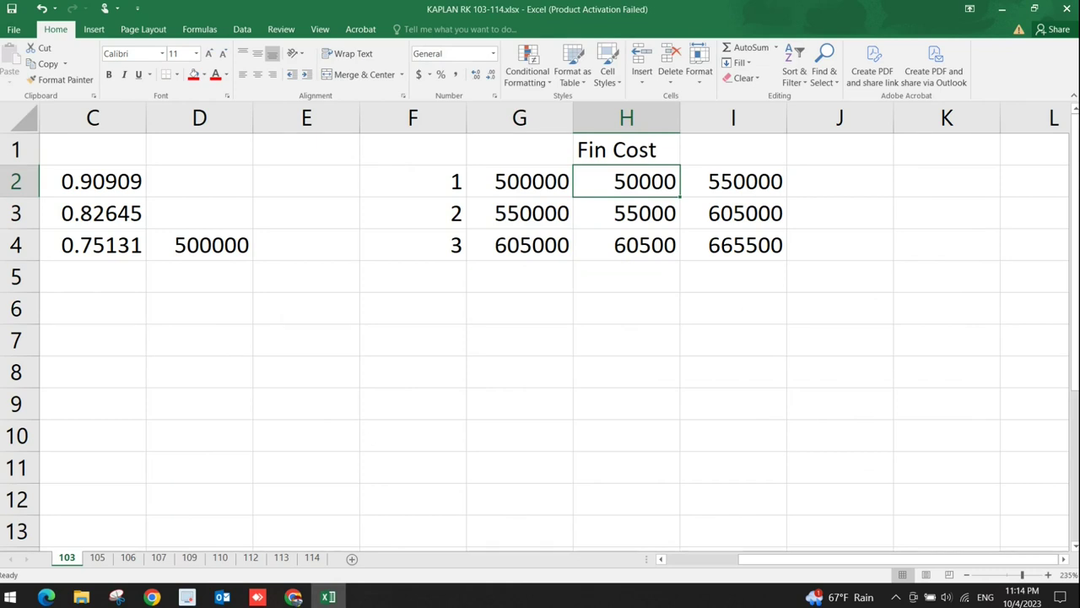
pyautogui.press('Down')
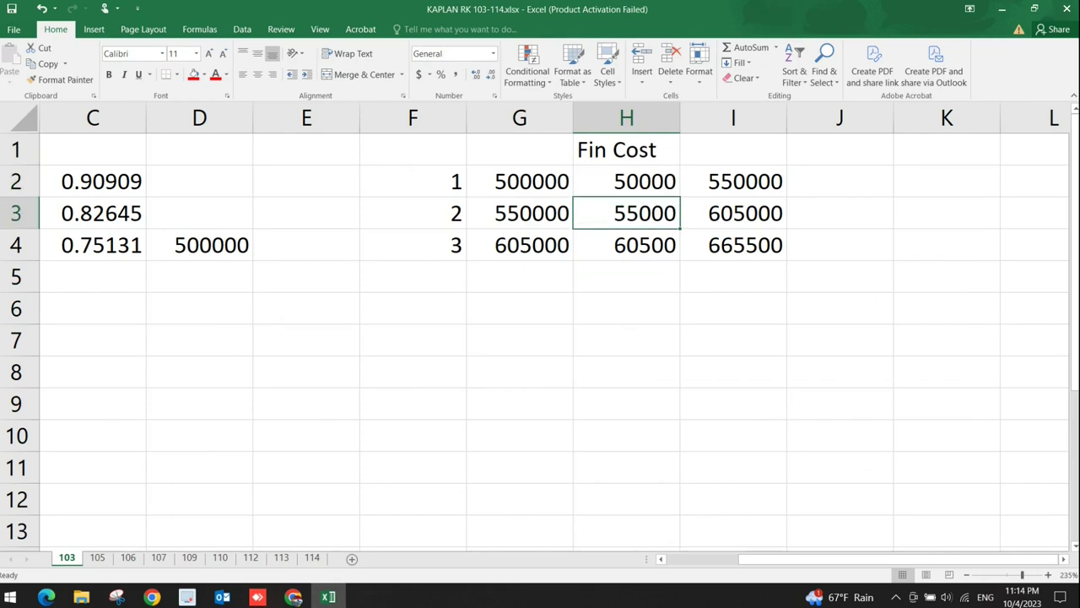
pyautogui.press('Down')
pyautogui.press('Up')
pyautogui.press('Up')
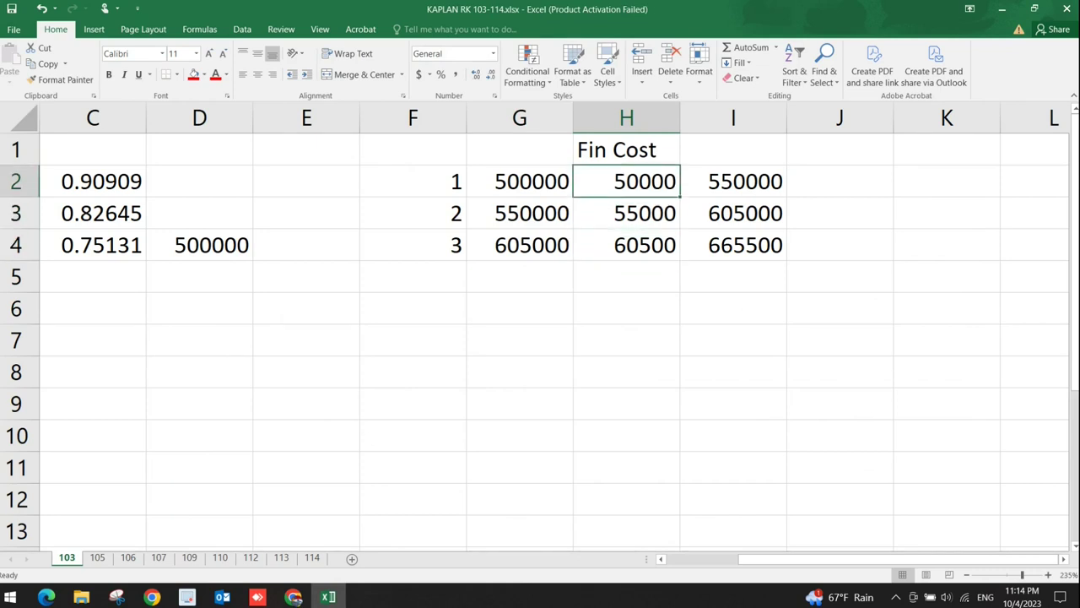
# - Switch to the exam kit PDF in Chrome and read questions 104 and 105 on page 57
pyautogui.hotkey('alt', 'Tab')
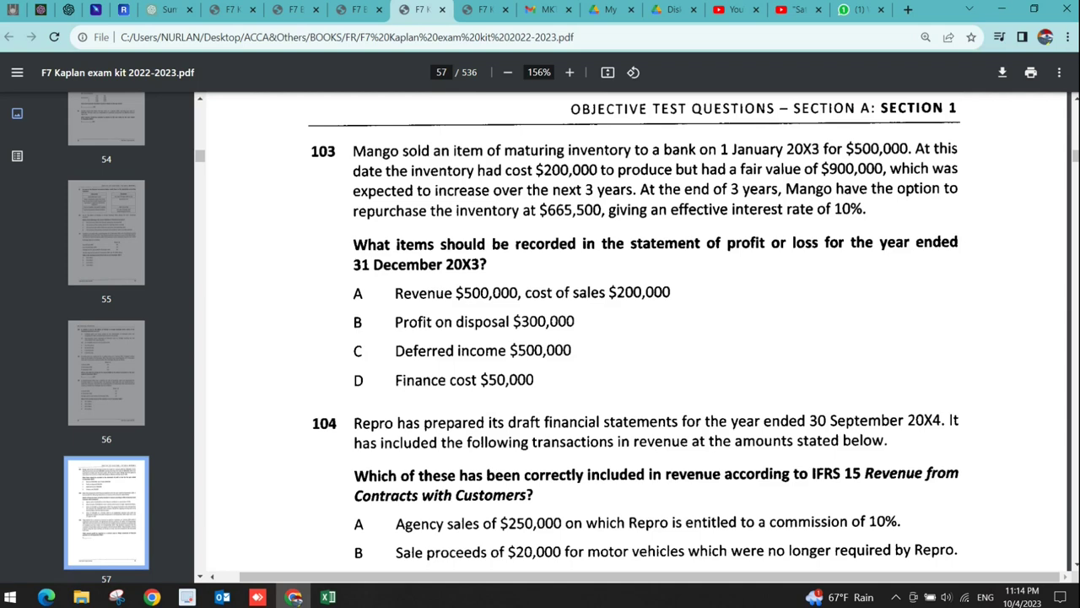
pyautogui.scroll(-3, 633, 337)
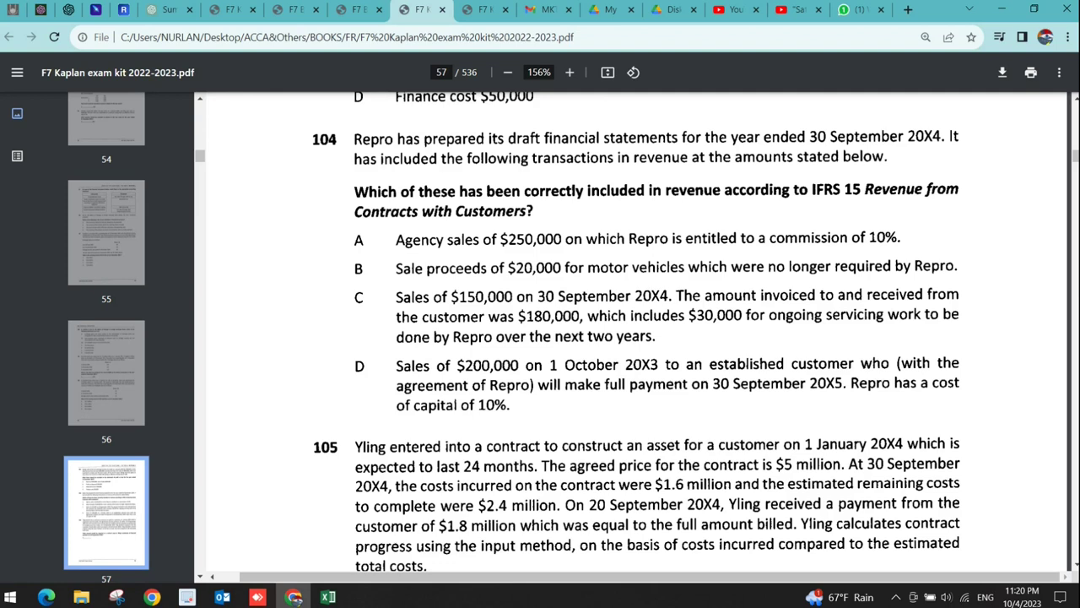
pyautogui.scroll(-3, 633, 337)
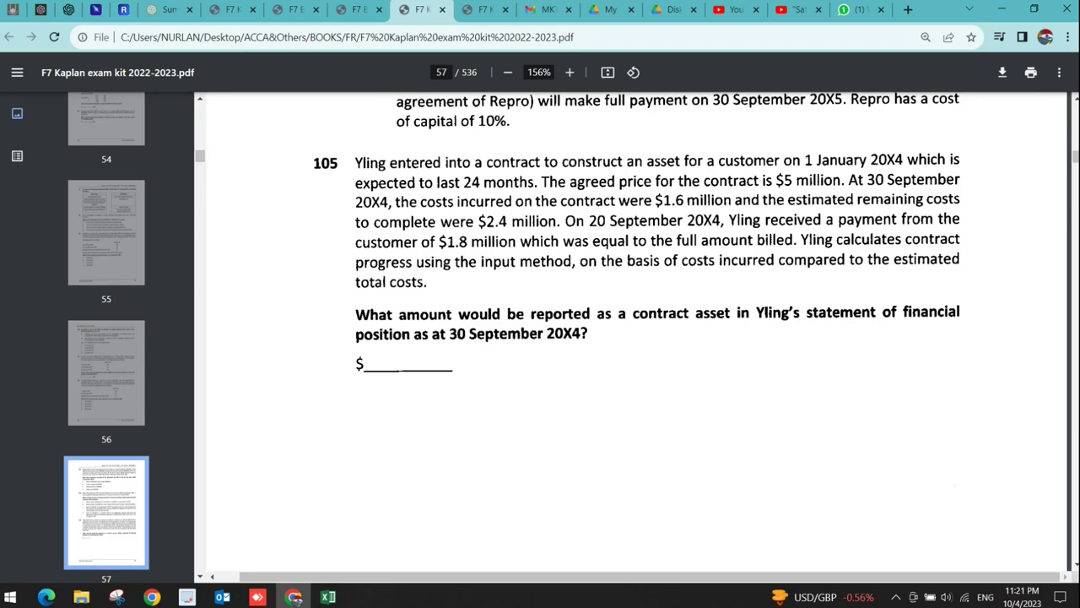
# - Switch to sheet 105 of the Excel workbook and enter overall contract sales of 5000 in J2
pyautogui.hotkey('alt', 'Tab')
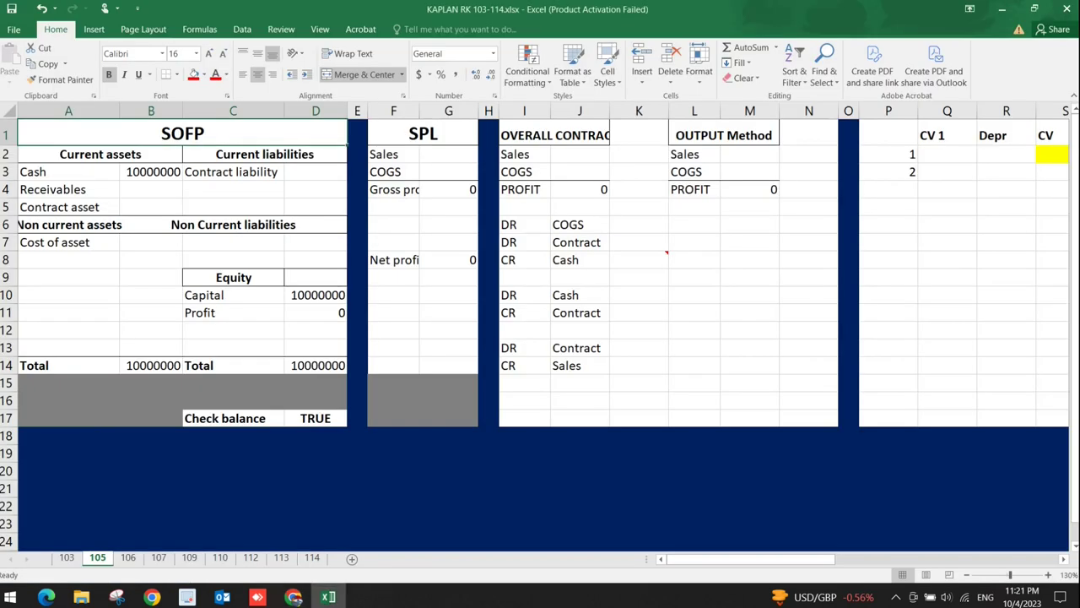
pyautogui.click(580, 153)
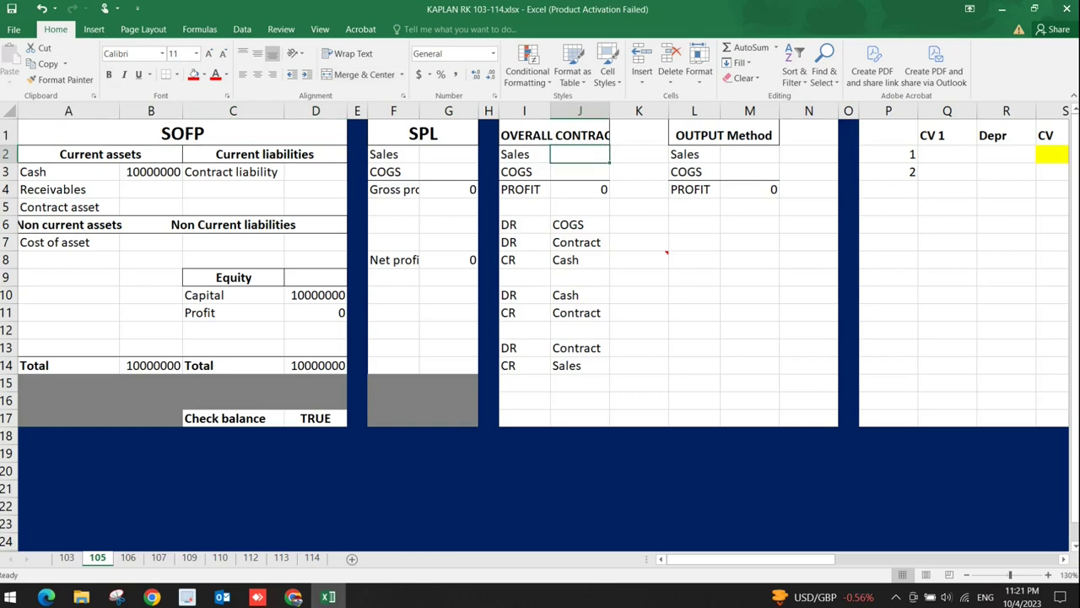
pyautogui.write('5000')
pyautogui.press('Return')
# - Check question 105 in the PDF for the costs incurred and enter them as COGS of -1600 in J3
pyautogui.hotkey('alt', 'Tab')
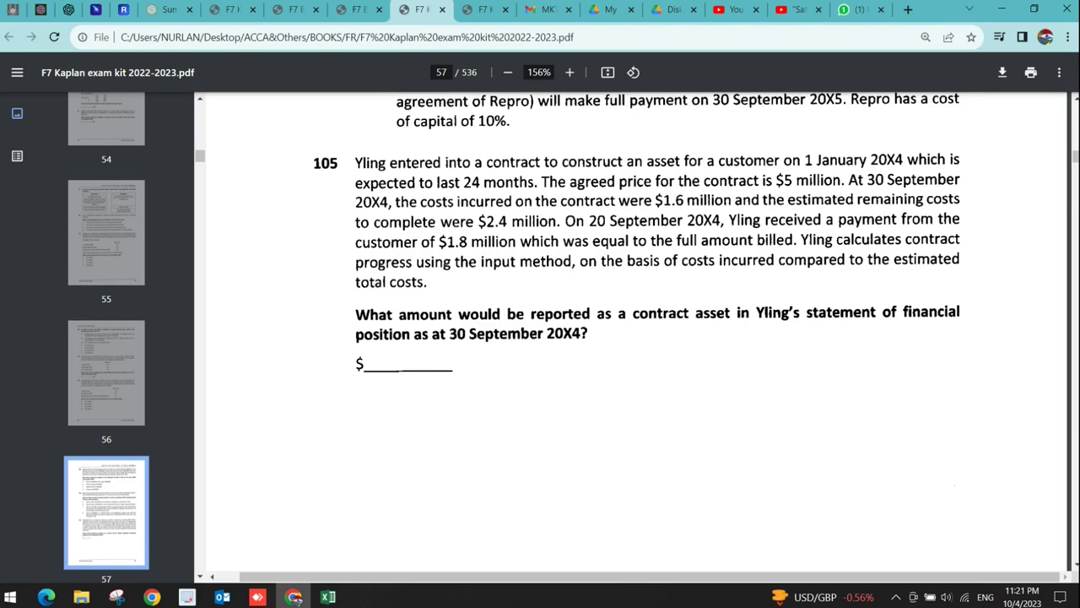
pyautogui.hotkey('alt', 'Tab')
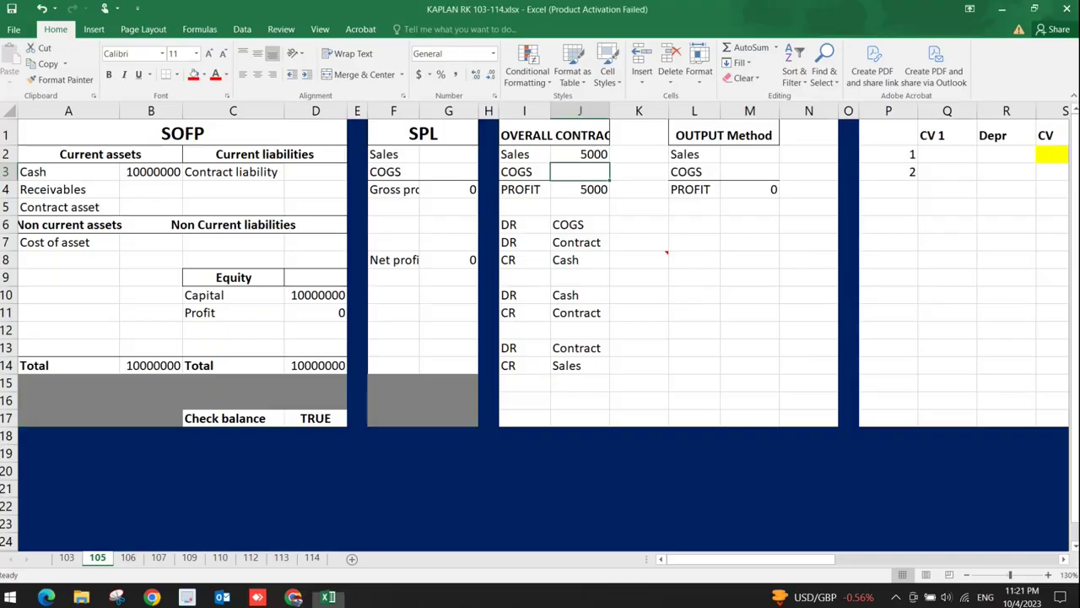
pyautogui.write('-1600')
pyautogui.press('Return')
pyautogui.press('Up')
# - Check the estimated remaining costs in the PDF and append -2400 to the COGS entry in J3
pyautogui.hotkey('alt', 'Tab')
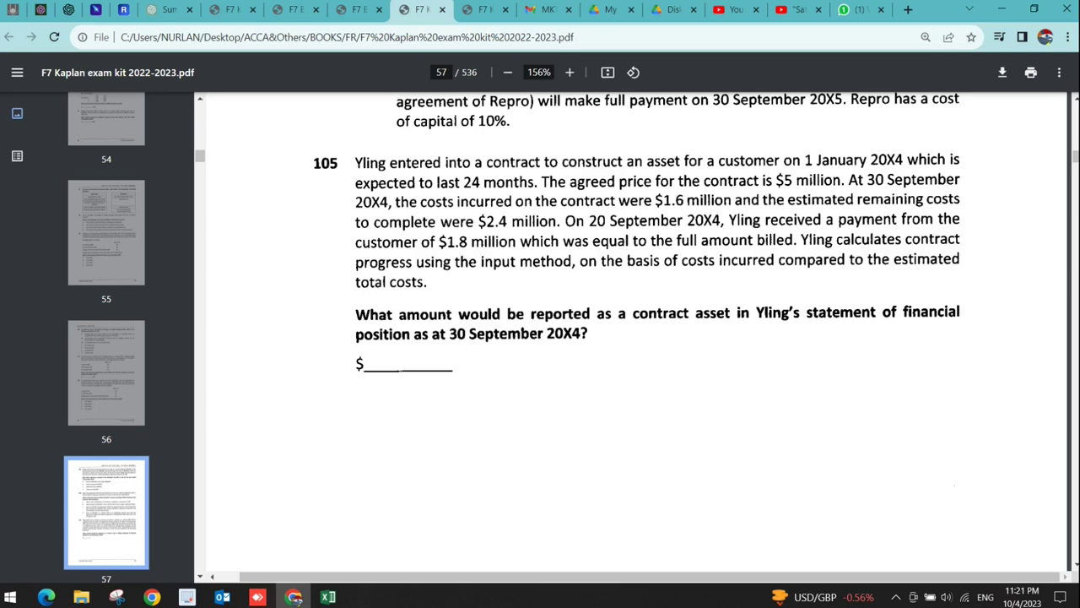
pyautogui.hotkey('alt', 'Tab')
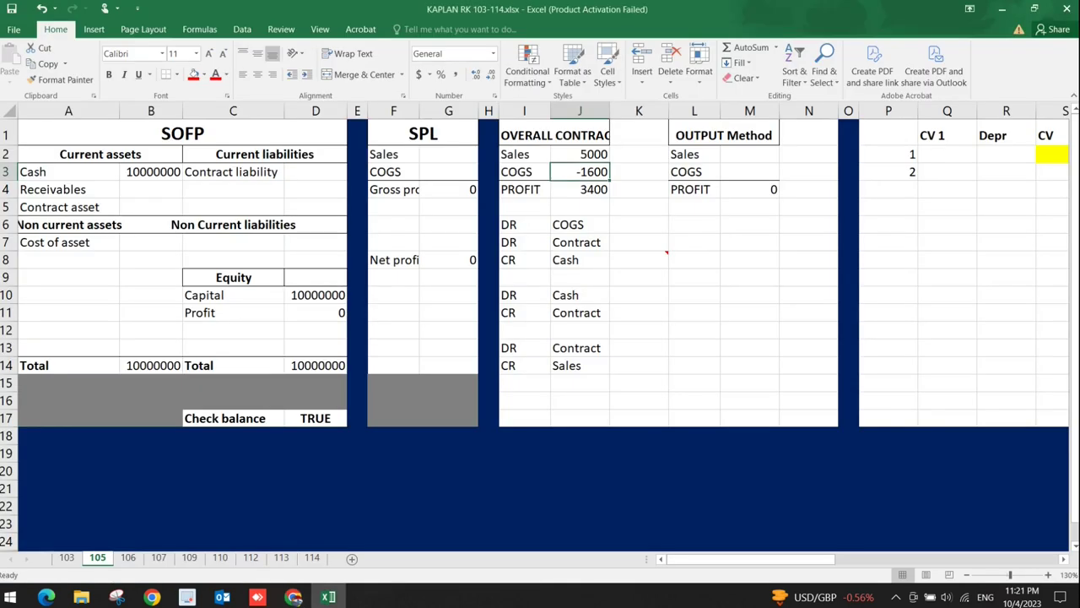
pyautogui.press('F2')
pyautogui.write('-2400')
pyautogui.press('Return')
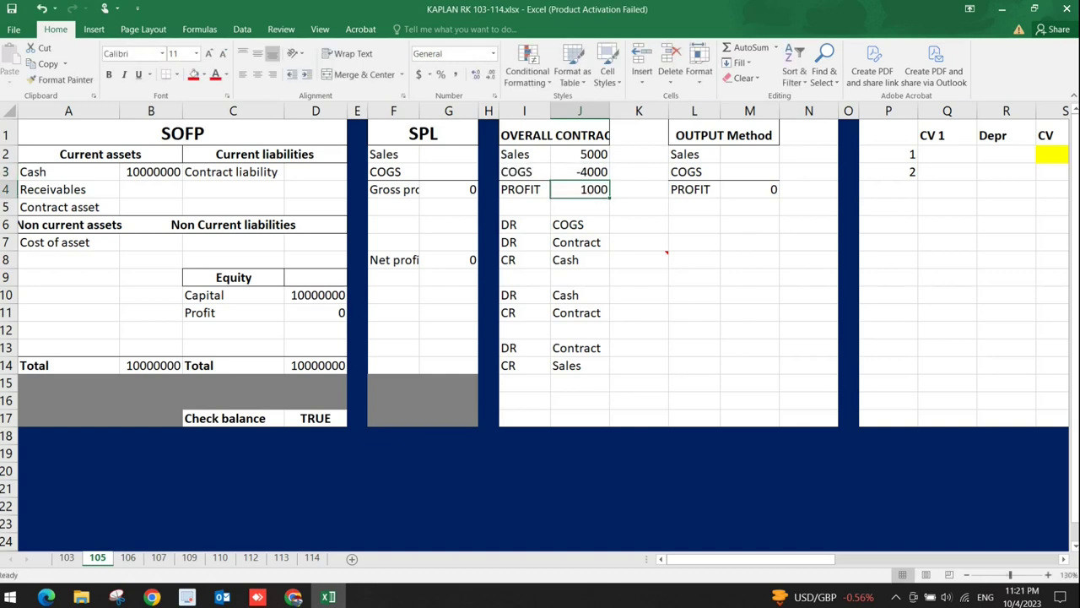
# - Enter 1600 in K8 as the cash credit for the costs incurred
pyautogui.moveTo(524, 260); pyautogui.dragTo(580, 260)
pyautogui.click(639, 260)
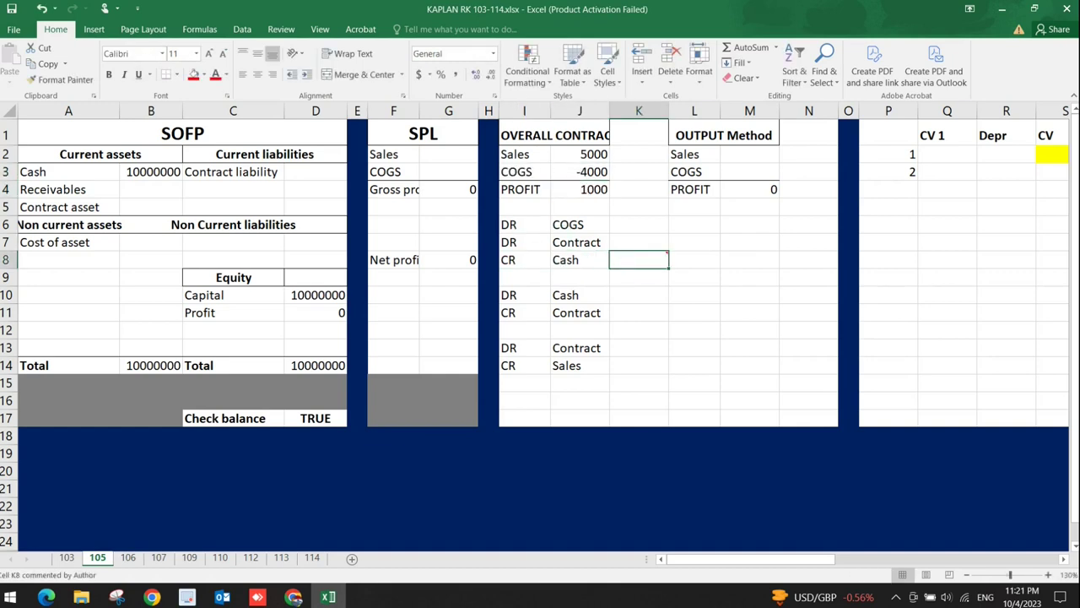
pyautogui.write('1600')
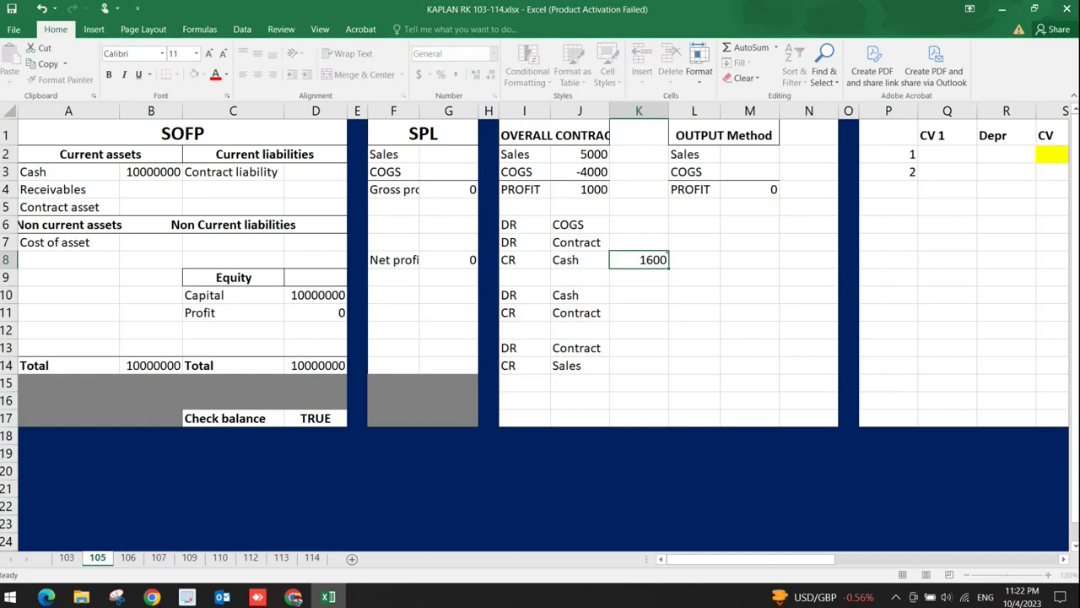
pyautogui.press('Return')
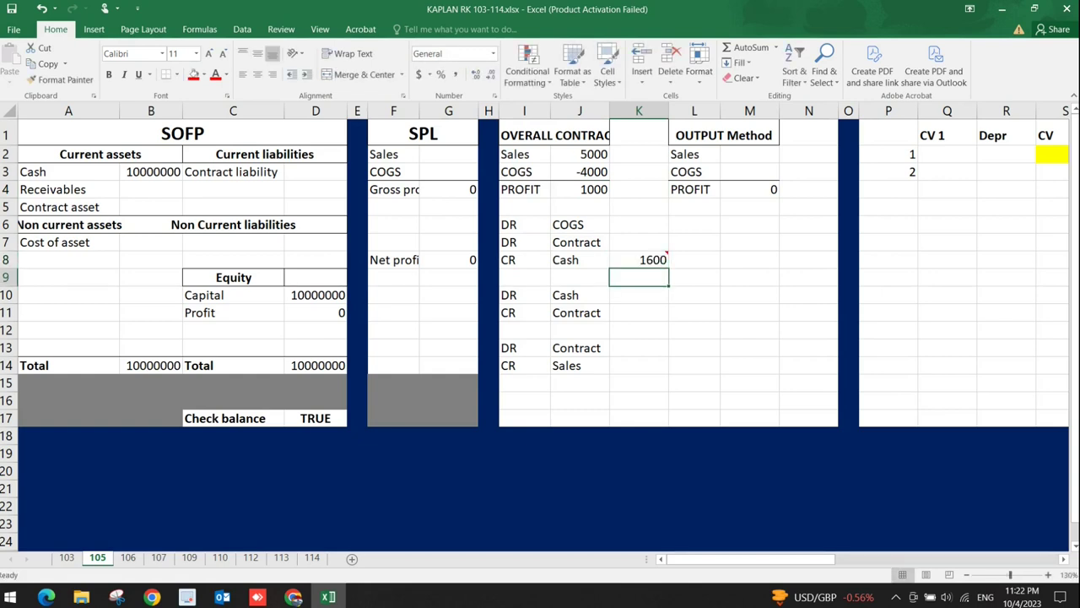
pyautogui.click(639, 260)
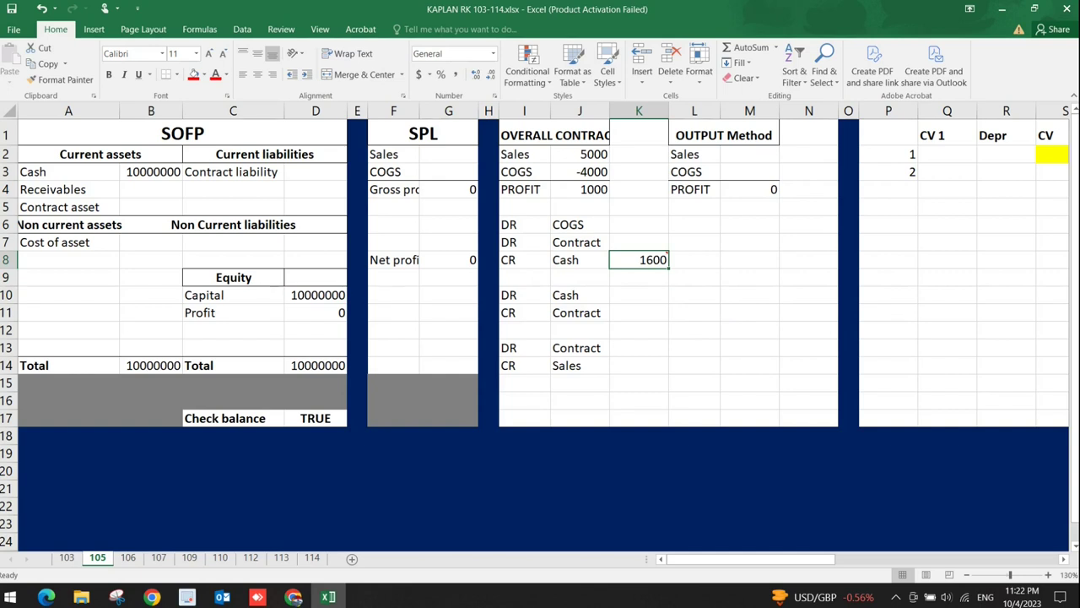
# - Check the customer payment in the exam kit PDF and enter 1800 for both the cash debit in K10 and the contract credit in K11
pyautogui.hotkey('alt', 'Tab')
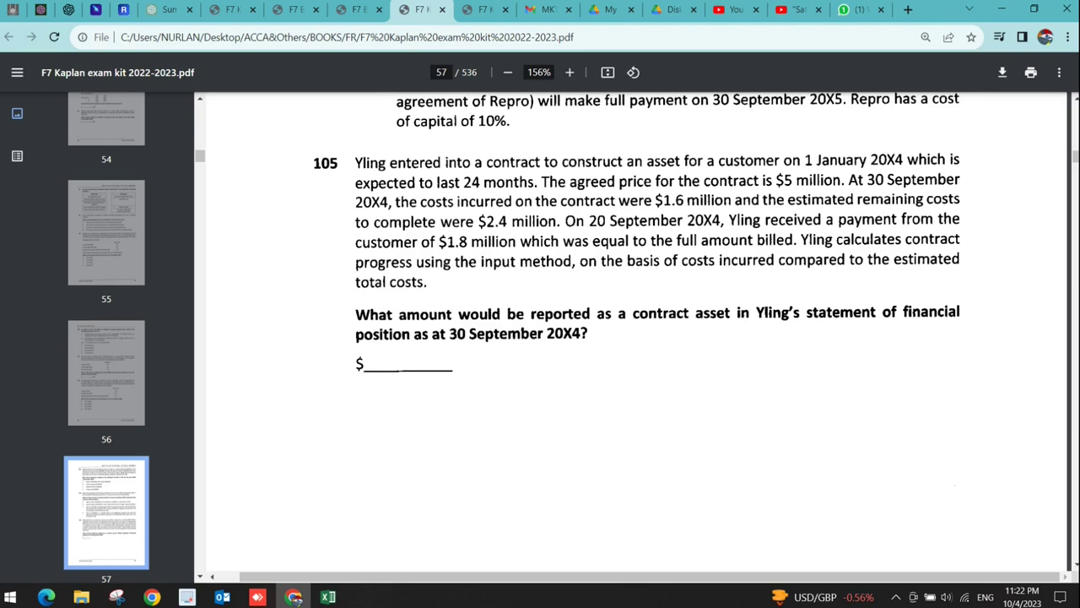
pyautogui.hotkey('alt', 'Tab')
pyautogui.click(580, 348)
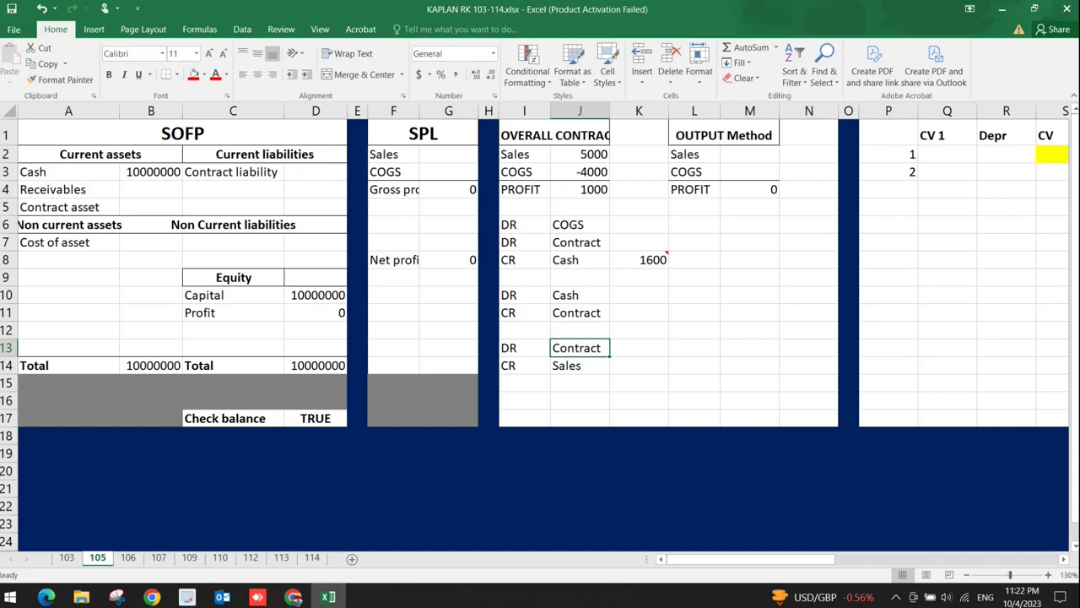
pyautogui.click(638, 294)
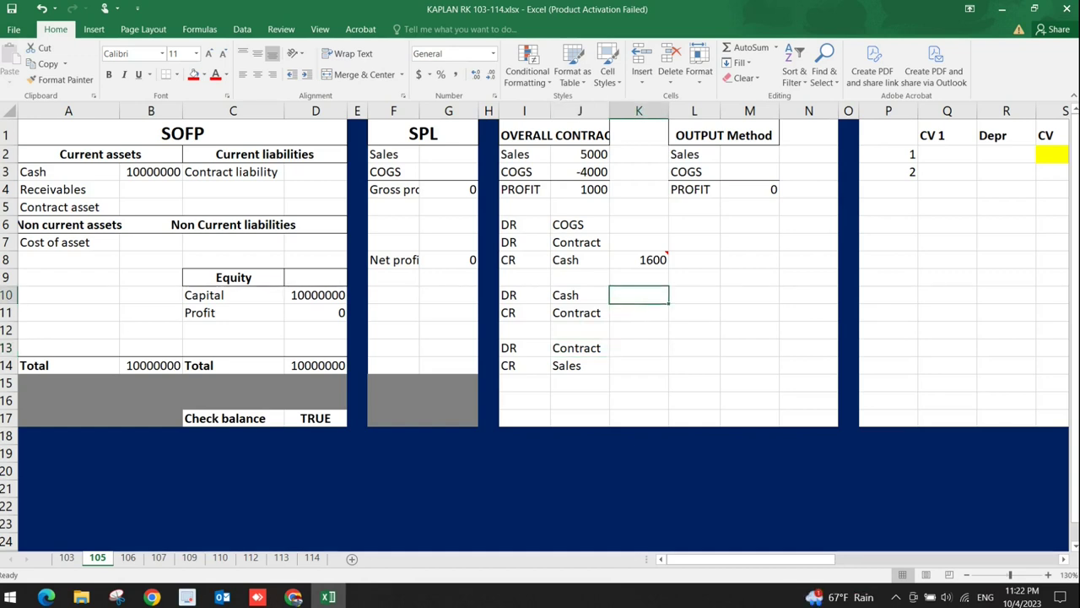
pyautogui.hotkey('alt', 'Tab')
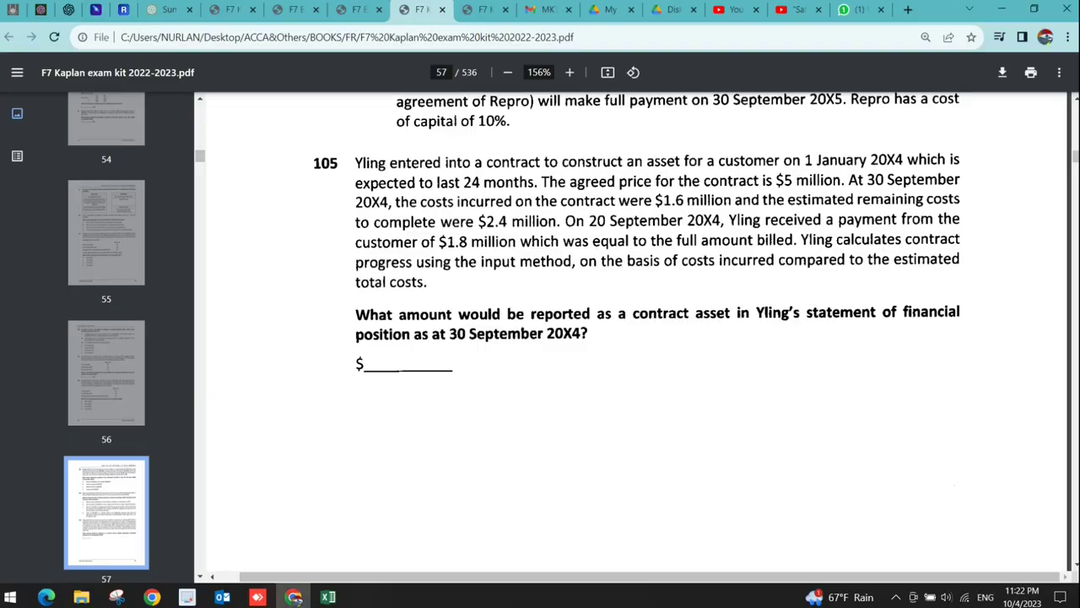
pyautogui.hotkey('alt', 'Tab')
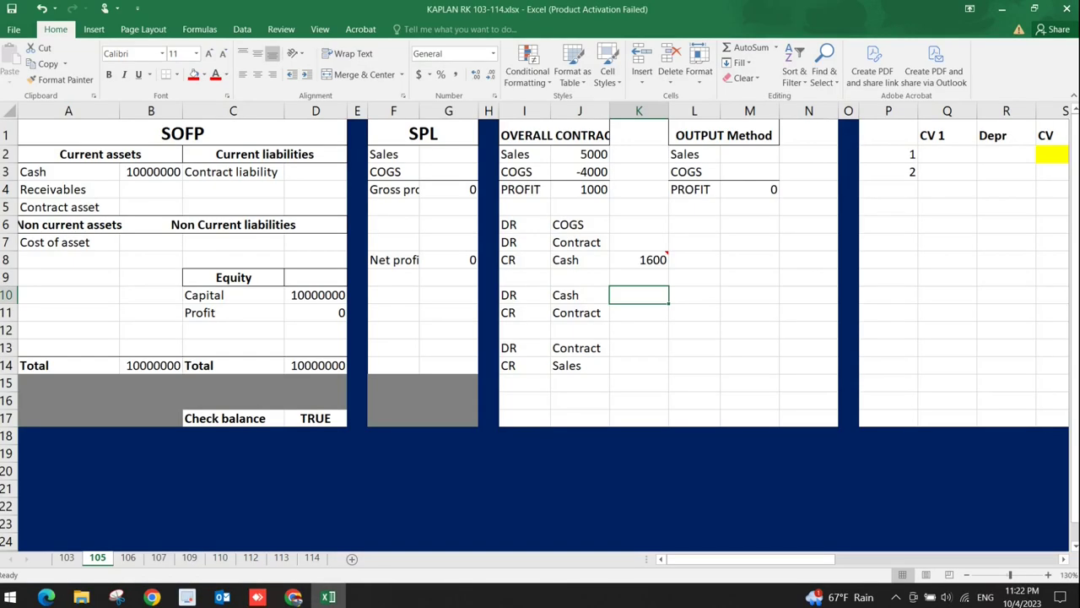
pyautogui.write('1800')
pyautogui.press('Return')
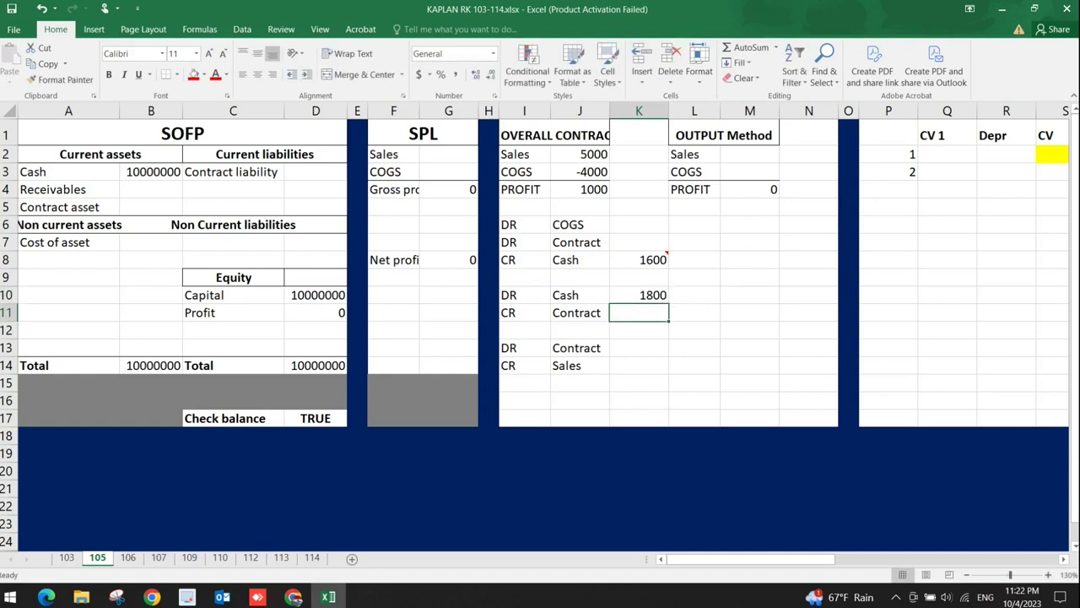
pyautogui.write('1800')
pyautogui.press('Return')
# - Check question 105's progress basis in the PDF and calculate the COGS completion percentage in N3 as =1600/4000
pyautogui.hotkey('alt', 'Tab')
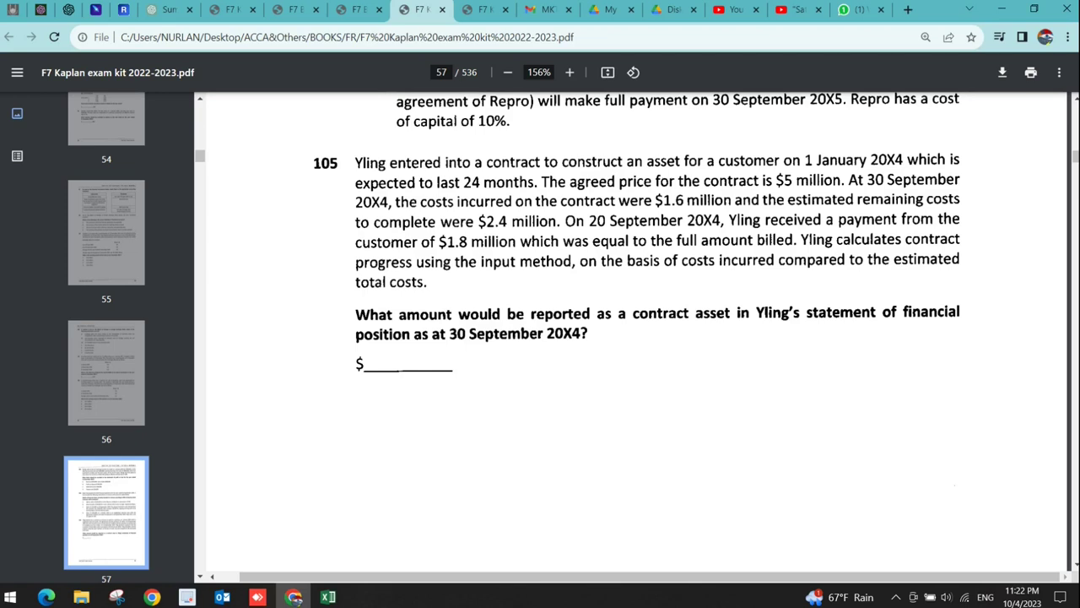
pyautogui.hotkey('alt', 'Tab')
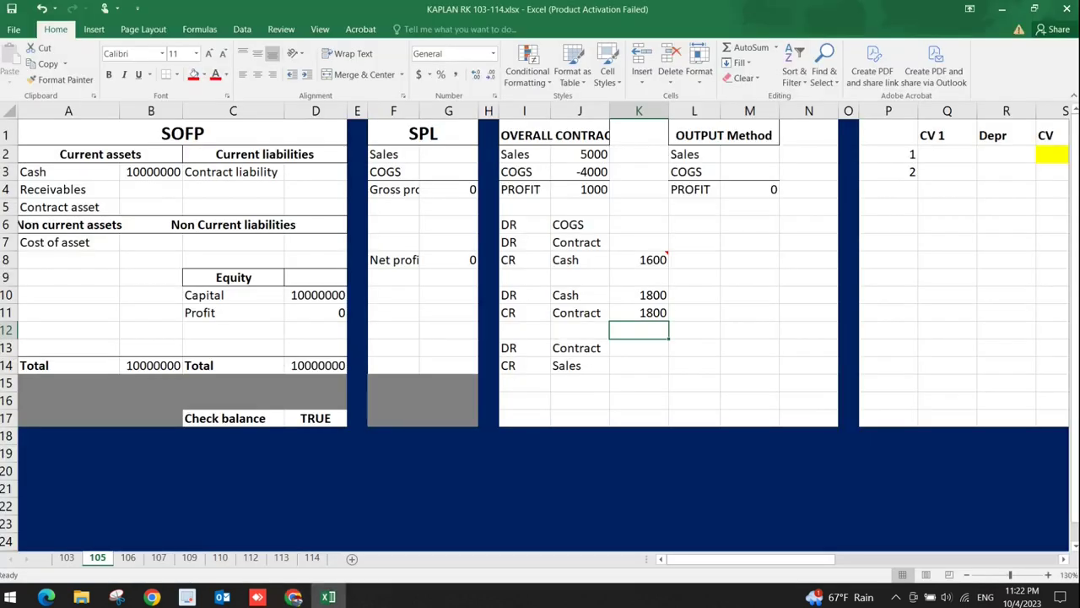
pyautogui.click(639, 259)
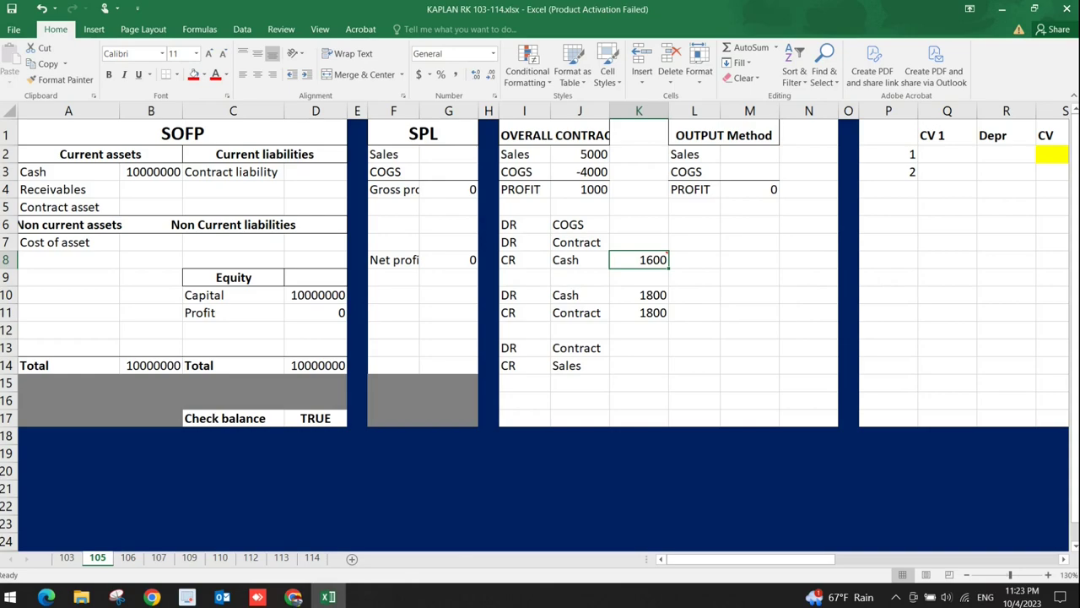
pyautogui.hotkey('alt', 'Tab')
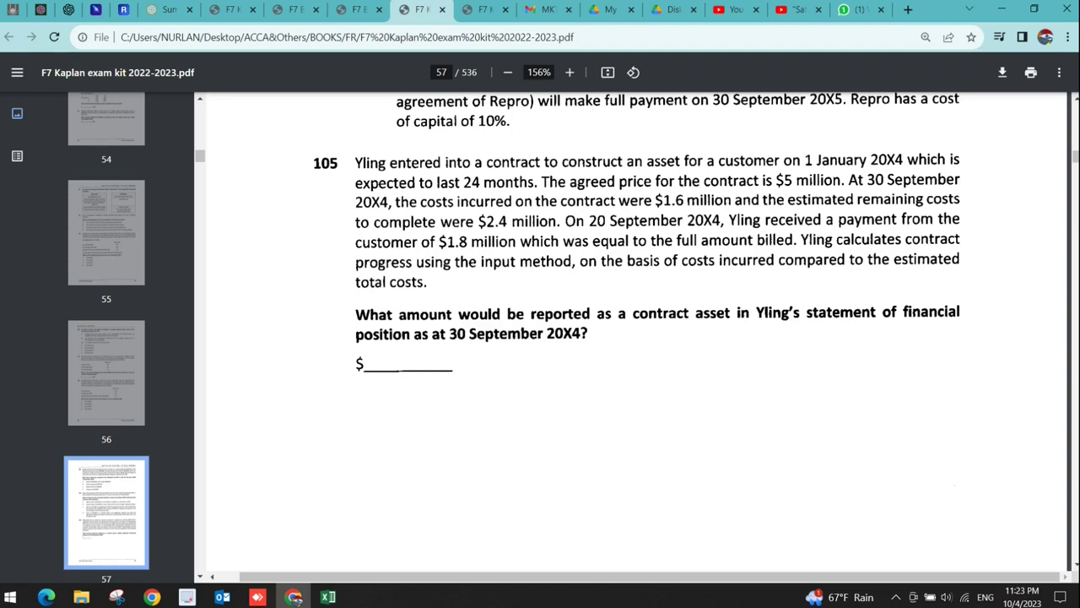
pyautogui.hotkey('alt', 'Tab')
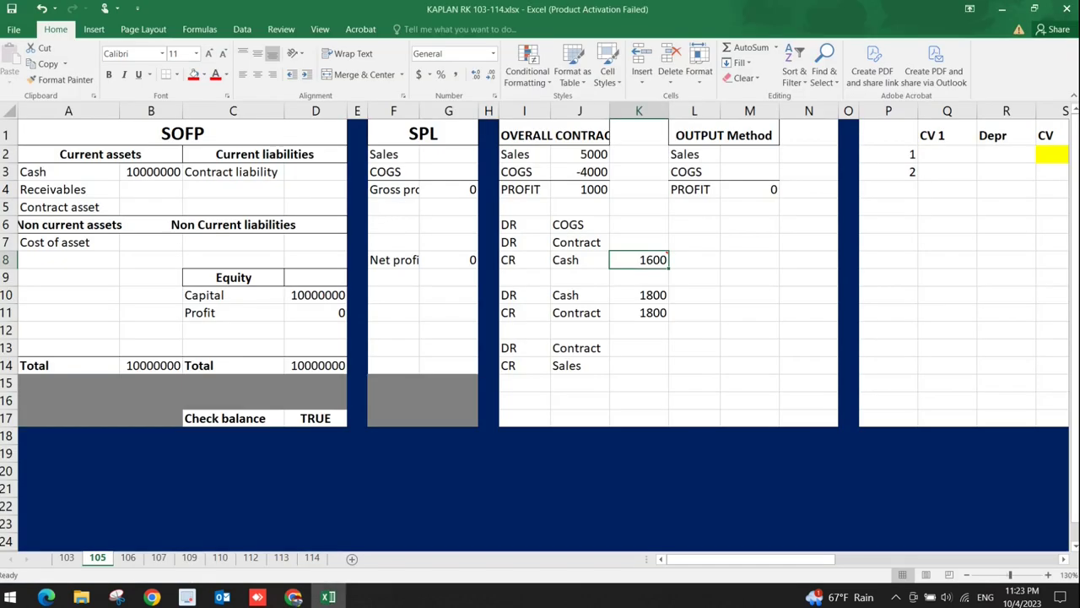
pyautogui.moveTo(693, 110); pyautogui.dragTo(760, 110)
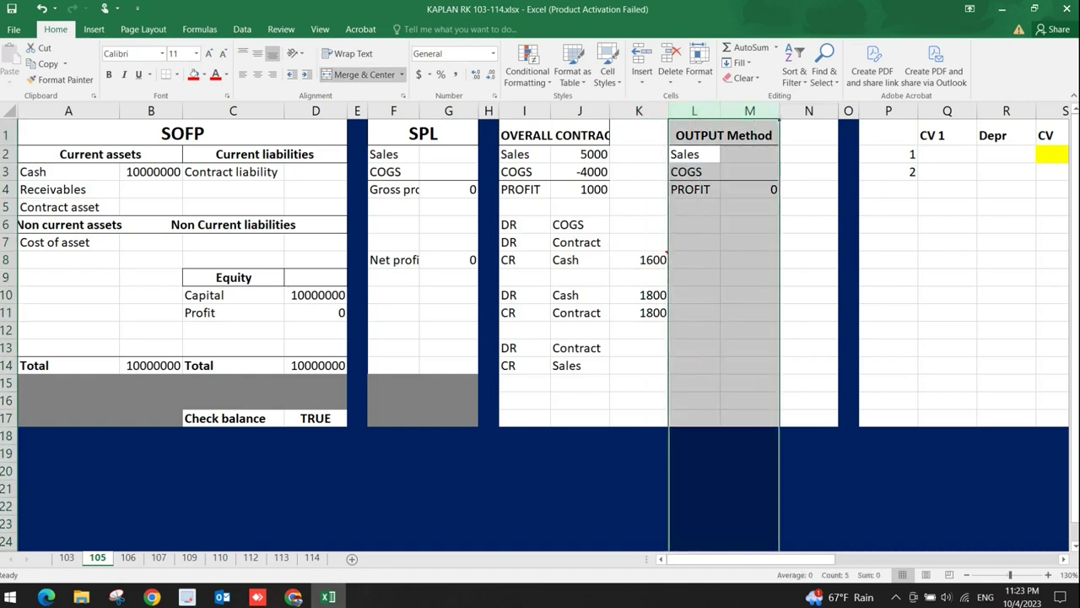
pyautogui.click(694, 171)
pyautogui.click(809, 171)
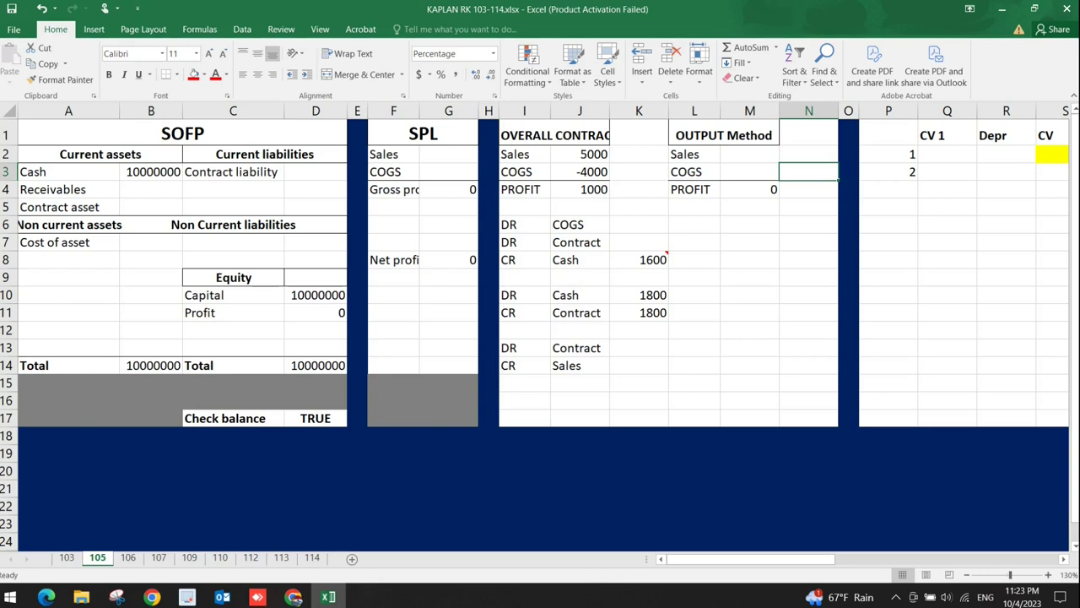
pyautogui.write('=16')
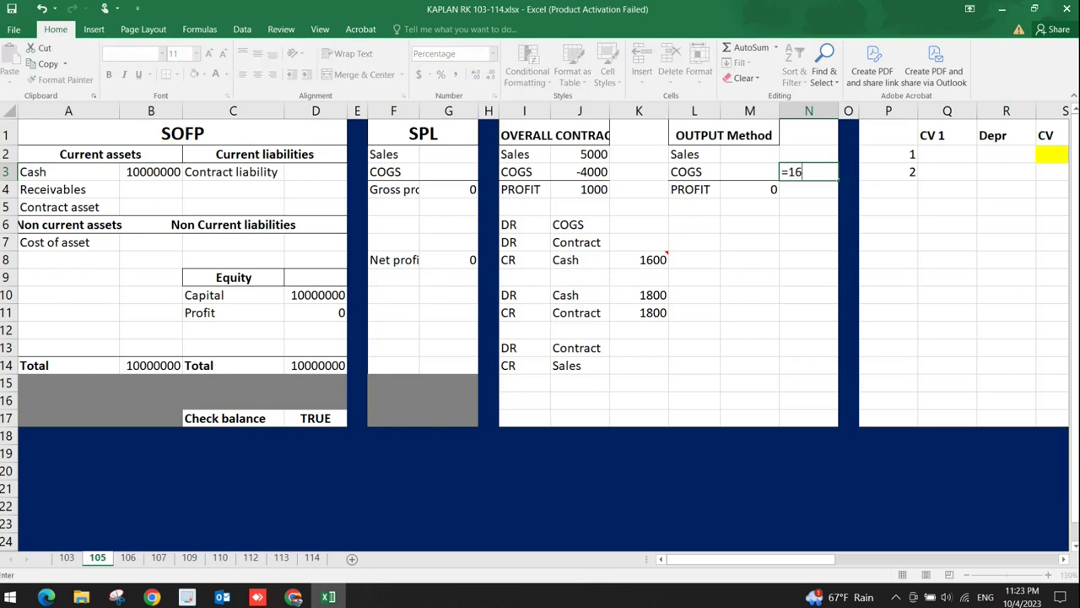
pyautogui.write('00/4000')
pyautogui.press('Return')
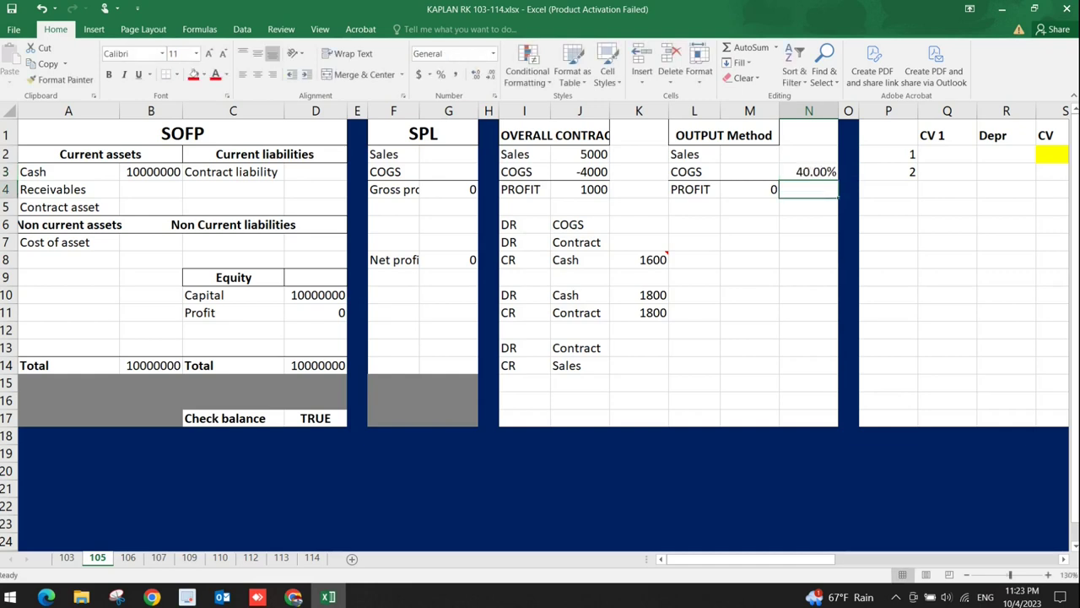
# - Change the OUTPUT Method heading above the progress calculation to INPUT Method
pyautogui.doubleClick(700, 135)
pyautogui.doubleClick(700, 135)
pyautogui.press('BackSpace')
pyautogui.write('INPUT')
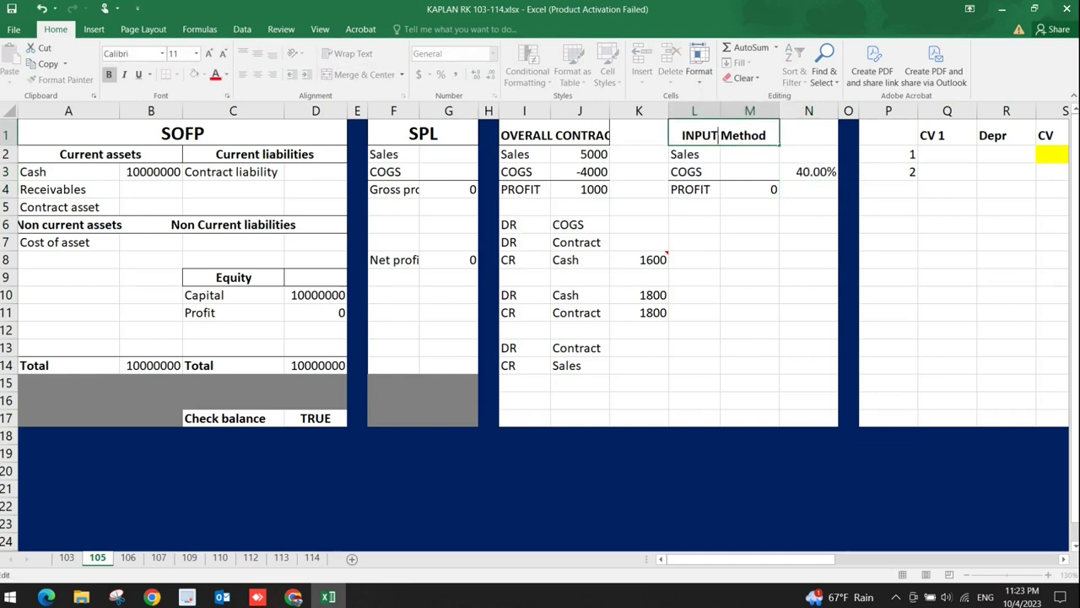
pyautogui.press('Return')
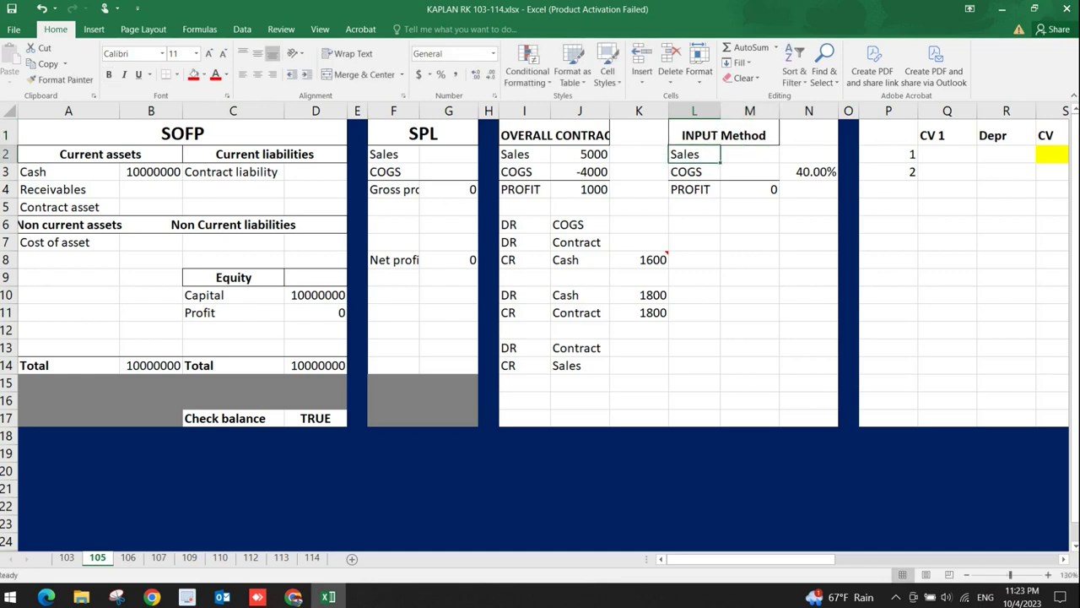
# - Link the sales completion percentage in N2 to the COGS percentage in N3
pyautogui.click(808, 171)
pyautogui.click(807, 154)
pyautogui.write('=')
pyautogui.press('Down')
pyautogui.press('Return')
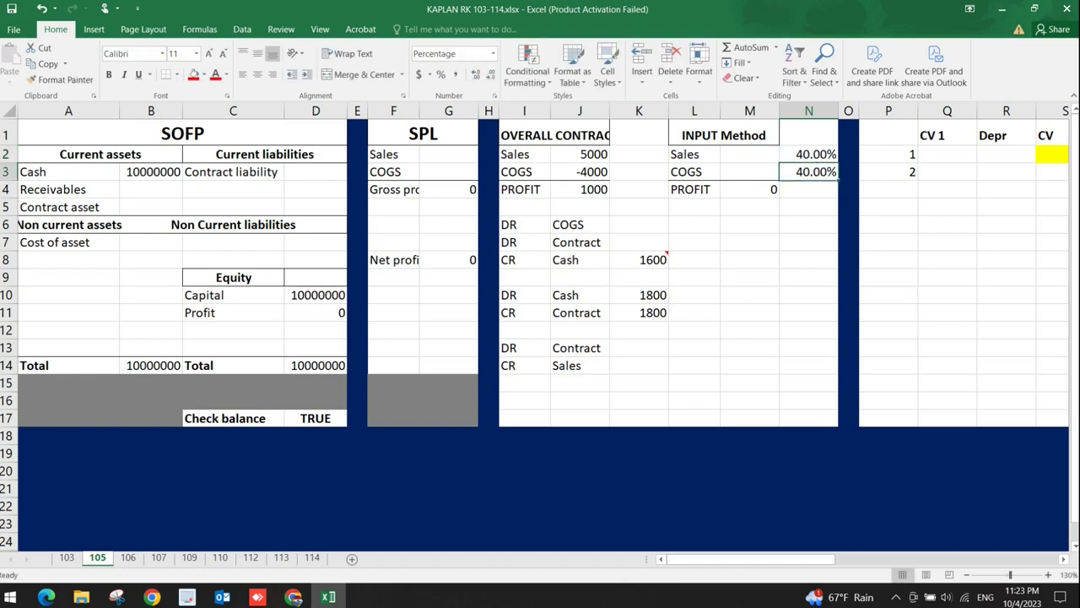
# - Calculate input-method sales in M2 as J2 multiplied by N2 and copy the formula to COGS in M3
pyautogui.click(748, 153)
pyautogui.write('=')
pyautogui.press('Left')
pyautogui.press('Left')
pyautogui.press('Left')
pyautogui.write('*')
pyautogui.press('Right')
pyautogui.press('Return')
pyautogui.press('Up')
pyautogui.hotkey('ctrl', 'c')
pyautogui.press('Down')
pyautogui.hotkey('ctrl', 'v')
pyautogui.press('Escape')
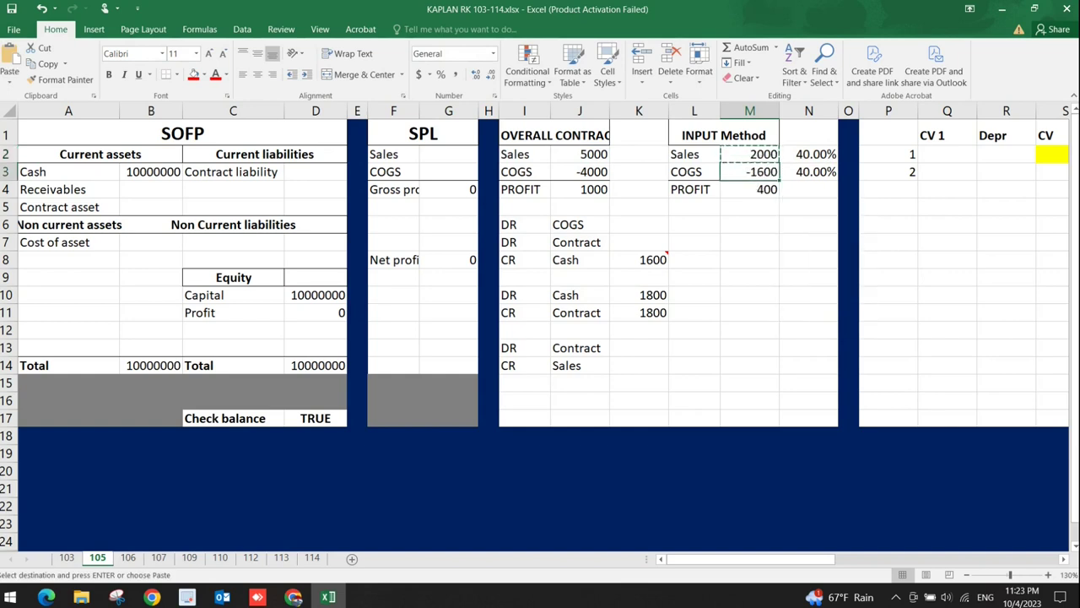
pyautogui.press('Escape')
pyautogui.press('Down')
pyautogui.press('Up')
pyautogui.press('Up')
pyautogui.press('Down')
pyautogui.press('Down')
pyautogui.press('Down')
pyautogui.press('Down')
pyautogui.press('Down')
pyautogui.press('Left')
pyautogui.press('Left')
pyautogui.press('Right')
pyautogui.press('Right')
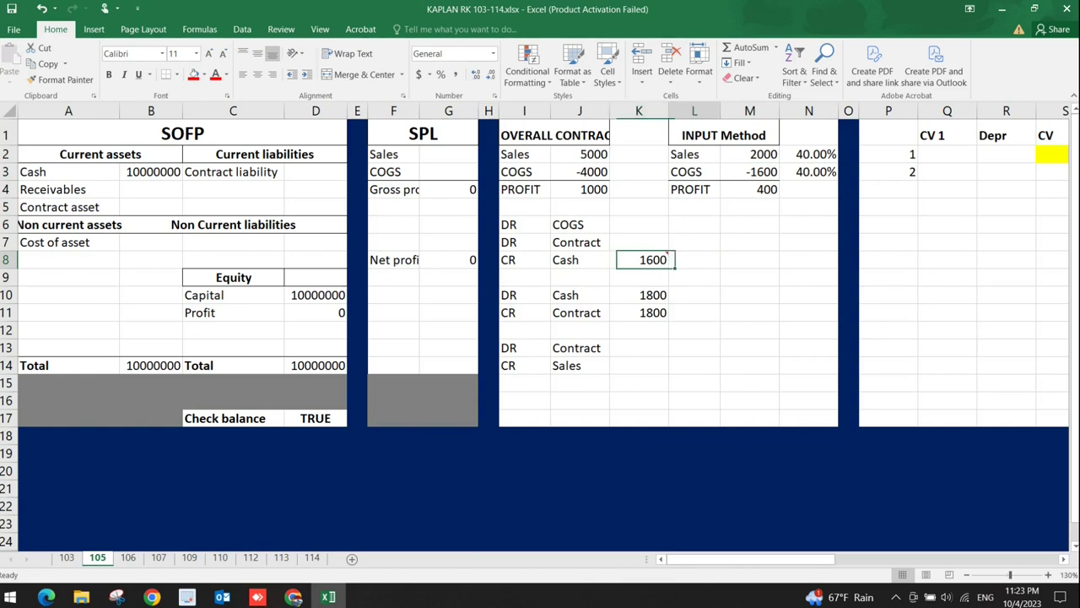
pyautogui.press('Up')
pyautogui.press('Up')
pyautogui.press('Up')
pyautogui.press('Up')
pyautogui.press('Up')
pyautogui.press('Up')
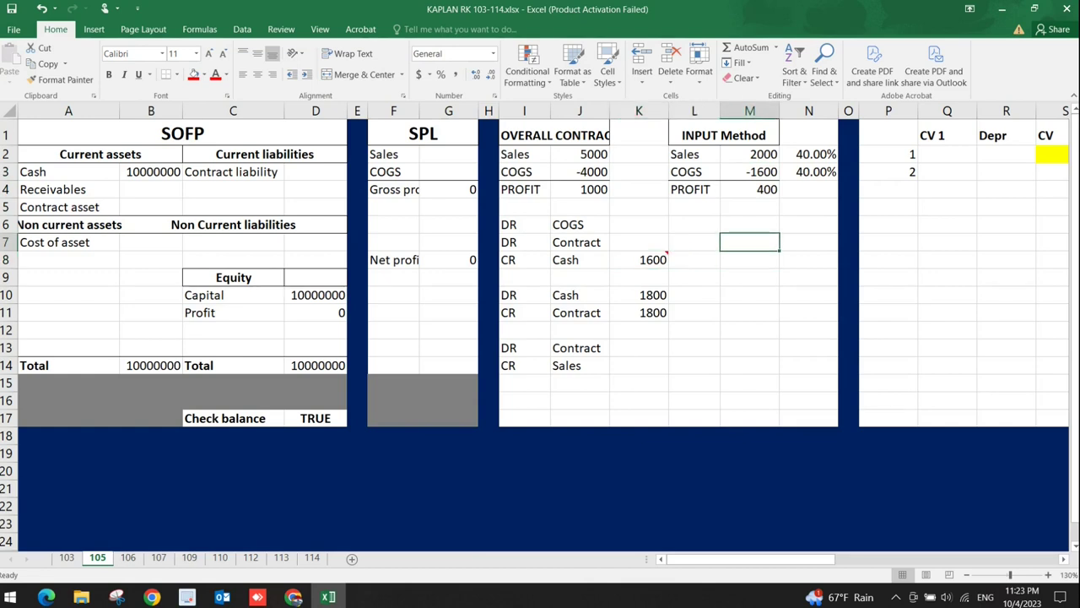
pyautogui.press('Down')
pyautogui.press('Down')
pyautogui.press('Down')
pyautogui.press('Down')
pyautogui.press('Down')
pyautogui.press('Down')
pyautogui.press('Down')
pyautogui.press('Down')
pyautogui.press('Down')
pyautogui.press('Down')
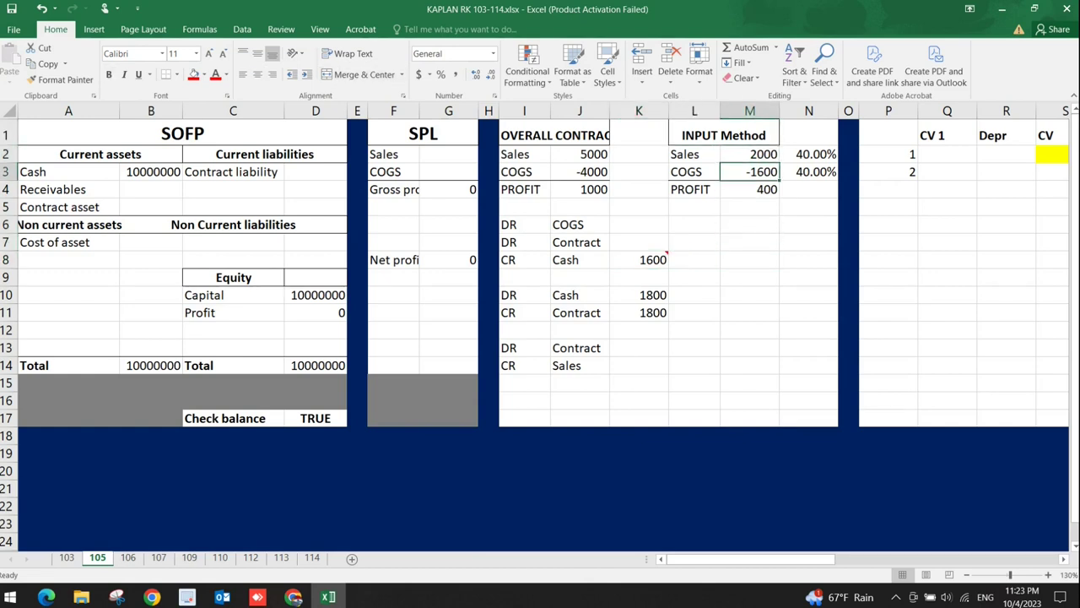
# - Link the contract debit in K13 to the input-method sales figure in M2
pyautogui.press('Left')
pyautogui.press('Left')
pyautogui.press('Down')
pyautogui.write('=')
pyautogui.press('Right')
pyautogui.press('Right')
pyautogui.press('Right')
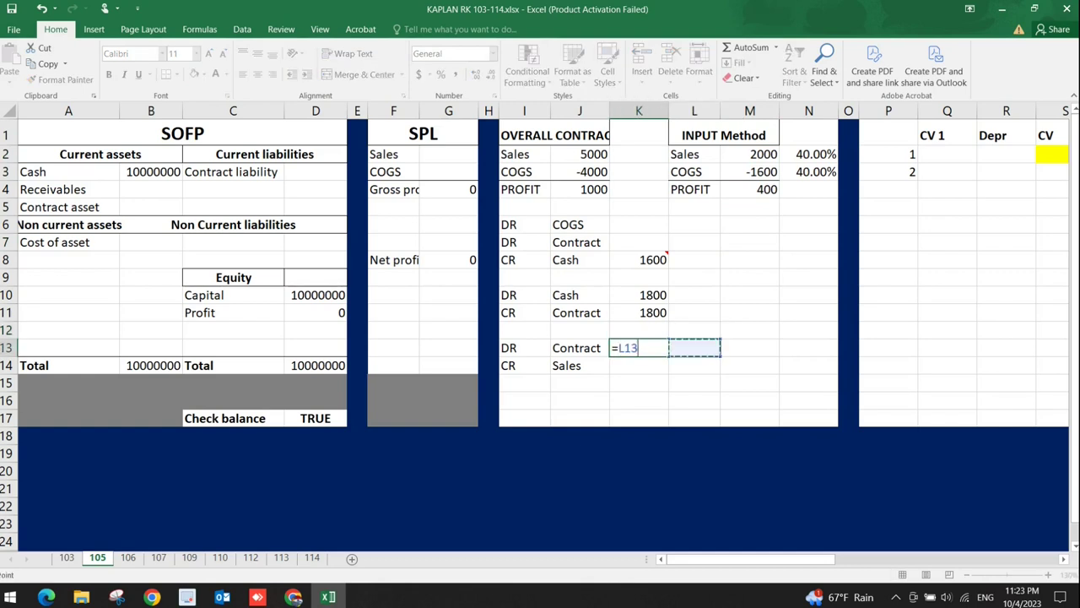
pyautogui.press('Left')
pyautogui.press('Up')
pyautogui.press('Up')
pyautogui.press('Up')
pyautogui.press('Up')
pyautogui.press('Up')
pyautogui.press('Up')
pyautogui.press('Up')
pyautogui.press('Up')
pyautogui.press('Up')
pyautogui.press('Up')
pyautogui.press('Up')
pyautogui.press('Return')
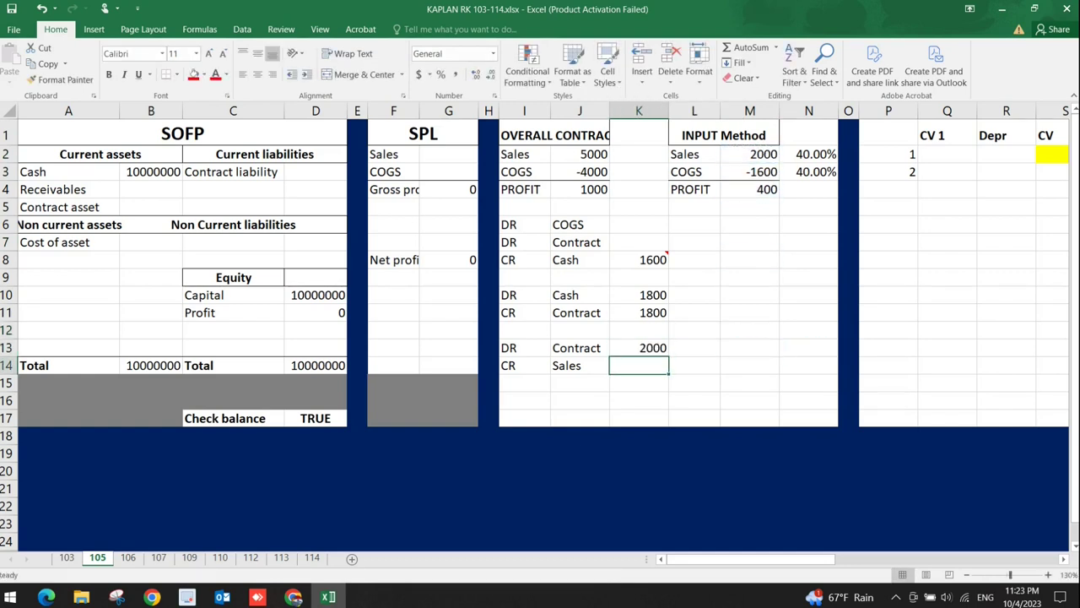
# - Link the sales credit in K14 to the input-method sales figure in M2
pyautogui.write('=')
pyautogui.press('Right')
pyautogui.press('Right')
pyautogui.press('Up')
pyautogui.press('Up')
pyautogui.press('Up')
pyautogui.press('Up')
pyautogui.press('Up')
pyautogui.press('Up')
pyautogui.press('Up')
pyautogui.press('Up')
pyautogui.press('Up')
pyautogui.press('Up')
pyautogui.press('Up')
pyautogui.press('Up')
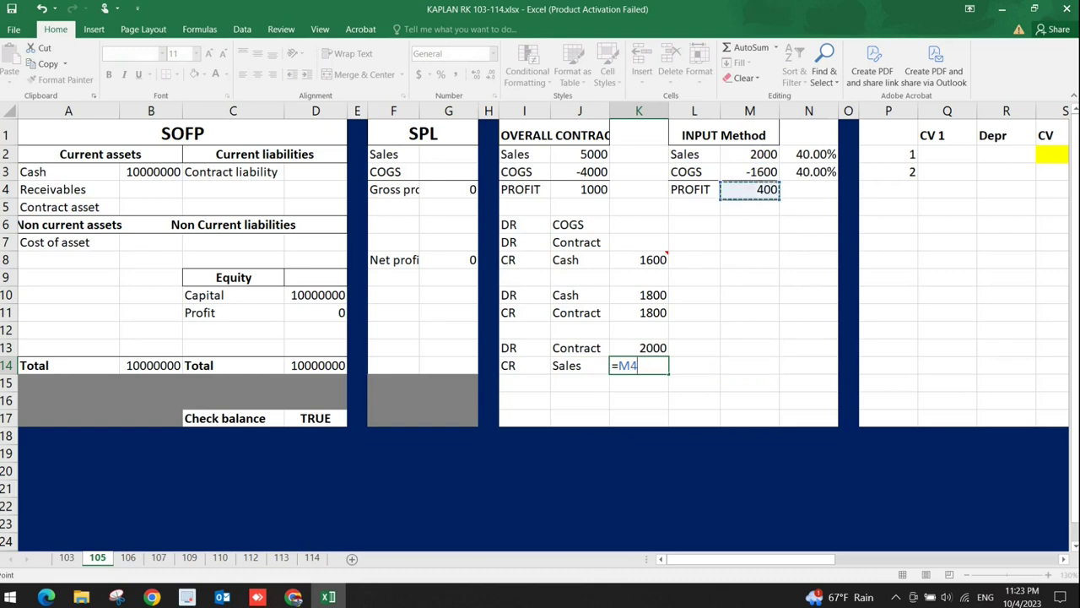
pyautogui.press('Return')
# - Enter the COGS debit in K6 as the negative of the input-method COGS in M3
pyautogui.press('Up')
pyautogui.press('Up')
pyautogui.press('Up')
pyautogui.press('Up')
pyautogui.press('Up')
pyautogui.press('Up')
pyautogui.press('Up')
pyautogui.press('Up')
pyautogui.press('Right')
pyautogui.press('Right')
pyautogui.press('Up')
pyautogui.press('Up')
pyautogui.press('Up')
pyautogui.press('Up')
pyautogui.press('Left')
pyautogui.press('Down')
pyautogui.press('Down')
pyautogui.press('Left')
pyautogui.press('Down')
pyautogui.write('=')
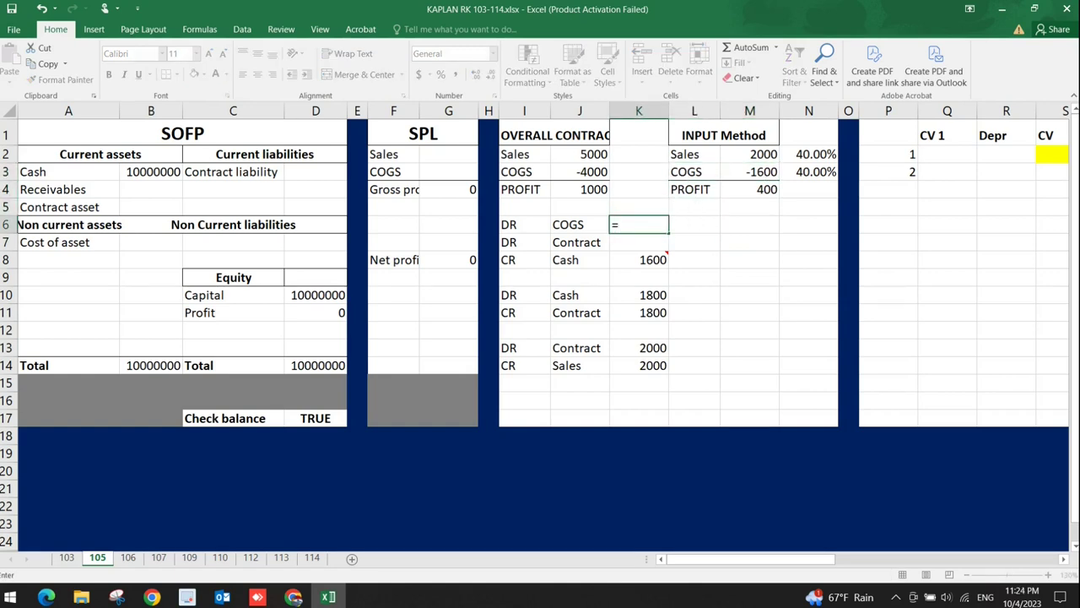
pyautogui.write('-')
pyautogui.press('Right')
pyautogui.press('Right')
pyautogui.press('Right')
pyautogui.press('Up')
pyautogui.press('Up')
pyautogui.press('Up')
pyautogui.press('Return')
# - Enter 0 in K7 as the contract debit of the cost entry
pyautogui.press('Down')
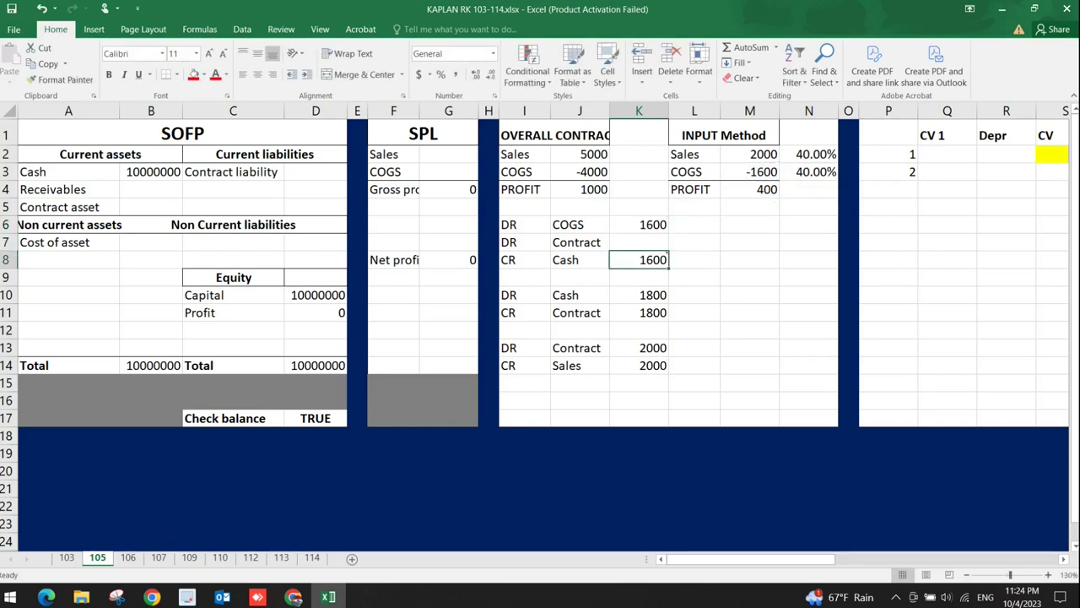
pyautogui.hotkey('shift', 'Left')
pyautogui.hotkey('shift', 'Left')
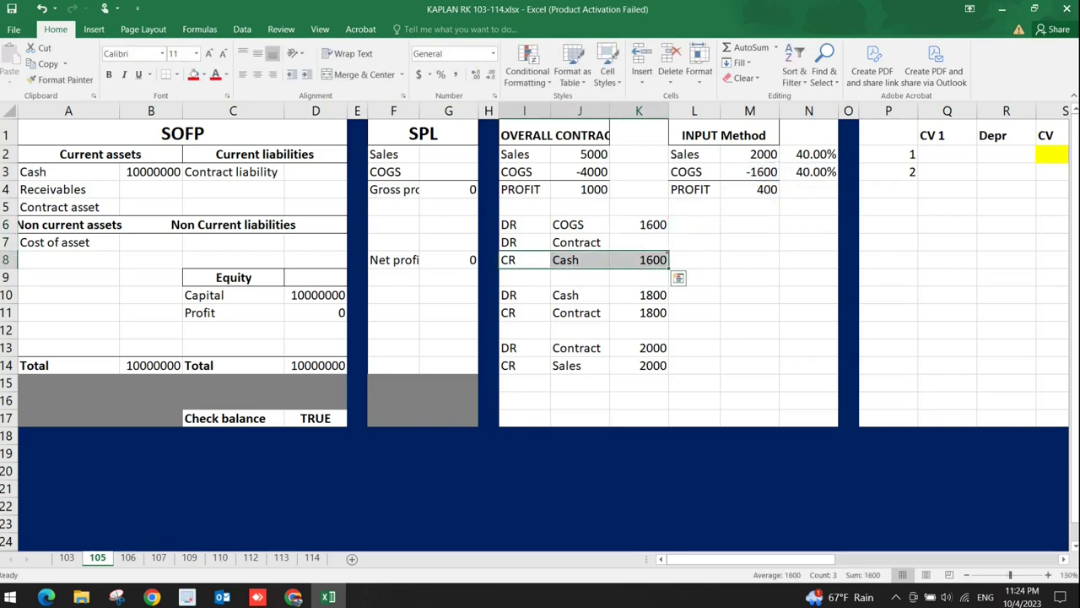
pyautogui.press('Left')
pyautogui.press('Right')
pyautogui.hotkey('shift', 'Right')
pyautogui.hotkey('shift', 'Right')
pyautogui.press('Up')
pyautogui.press('Up')
pyautogui.hotkey('shift', 'Right')
pyautogui.hotkey('shift', 'Right')
pyautogui.press('Down')
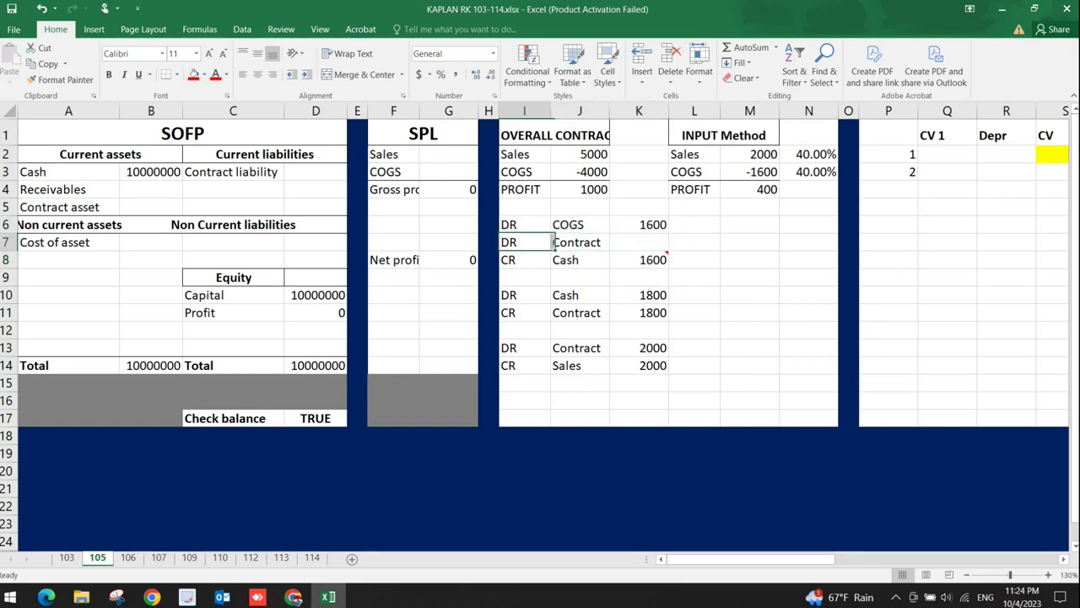
pyautogui.press('Right')
pyautogui.press('Right')
pyautogui.write('0')
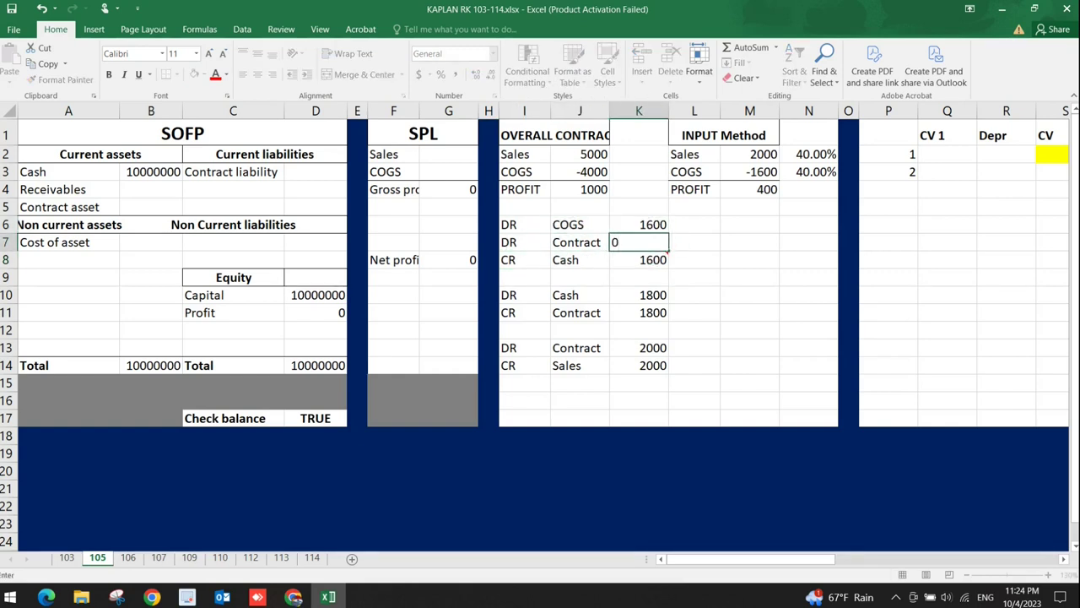
pyautogui.press('Return')
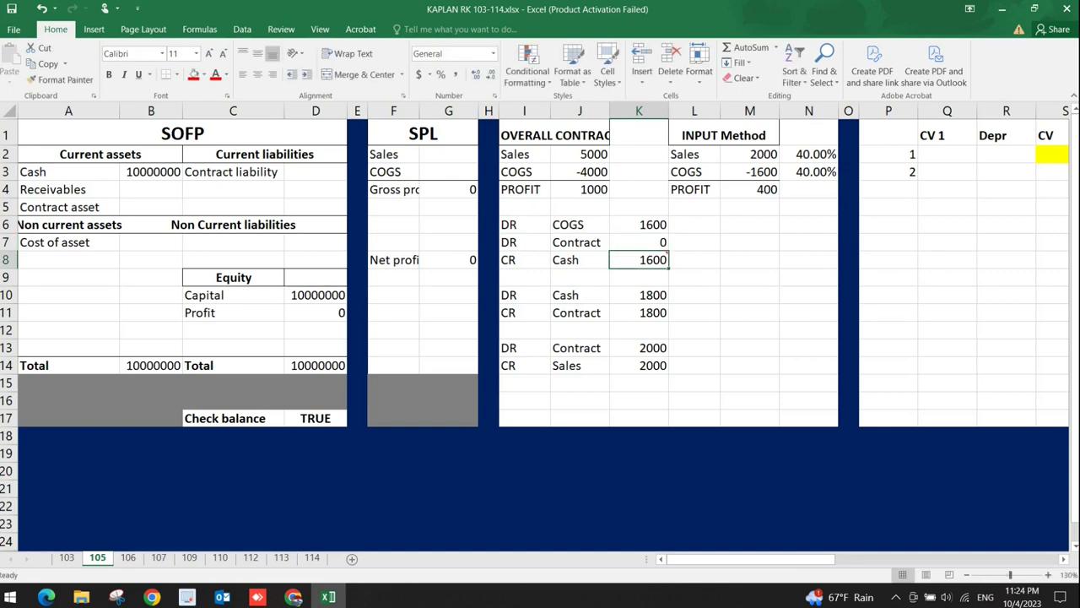
# - Link the SPL sales figure in G2 to the sales credit in K14
pyautogui.press('Up')
pyautogui.press('Left')
pyautogui.press('Left')
pyautogui.press('Left')
pyautogui.press('Up')
pyautogui.press('Up')
pyautogui.press('Up')
pyautogui.press('Up')
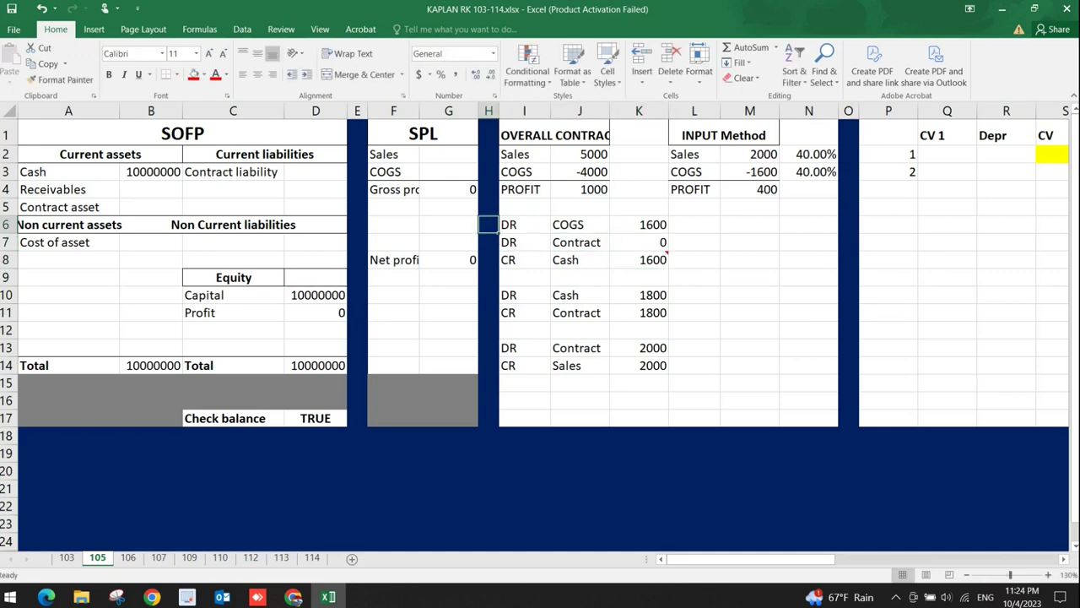
pyautogui.press('Up')
pyautogui.press('Left')
pyautogui.write('=')
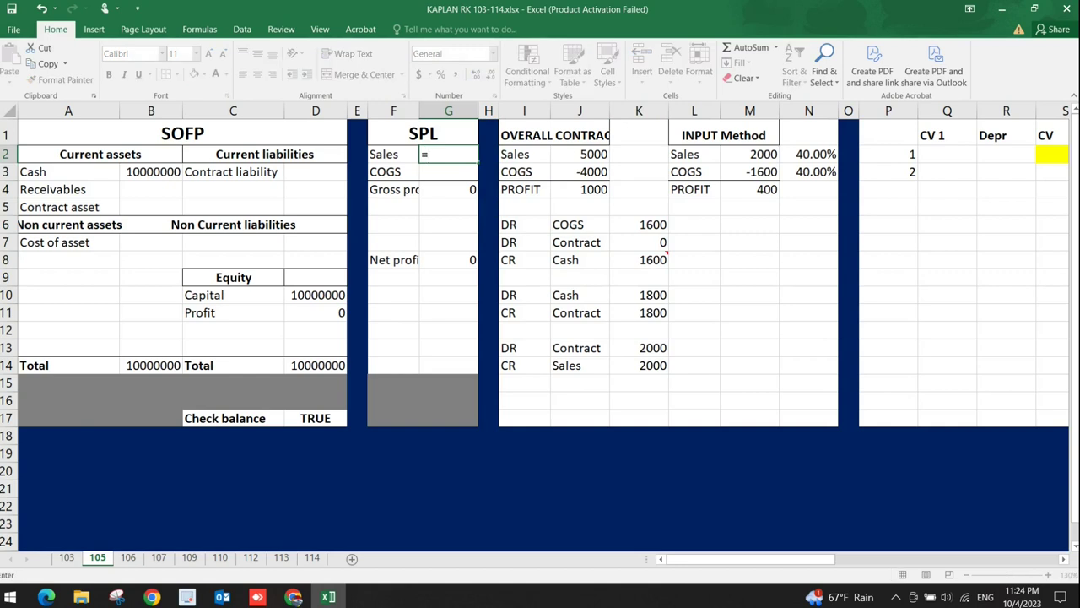
pyautogui.click(638, 365)
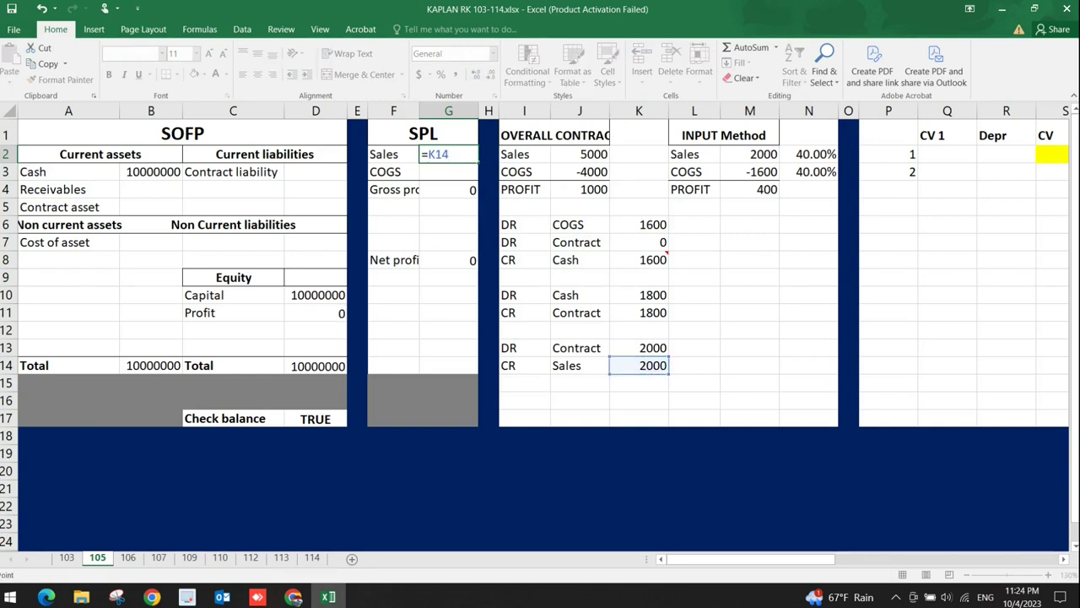
pyautogui.press('Return')
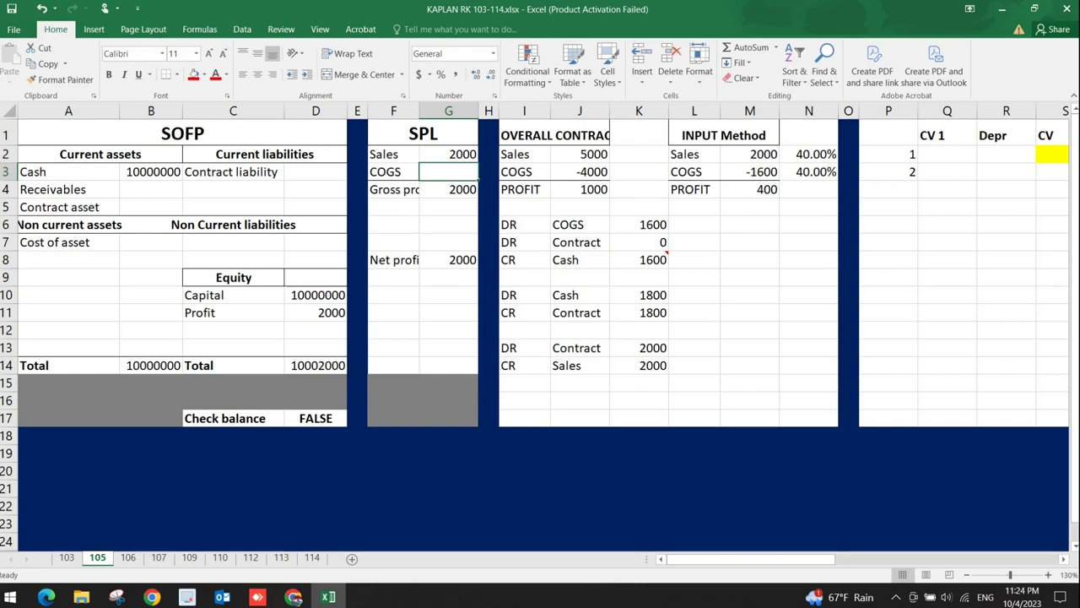
# - Subtract the cash credit in K8 from the SOFP cash formula in B3
pyautogui.click(639, 260)
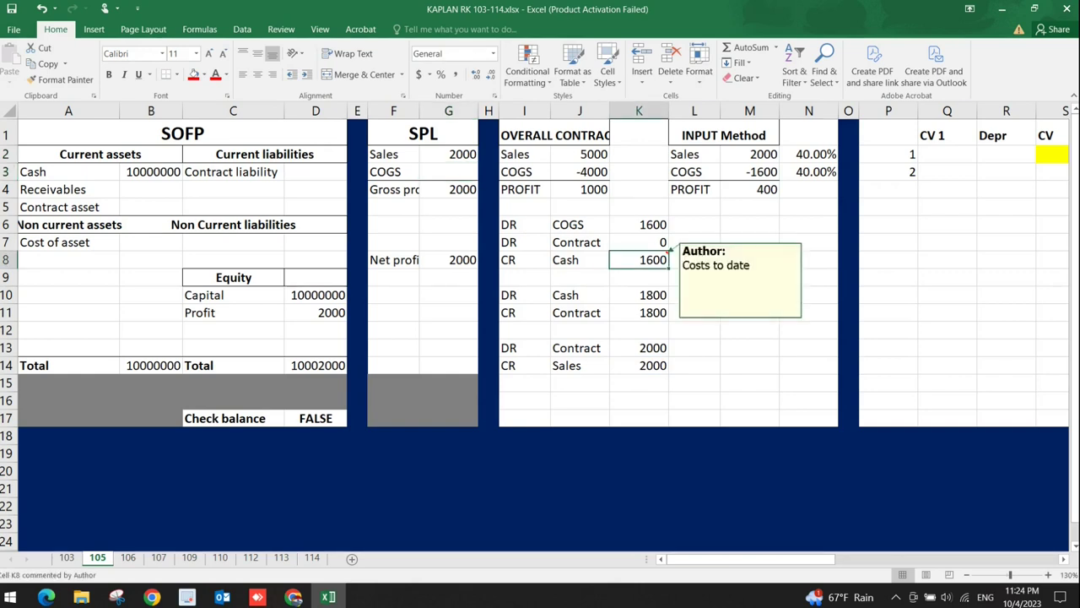
pyautogui.click(151, 348)
pyautogui.doubleClick(168, 171)
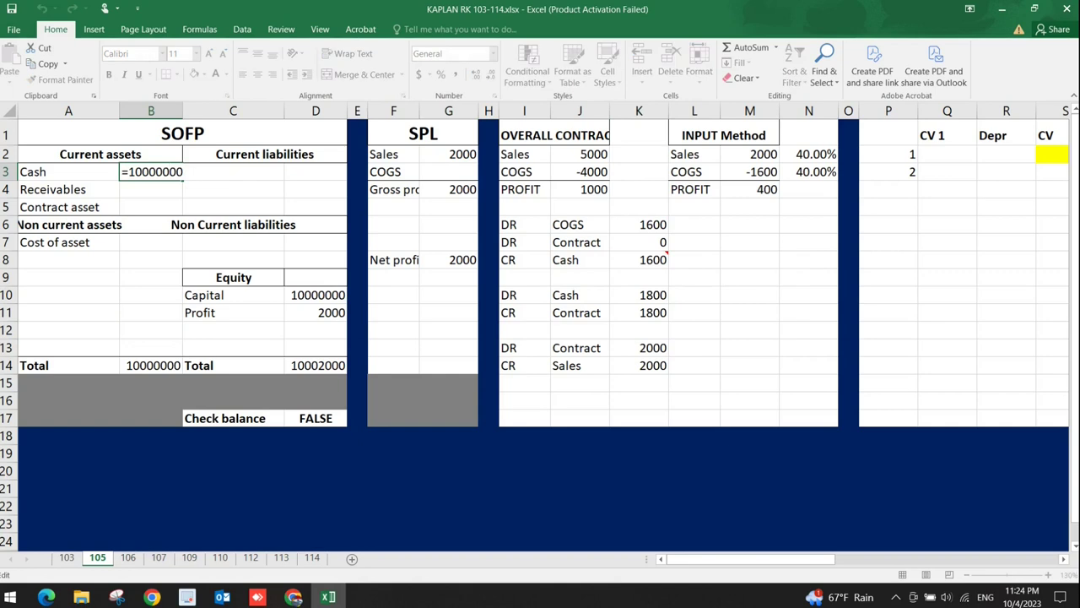
pyautogui.write('-')
pyautogui.click(653, 259)
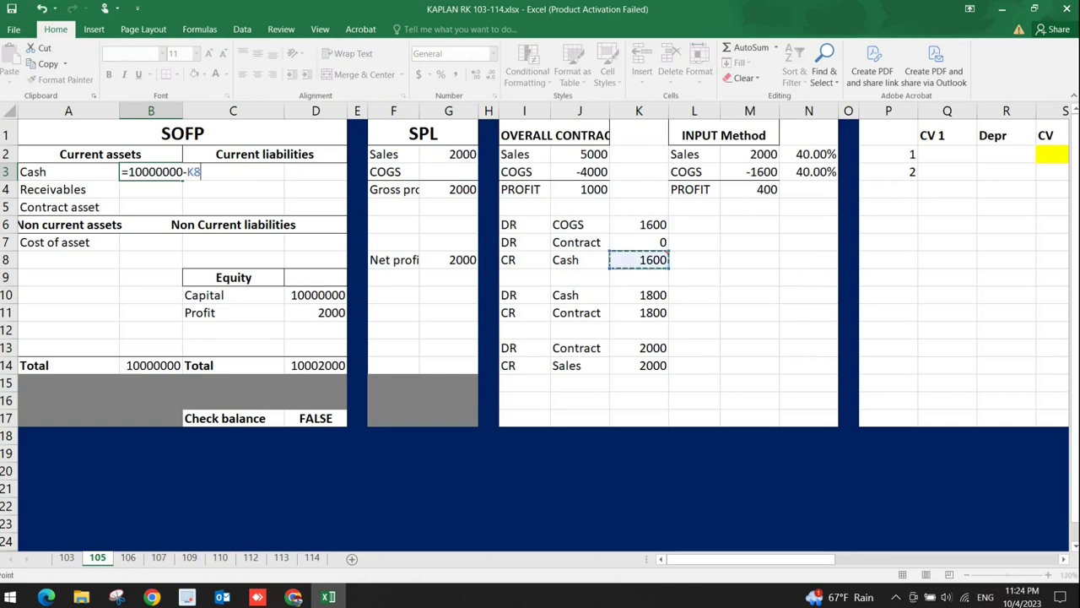
pyautogui.press('Return')
# - Add the cash debit in K10 to the SOFP cash formula, making it =10000000-K8+K10
pyautogui.click(639, 295)
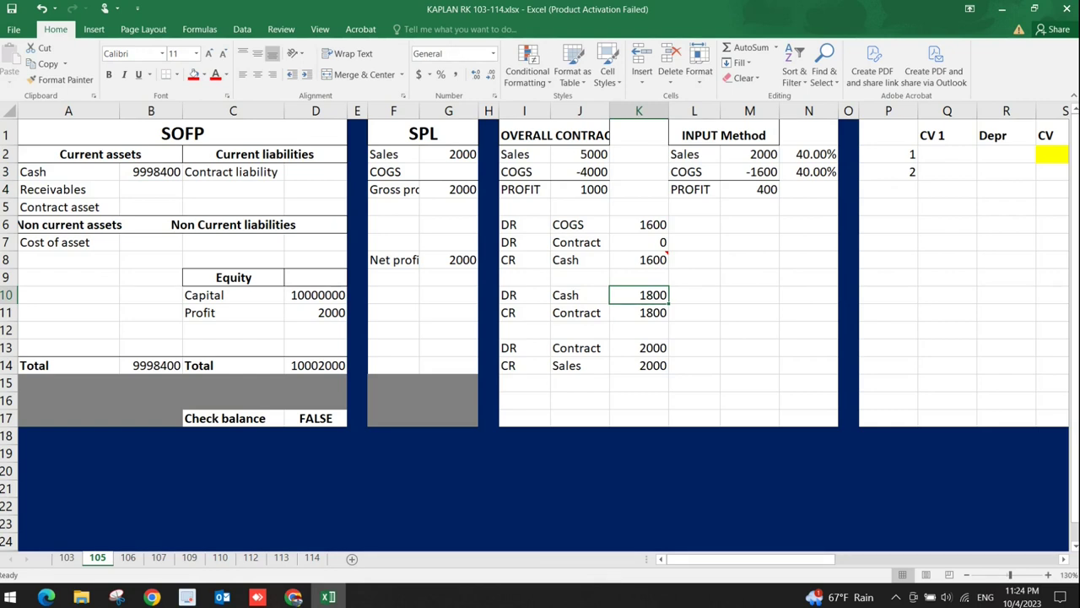
pyautogui.doubleClick(157, 171)
pyautogui.click(201, 171)
pyautogui.write('+')
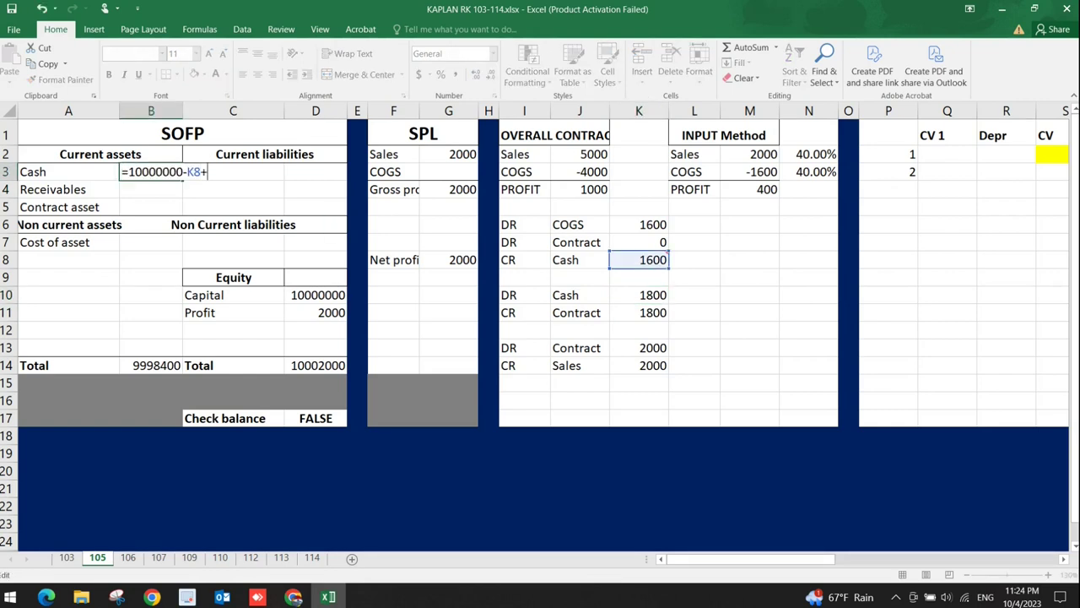
pyautogui.click(639, 295)
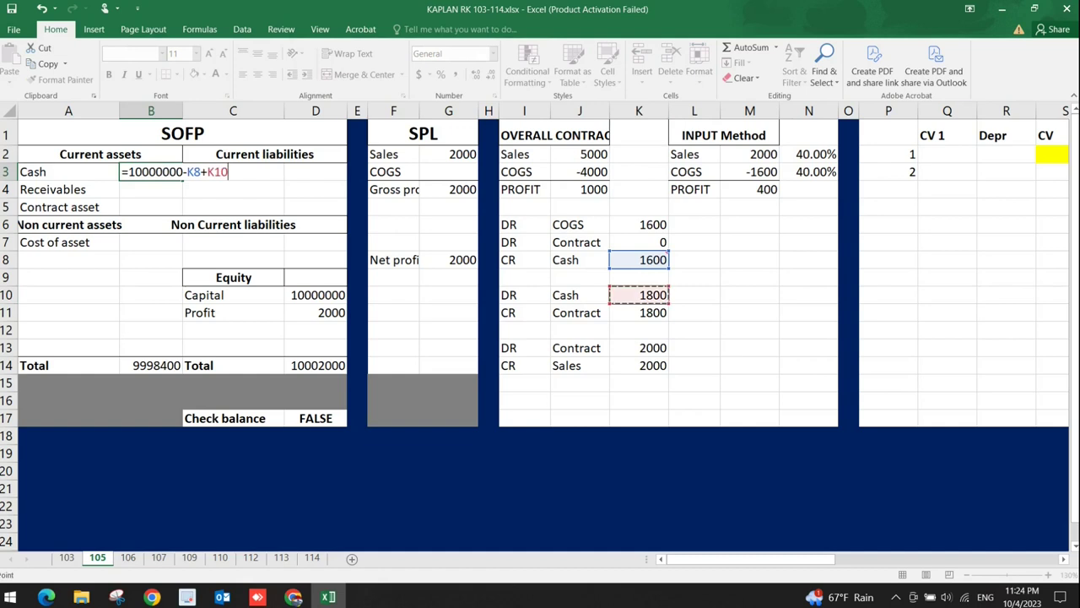
pyautogui.press('Return')
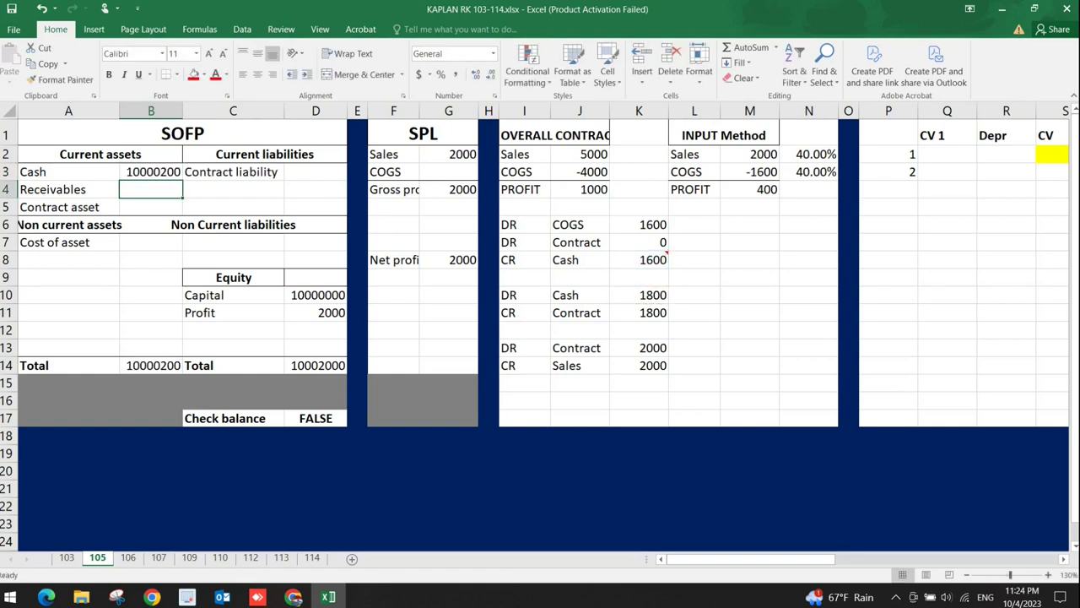
# - Enter the SPL COGS in G3 as the negative of the COGS debit in K6
pyautogui.click(639, 224)
pyautogui.keyDown('ctrl'); pyautogui.click(639, 260); pyautogui.keyUp('ctrl')
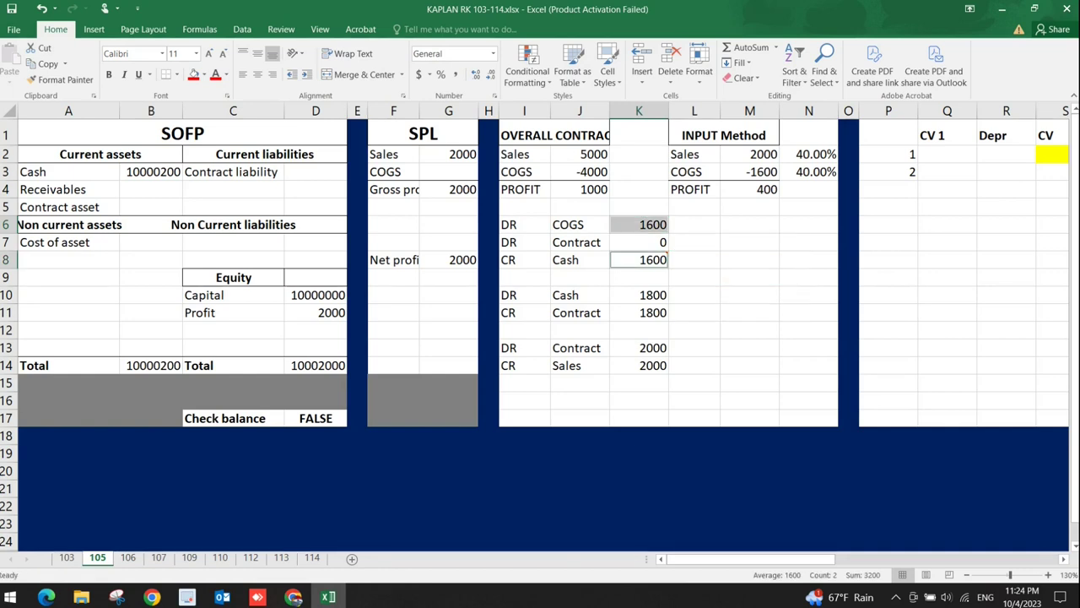
pyautogui.click(448, 171)
pyautogui.write('=-')
pyautogui.click(638, 225)
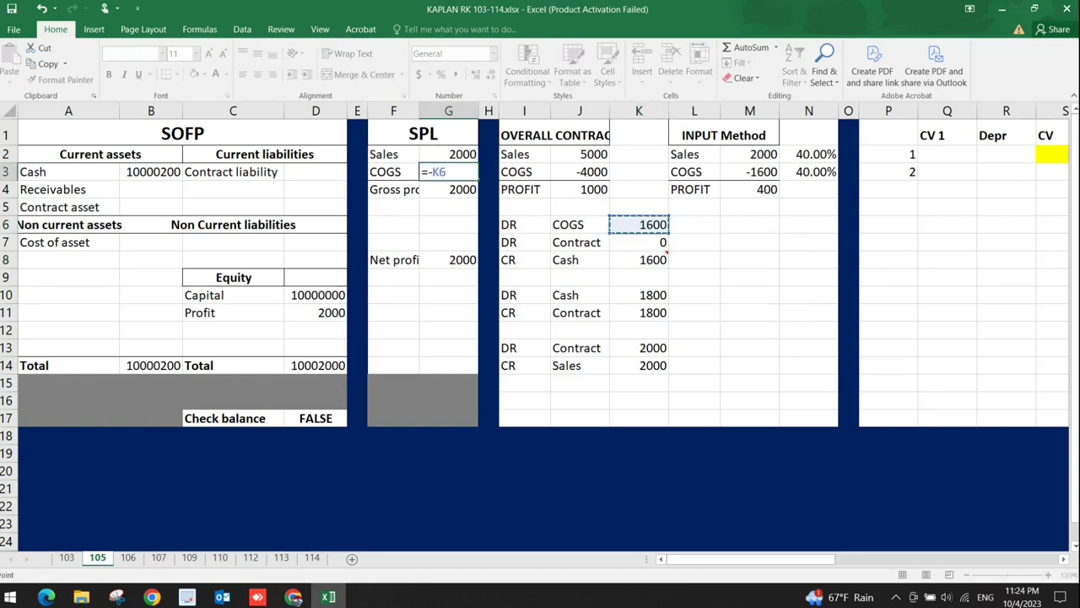
pyautogui.press('Return')
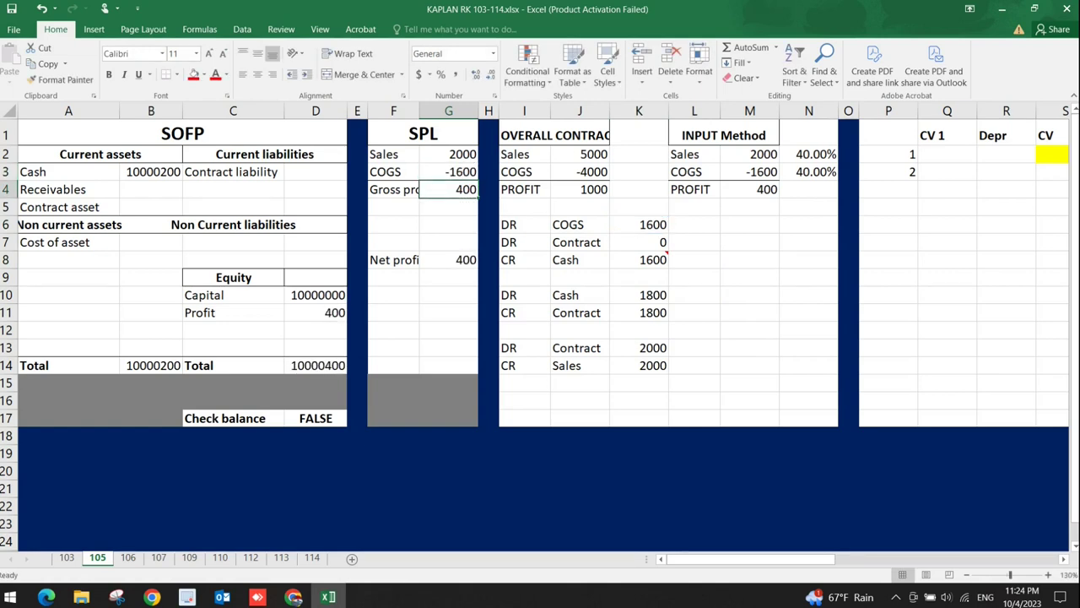
# - Calculate the SOFP contract asset in B5 as the contract debit in K13 minus the contract credit in K11
pyautogui.click(639, 242)
pyautogui.click(639, 313)
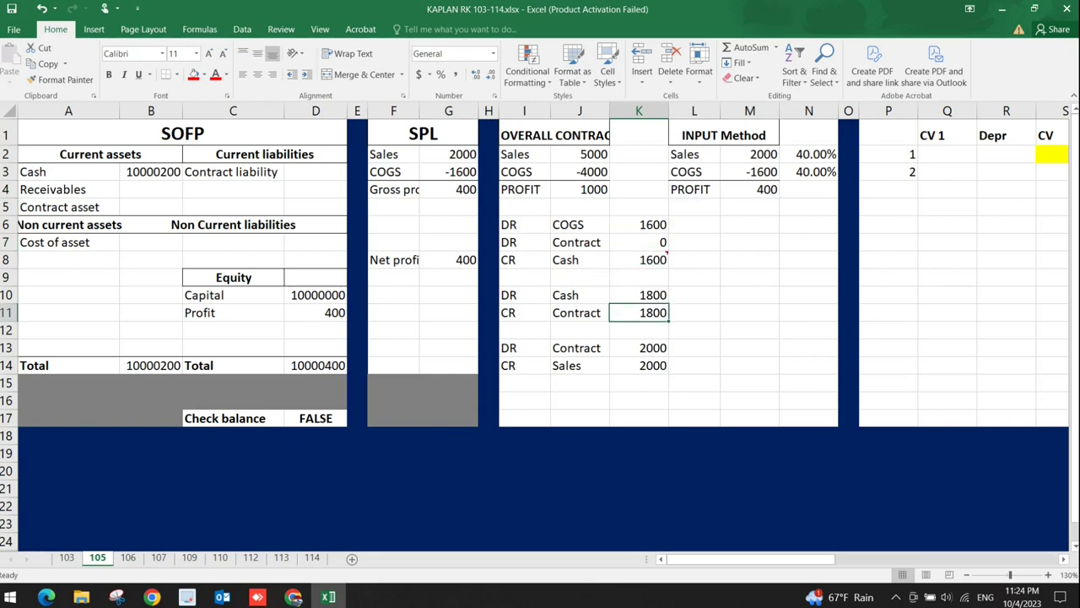
pyautogui.keyDown('ctrl'); pyautogui.click(638, 365); pyautogui.keyUp('ctrl')
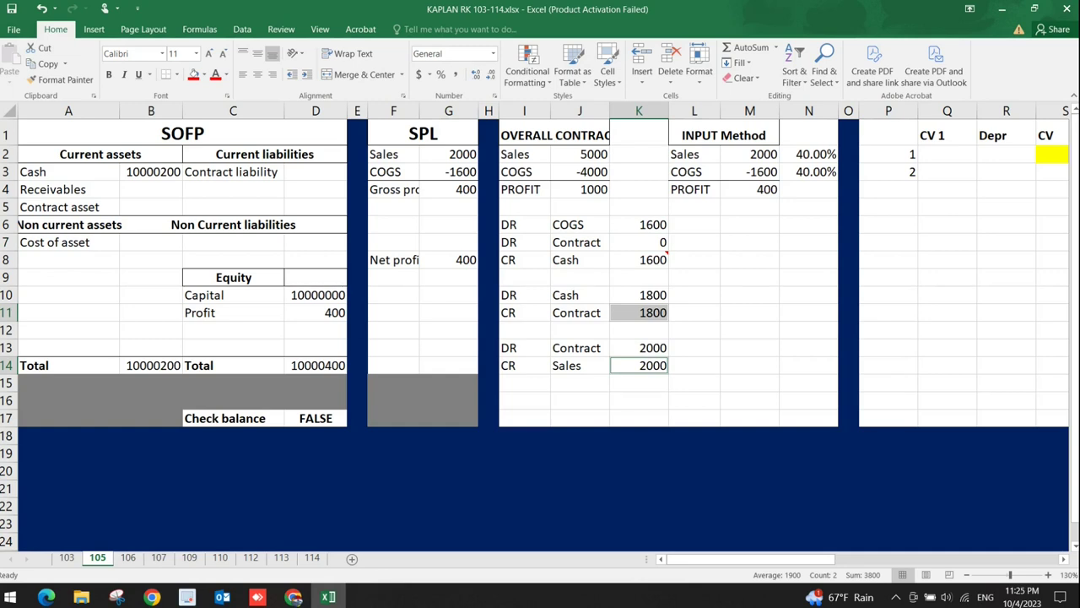
pyautogui.click(639, 348)
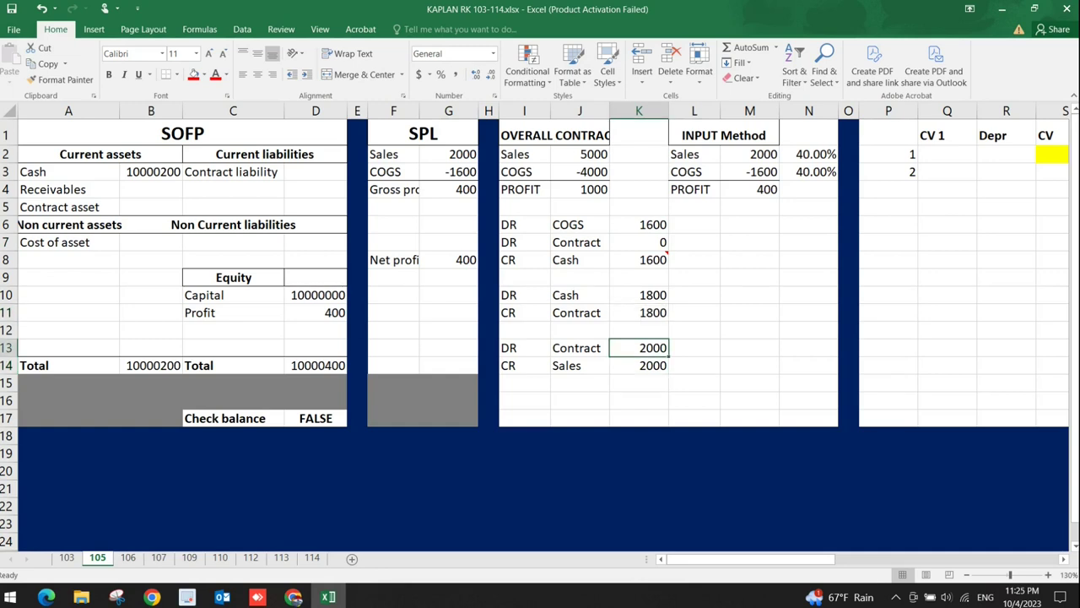
pyautogui.keyDown('ctrl'); pyautogui.click(639, 312); pyautogui.keyUp('ctrl')
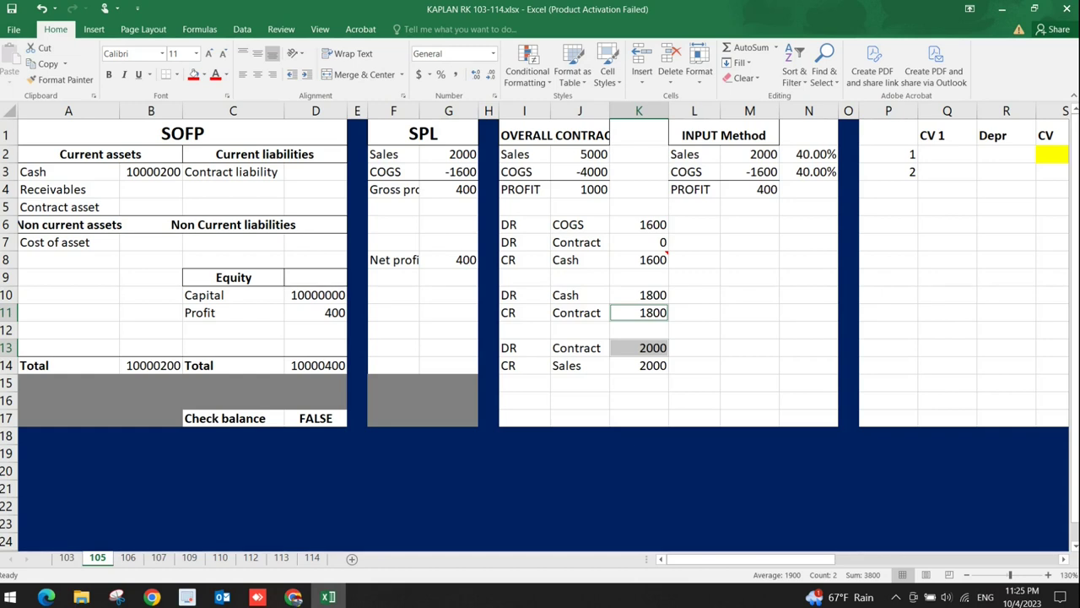
pyautogui.click(152, 206)
pyautogui.write('=')
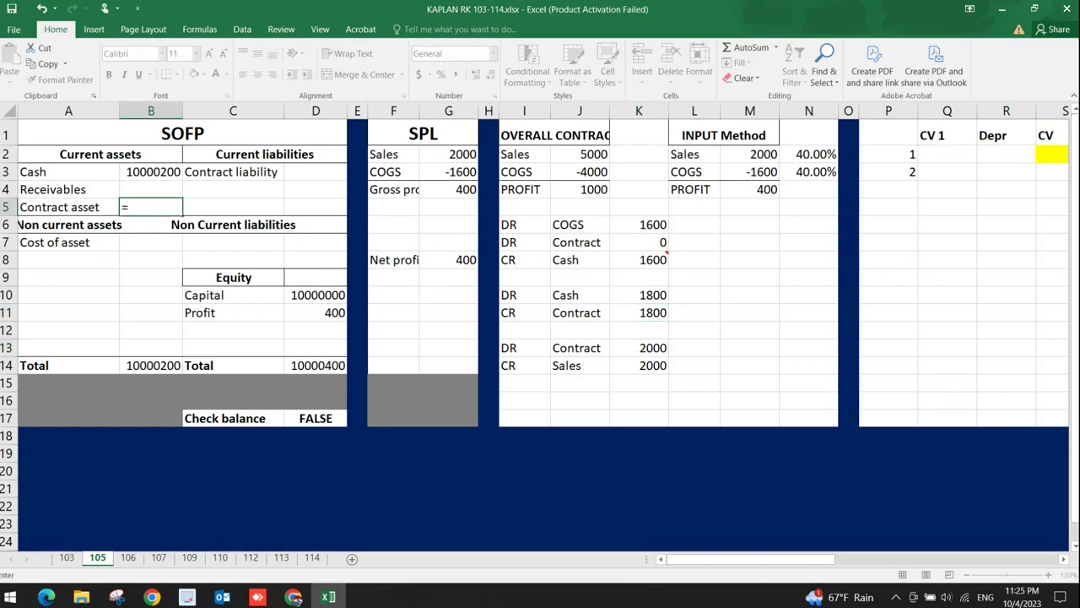
pyautogui.click(639, 347)
pyautogui.write('-')
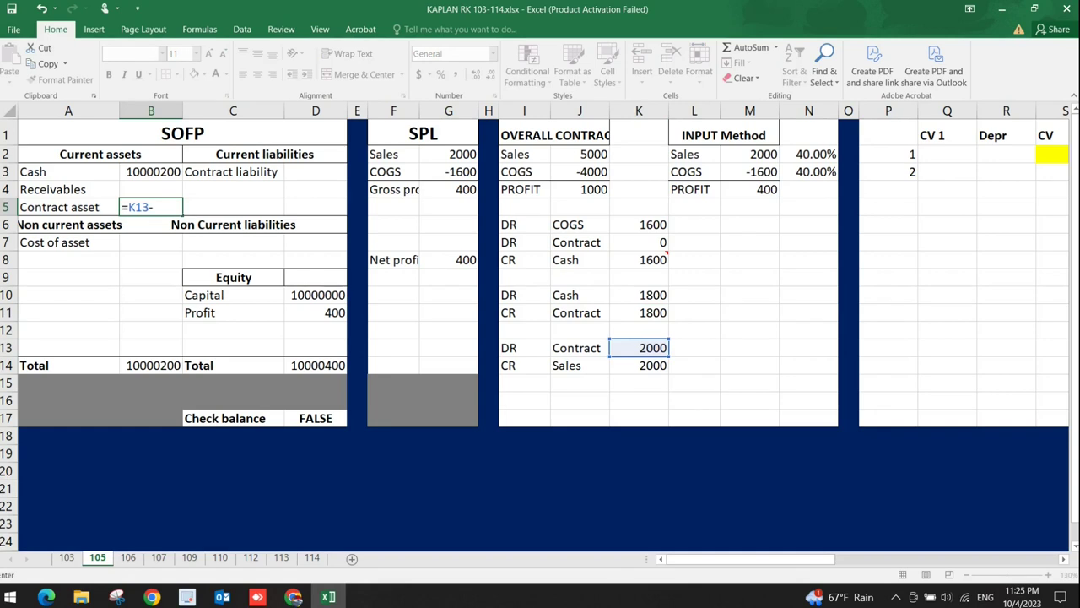
pyautogui.click(638, 313)
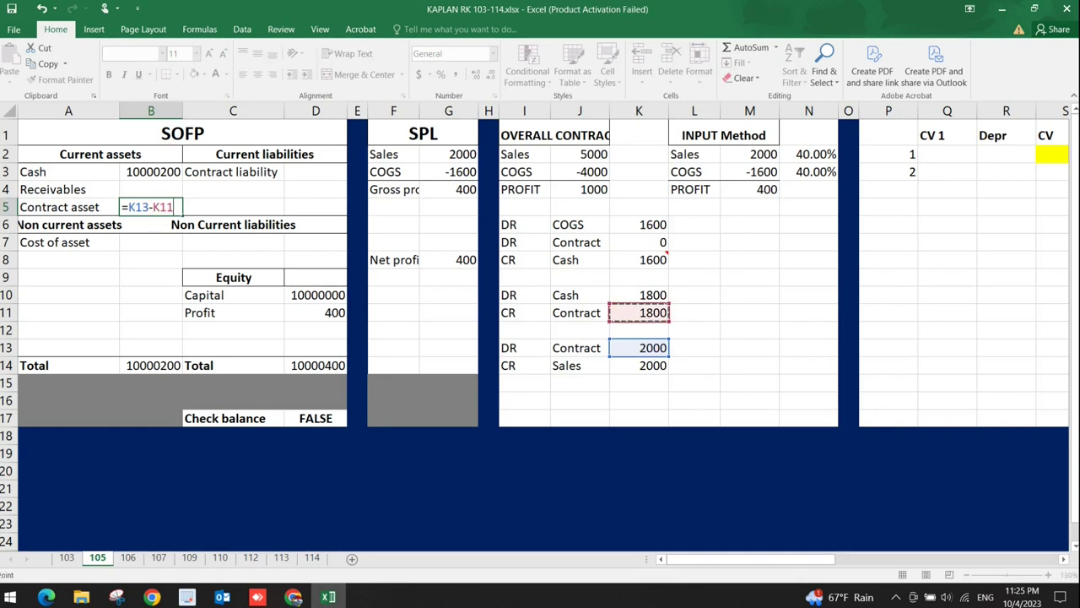
pyautogui.press('Return')
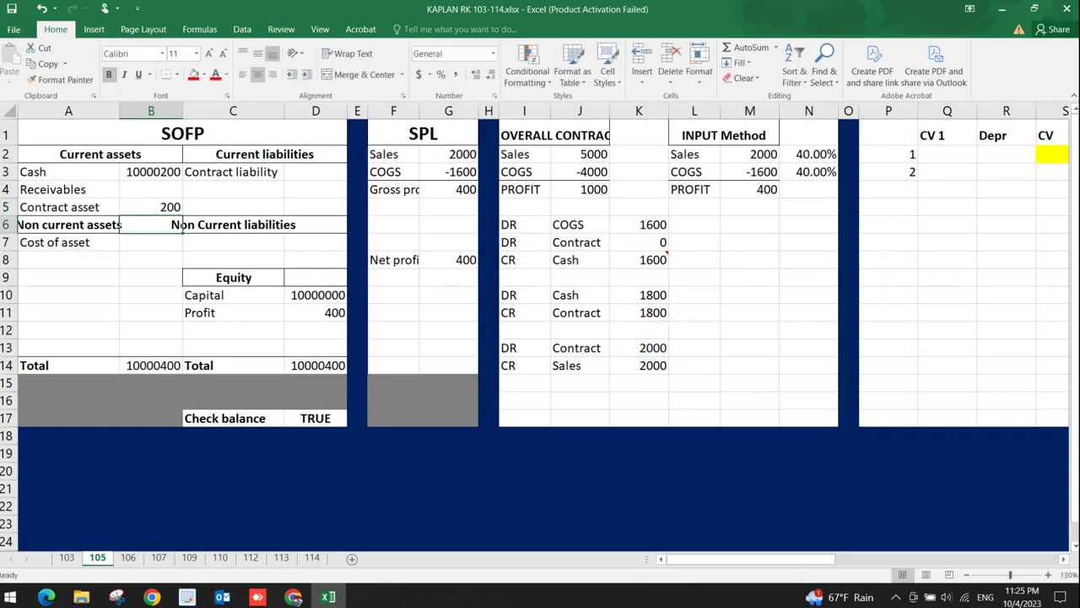
# - Check the contract asset, its contract debit entry and the balance check, and compare with question 105 in the exam kit PDF
pyautogui.click(151, 207)
pyautogui.click(579, 348)
pyautogui.click(315, 418)
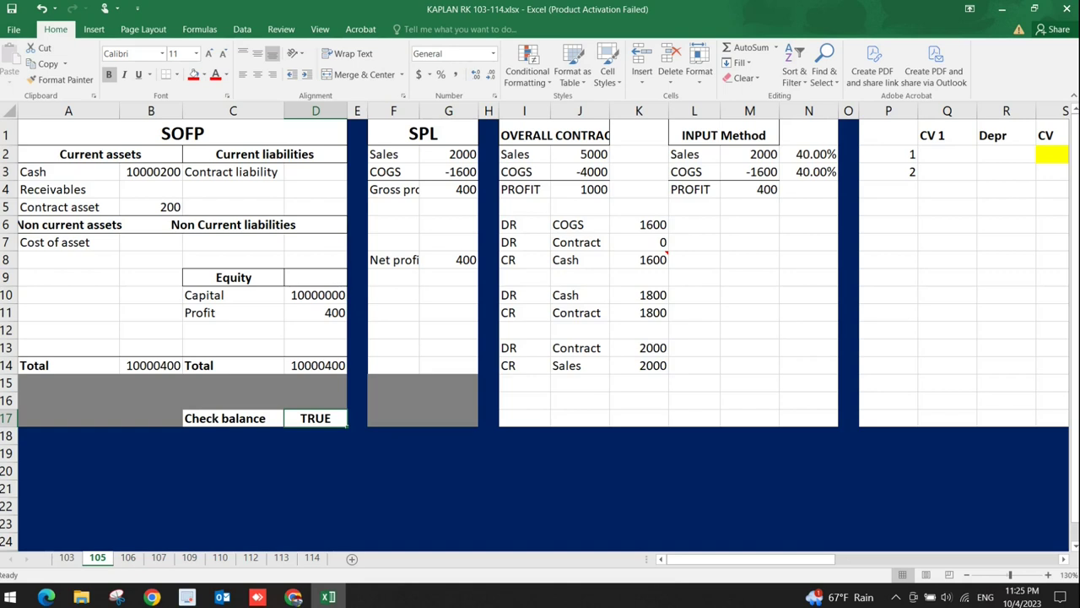
pyautogui.hotkey('alt', 'Tab')
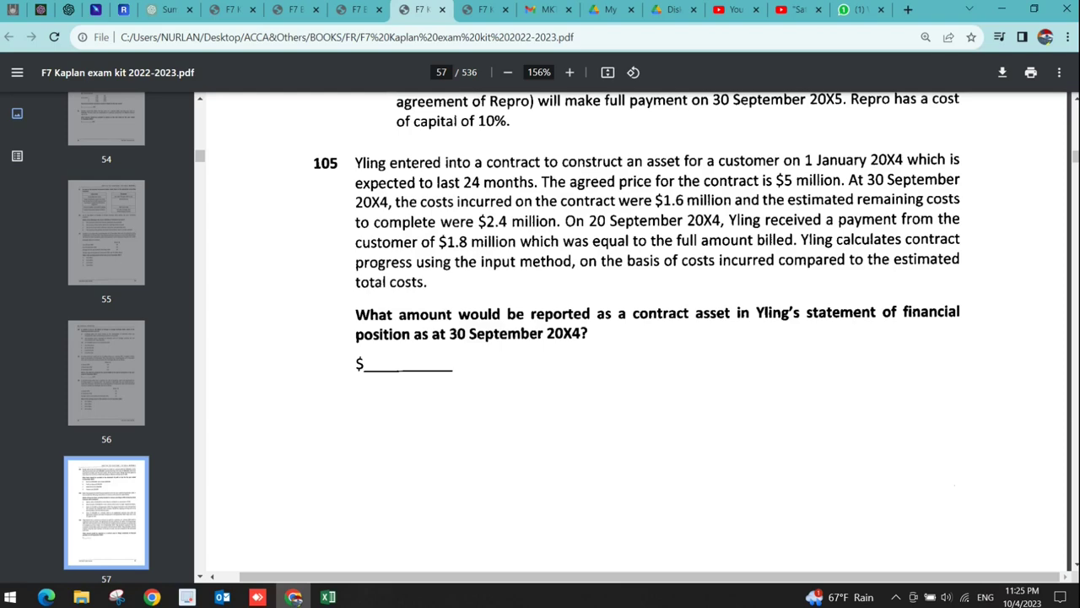
pyautogui.hotkey('alt', 'Tab')
pyautogui.hotkey('alt', 'Tab')
pyautogui.hotkey('alt', 'Tab')
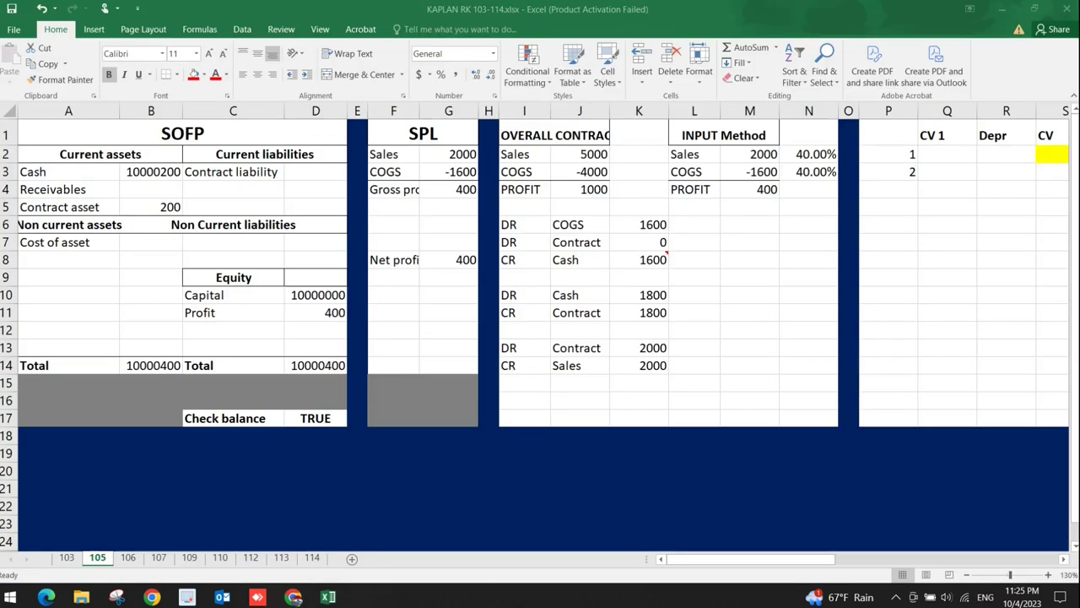
# - Highlight the contract asset answer in B5 with a light blue fill
pyautogui.click(150, 207)
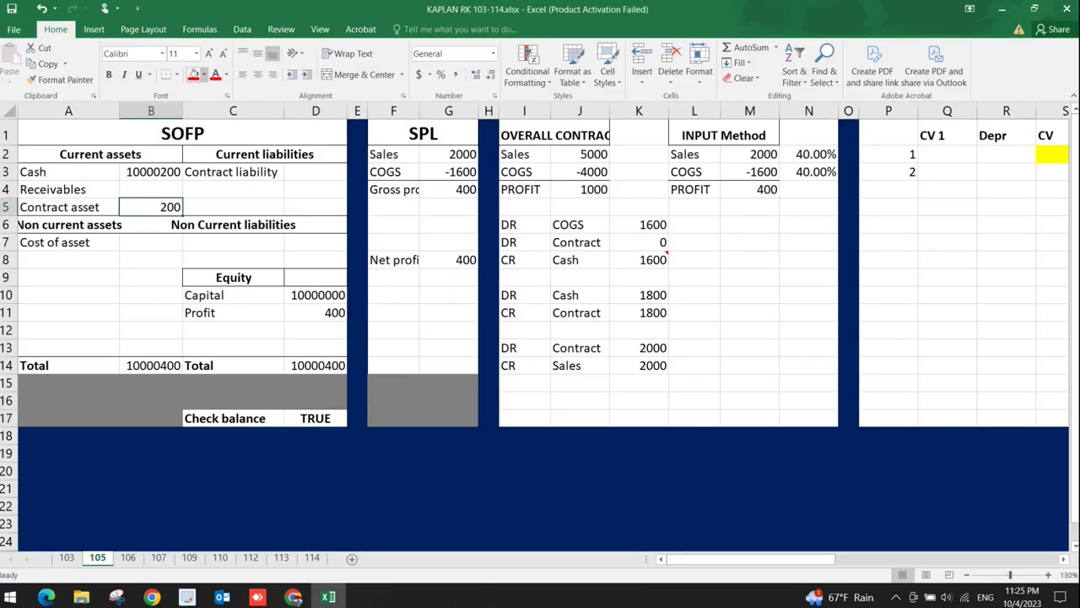
pyautogui.click(203, 74)
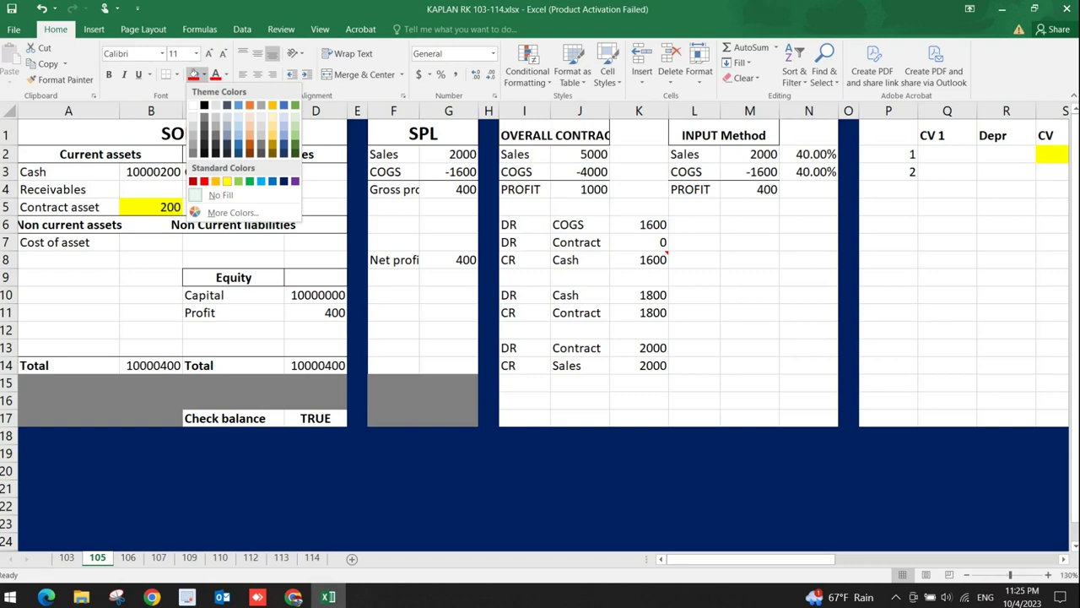
pyautogui.click(260, 181)
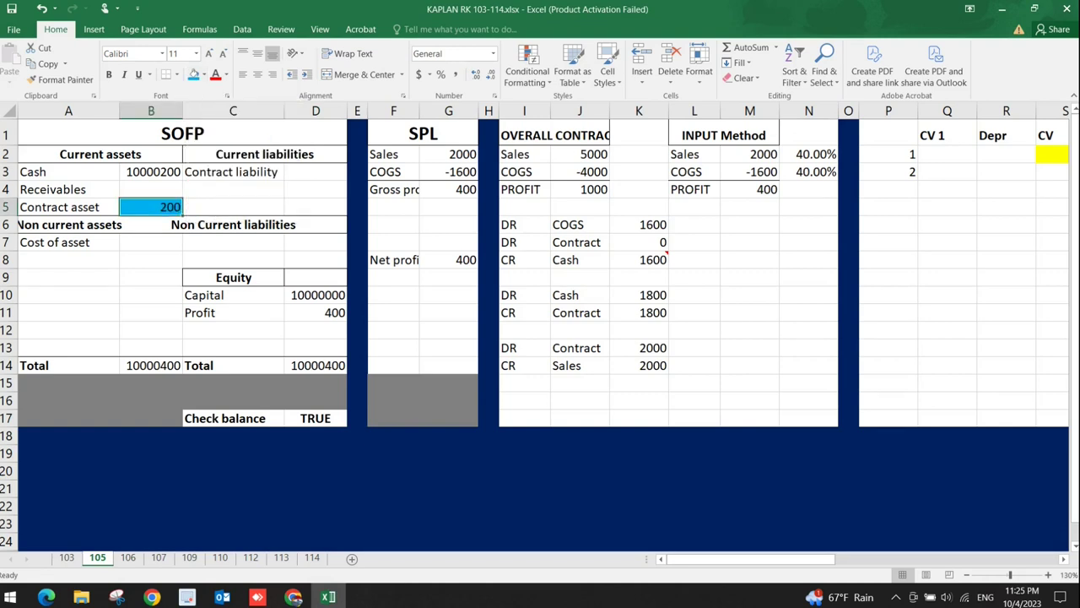
# - Review the cash, receivables and contract asset cells in the SOFP and the sales and COGS in the SPL
pyautogui.click(150, 172)
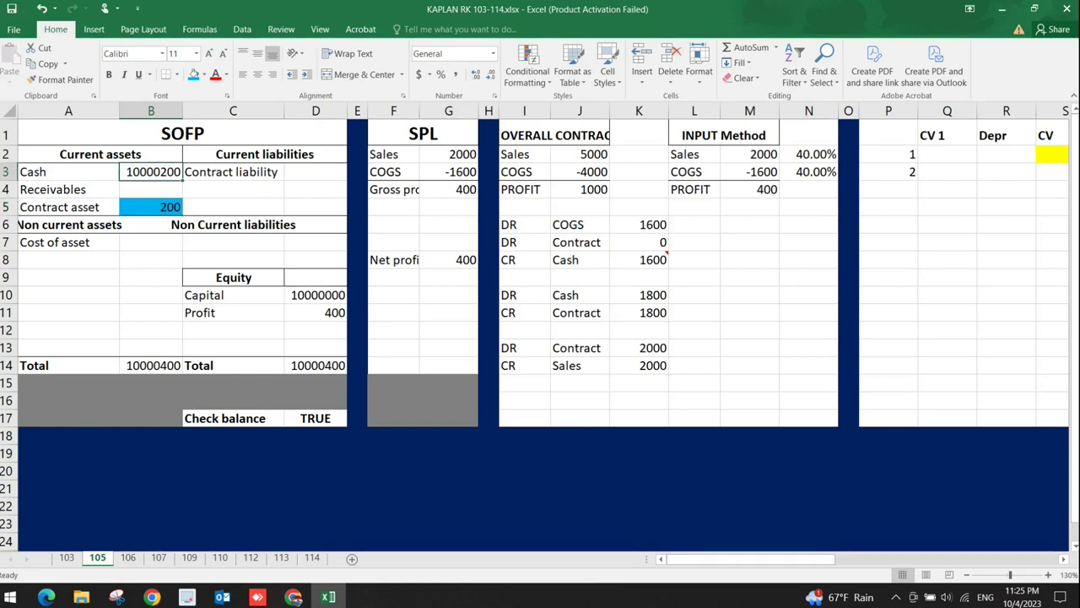
pyautogui.click(448, 153)
pyautogui.click(448, 171)
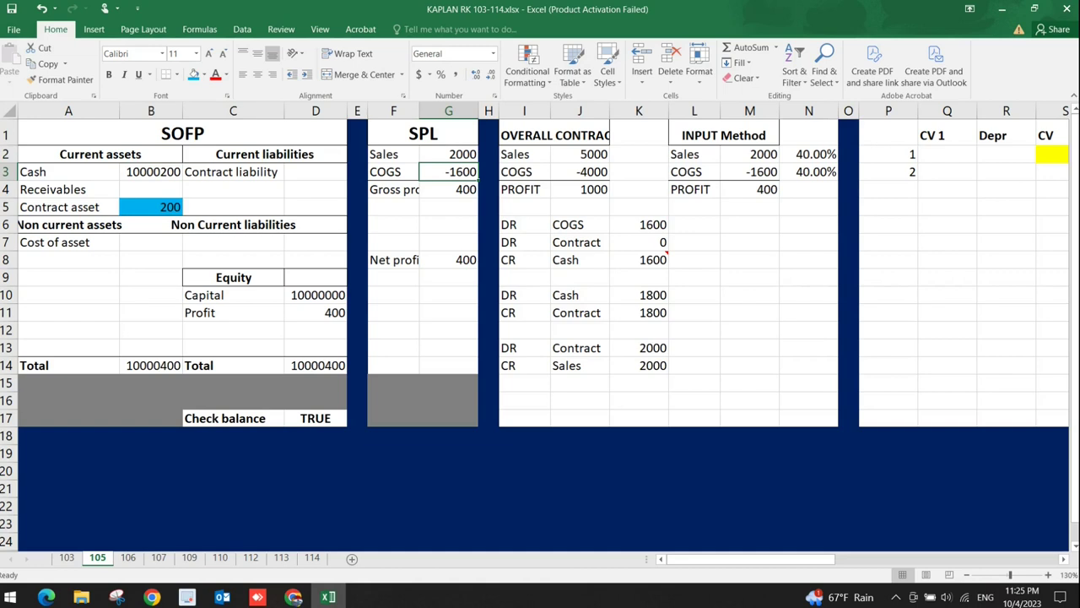
pyautogui.click(150, 172)
pyautogui.press('Down')
pyautogui.press('Down')
pyautogui.click(151, 171)
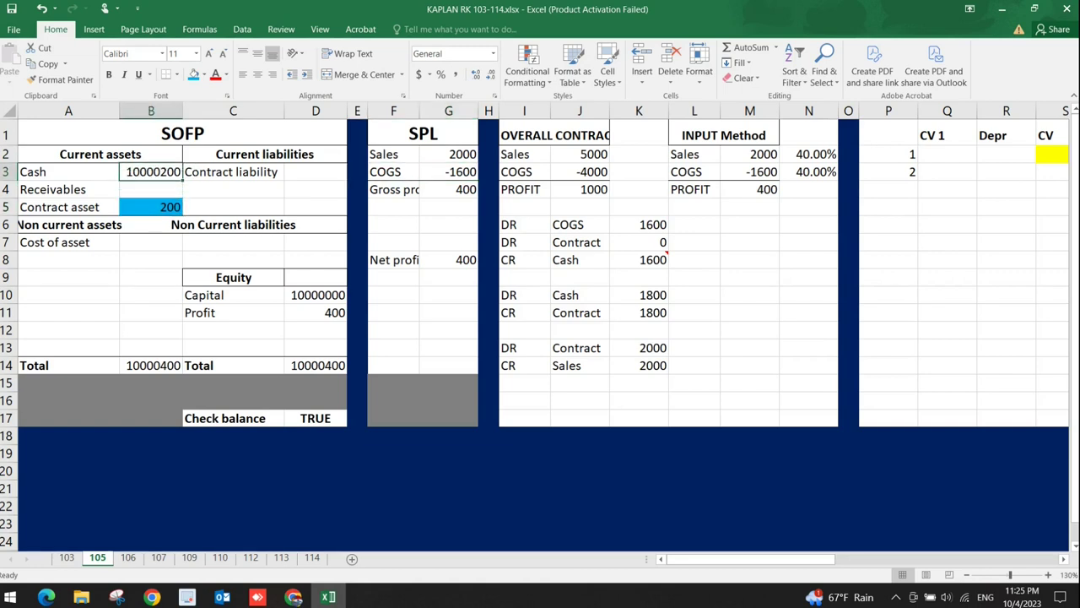
pyautogui.click(150, 189)
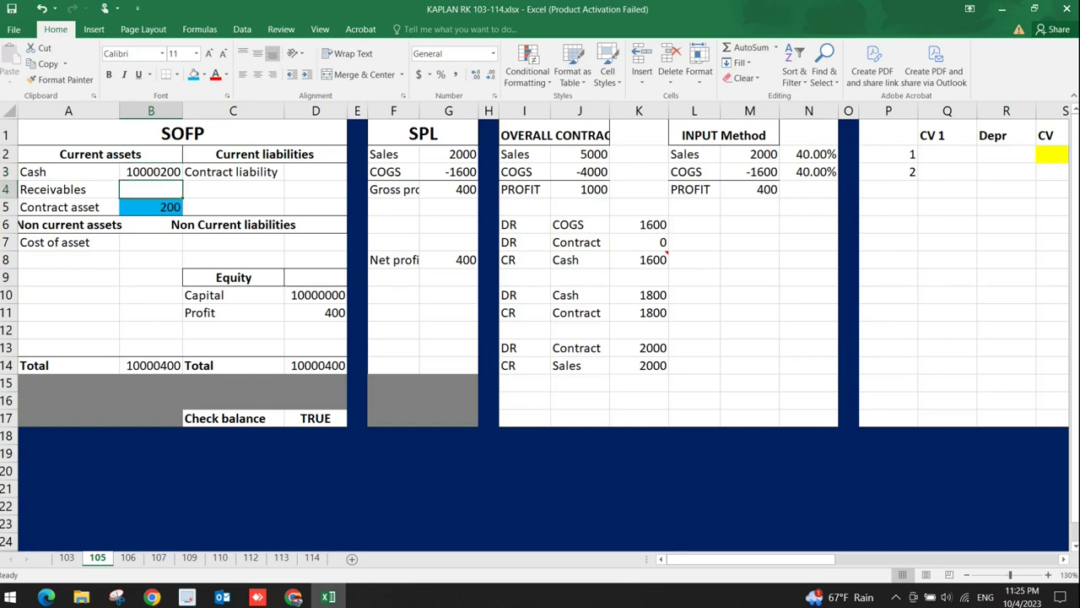
pyautogui.click(150, 171)
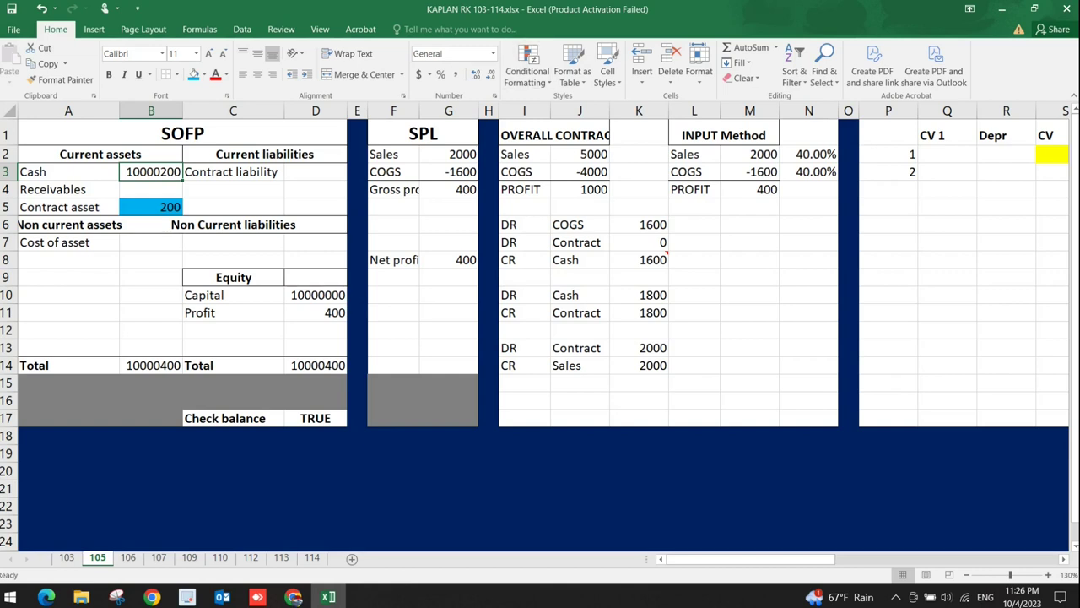
# - Select the SOFP and SPL columns A to G, and the contract workings in I1:N17, to review each block
pyautogui.moveTo(448, 111); pyautogui.dragTo(51, 110)
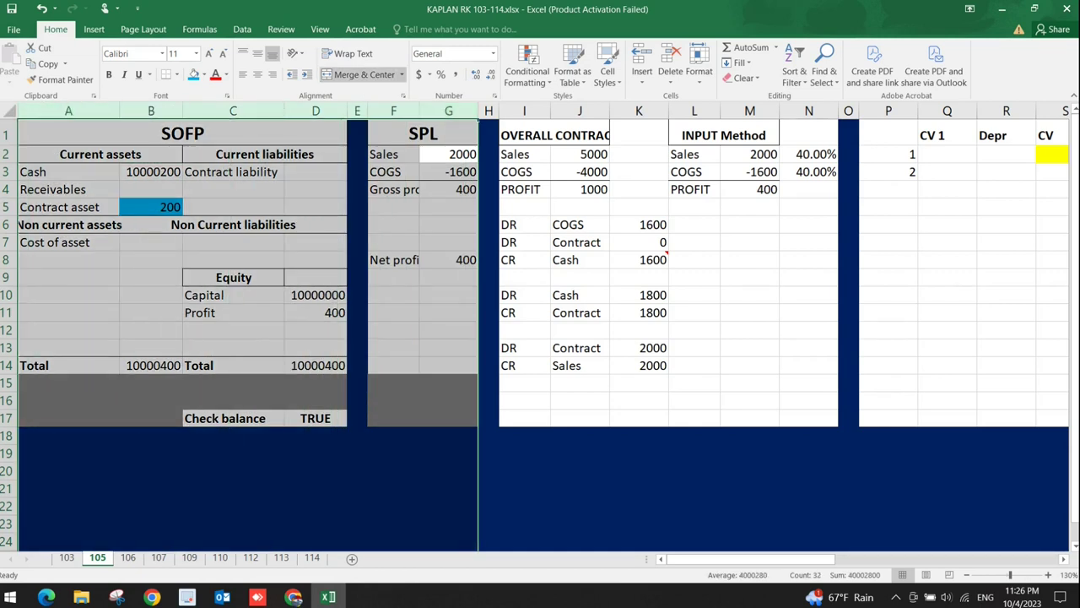
pyautogui.moveTo(524, 111); pyautogui.dragTo(839, 111)
pyautogui.moveTo(524, 135); pyautogui.dragTo(808, 418)
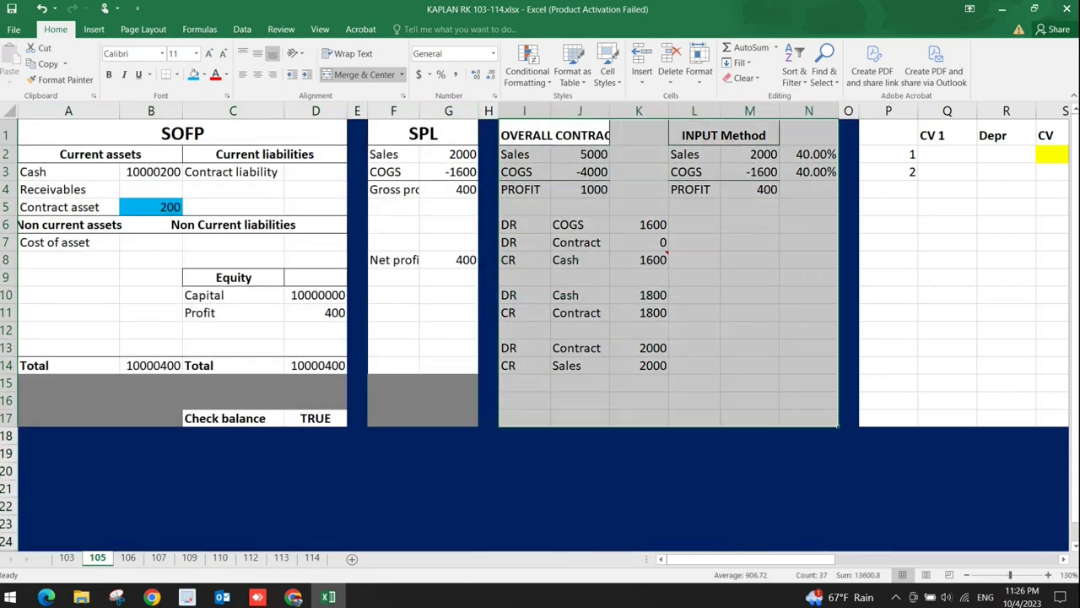
# - Select the contract lines in rows 11, 7 and 13 together, and the SOFP and SPL blocks, to review them
pyautogui.click(694, 365)
pyautogui.moveTo(524, 312); pyautogui.dragTo(639, 312)
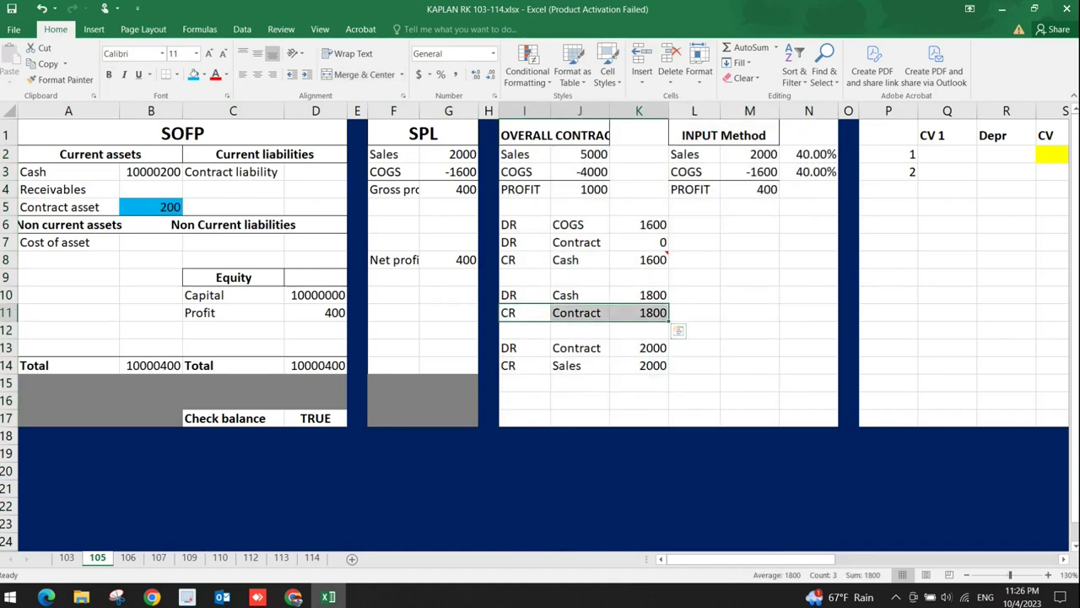
pyautogui.moveTo(524, 243); pyautogui.dragTo(639, 243)
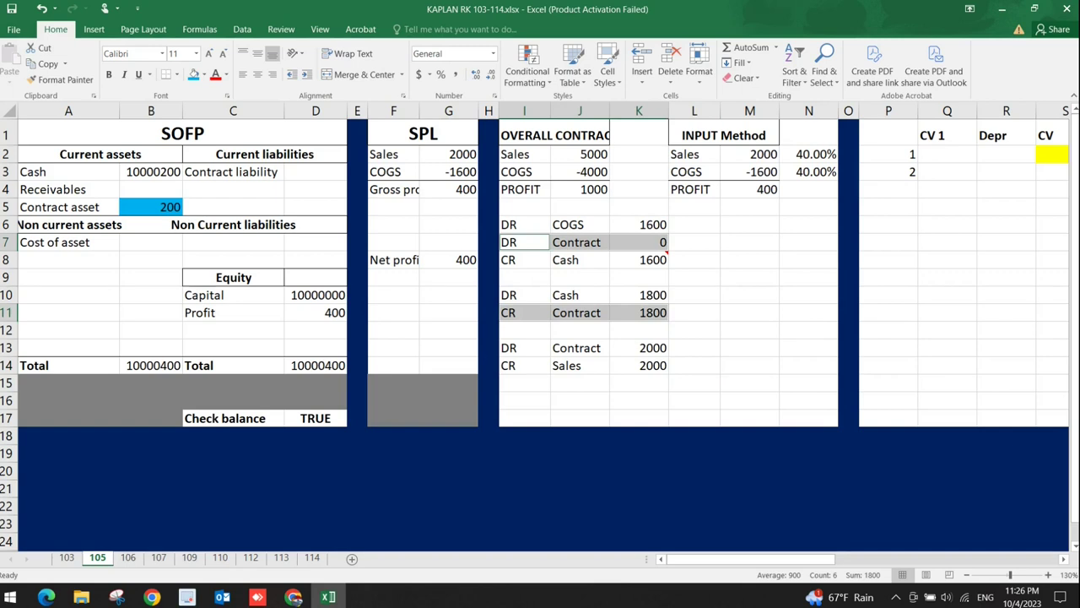
pyautogui.moveTo(508, 347); pyautogui.dragTo(652, 347)
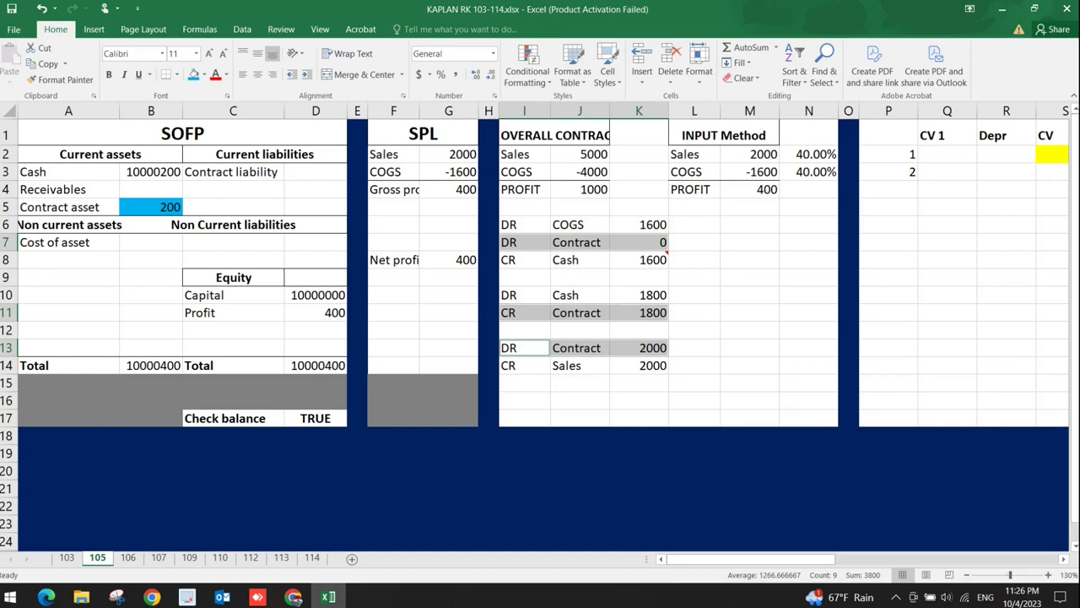
pyautogui.moveTo(422, 133); pyautogui.dragTo(69, 418)
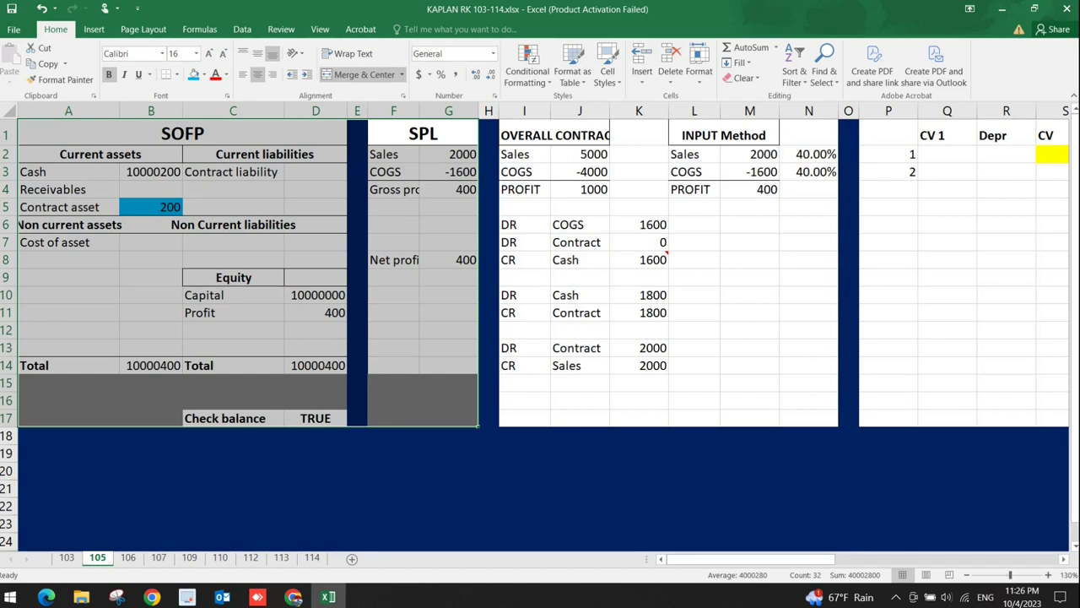
# - Switch to the exam kit PDF, read question 106, and return to the workbook's sheet 106
pyautogui.hotkey('alt', 'Tab')
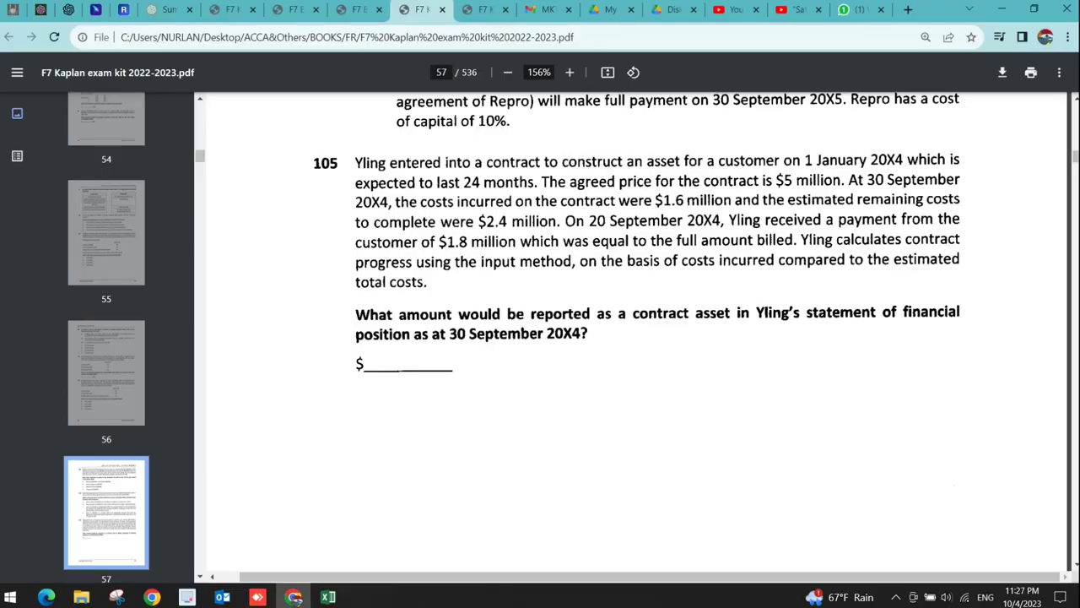
pyautogui.scroll(-10, 633, 338)
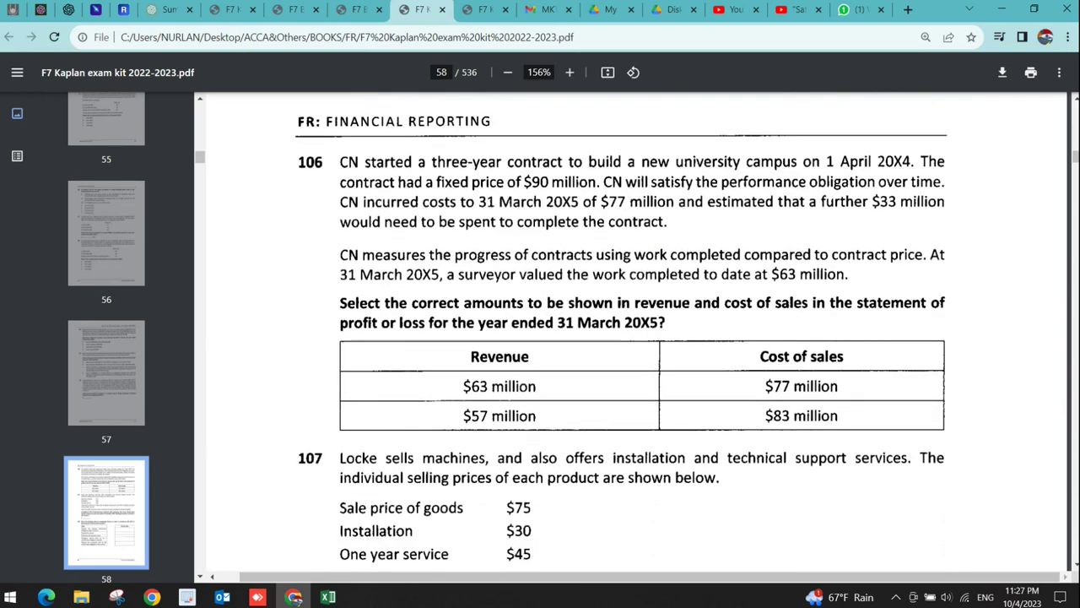
pyautogui.scroll(-1, 633, 337)
pyautogui.scroll(1, 633, 338)
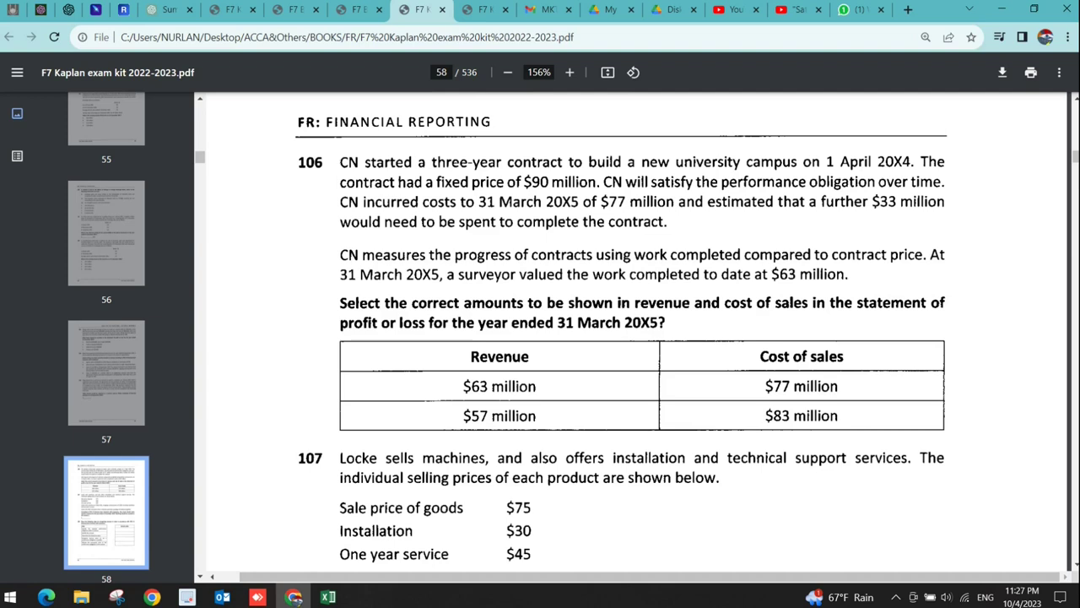
pyautogui.hotkey('alt', 'Tab')
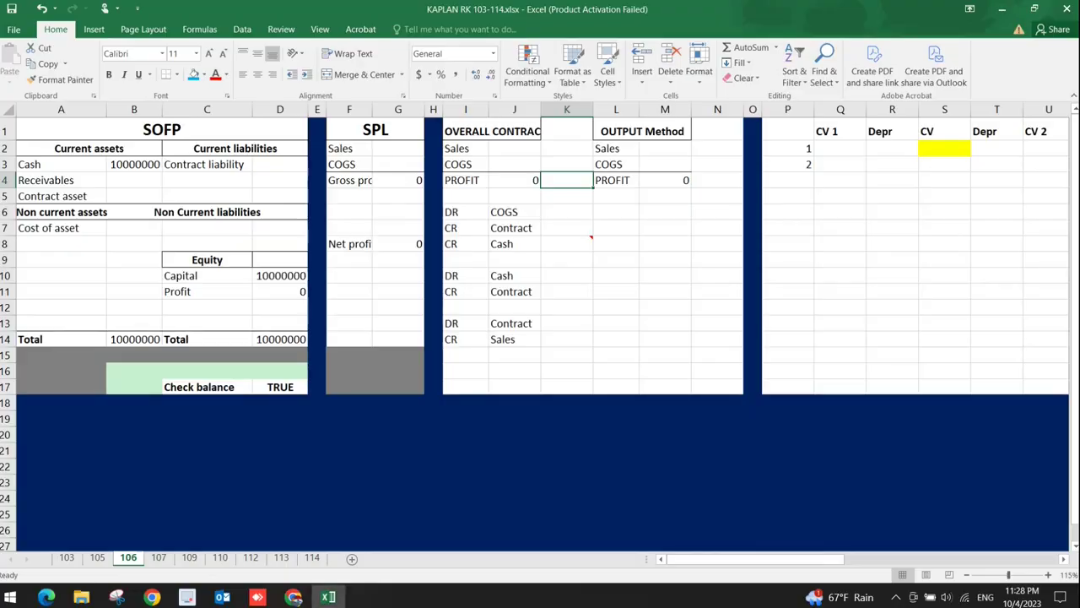
# - Enter 90000 as the overall contract sales in J2 on sheet 106
pyautogui.click(514, 163)
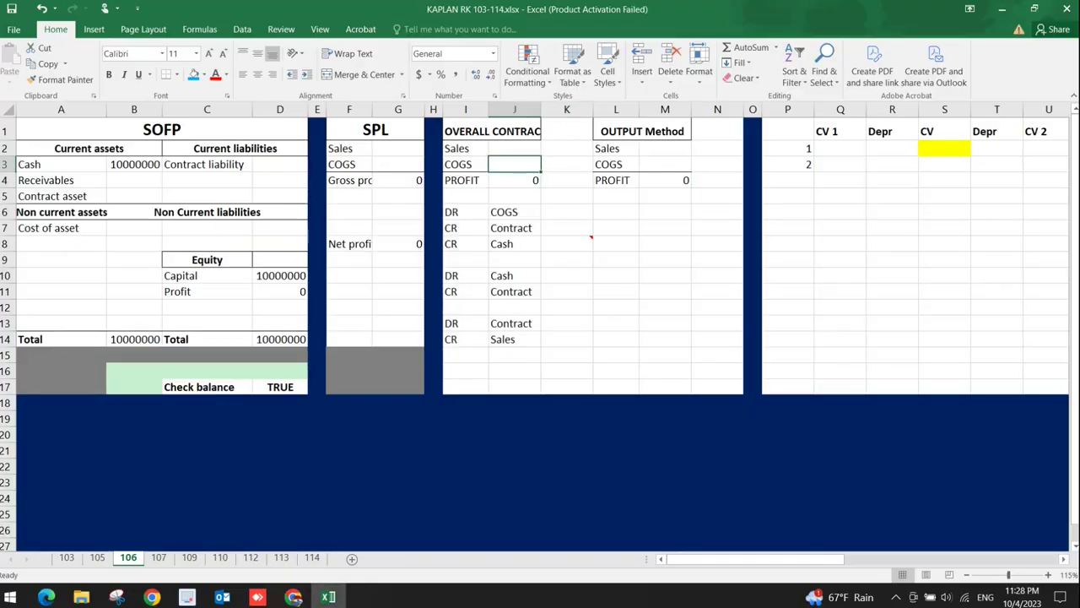
pyautogui.click(514, 147)
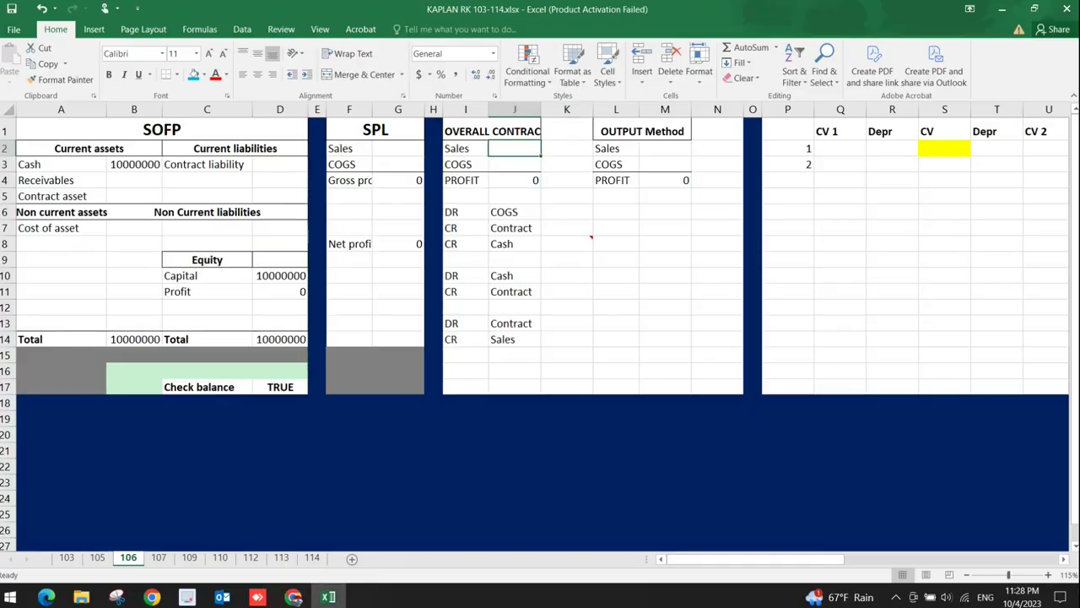
pyautogui.write('90000')
pyautogui.press('Return')
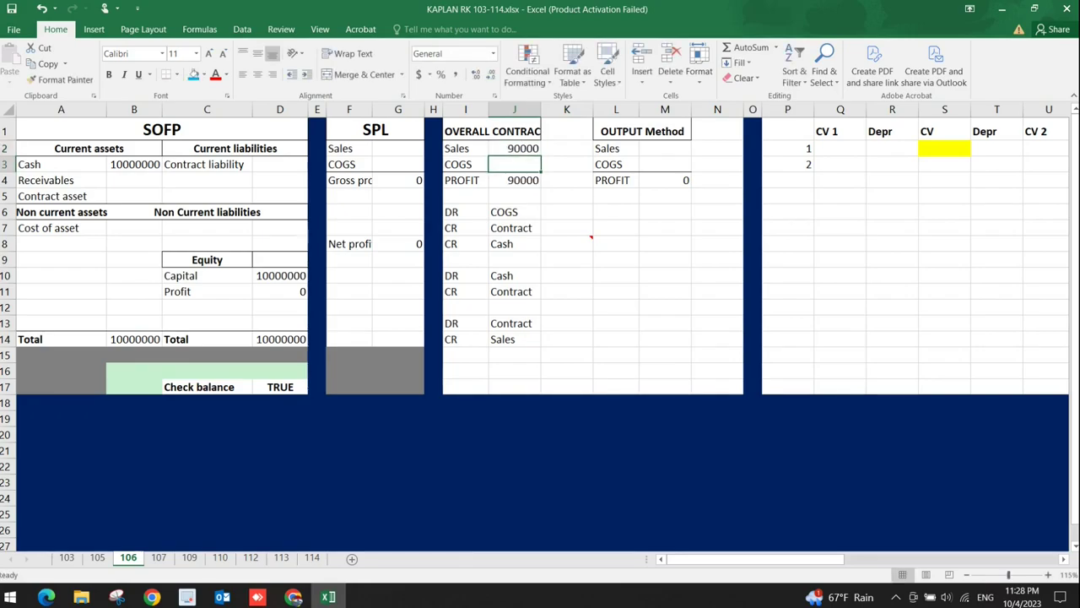
pyautogui.hotkey('alt', 'Tab')
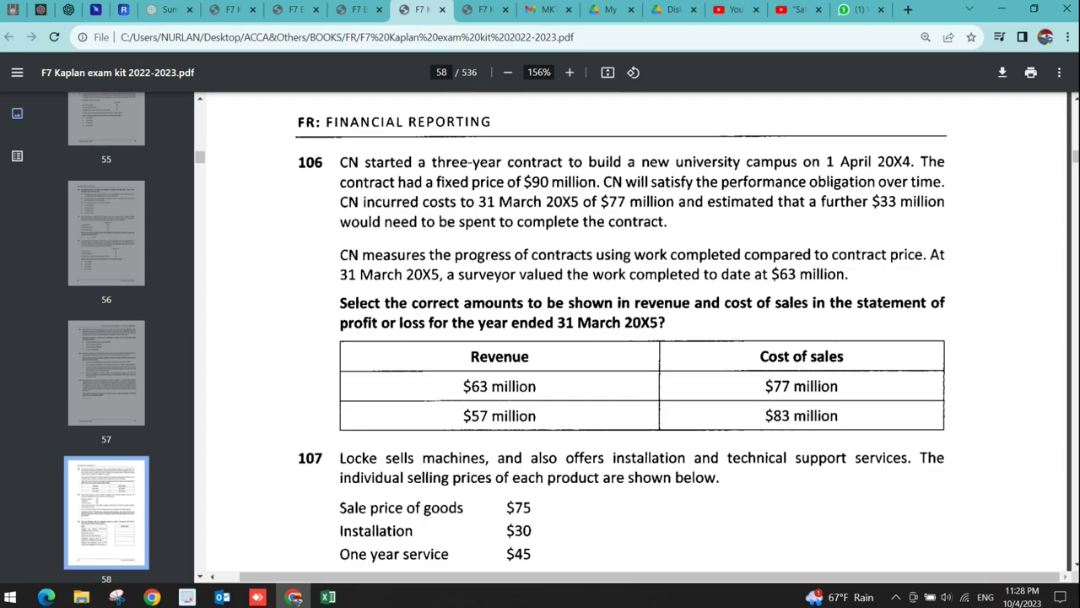
pyautogui.hotkey('alt', 'Tab')
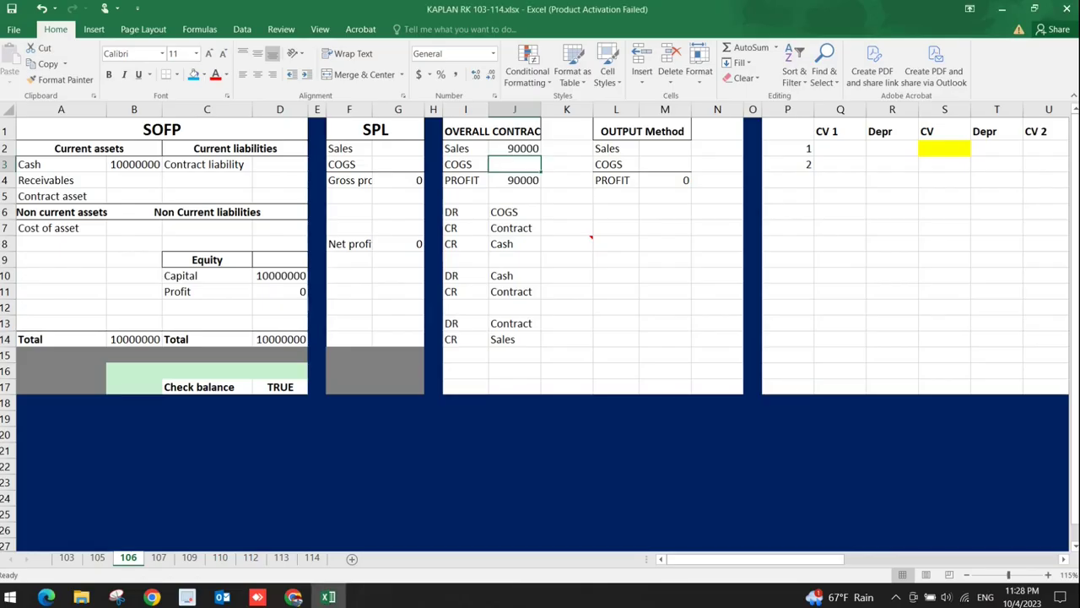
pyautogui.write('-77000')
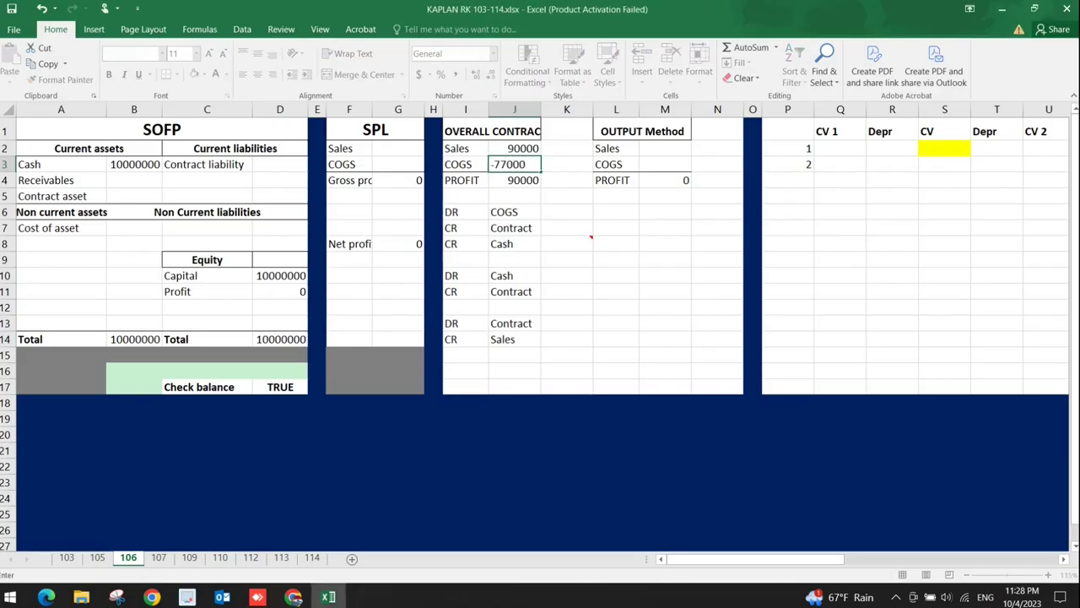
pyautogui.press('Return')
pyautogui.hotkey('alt', 'Tab')
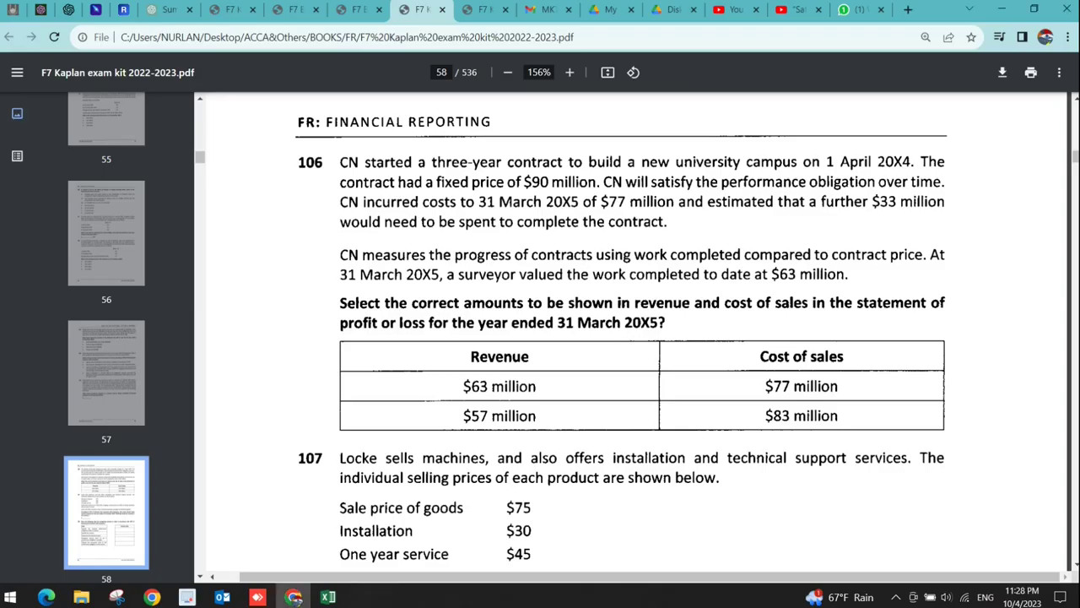
pyautogui.hotkey('alt', 'Tab')
pyautogui.doubleClick(532, 164)
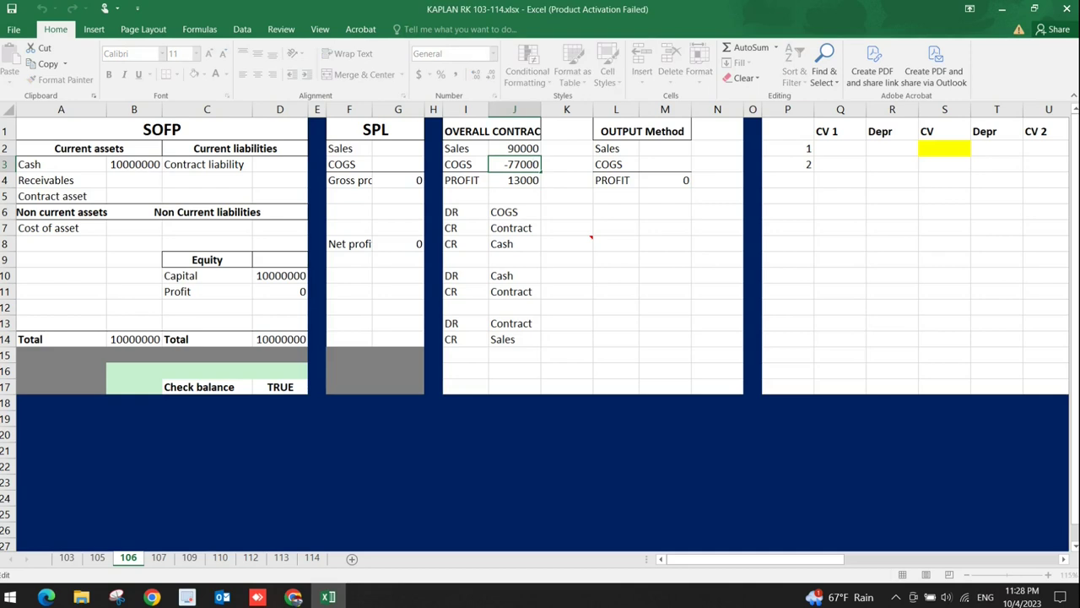
pyautogui.write('-33000')
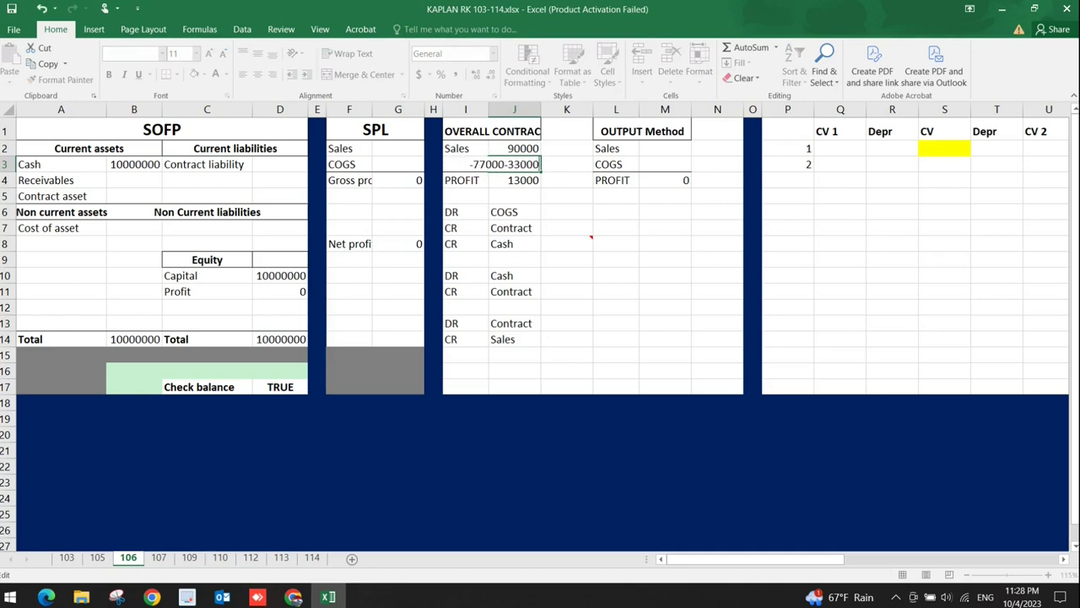
pyautogui.press('Return')
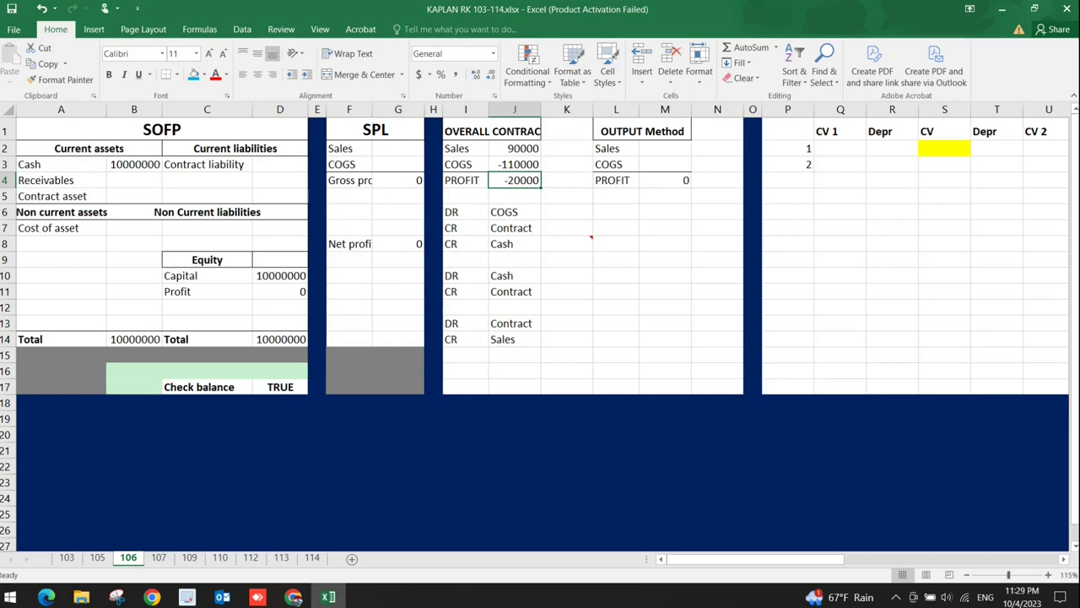
# - Check question 106's progress basis in the PDF and calculate the output-method percentage in N2 as =63/90
pyautogui.hotkey('alt', 'Tab')
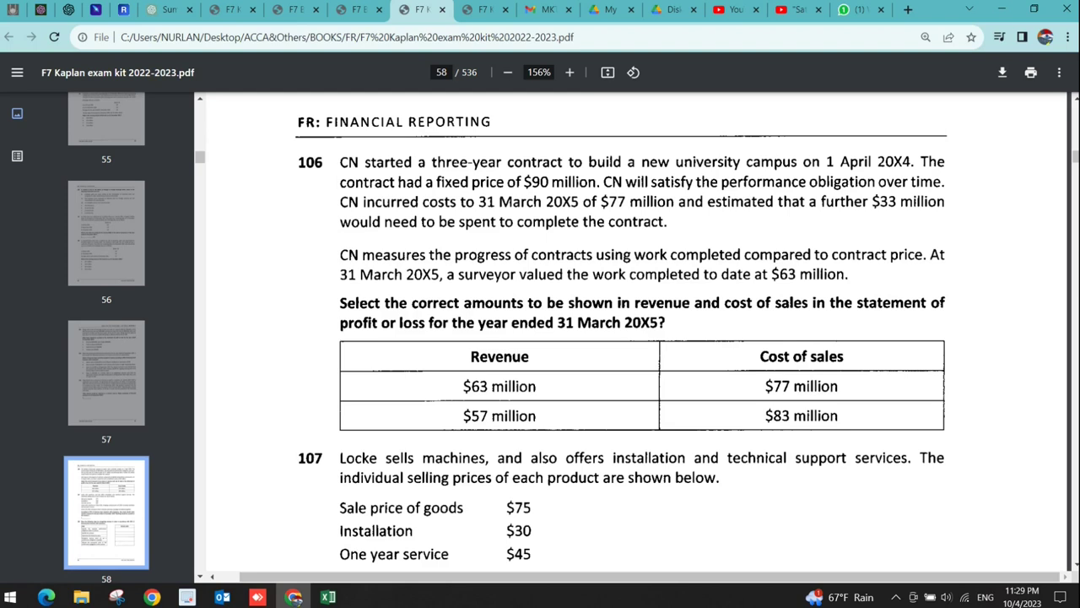
pyautogui.hotkey('alt', 'Tab')
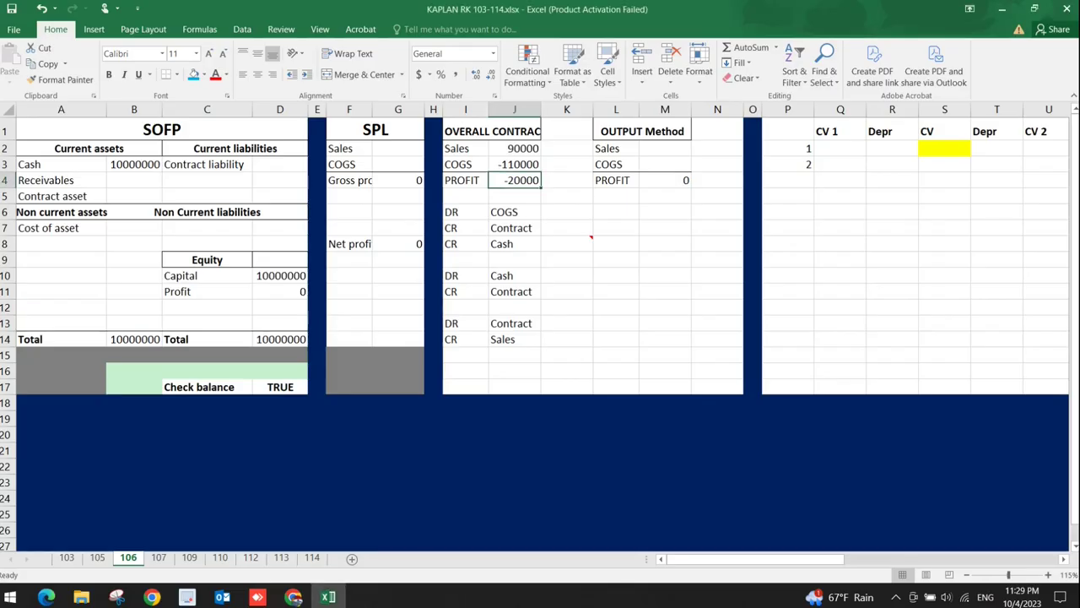
pyautogui.hotkey('alt', 'Tab')
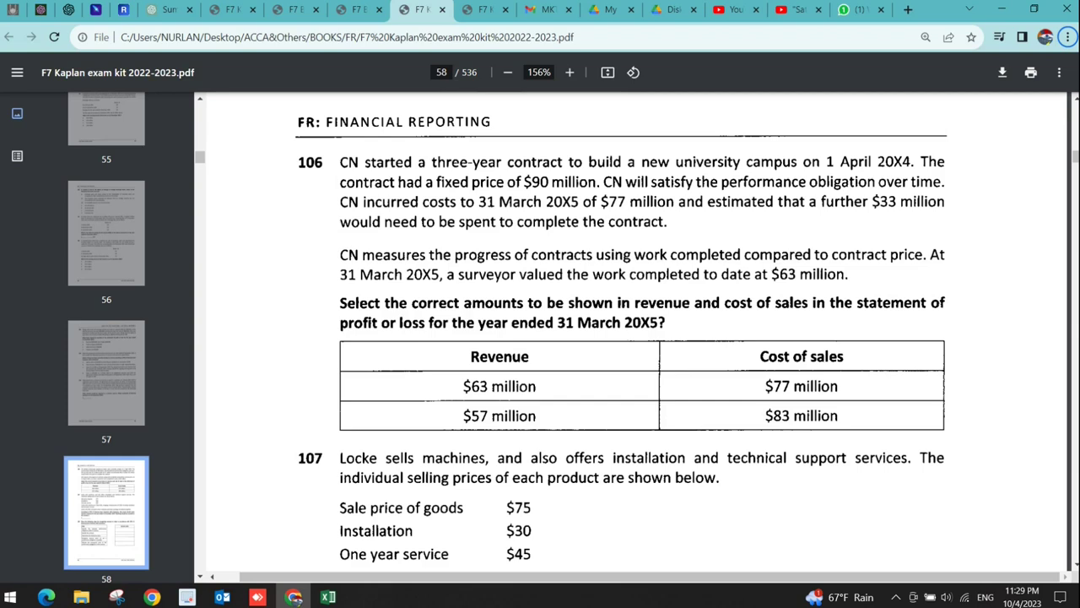
pyautogui.hotkey('alt', 'Tab')
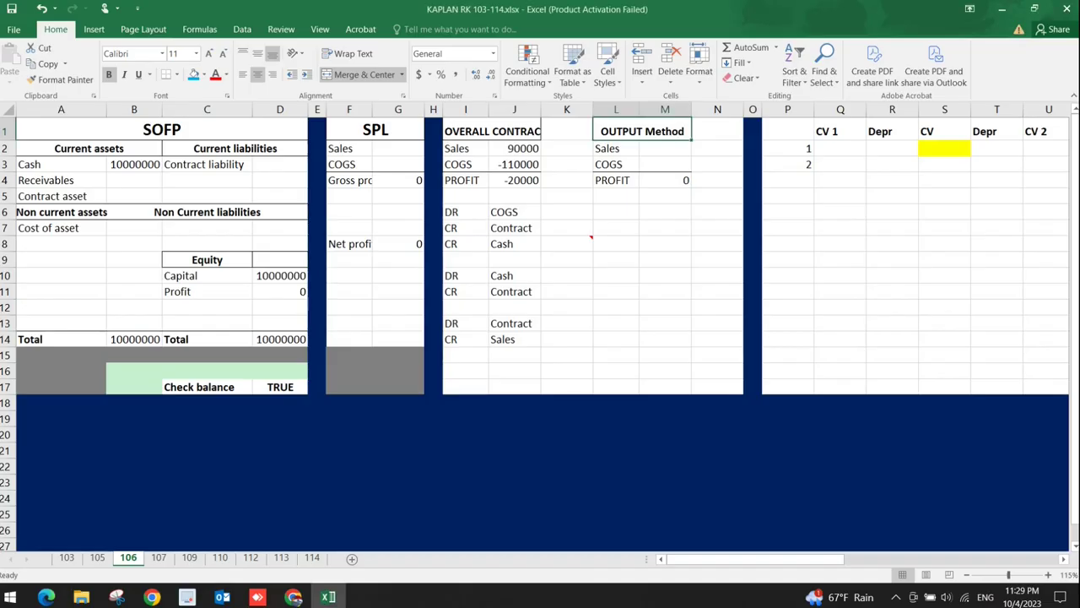
pyautogui.click(717, 147)
pyautogui.write('=63')
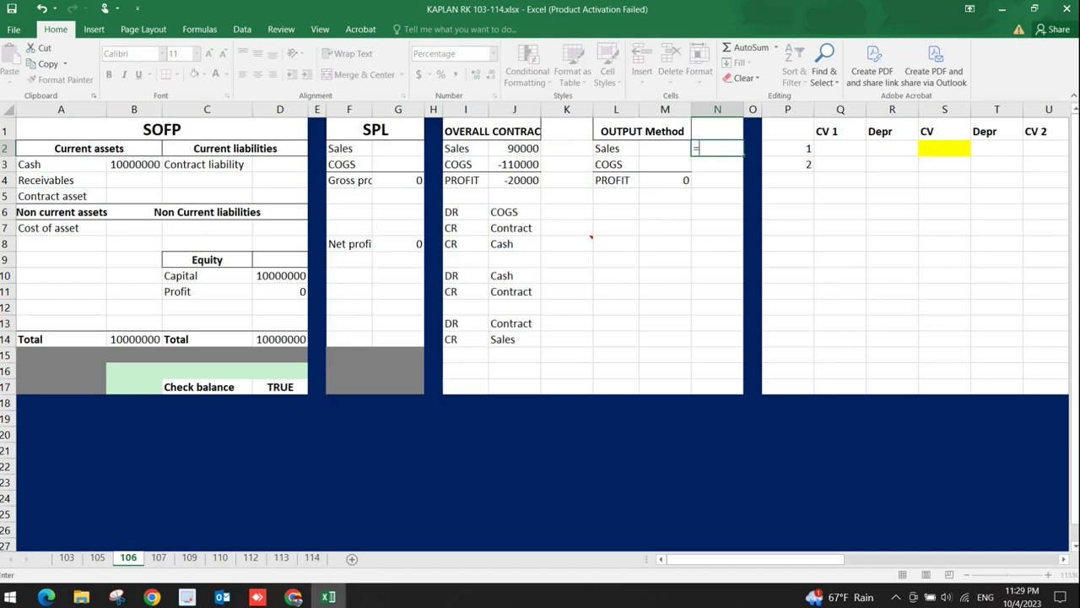
pyautogui.write('/90')
pyautogui.press('Return')
# - Calculate the output-method sales in M2 with the formula =J2*N2
pyautogui.press('Up')
pyautogui.press('Left')
pyautogui.write('=')
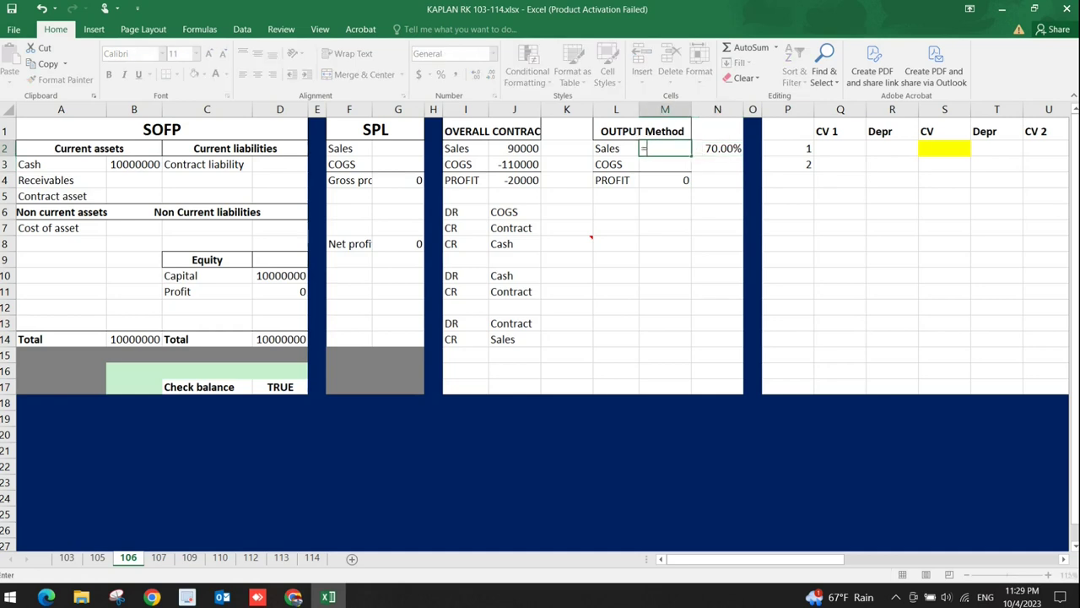
pyautogui.press('Left')
pyautogui.press('Left')
pyautogui.press('Left')
pyautogui.write('*')
pyautogui.press('Right')
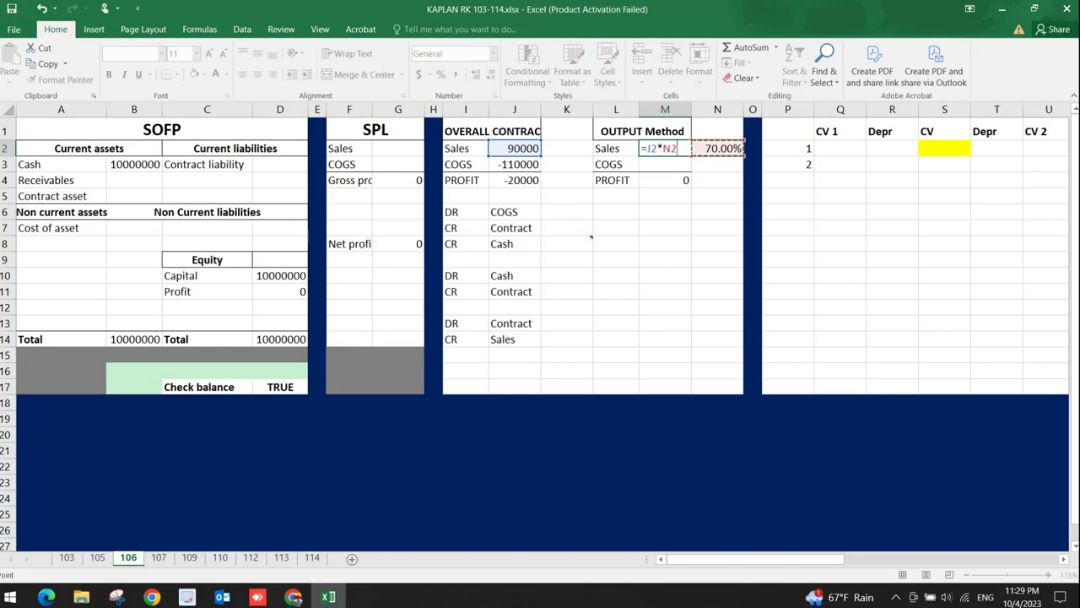
pyautogui.press('Return')
pyautogui.press('Up')
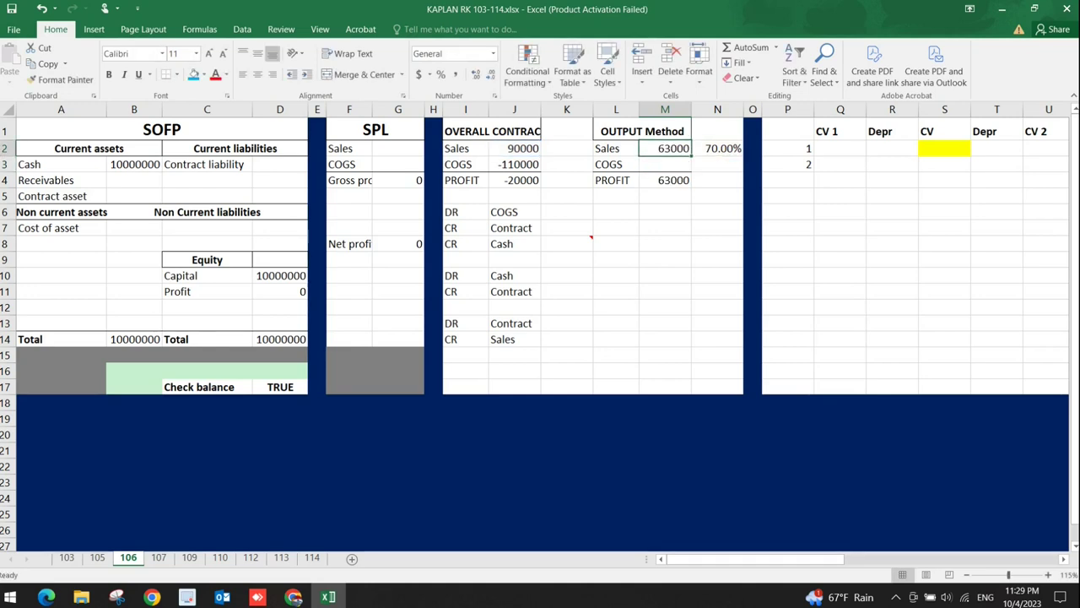
# - Clear the percentage in N2 and enter 63000 directly as the output-method sales in M2
pyautogui.click(740, 150)
pyautogui.press('Delete')
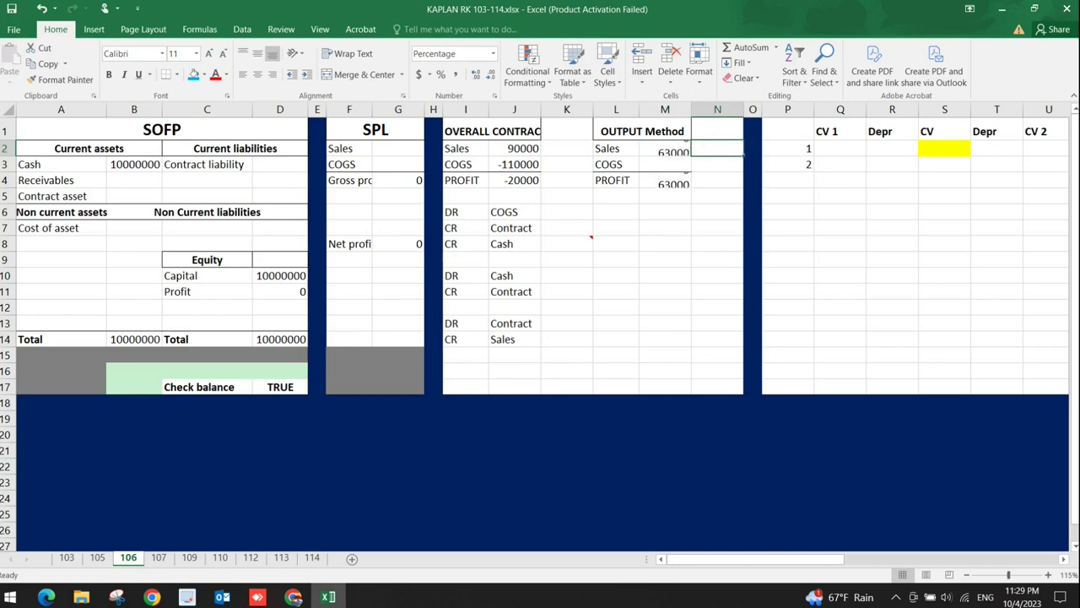
pyautogui.click(665, 148)
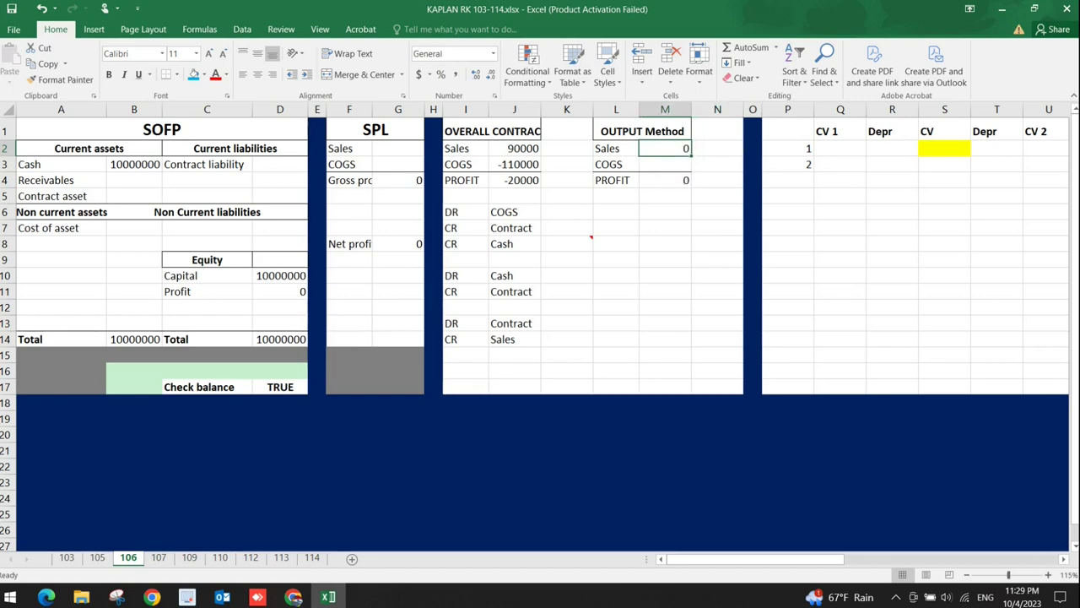
pyautogui.write('63000')
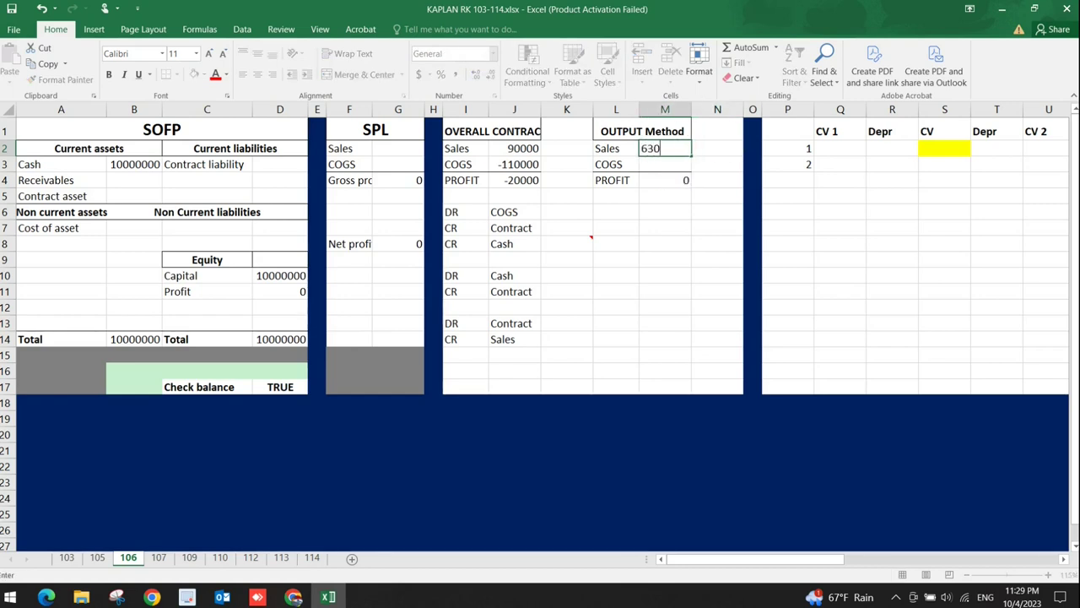
pyautogui.press('Return')
# - Enter -83000 as the output-method COGS in M3 and compare the figures with question 106's answer options in the PDF
pyautogui.press('Right')
pyautogui.press('Left')
pyautogui.press('Right')
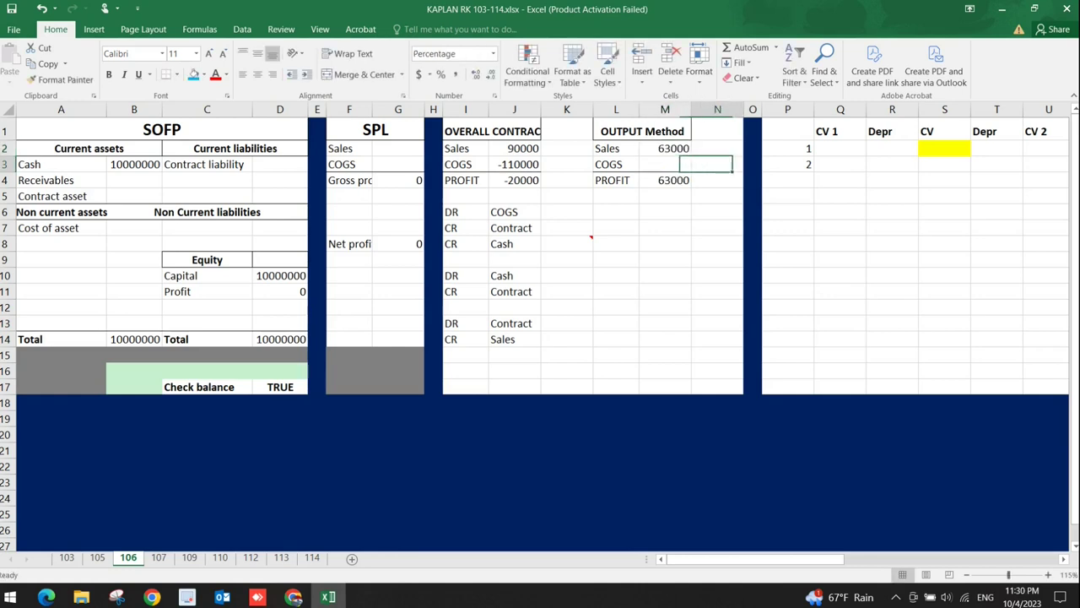
pyautogui.press('Left')
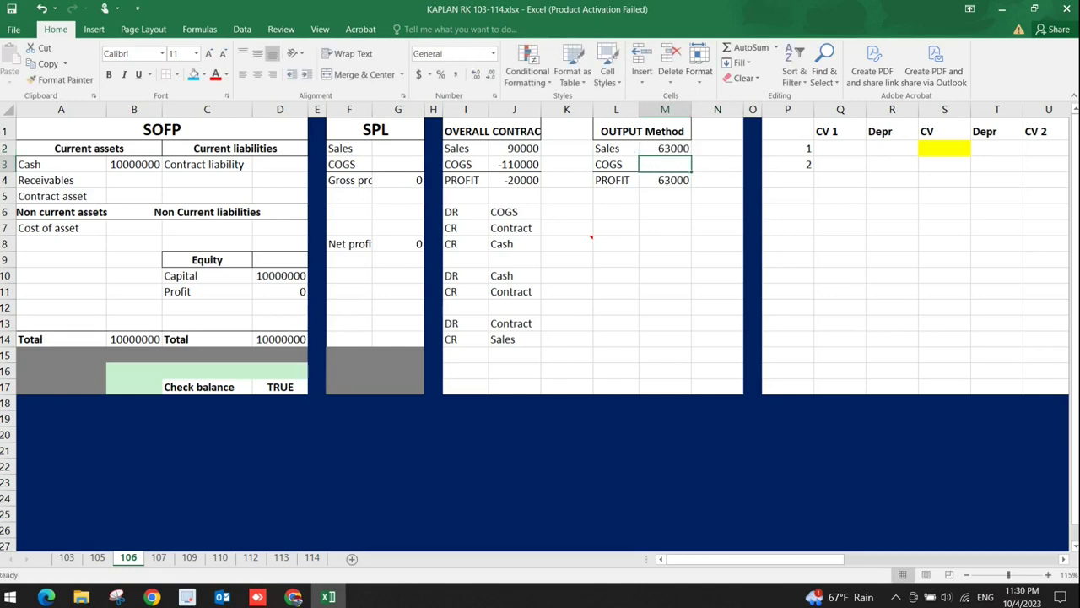
pyautogui.press('Down')
pyautogui.press('Up')
pyautogui.write('-83000')
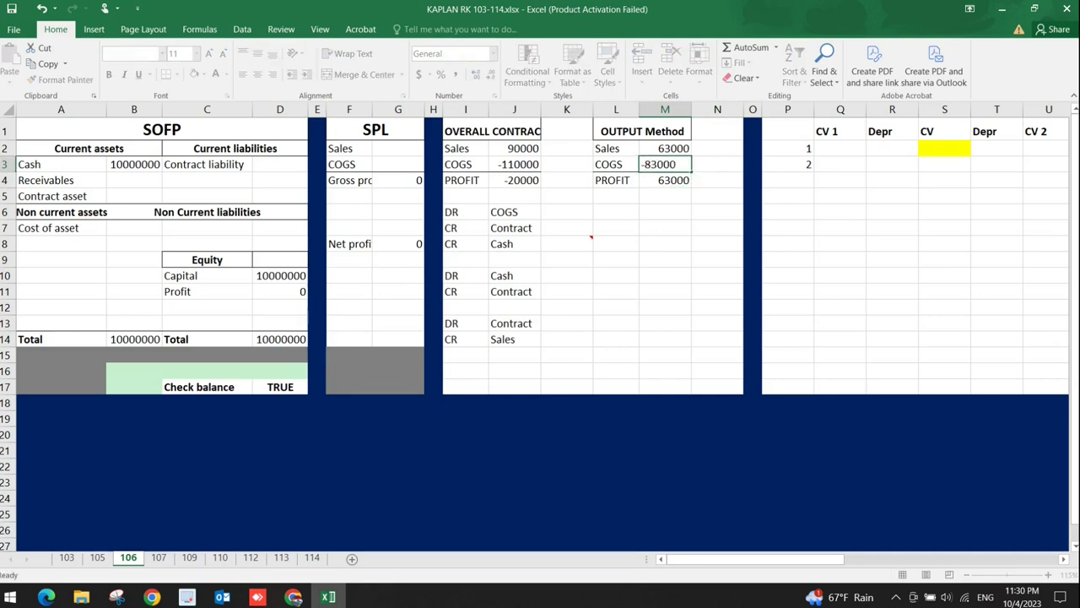
pyautogui.press('Return')
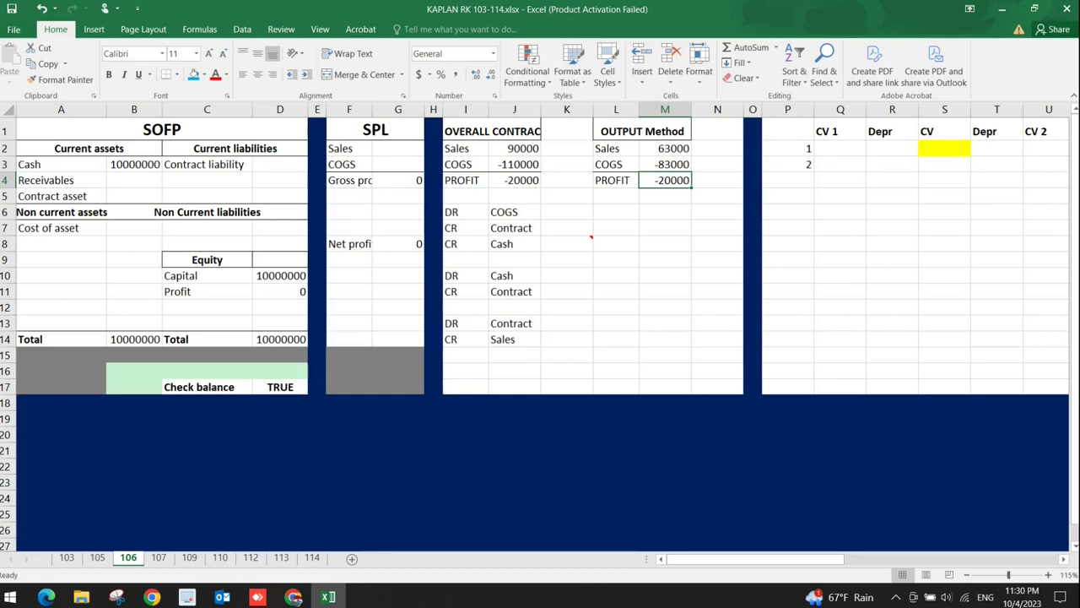
pyautogui.click(665, 147)
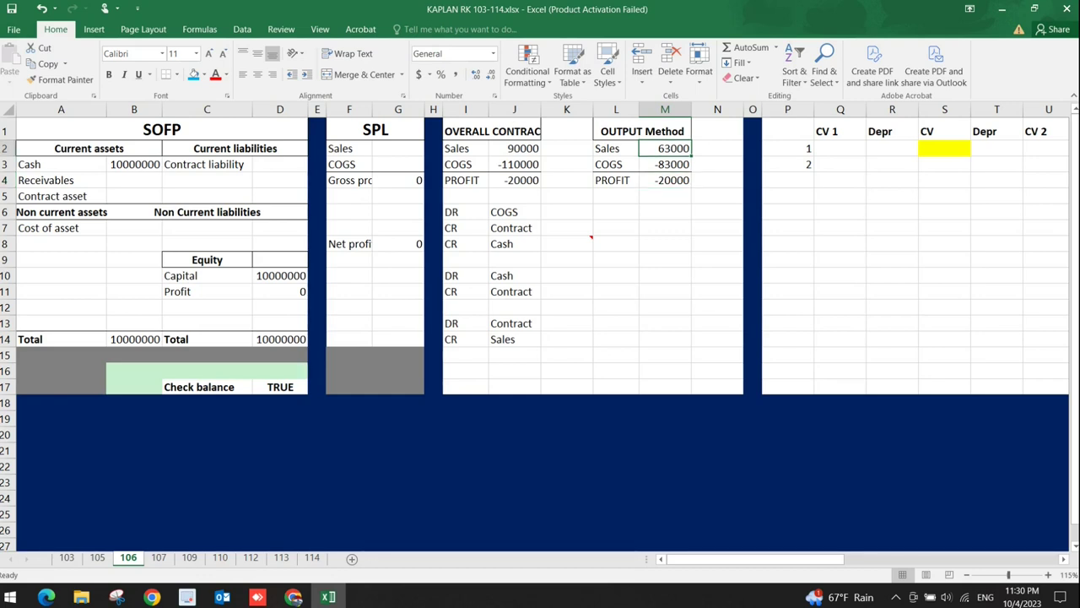
pyautogui.hotkey('alt', 'Tab')
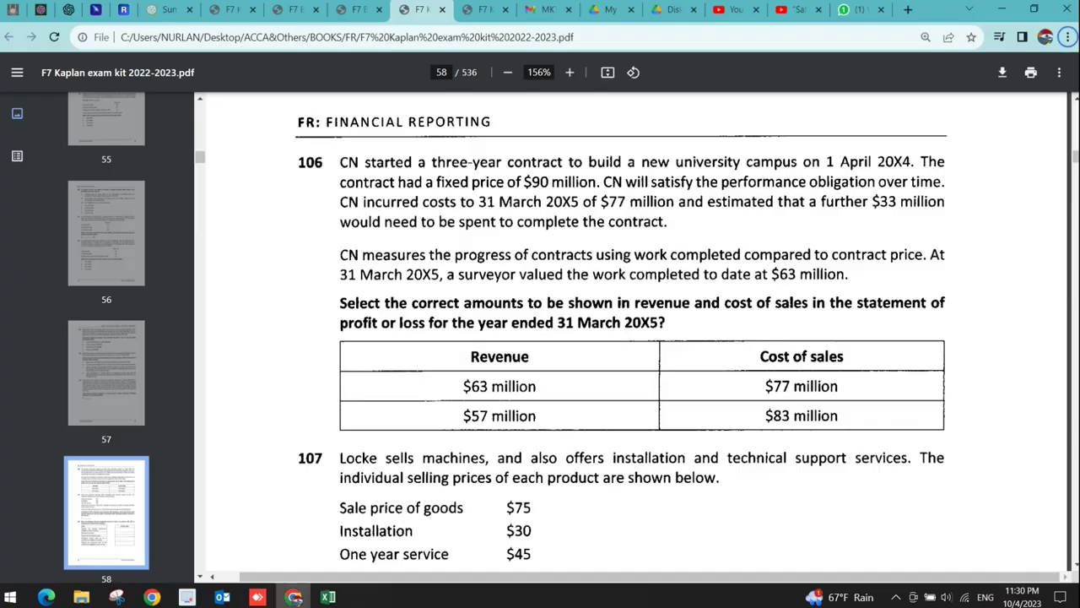
# - Compare the overall contract profit in J4 with the output-method profit in M4 on the 106 sheet in Excel
pyautogui.hotkey('alt', 'Tab')
pyautogui.click(665, 164)
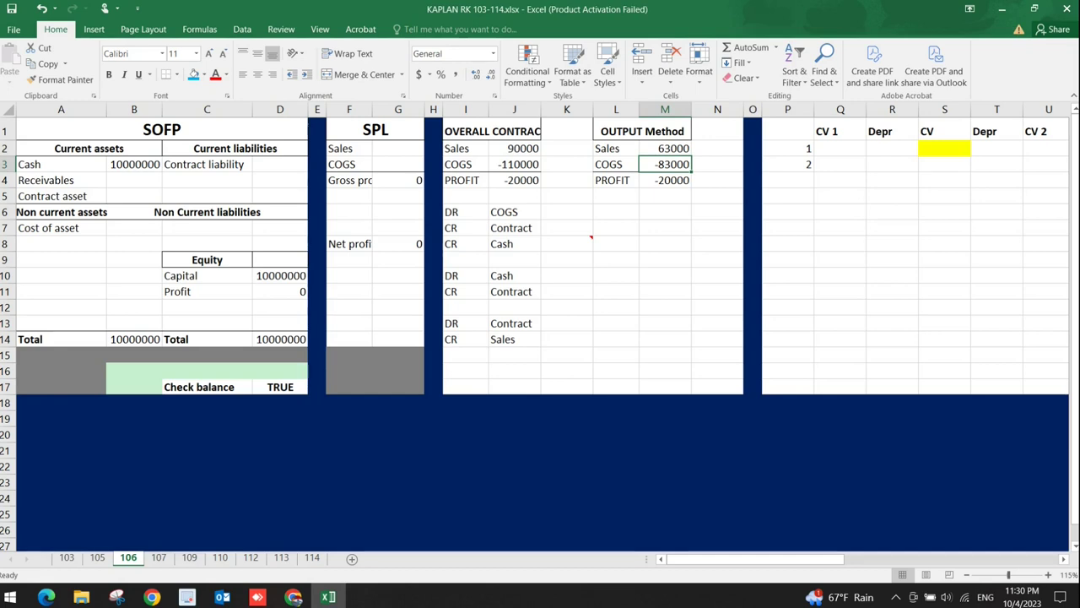
pyautogui.click(514, 179)
pyautogui.moveTo(465, 180); pyautogui.dragTo(514, 180)
pyautogui.click(514, 179)
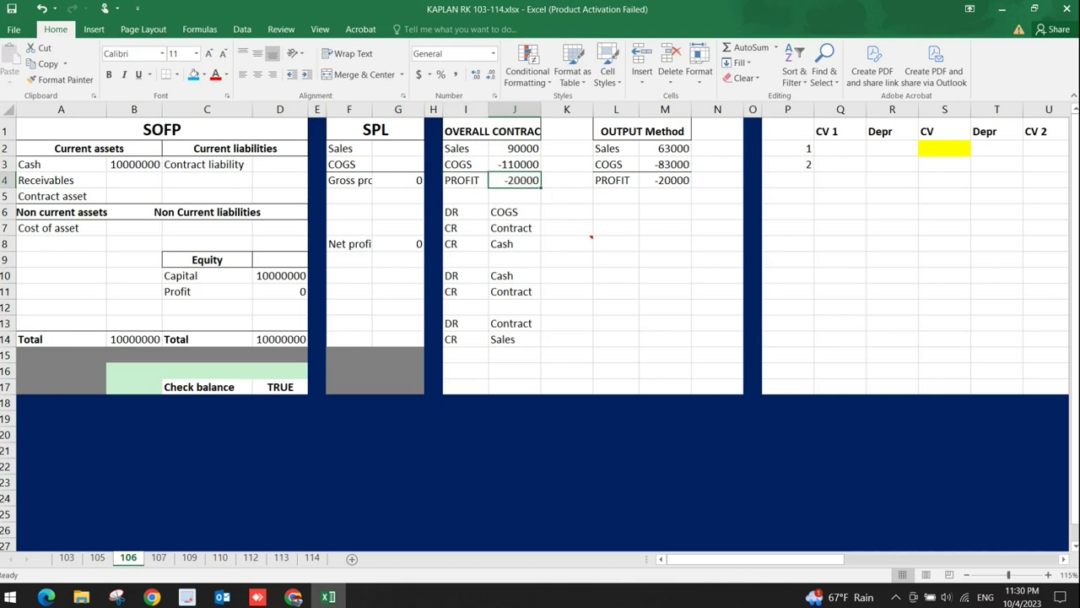
pyautogui.click(664, 179)
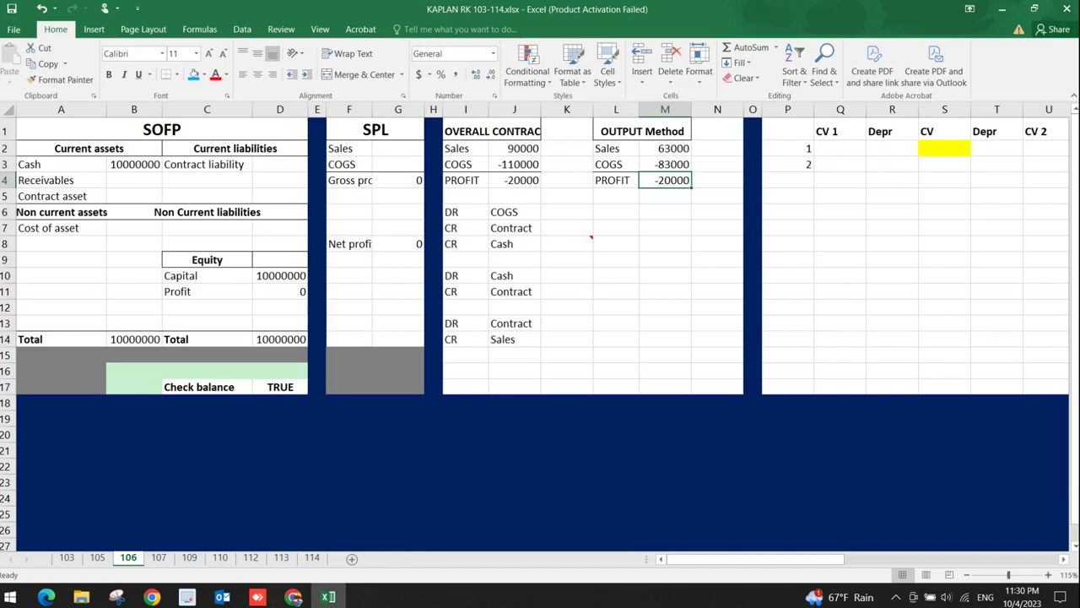
# - Calculate the contract sales remaining after the output-method amount in N2 with the formula =J2-M2
pyautogui.click(717, 148)
pyautogui.write('=')
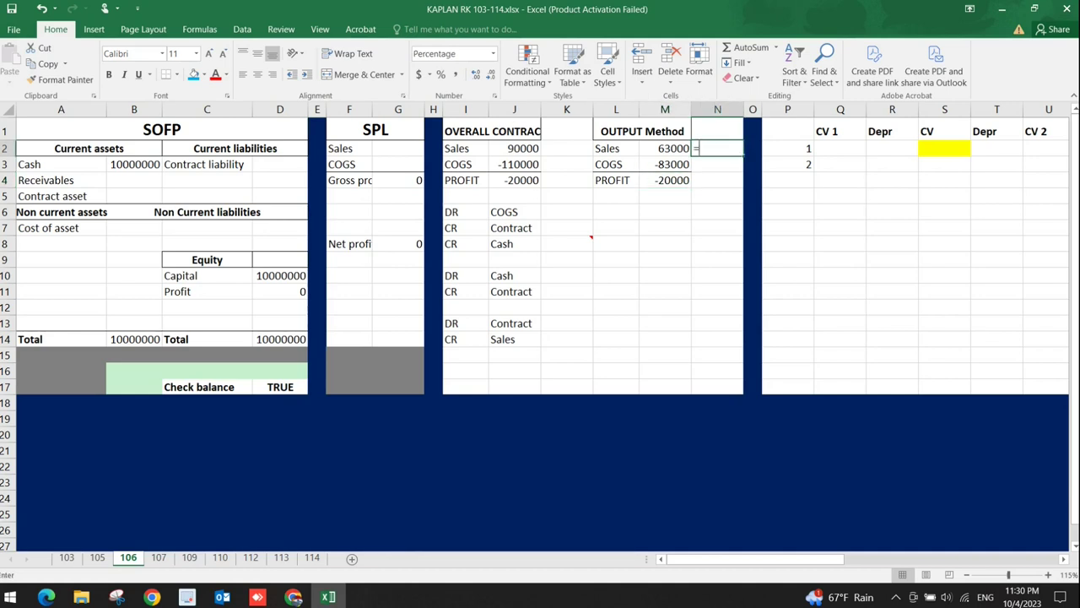
pyautogui.press('Left')
pyautogui.press('Left')
pyautogui.press('Left')
pyautogui.press('Left')
pyautogui.write('-')
pyautogui.press('Left')
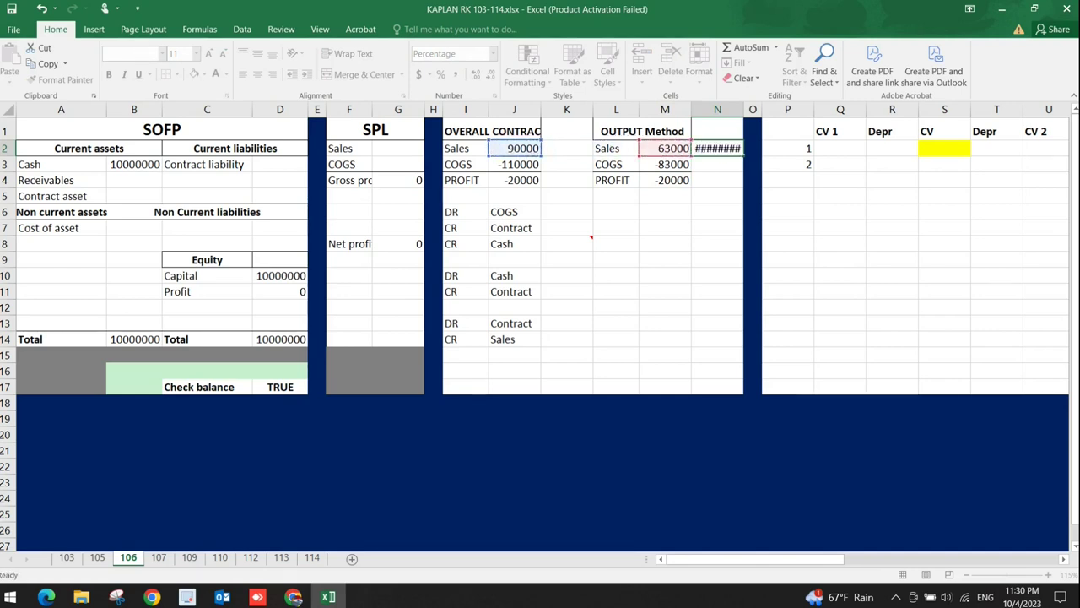
pyautogui.press('Return')
# - Apply the Number format to cells N2:N3
pyautogui.press('Up')
pyautogui.hotkey('shift', 'Down')
pyautogui.press('alt')
pyautogui.write('hnNumber')
pyautogui.press('Return')
pyautogui.press('Down')
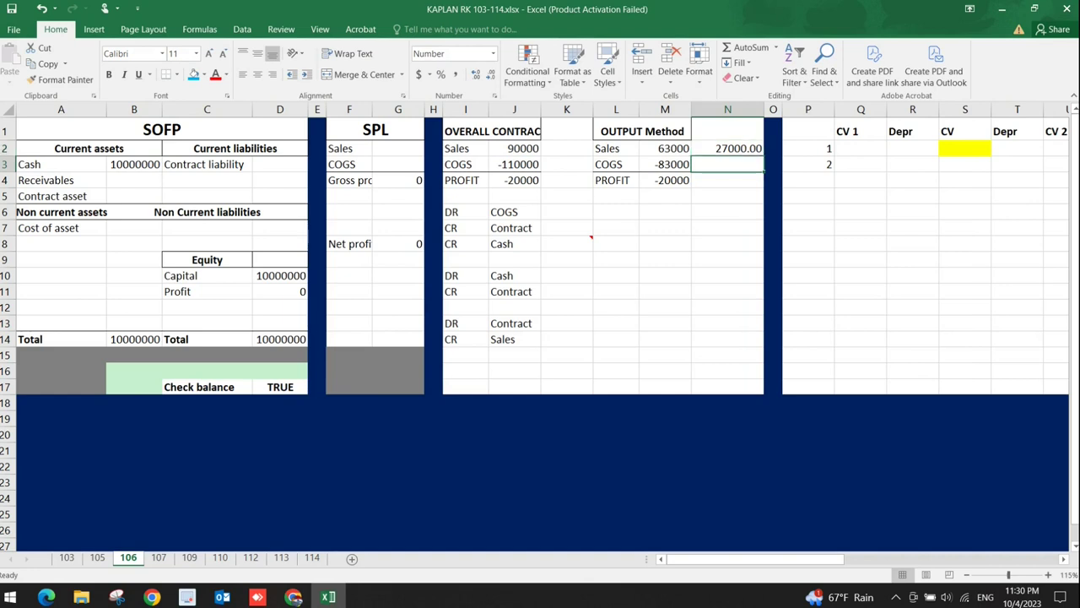
# - Calculate the remaining contract COGS in N3 with the formula =J3-M3 and select both remaining amounts
pyautogui.write('=')
pyautogui.press('Left')
pyautogui.press('Left')
pyautogui.press('Left')
pyautogui.press('Left')
pyautogui.write('-')
pyautogui.press('Left')
pyautogui.press('Return')
pyautogui.press('Up')
pyautogui.hotkey('shift', 'Up')
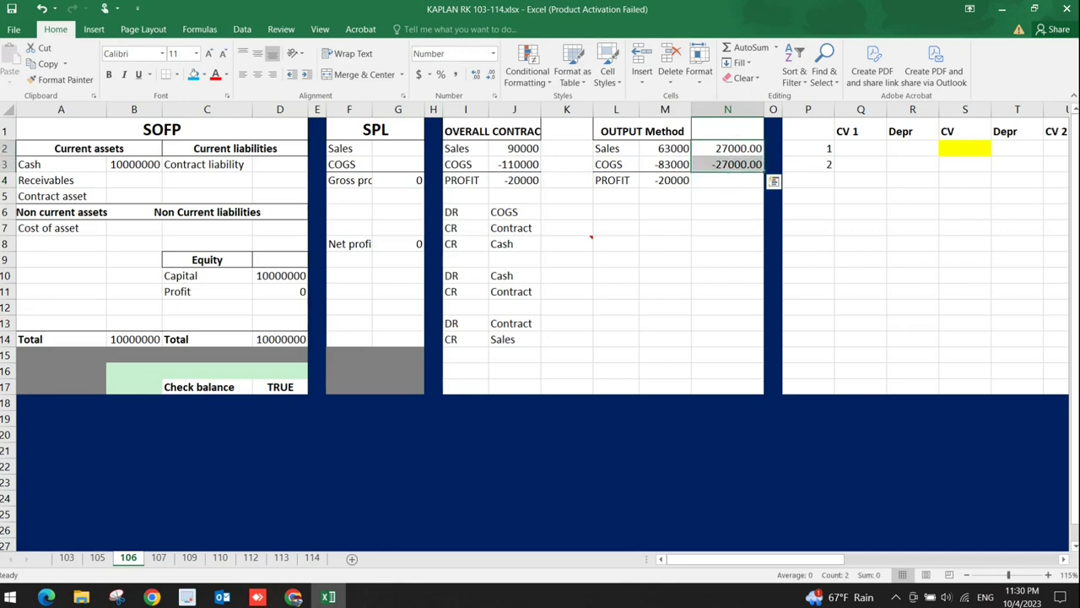
# - Clear the remaining sales and COGS calculations from N2:N3 and undo their formatting
pyautogui.press('Delete')
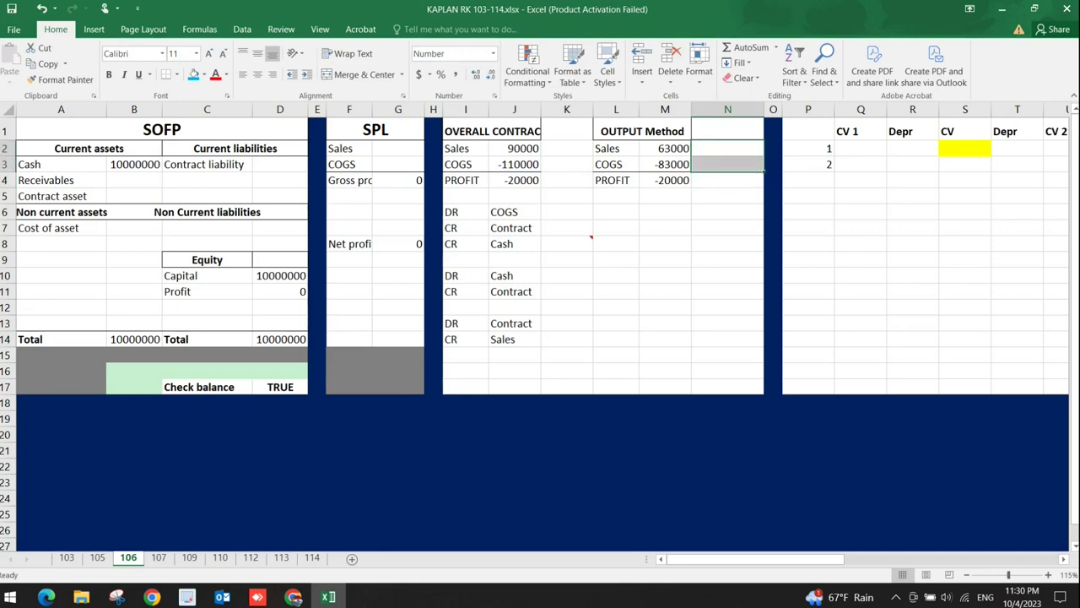
pyautogui.hotkey('ctrl', 'z')
pyautogui.hotkey('ctrl', 'z')
pyautogui.hotkey('ctrl', 'z')
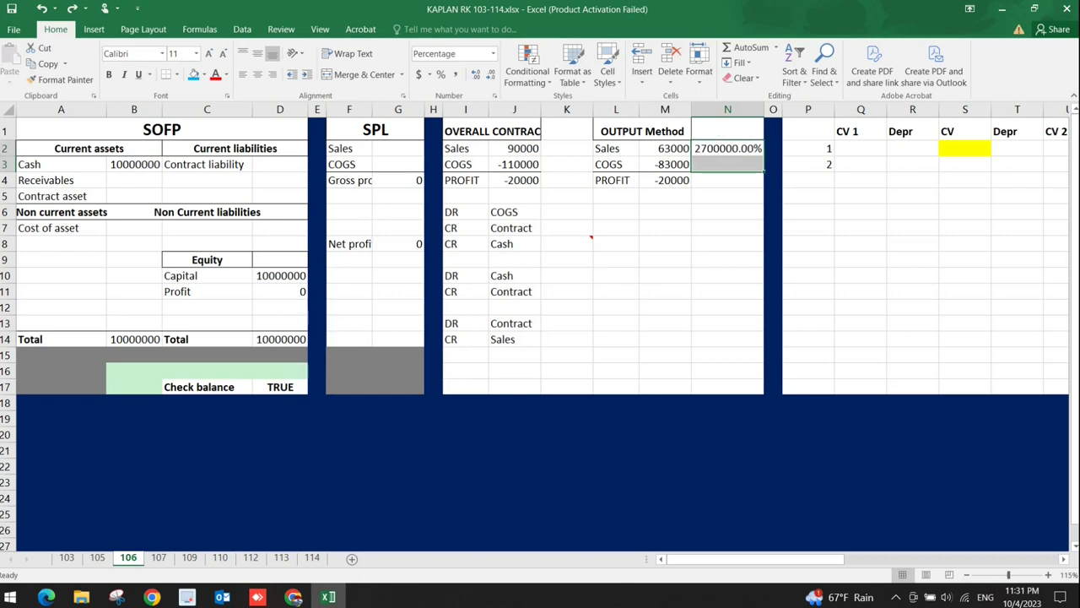
pyautogui.hotkey('ctrl', 'z')
pyautogui.click(717, 164)
pyautogui.press('Delete')
# - Compare the output-method sales and COGS in M2:M3 with question 106's answer options in the PDF
pyautogui.click(664, 180)
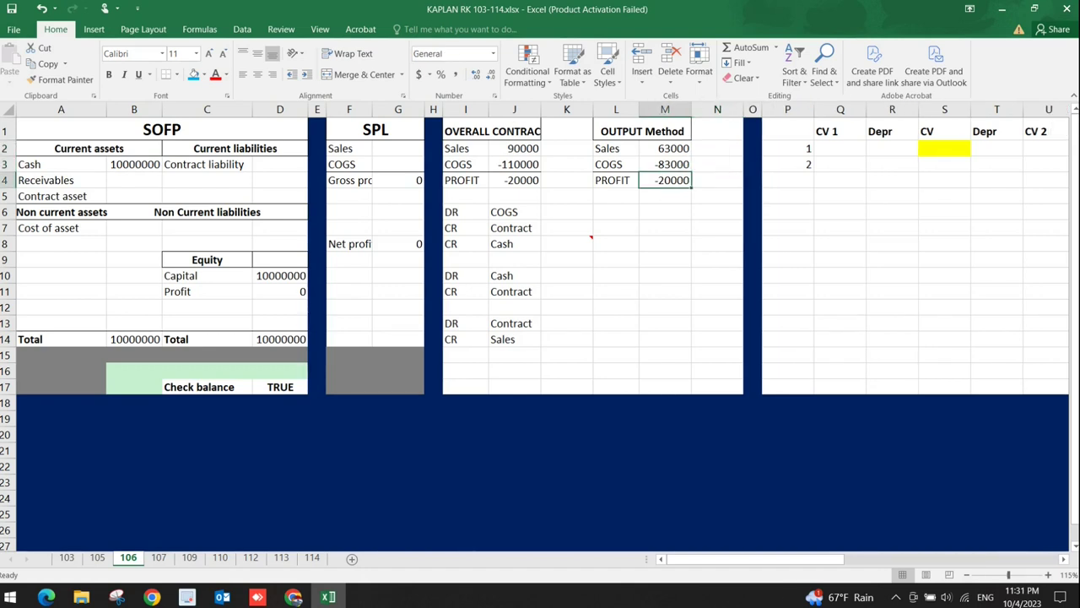
pyautogui.hotkey('shift', 'Up')
pyautogui.hotkey('alt', 'Tab')
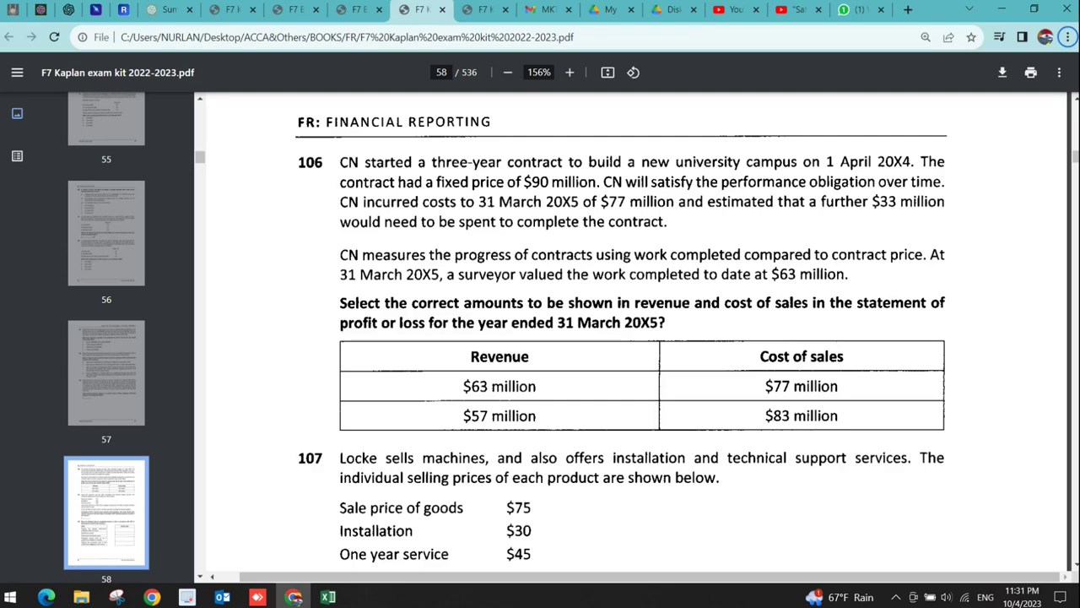
pyautogui.hotkey('alt', 'Tab')
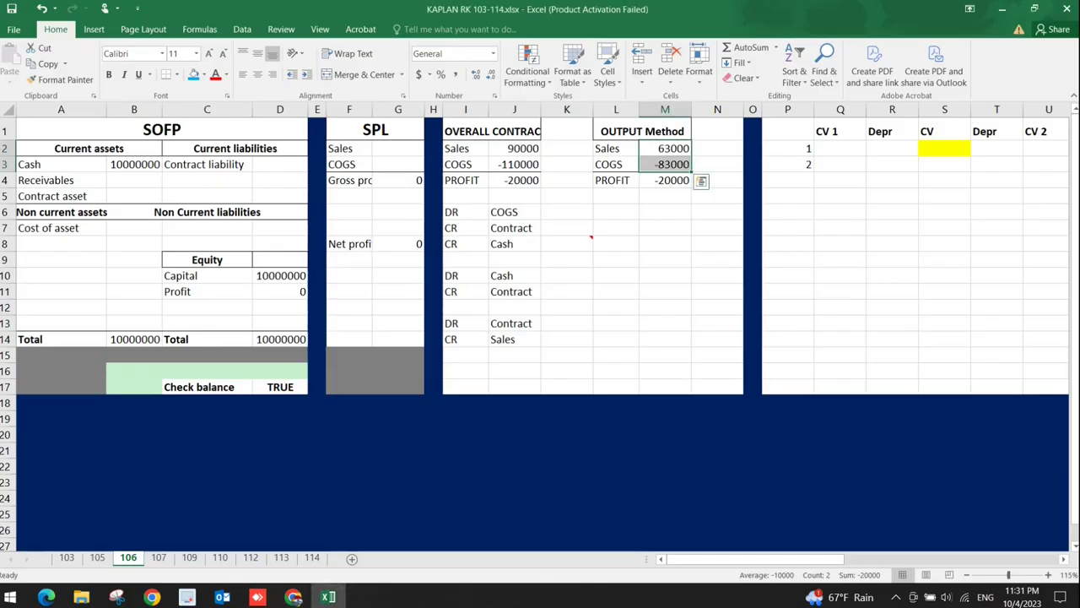
pyautogui.click(665, 147)
pyautogui.hotkey('alt', 'Tab')
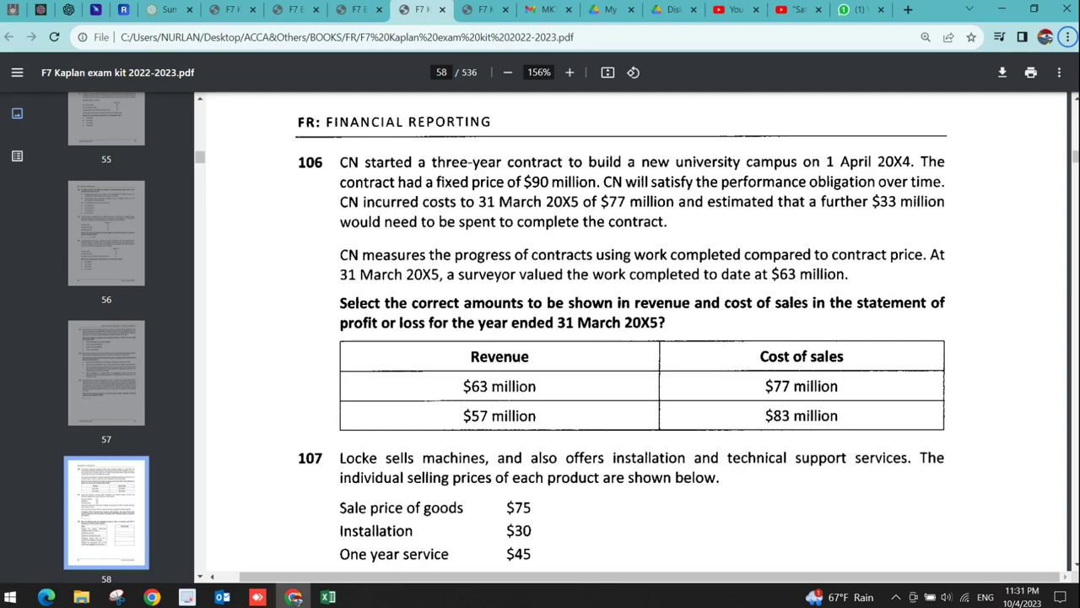
pyautogui.hotkey('alt', 'Tab')
pyautogui.hotkey('alt', 'Tab')
# - Read question 107 in the PDF and switch to the 107 worksheet in Excel
pyautogui.scroll(-5, 622, 330)
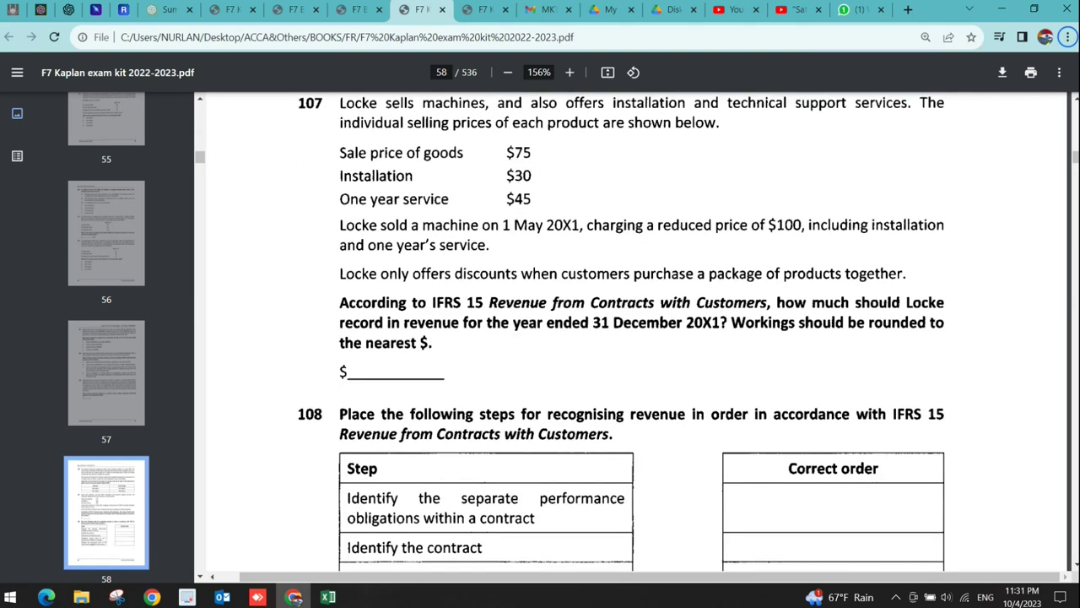
pyautogui.scroll(1, 622, 331)
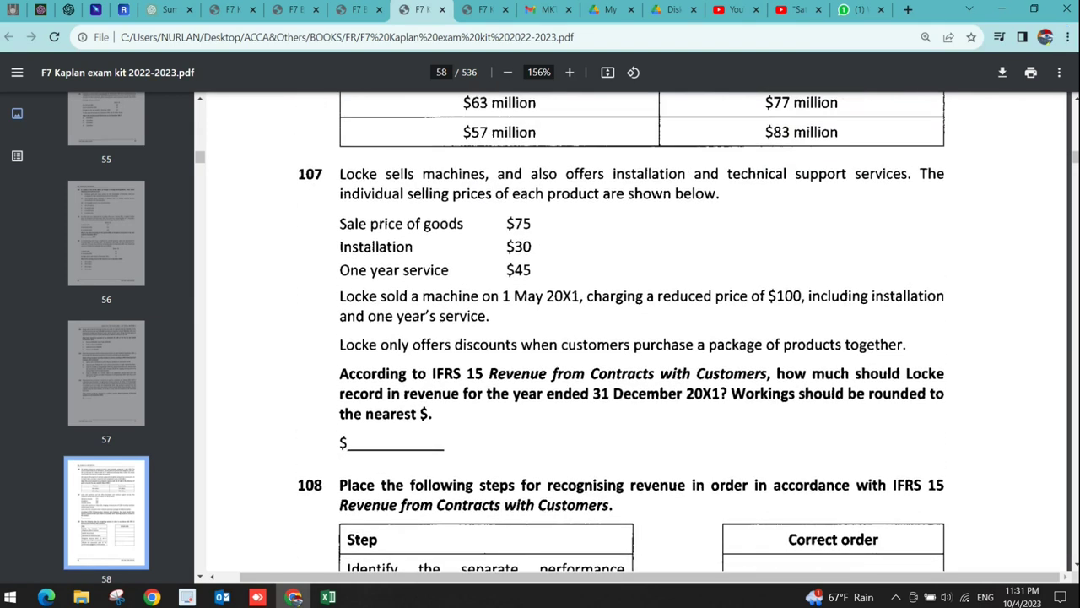
pyautogui.hotkey('alt', 'Tab')
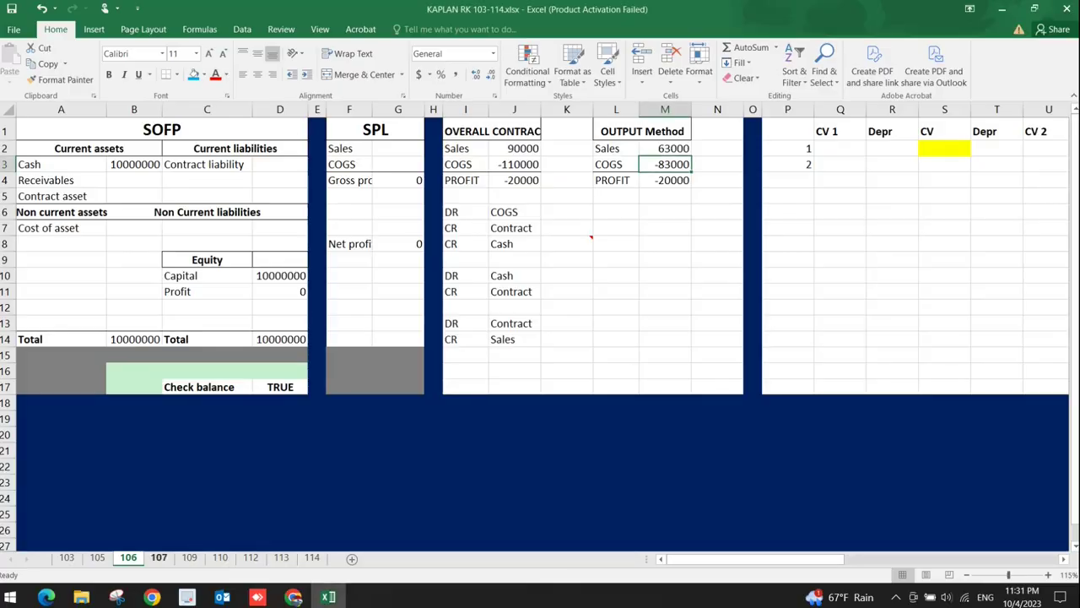
pyautogui.hotkey('alt', 'Tab')
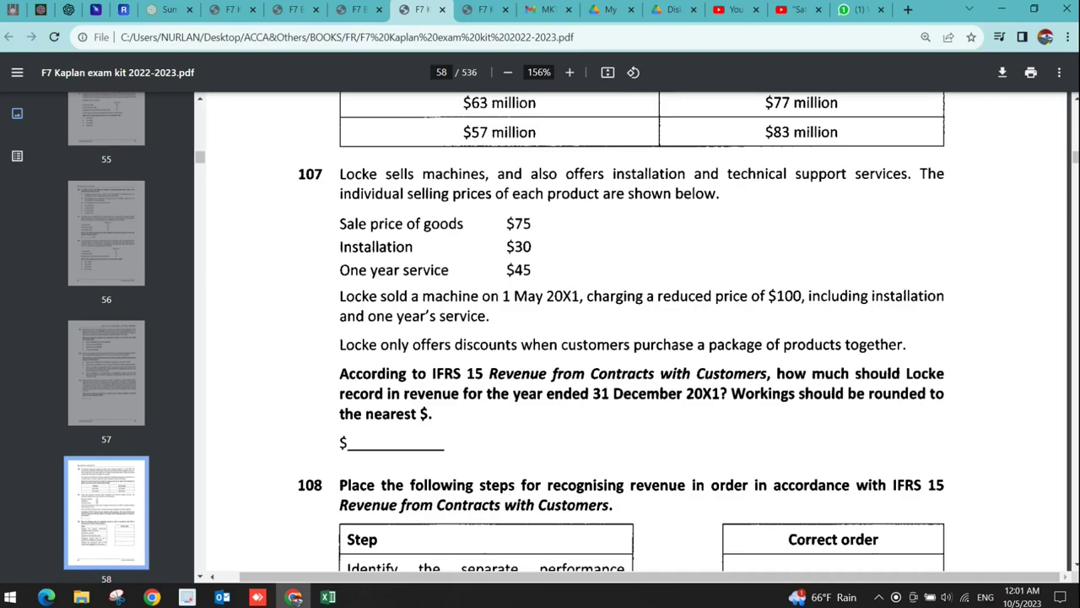
pyautogui.hotkey('alt', 'Tab')
# - Auto-fit column B so the item labels are shown in full
pyautogui.click(171, 177)
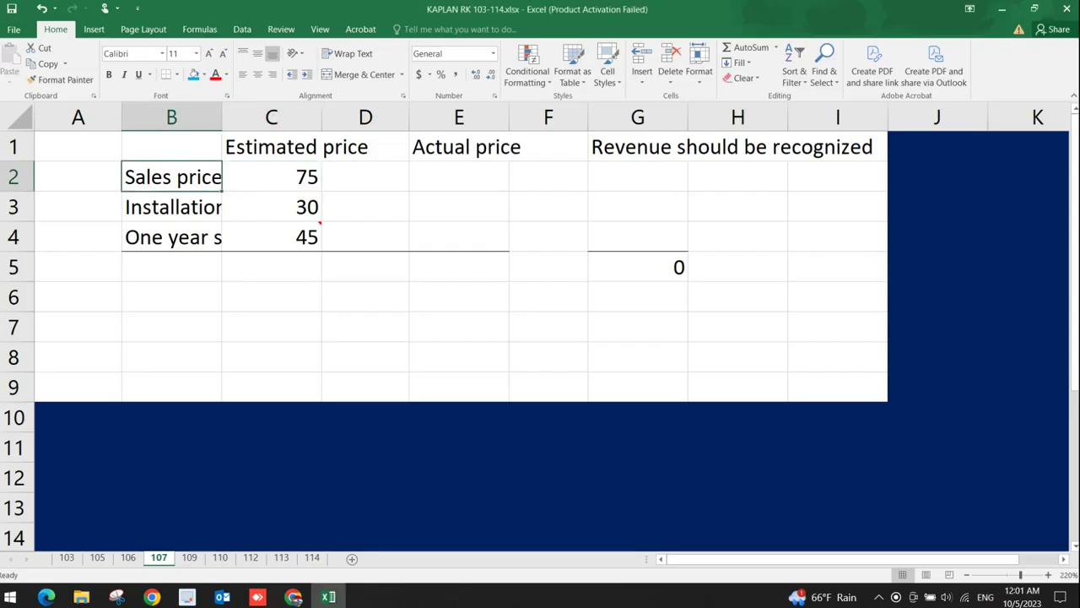
pyautogui.doubleClick(222, 116)
pyautogui.press('Right')
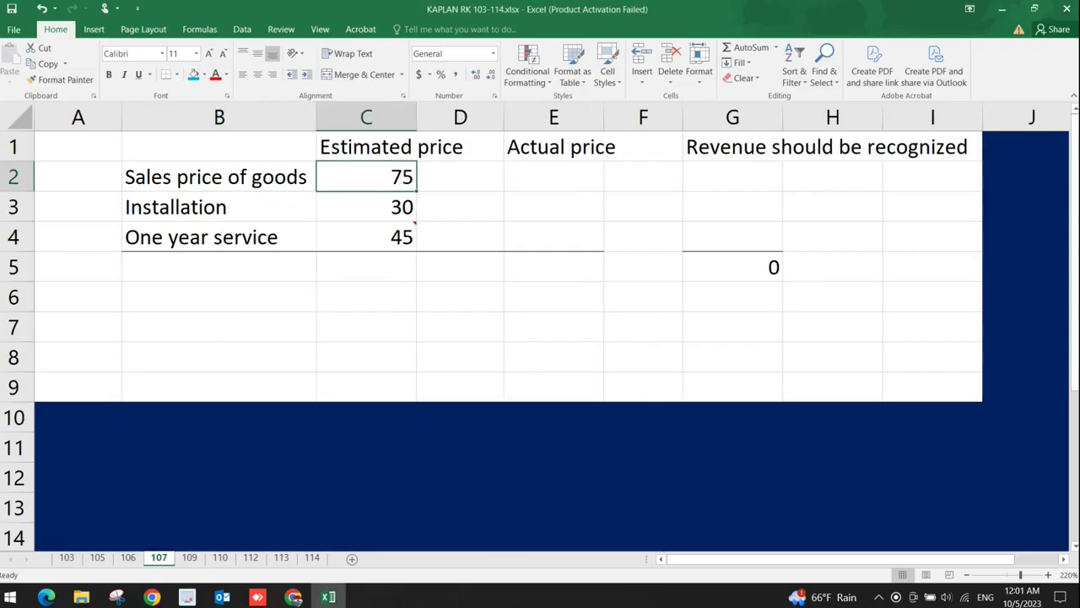
# - Total the estimated prices in C5 with the formula =SUM(C2:C4)
pyautogui.press('Down')
pyautogui.press('Down')
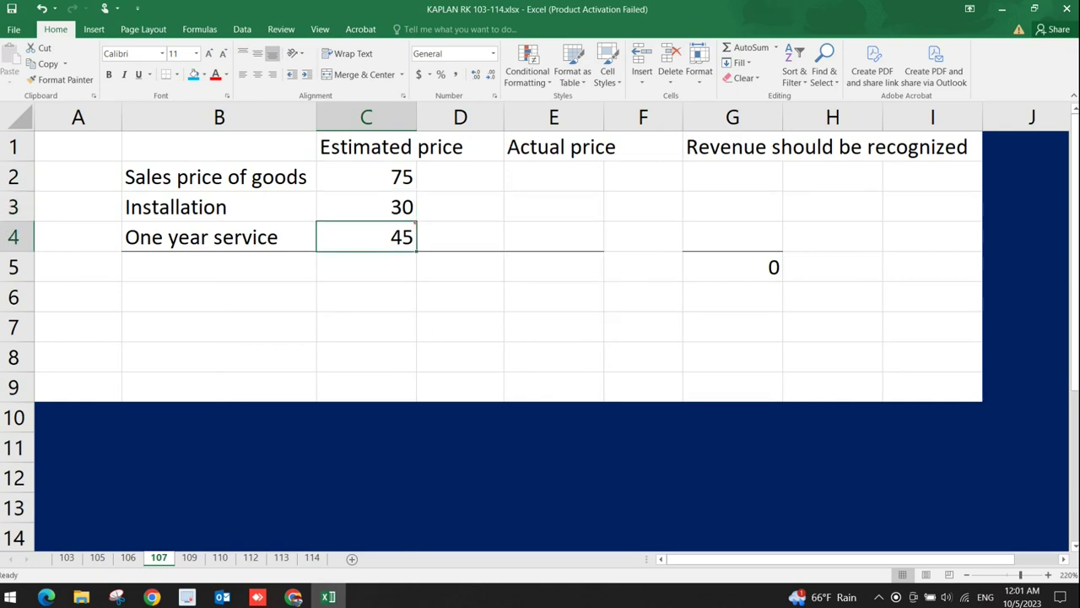
pyautogui.press('Down')
pyautogui.hotkey('alt', '=')
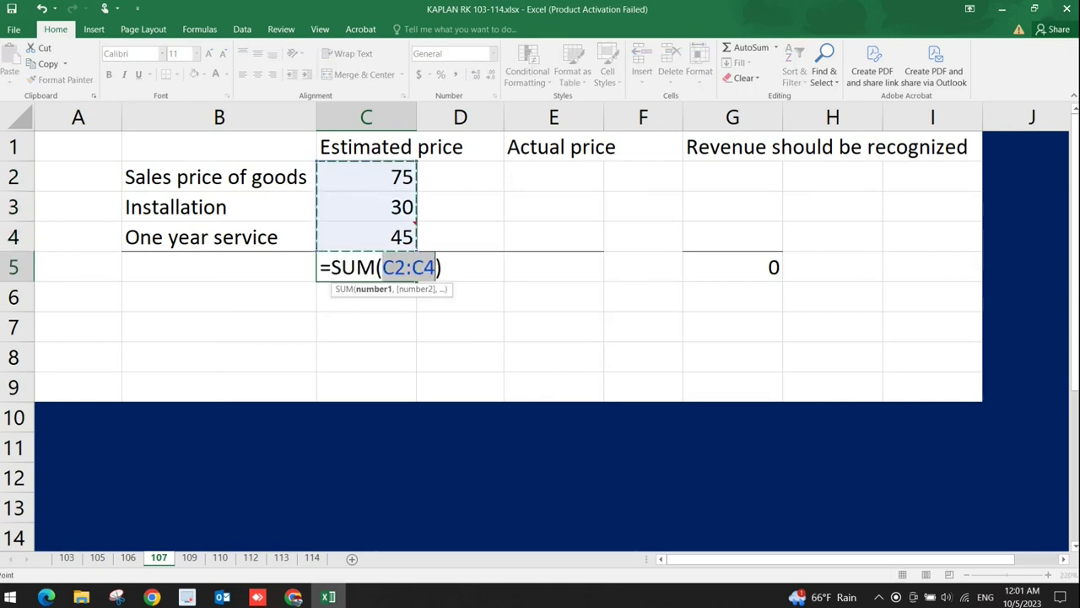
pyautogui.press('Return')
pyautogui.press('Up')
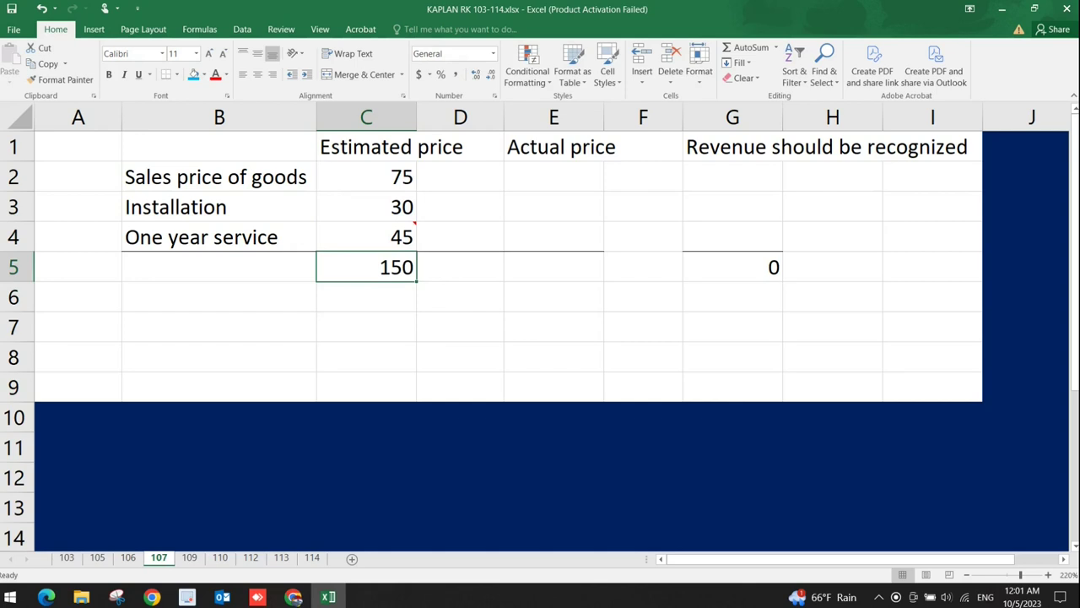
# - Check the reduced package price in question 107 and enter 100 as the total actual price in E5
pyautogui.hotkey('alt', 'Tab')
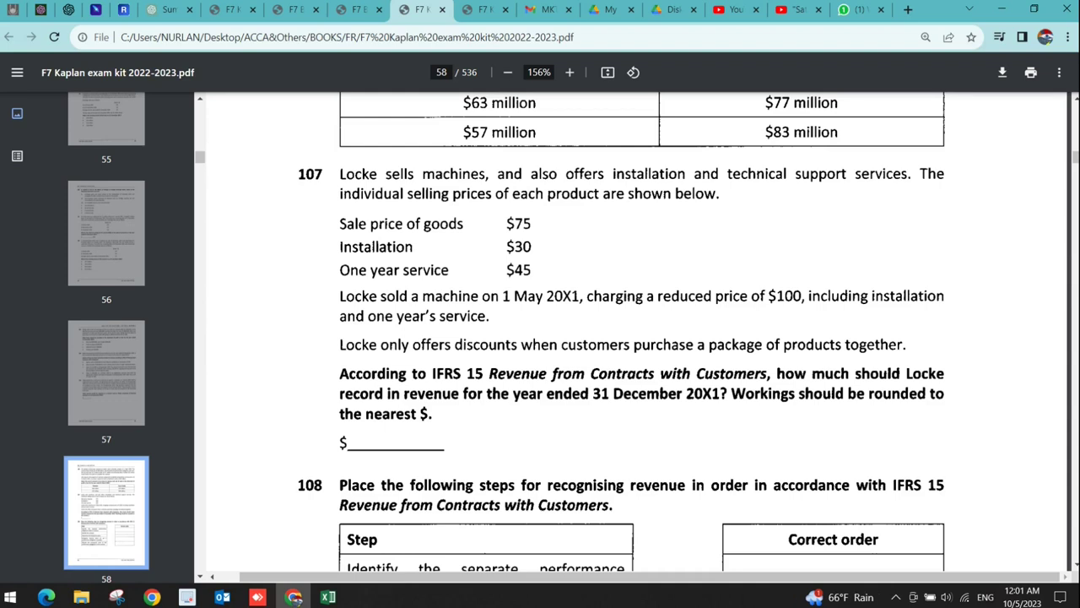
pyautogui.hotkey('alt', 'Tab')
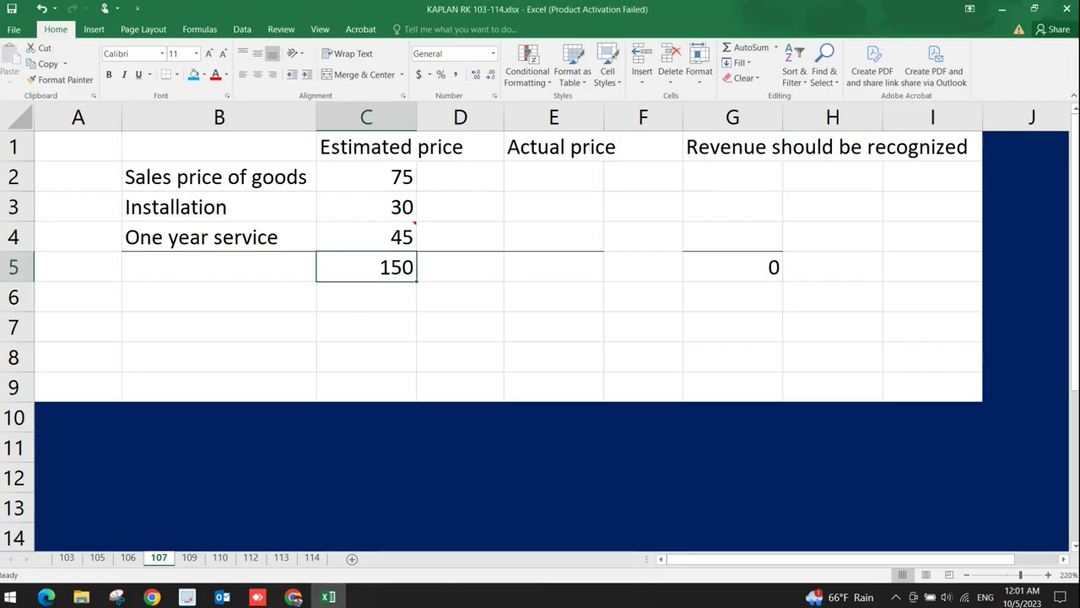
pyautogui.click(367, 176)
pyautogui.click(366, 207)
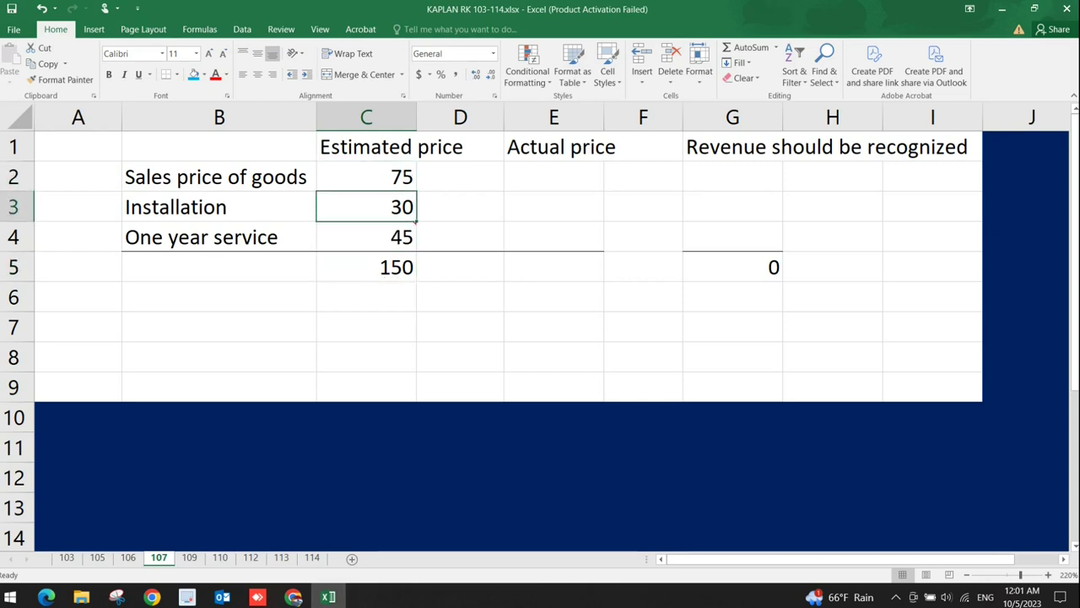
pyautogui.click(366, 236)
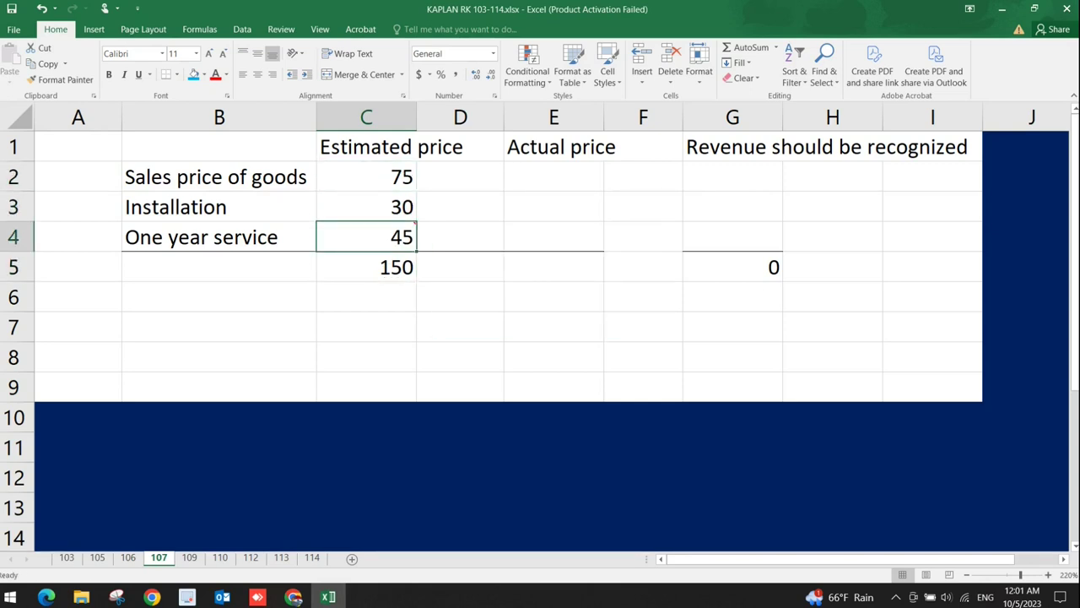
pyautogui.click(553, 266)
pyautogui.write('100.')
pyautogui.press('BackSpace')
pyautogui.press('Return')
pyautogui.press('Up')
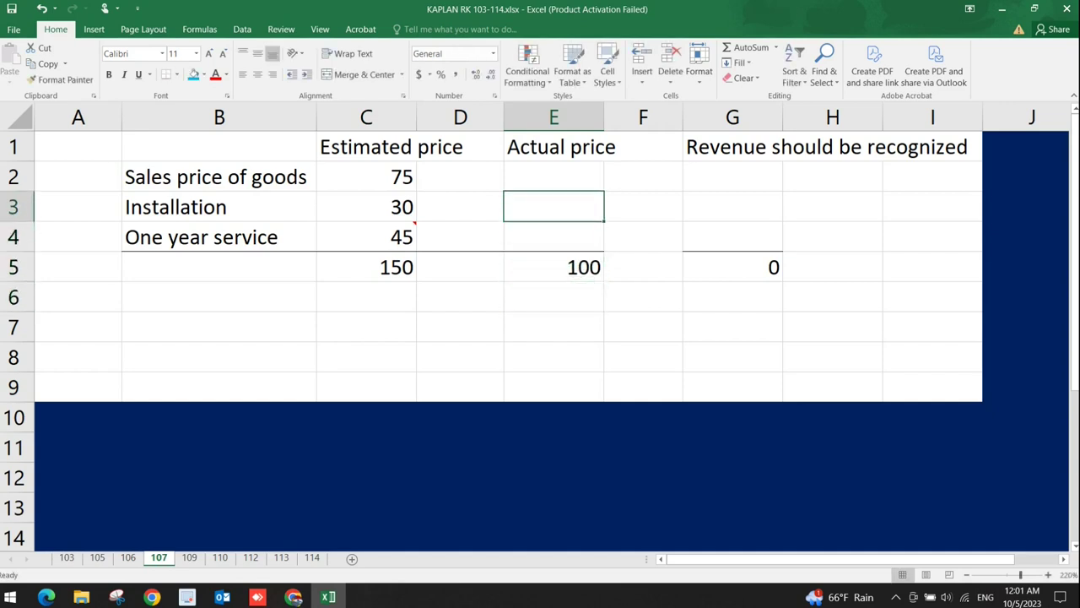
# - Compare the total estimated price with the total actual price in row 5 and review the individual prices in C2:C4
pyautogui.press('Down')
pyautogui.press('Down')
pyautogui.press('Left')
pyautogui.press('Left')
pyautogui.hotkey('shift', 'Right')
pyautogui.hotkey('shift', 'Right')
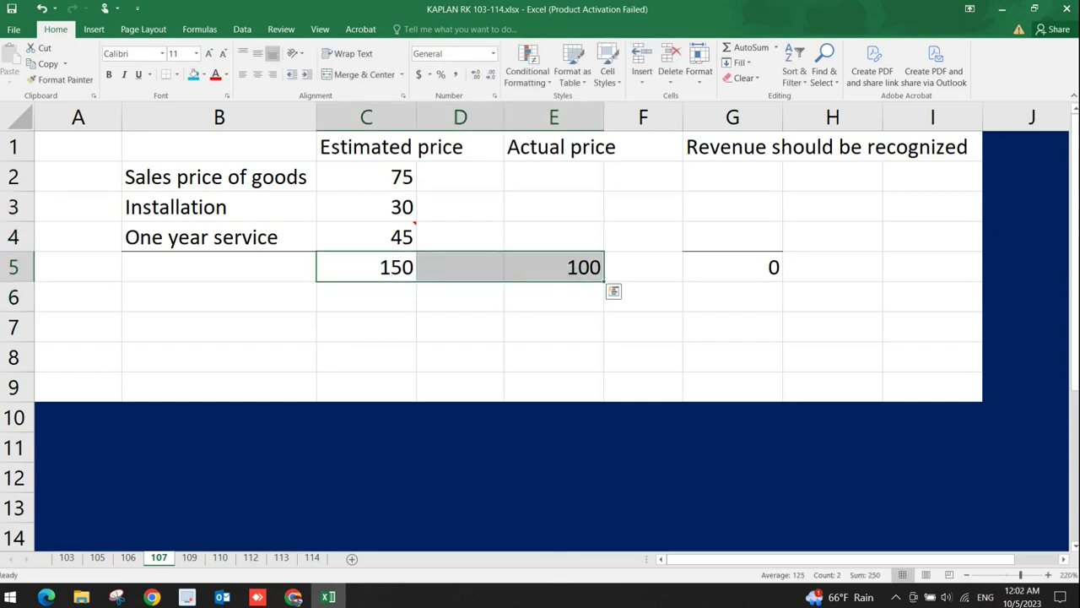
pyautogui.press('Left')
pyautogui.press('Up')
pyautogui.press('Up')
pyautogui.press('Right')
pyautogui.press('Up')
pyautogui.hotkey('shift', 'Down')
pyautogui.hotkey('shift', 'Down')
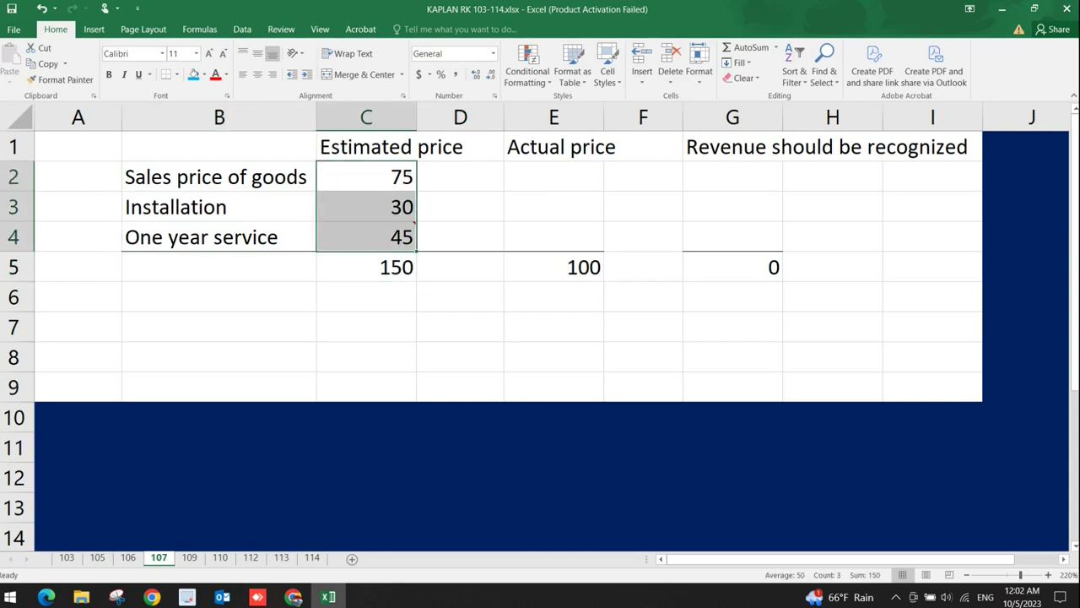
# - Calculate the goods' share of the total estimated price in D2 with the formula =C2/C5
pyautogui.press('Right')
pyautogui.press('Right')
pyautogui.press('Right')
pyautogui.press('Left')
pyautogui.press('Left')
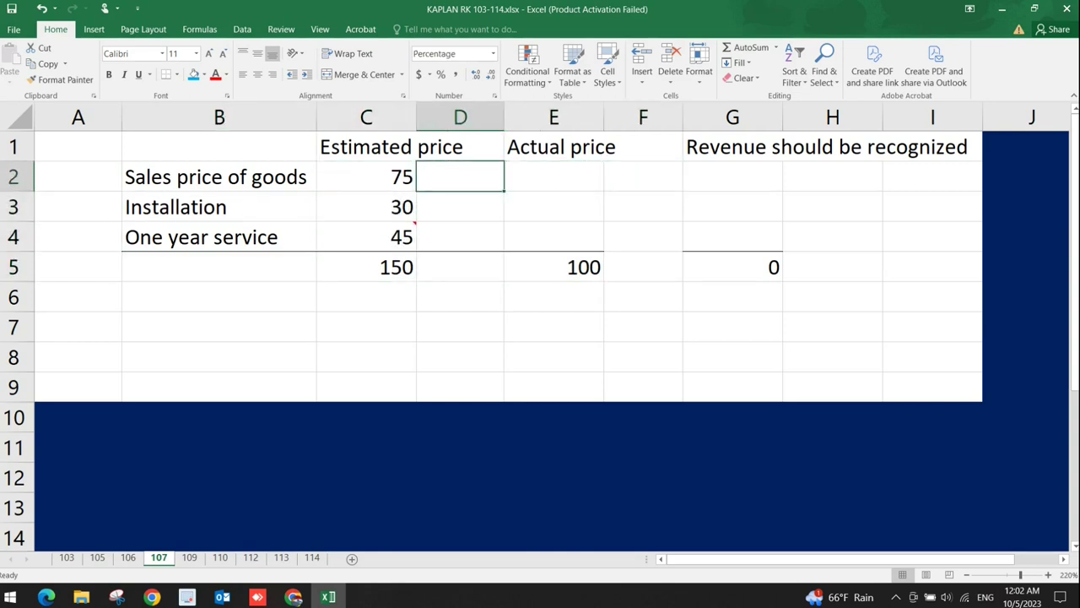
pyautogui.write('=')
pyautogui.press('Left')
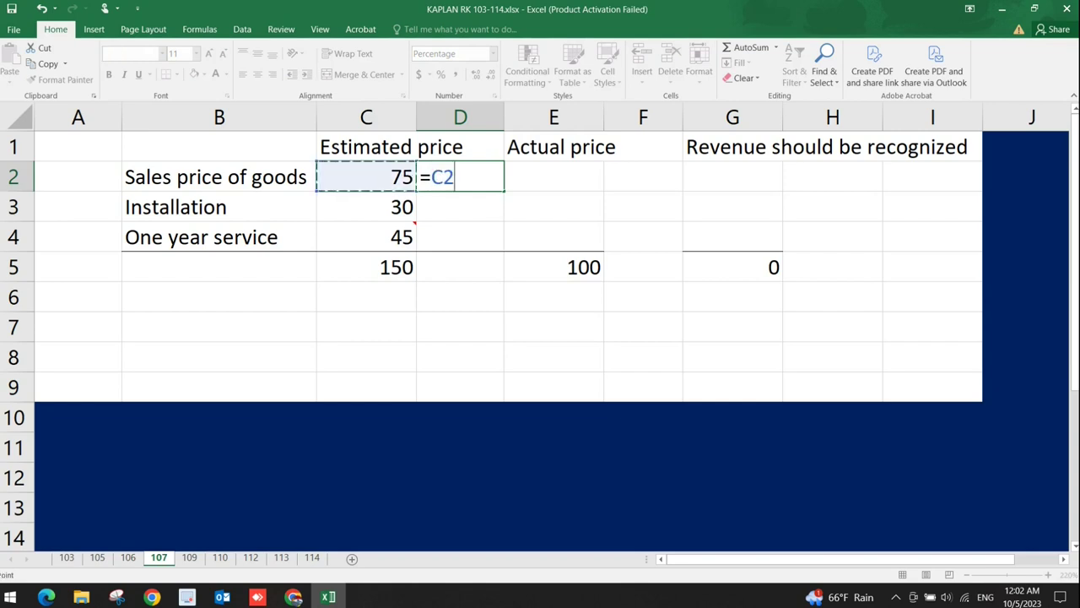
pyautogui.write('/')
pyautogui.click(367, 207)
pyautogui.click(367, 267)
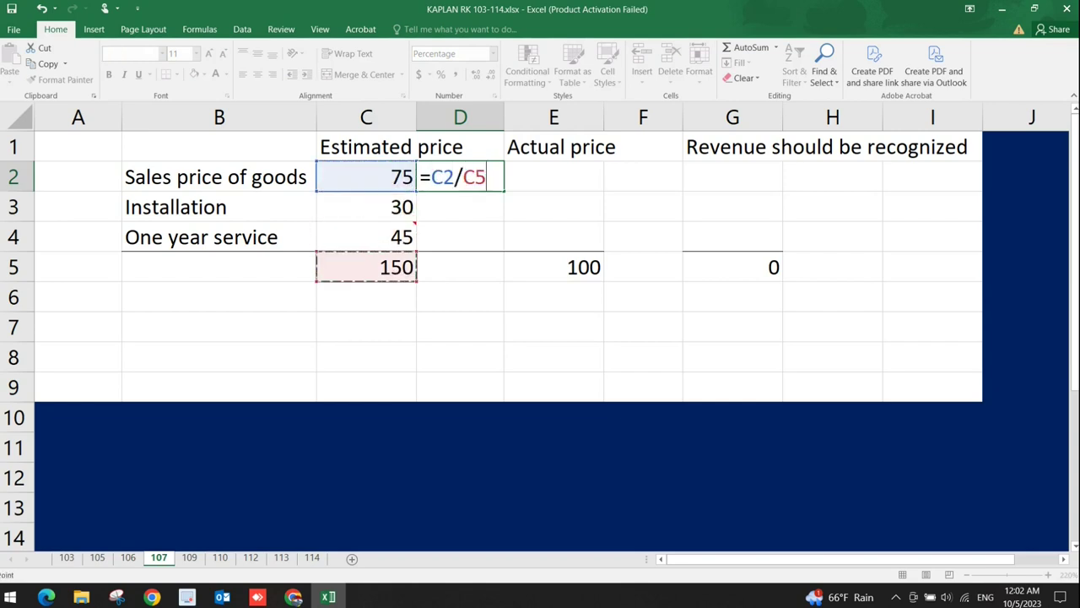
pyautogui.press('Return')
# - Calculate the installation's share of the total estimated price in D3 with the formula =C3/C5
pyautogui.write('=')
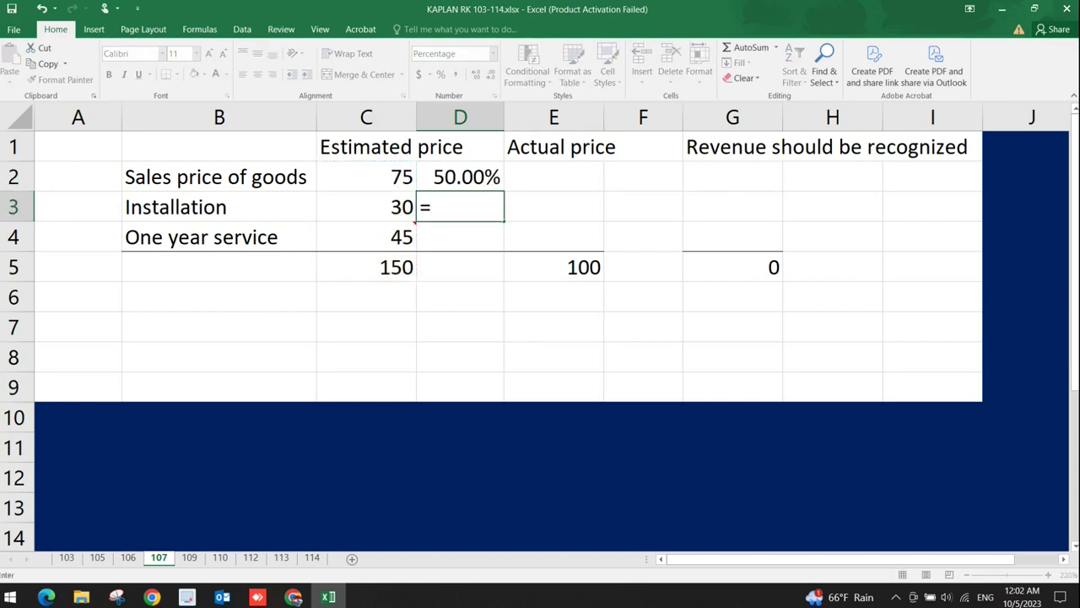
pyautogui.press('Left')
pyautogui.write('/')
pyautogui.press('Down')
pyautogui.press('Down')
pyautogui.press('Left')
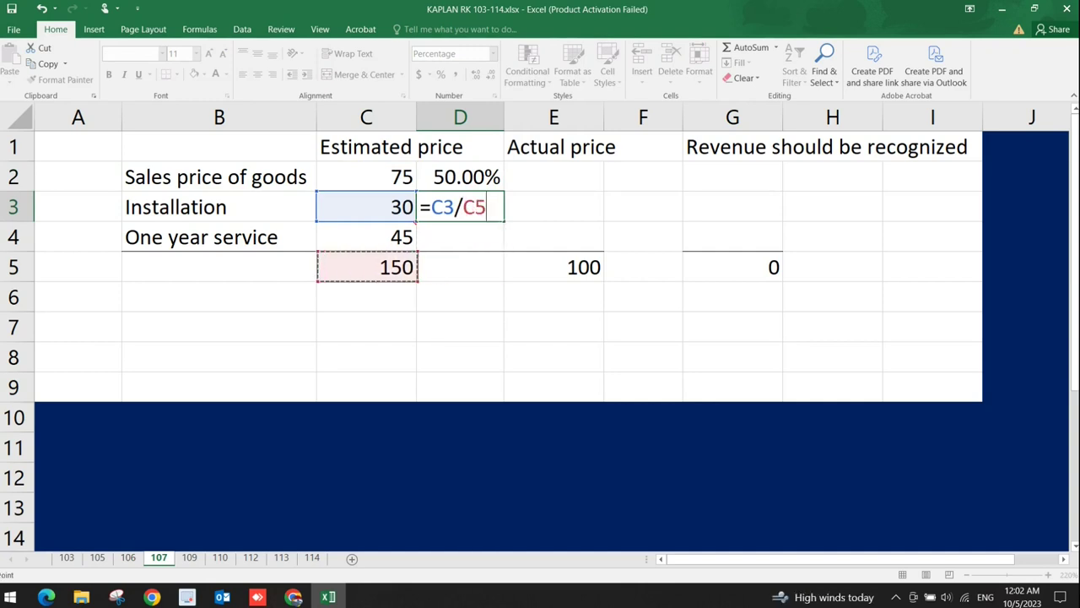
pyautogui.press('Return')
# - Calculate the one-year service's share of the total estimated price in D4 with the formula =C4/C5
pyautogui.write('=')
pyautogui.press('Left')
pyautogui.write('/')
pyautogui.press('Down')
pyautogui.press('Left')
pyautogui.press('Return')
pyautogui.press('Right')
pyautogui.press('Right')
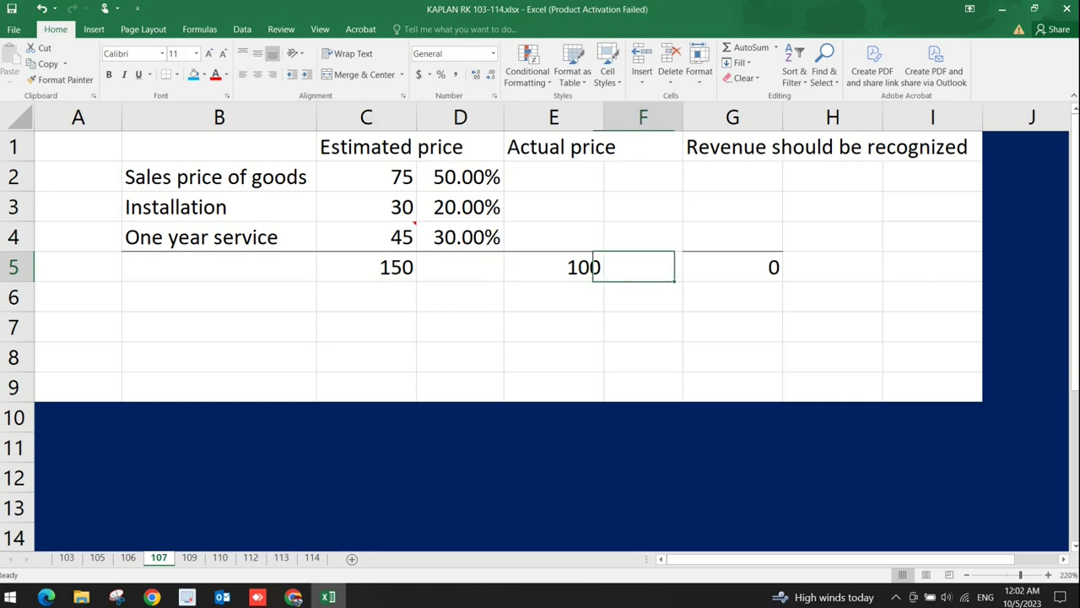
# - Calculate the goods' share of the actual package price in E2 with the formula =D2*E5
pyautogui.press('Up')
pyautogui.press('Left')
pyautogui.press('Up')
pyautogui.press('Up')
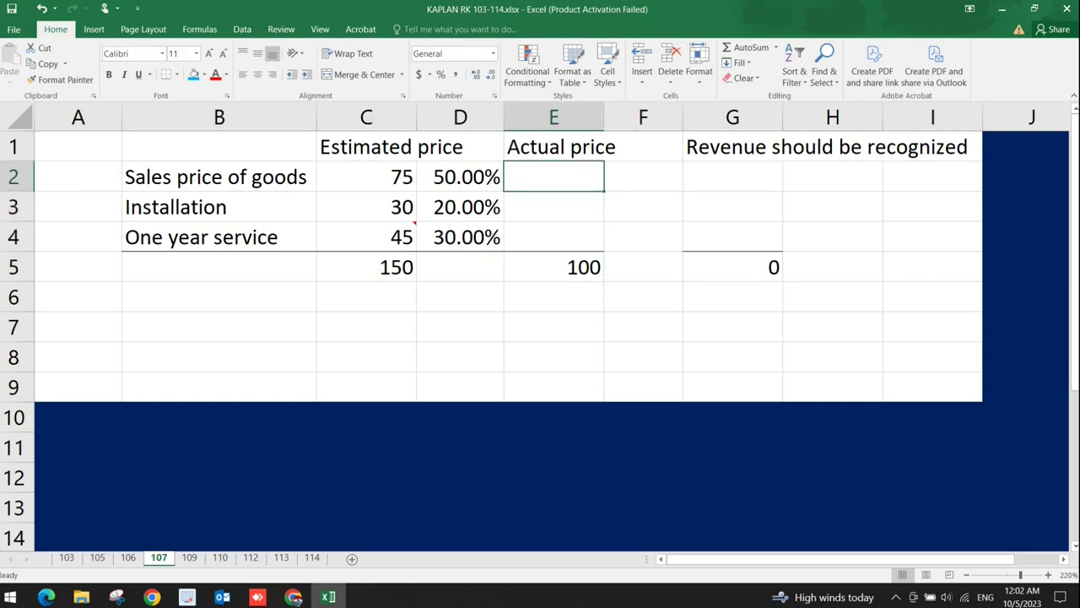
pyautogui.write('=')
pyautogui.press('Left')
pyautogui.write('*')
pyautogui.press('Down')
pyautogui.press('Down')
pyautogui.press('Down')
pyautogui.press('Return')
# - Calculate the installation's share of the actual package price in E3 with the formula =D3*E5
pyautogui.write('=')
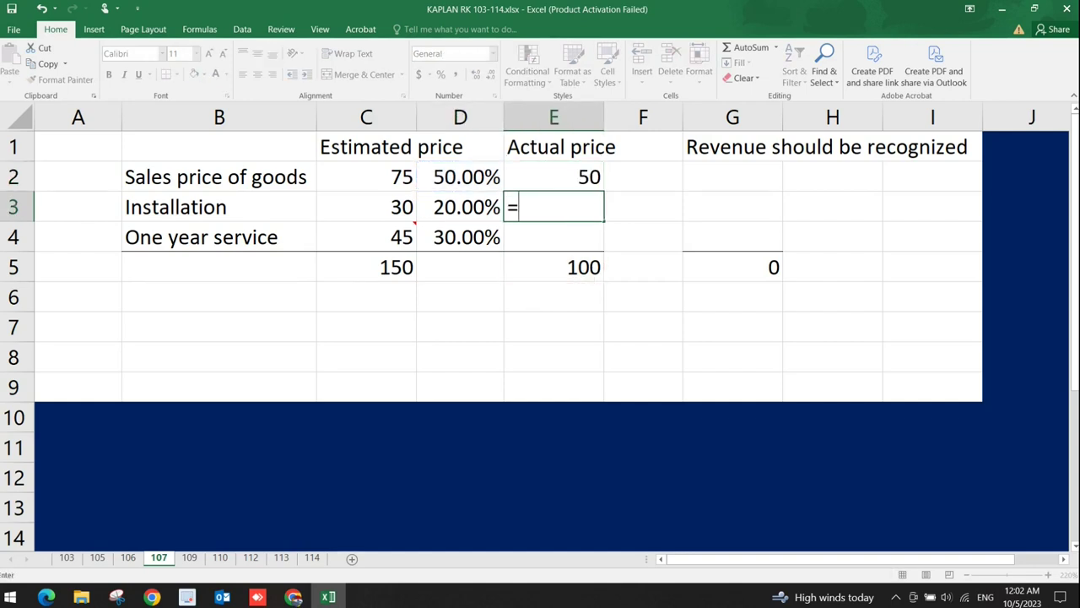
pyautogui.press('Left')
pyautogui.write('*')
pyautogui.press('Down')
pyautogui.press('Down')
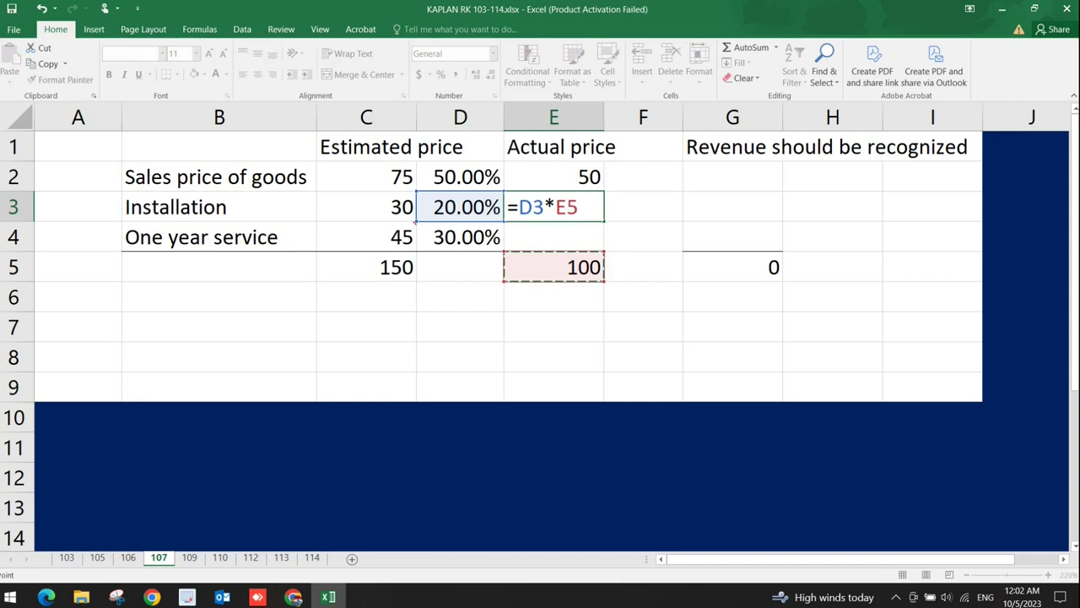
pyautogui.press('Return')
# - Calculate the one-year service's share of the actual package price in E4 with the formula =D4*E5
pyautogui.write('=')
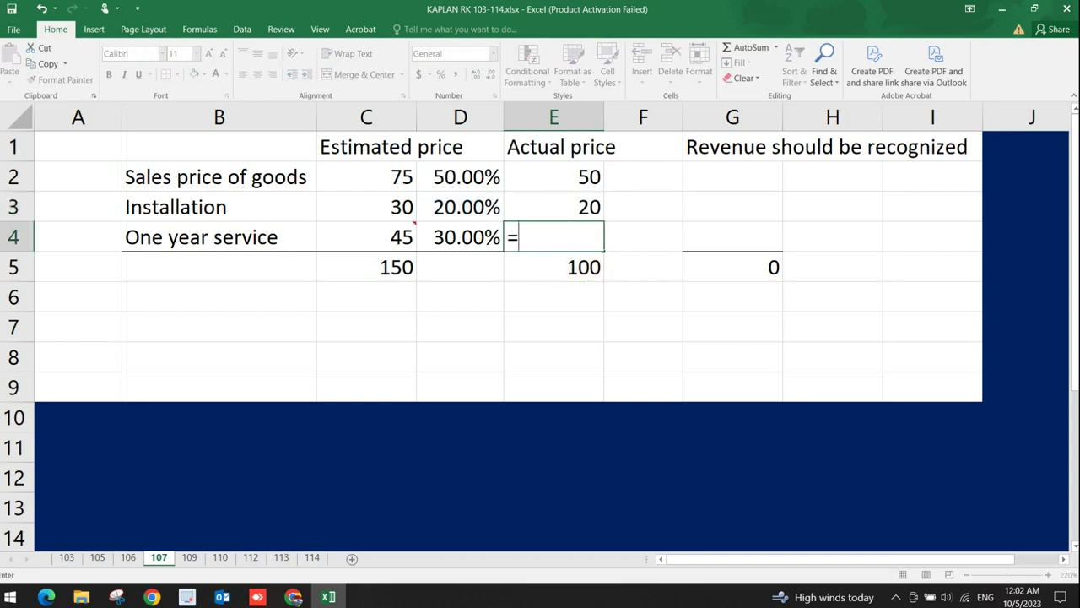
pyautogui.press('Left')
pyautogui.press('Right')
pyautogui.press('Left')
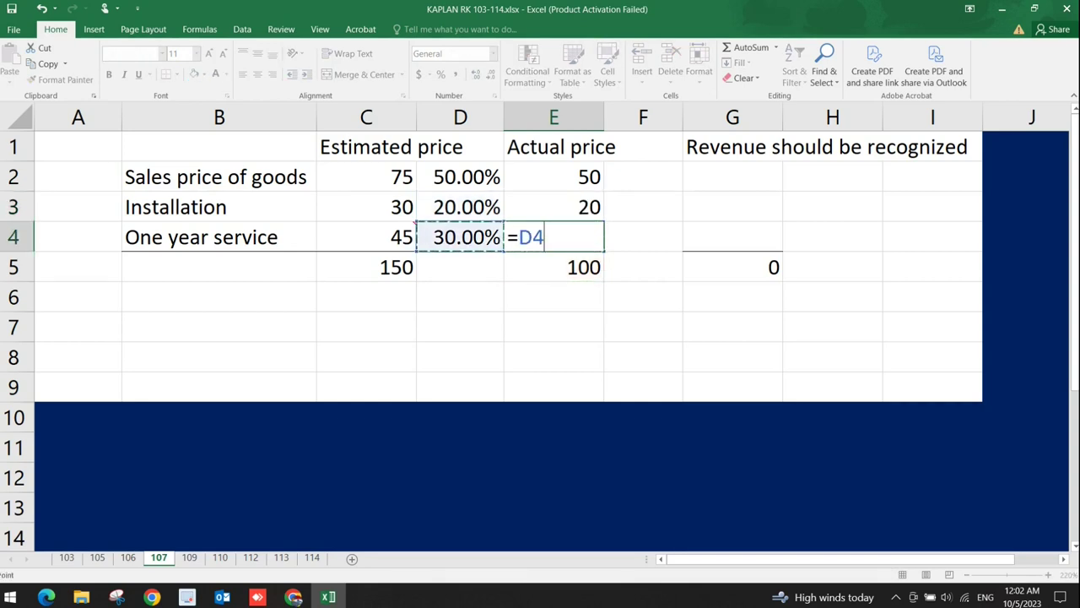
pyautogui.write('*')
pyautogui.press('Down')
pyautogui.press('Return')
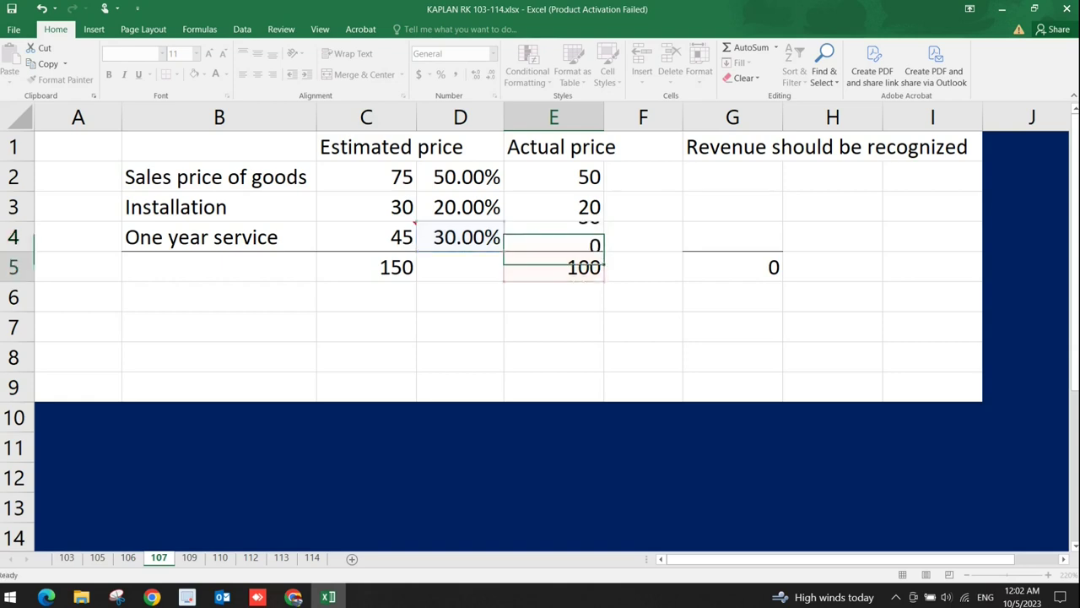
# - Review the allocated actual prices in E2:E4, and switch to the exam kit PDF in Chrome to reread question 107
pyautogui.press('Up')
pyautogui.press('Up')
pyautogui.press('Up')
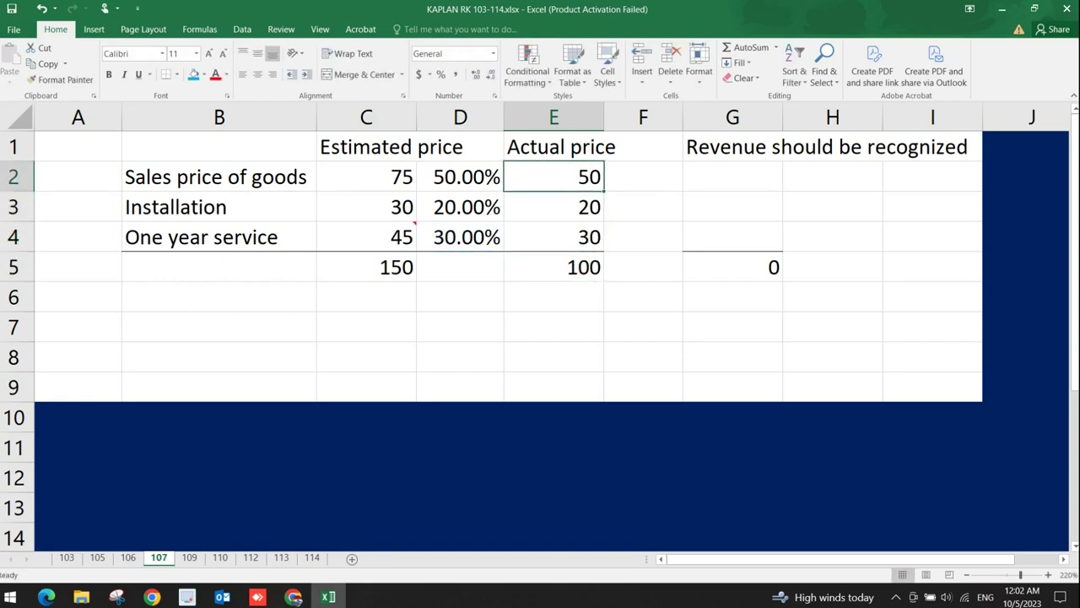
pyautogui.hotkey('shift', 'Down')
pyautogui.hotkey('shift', 'Down')
pyautogui.press('Down')
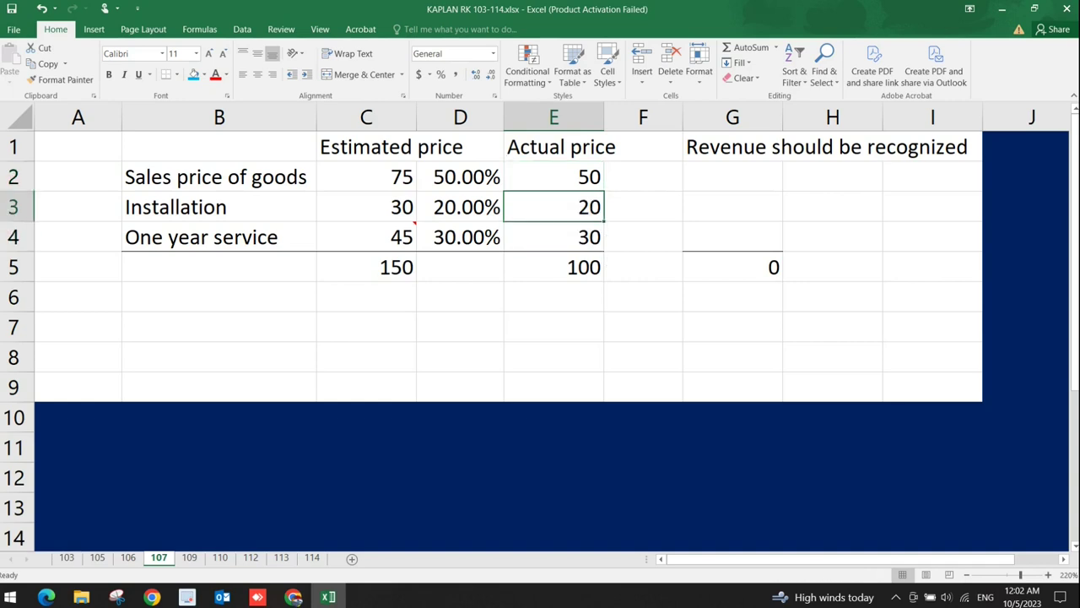
pyautogui.press('Down')
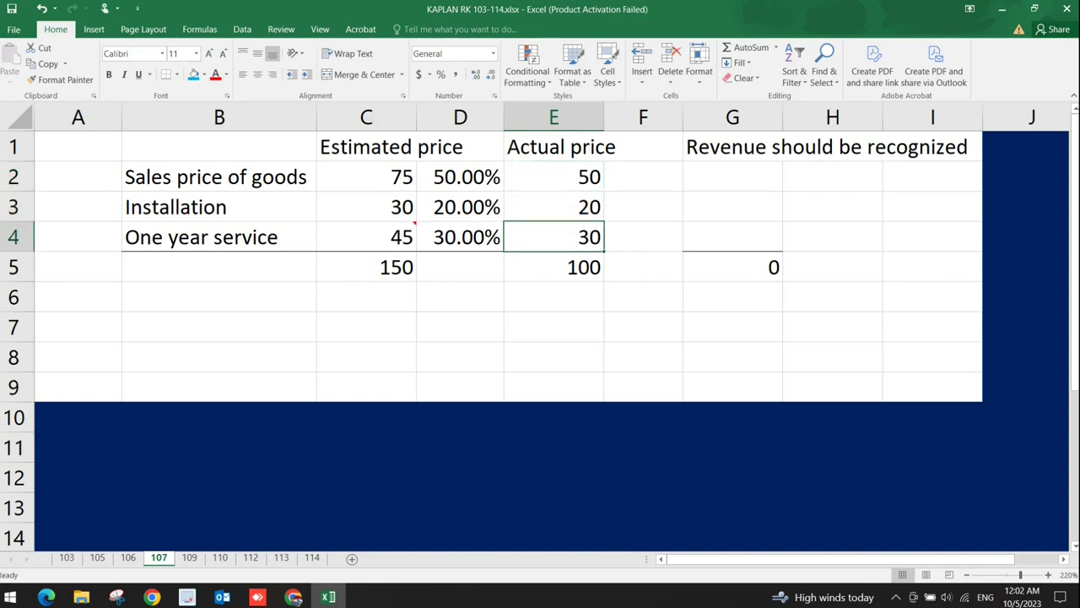
pyautogui.press('Home')
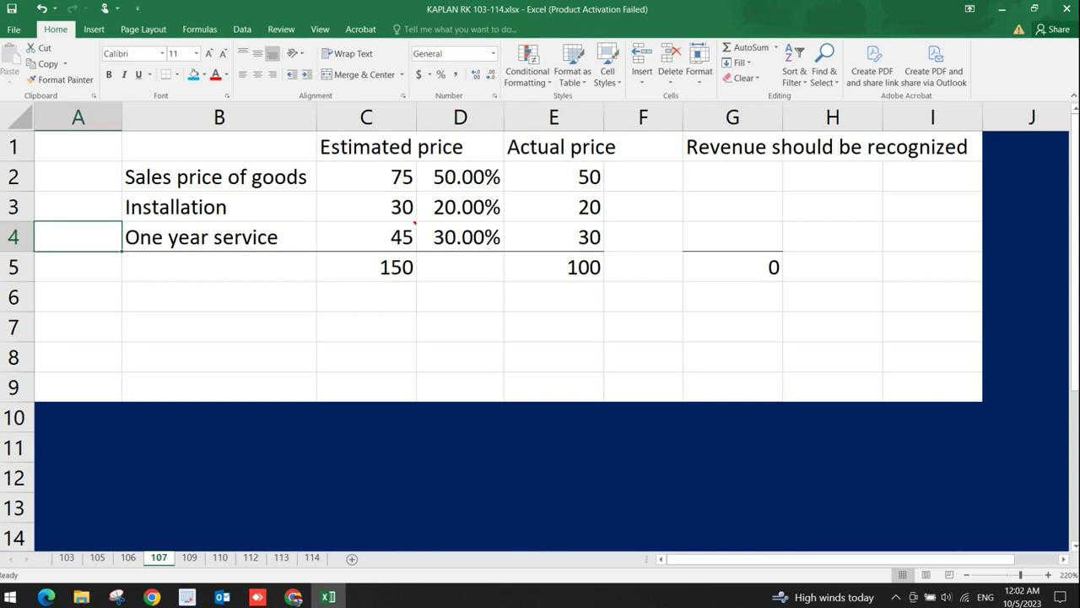
pyautogui.hotkey('alt', 'Tab')
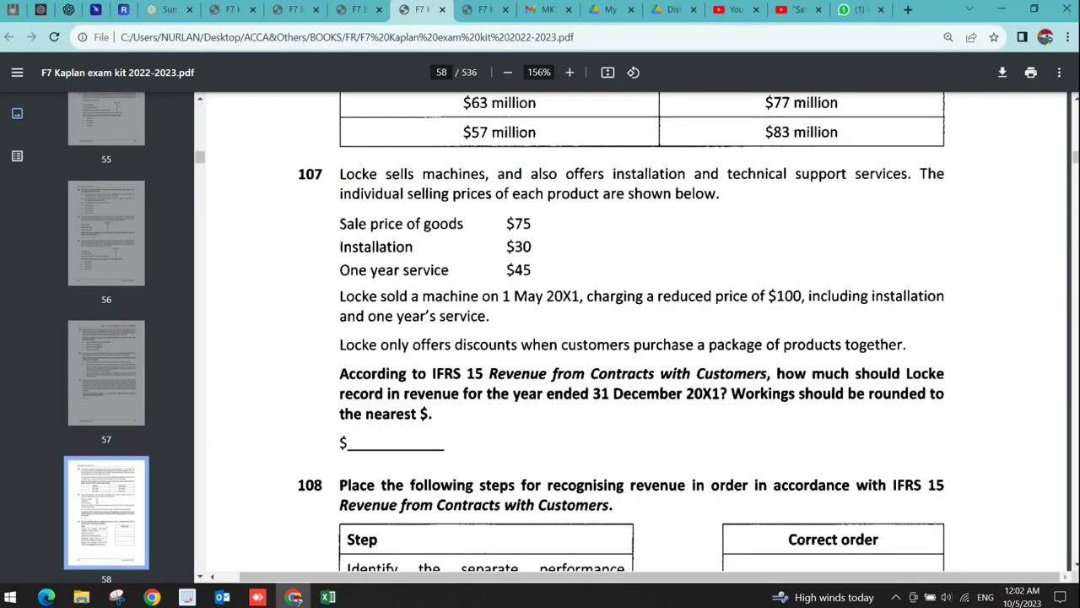
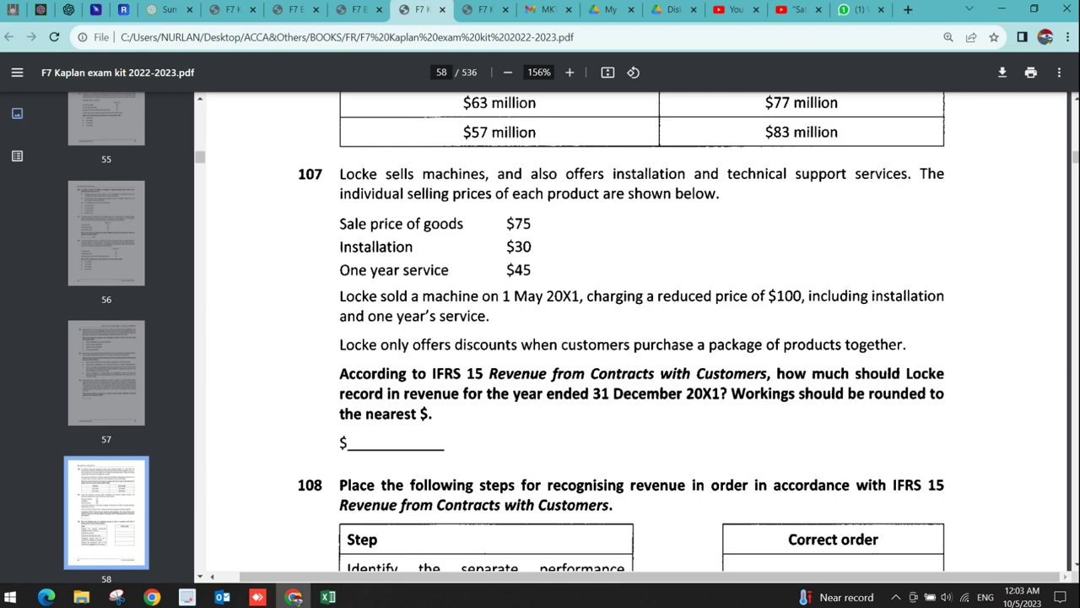
# - Switch back to Excel and, after checking the sale date in question 107, extend the one-year service formula in E4 to =D4*E5*12
pyautogui.hotkey('alt', 'Tab')
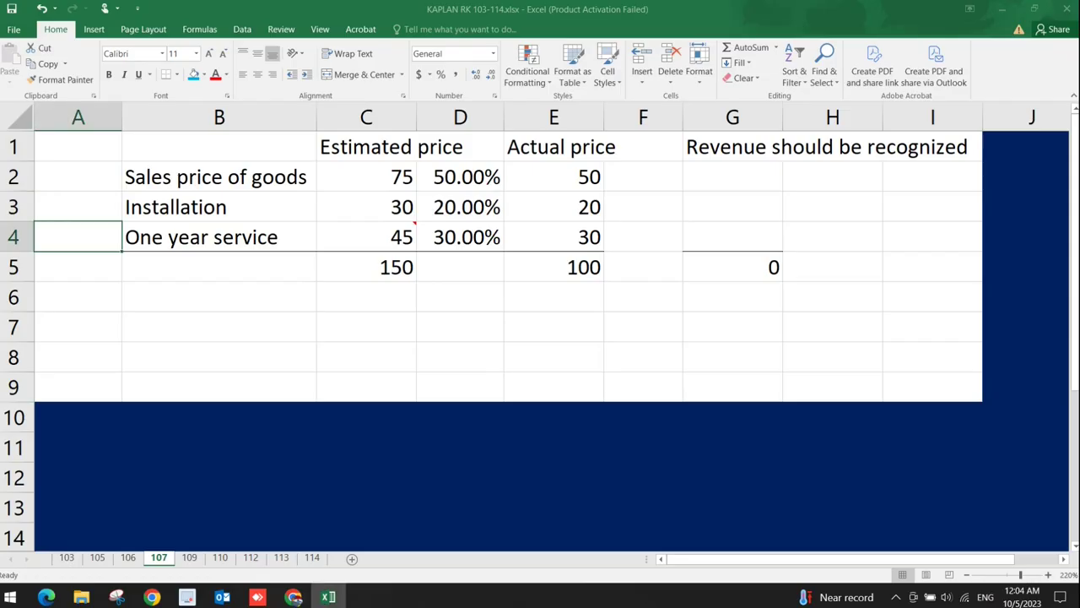
pyautogui.click(554, 236)
pyautogui.hotkey('alt', 'Tab')
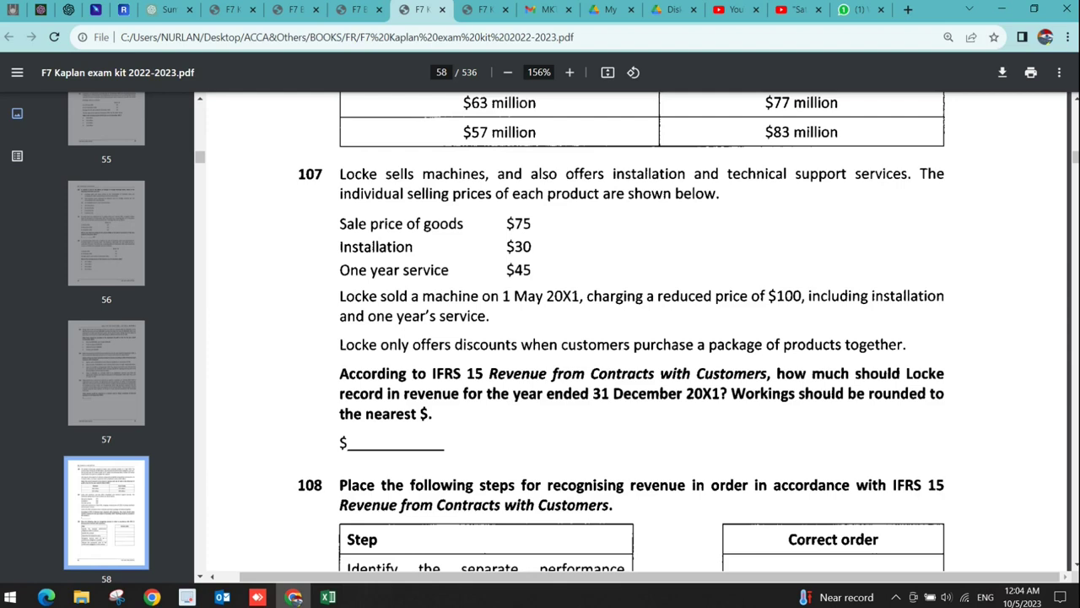
pyautogui.hotkey('alt', 'Tab')
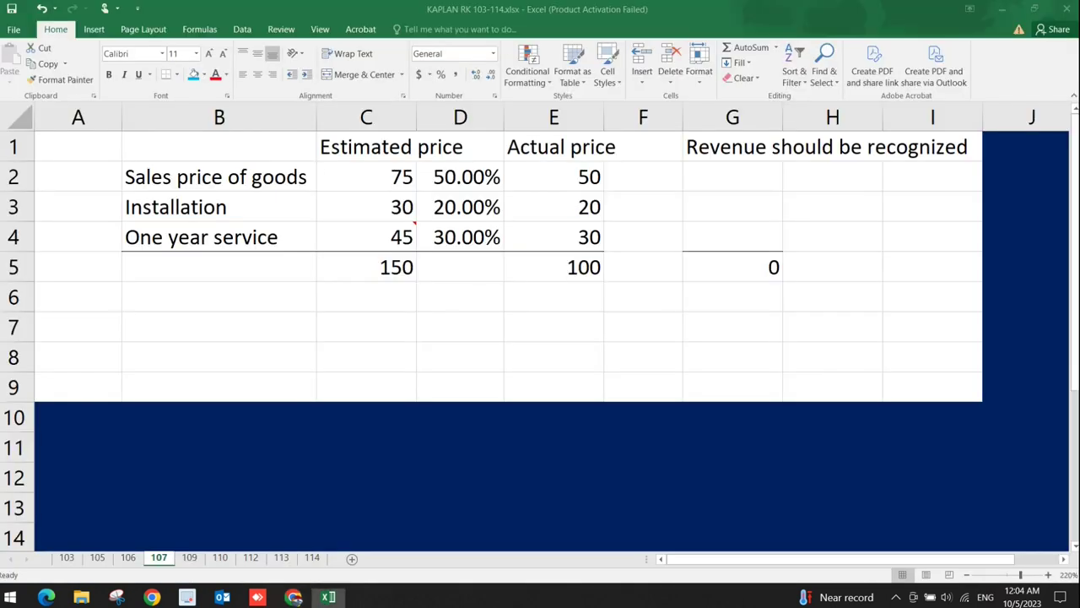
pyautogui.doubleClick(566, 237)
pyautogui.write('*/12')
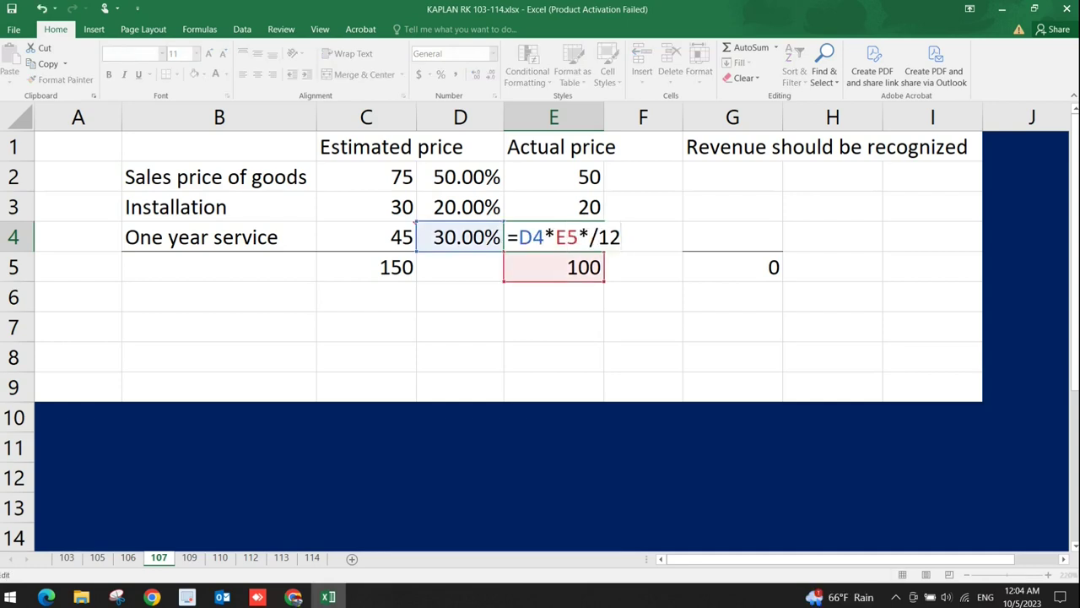
pyautogui.press('Return')
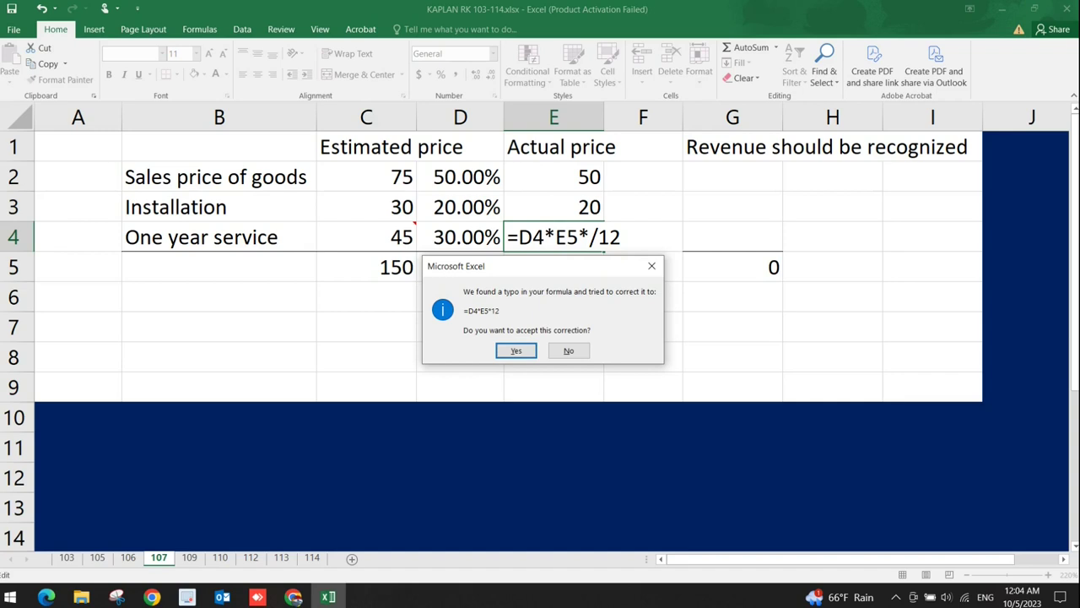
pyautogui.press('Return')
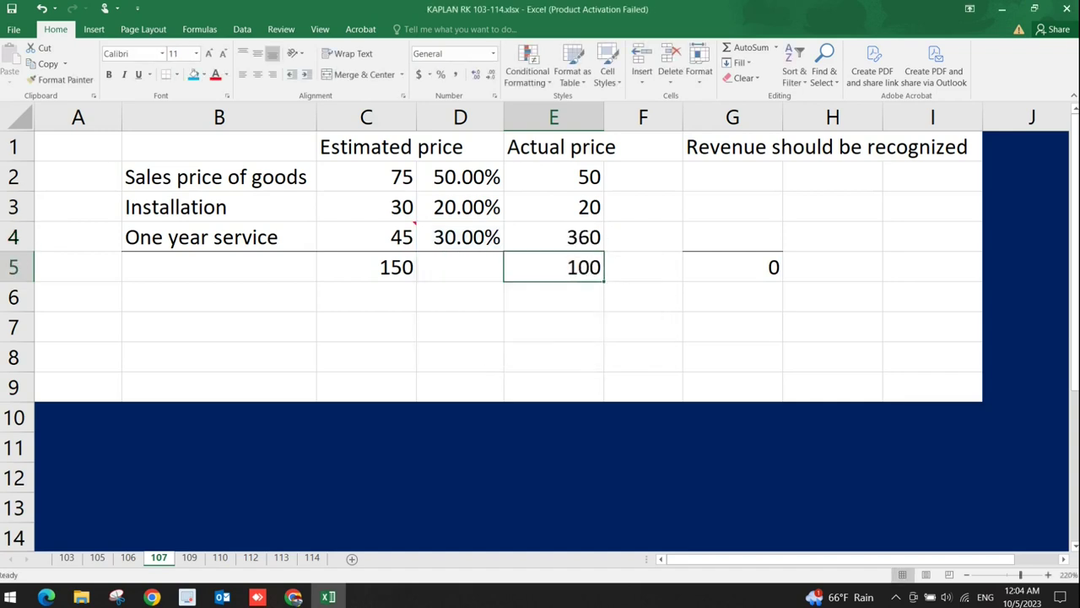
# - Correct the one-year service formula in E4 to prorate it for nine months, =D4*E5*9/12
pyautogui.doubleClick(589, 237)
pyautogui.hotkey('shift', 'Left')
pyautogui.click(589, 237)
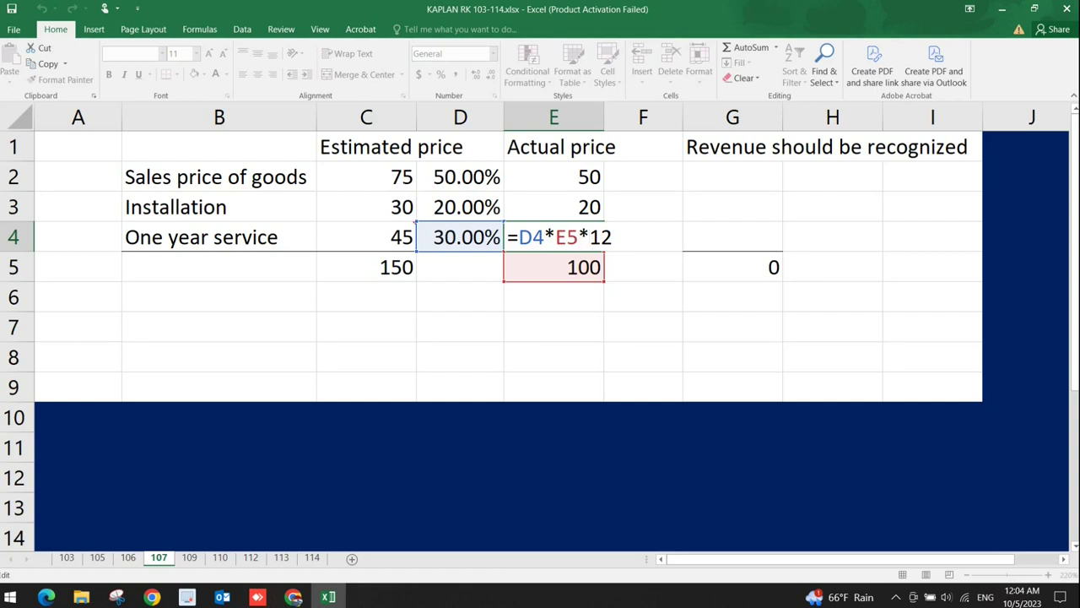
pyautogui.write('*')
pyautogui.press('BackSpace')
pyautogui.write('9/')
pyautogui.press('Return')
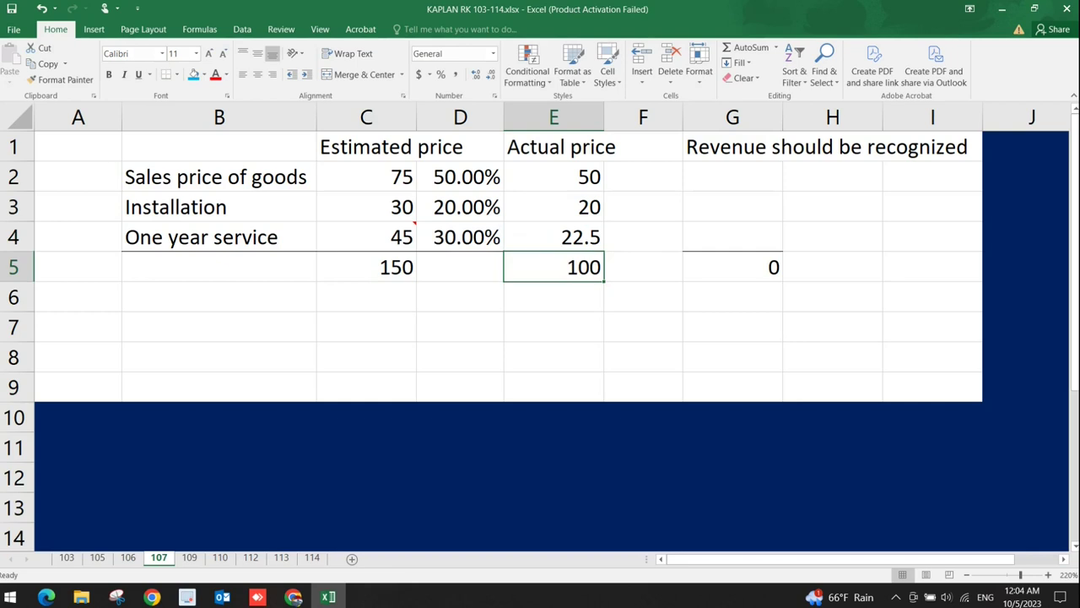
# - Change the months elapsed in E4 to 8, so the formula reads =D4*E5*8/12
pyautogui.press('Up')
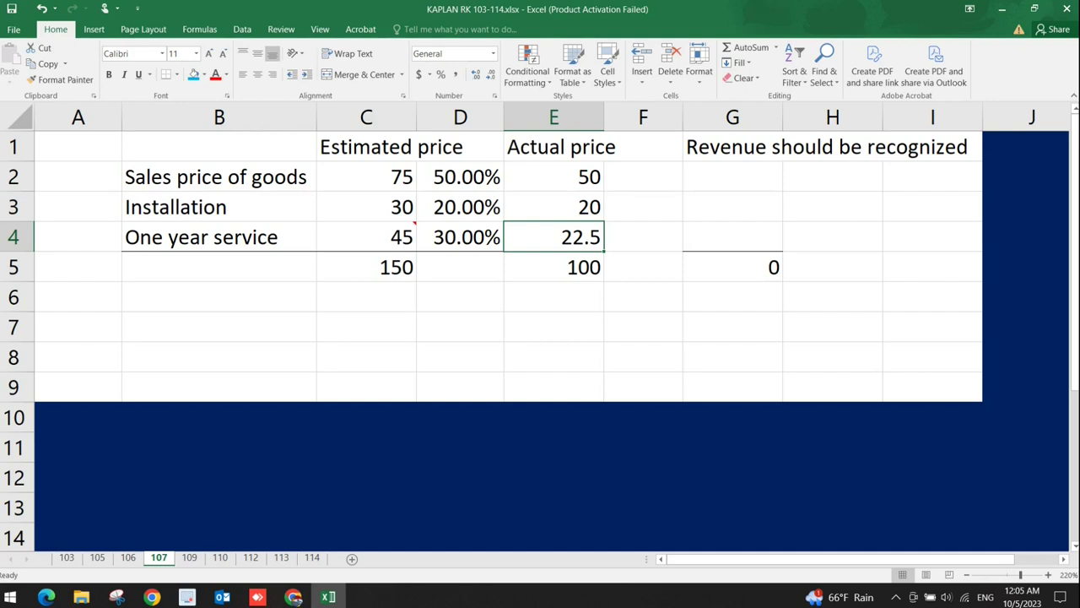
pyautogui.press('F2')
pyautogui.press('BackSpace')
pyautogui.write('8/12')
pyautogui.press('Return')
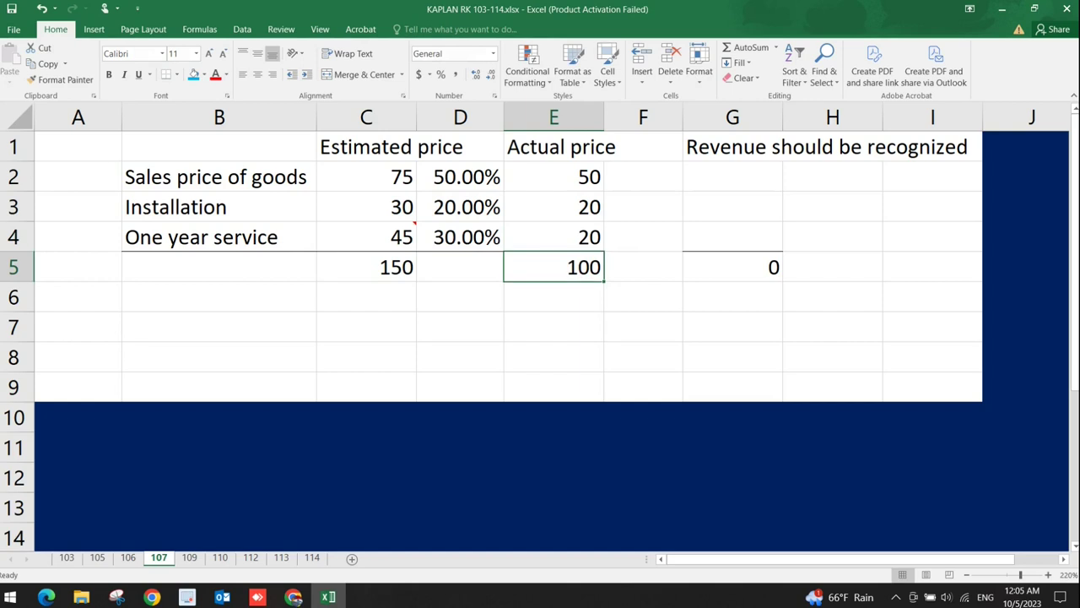
# - Check the sum of the recognisable amounts for goods, installation and service in E2:E4
pyautogui.moveTo(554, 176); pyautogui.dragTo(553, 236)
pyautogui.click(554, 267)
pyautogui.moveTo(553, 176); pyautogui.dragTo(553, 238)
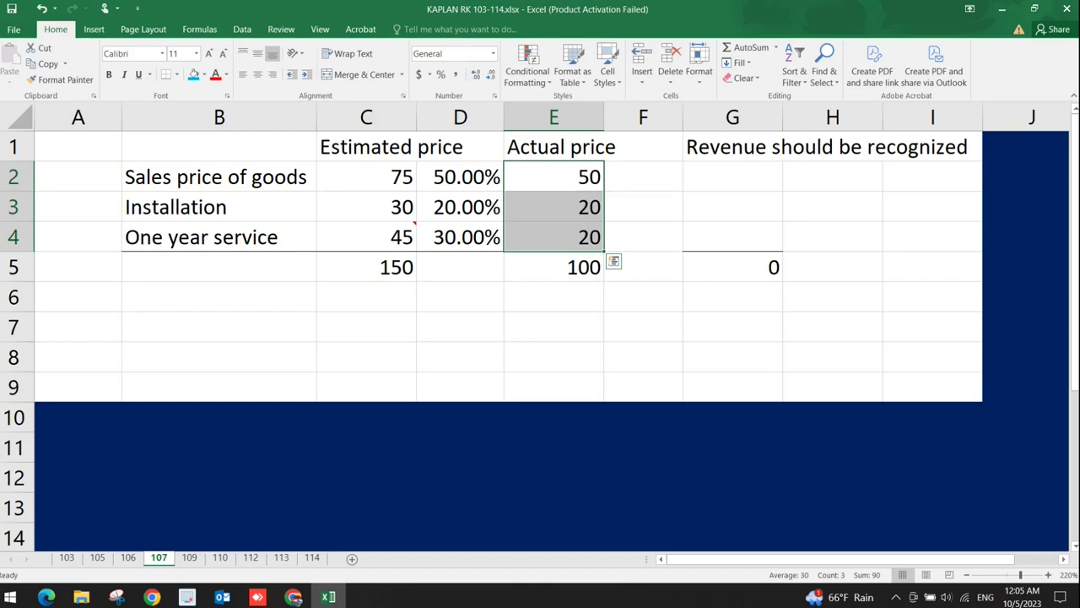
# - Switch to the exam kit PDF in Chrome and read from question 107 through questions 108 and 109
pyautogui.hotkey('alt', 'Tab')
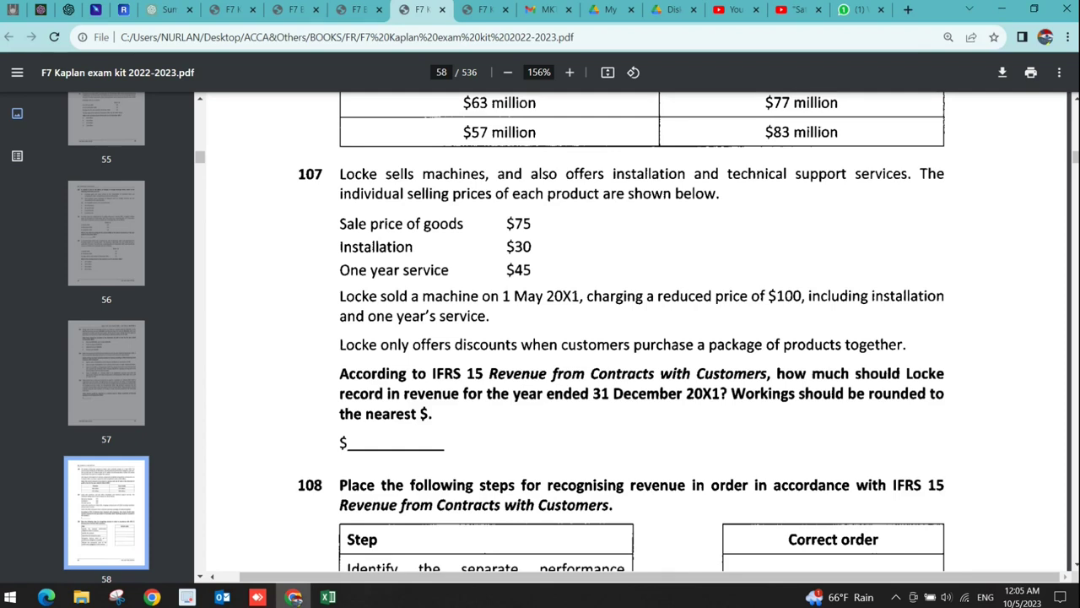
pyautogui.scroll(-5, 641, 337)
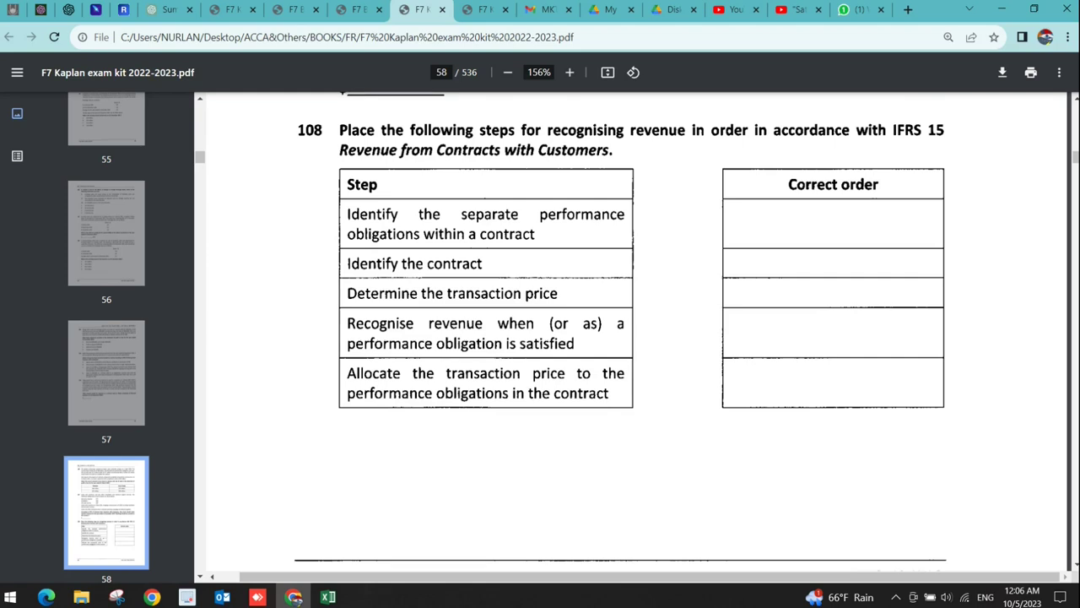
pyautogui.scroll(-6, 638, 334)
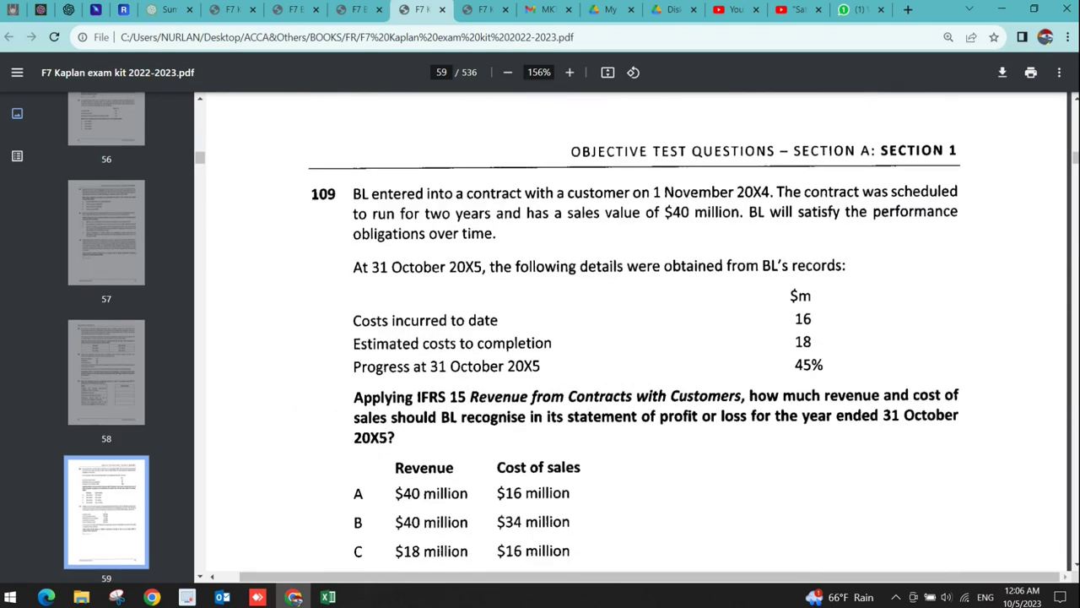
pyautogui.scroll(-1, 638, 343)
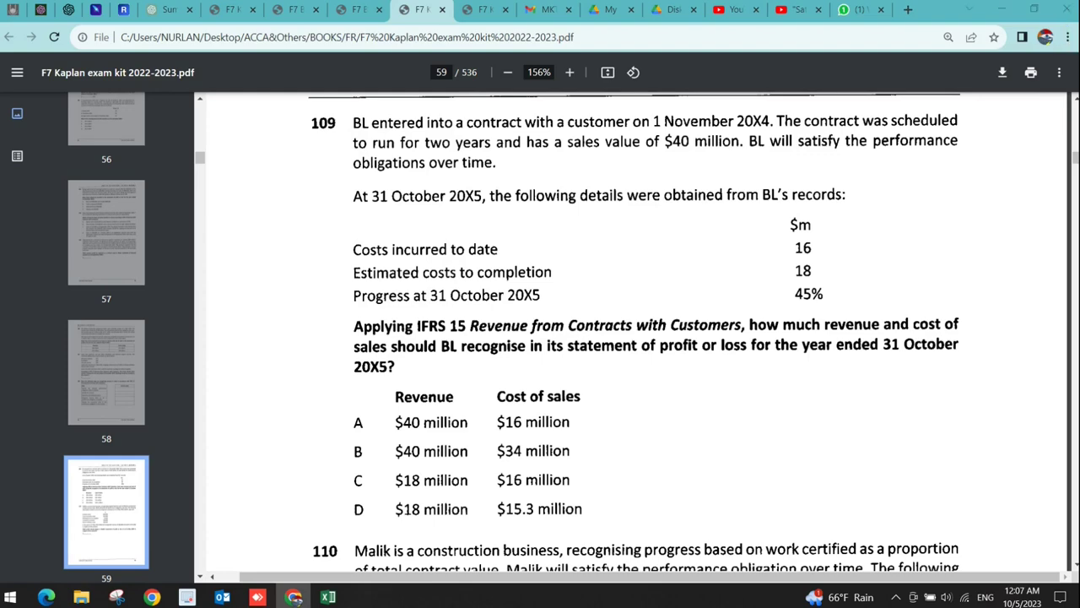
# - Switch to Excel and enter 40000 as the overall contract's sales in J2 of sheet 109
pyautogui.hotkey('alt', 'Tab')
pyautogui.write('40000')
pyautogui.press('Return')
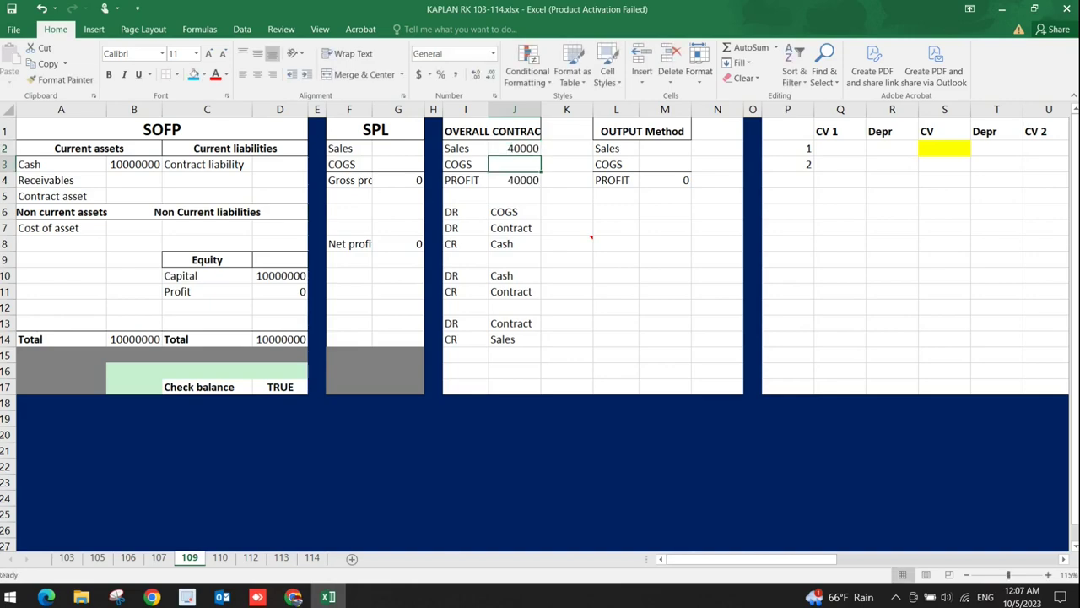
# - Look up the costs incurred to date in question 109 and enter them as -16000 in the overall contract's COGS cell J3
pyautogui.hotkey('alt', 'Tab')
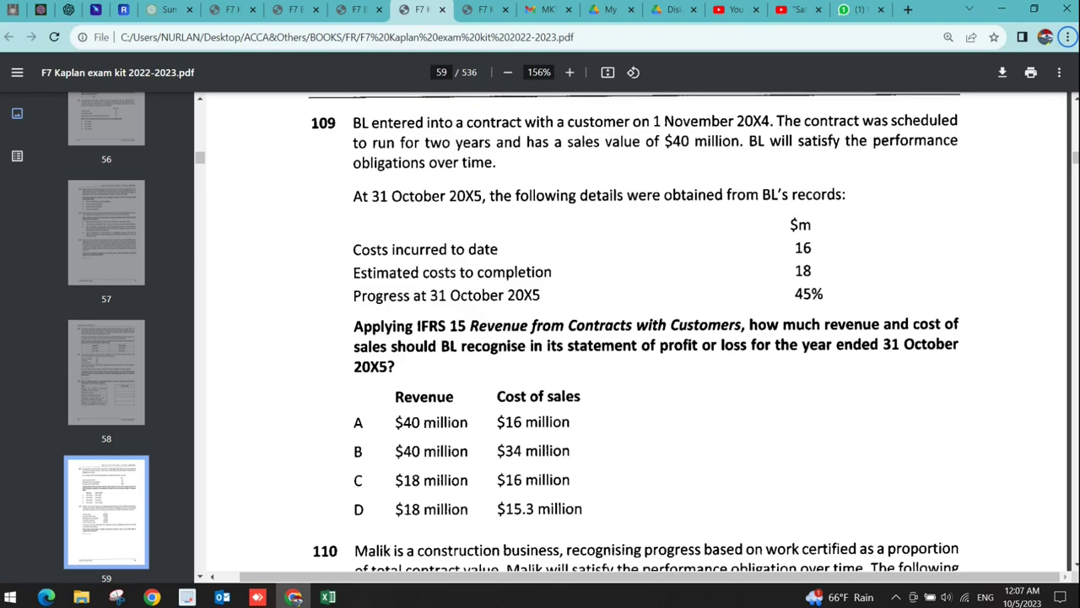
pyautogui.hotkey('alt', 'Tab')
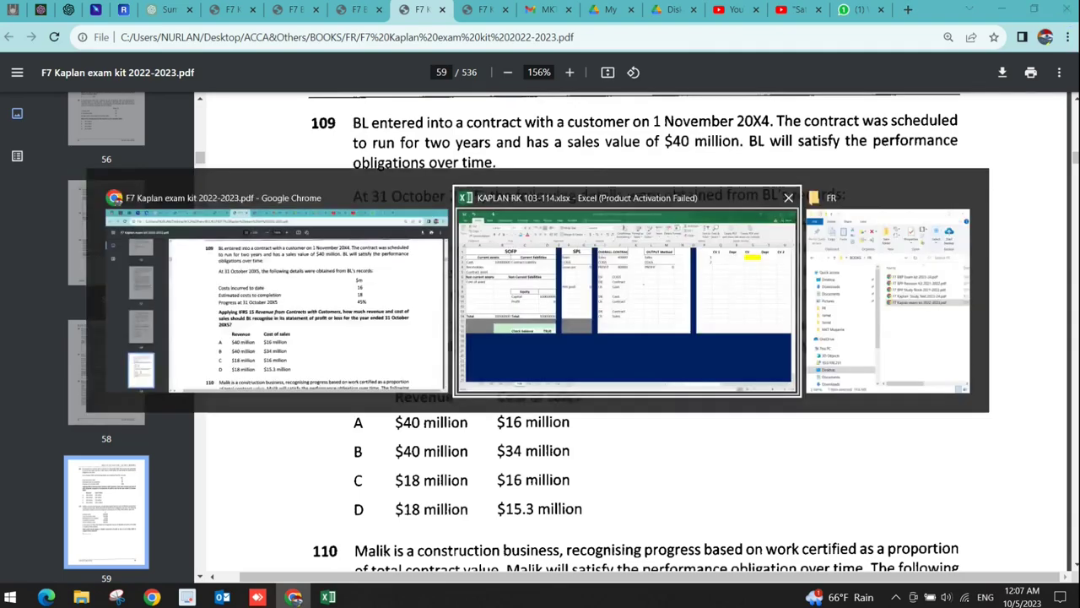
pyautogui.write('-16000')
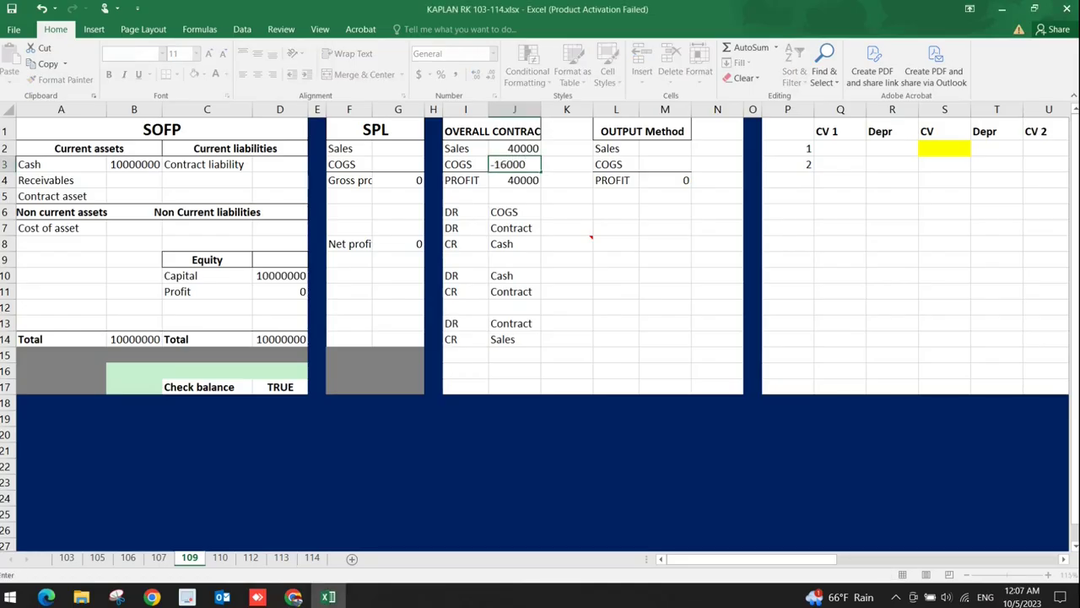
pyautogui.press('Return')
pyautogui.hotkey('alt', 'Tab')
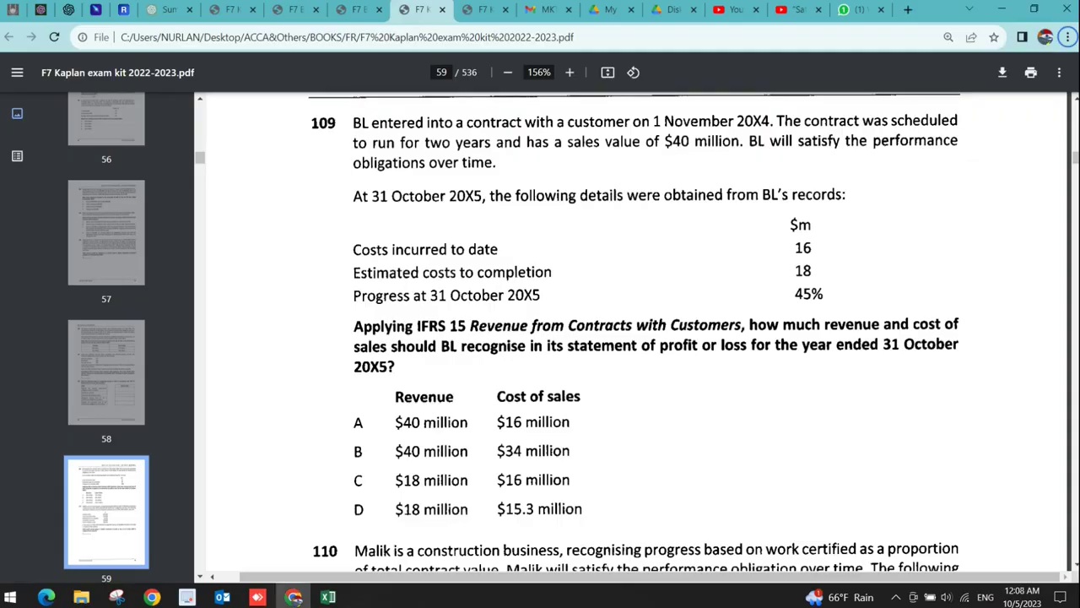
pyautogui.hotkey('alt', 'Tab')
pyautogui.doubleClick(518, 164)
pyautogui.press('Tab')
pyautogui.doubleClick(530, 164)
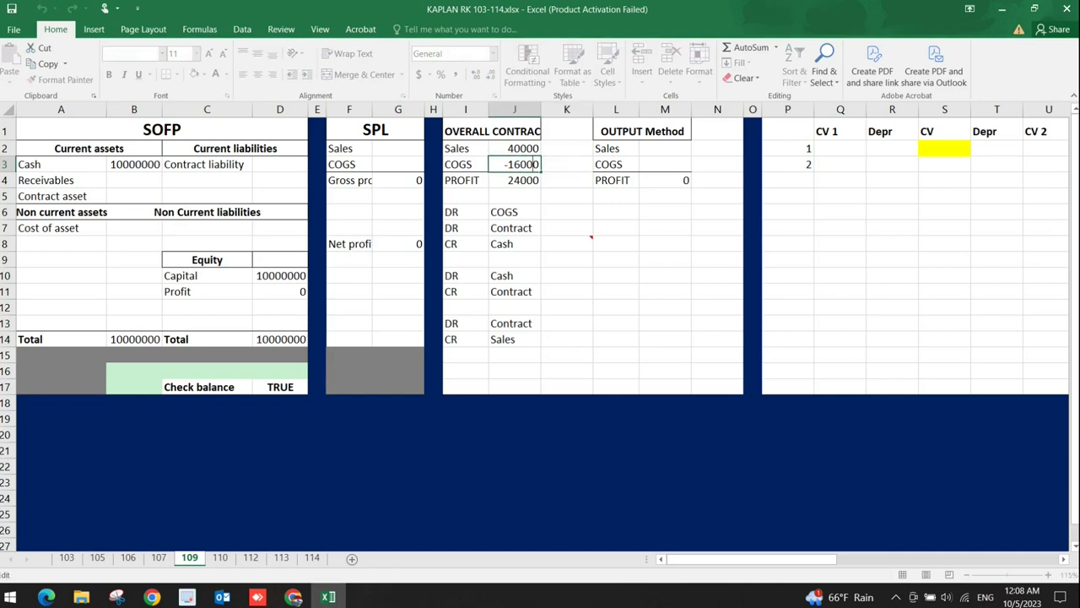
pyautogui.write('-18000')
pyautogui.press('Return')
# - Look up the contract's progress in question 109 and enter it as a percentage, 45%, in N3 beside the Output Method COGS
pyautogui.hotkey('alt', 'Tab')
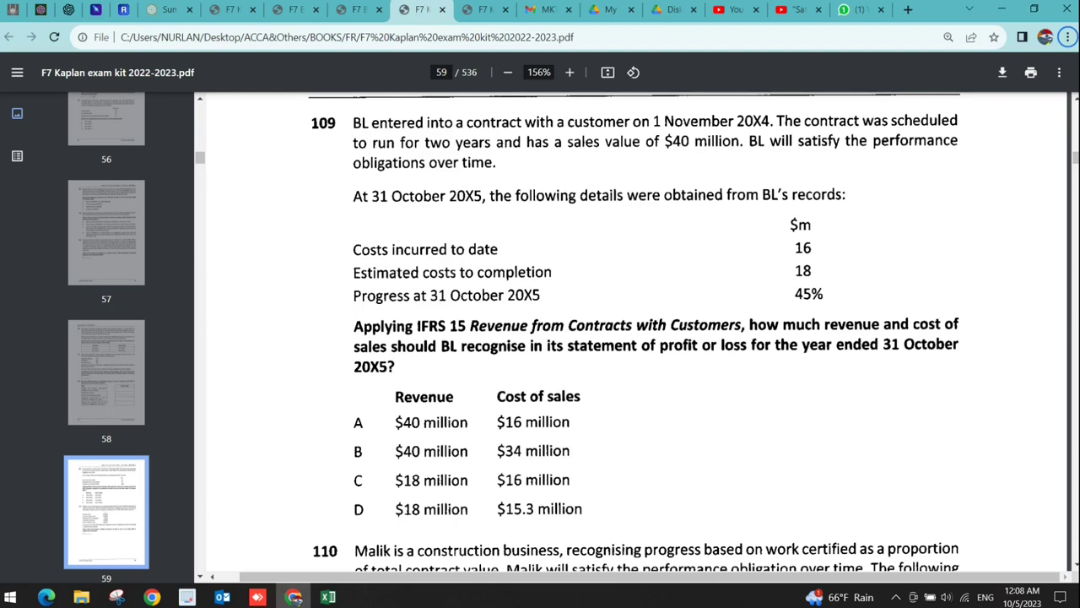
pyautogui.hotkey('alt', 'Tab')
pyautogui.hotkey('alt', 'Tab')
pyautogui.hotkey('alt', 'Tab')
pyautogui.click(716, 164)
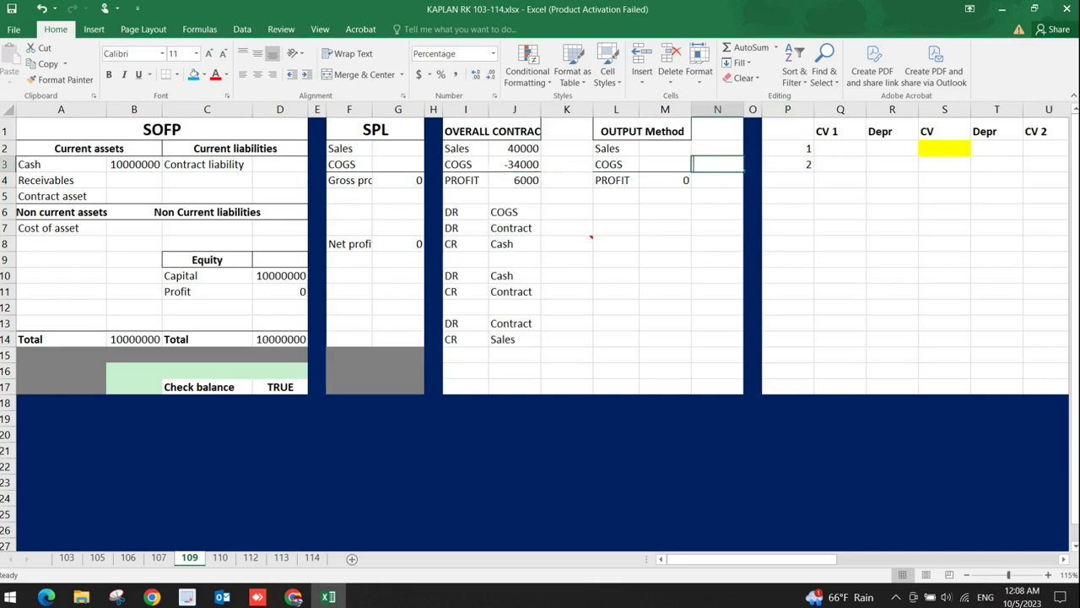
pyautogui.write('=')
pyautogui.press('Left')
pyautogui.press('BackSpace')
pyautogui.press('Escape')
pyautogui.write('45')
pyautogui.press('Return')
pyautogui.press('Up')
pyautogui.hotkey('ctrl', 'shift', '5')
pyautogui.write('45')
pyautogui.press('Return')
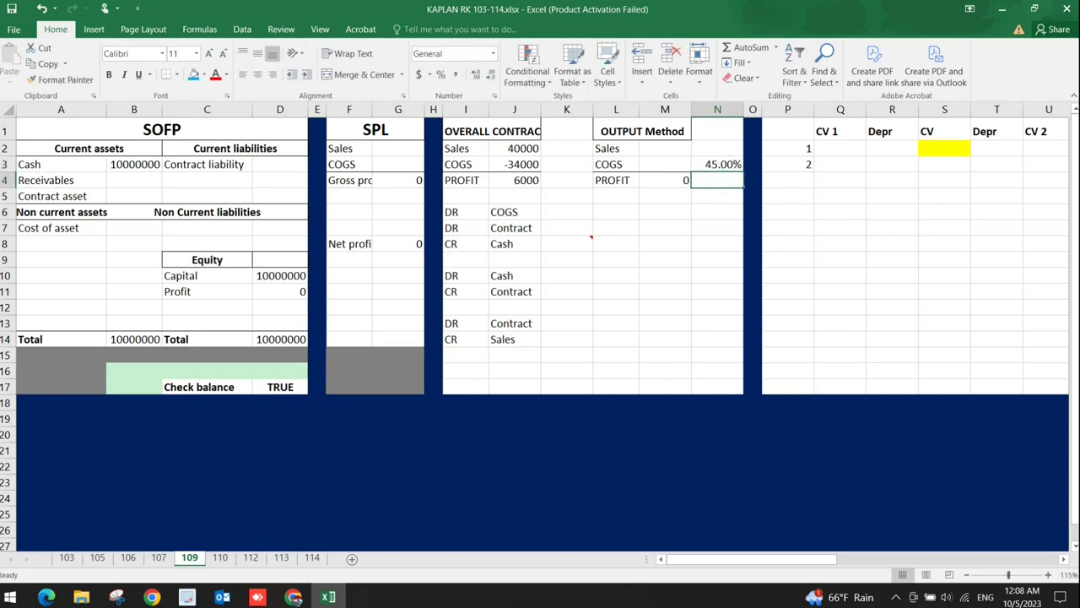
pyautogui.press('Left')
pyautogui.press('Left')
pyautogui.press('Up')
pyautogui.press('Up')
pyautogui.press('Right')
pyautogui.press('Right')
pyautogui.press('Down')
pyautogui.press('Left')
pyautogui.press('Left')
pyautogui.press('Left')
pyautogui.press('F2')
pyautogui.press('Return')
pyautogui.press('Right')
pyautogui.press('Right')
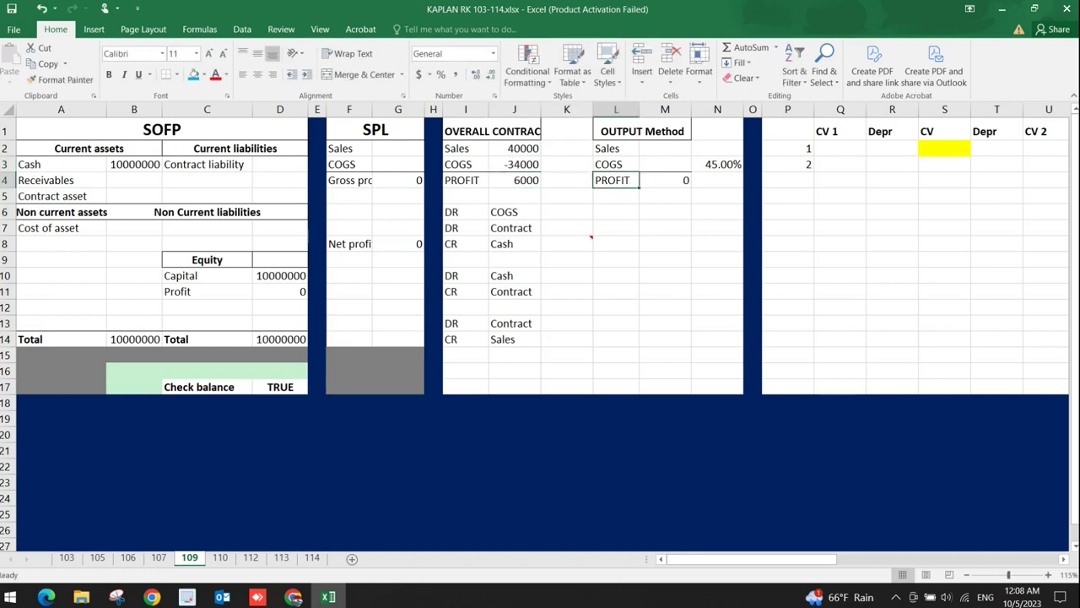
# - Calculate the Output Method COGS in M3 by multiplying the overall contract's COGS by the progress, =J3*N3
pyautogui.press('Up')
pyautogui.press('Right')
pyautogui.write('=')
pyautogui.press('Left')
pyautogui.press('Left')
pyautogui.press('Left')
pyautogui.write('*')
pyautogui.press('Right')
pyautogui.press('Return')
pyautogui.press('Up')
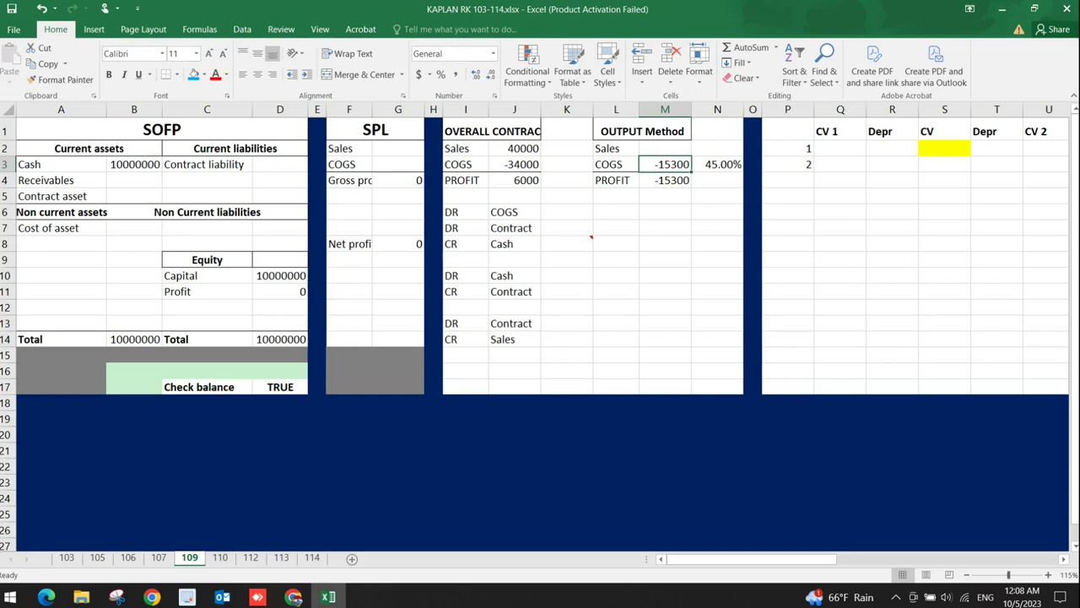
# - Review how the overall contract's COGS in J3 is built up and compare it with the Output Method COGS in M3
pyautogui.press('Up')
pyautogui.press('Right')
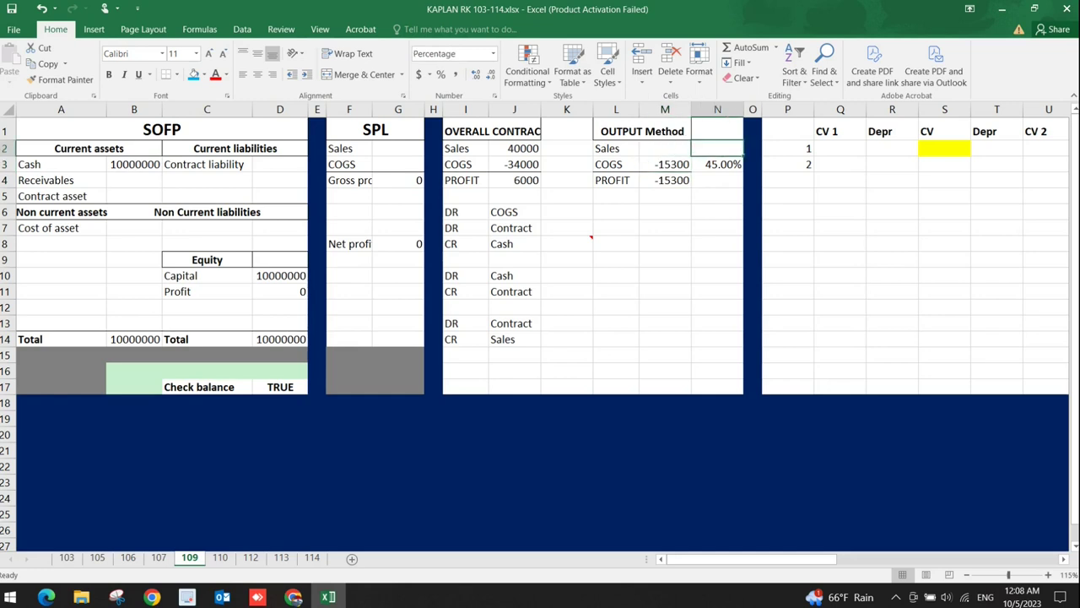
pyautogui.click(665, 212)
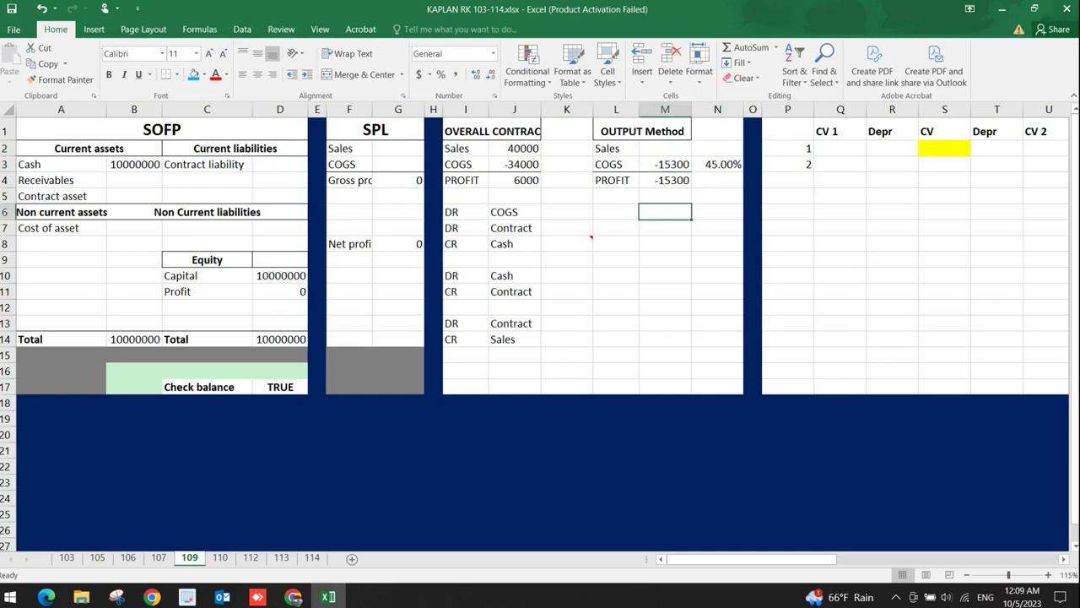
pyautogui.doubleClick(524, 164)
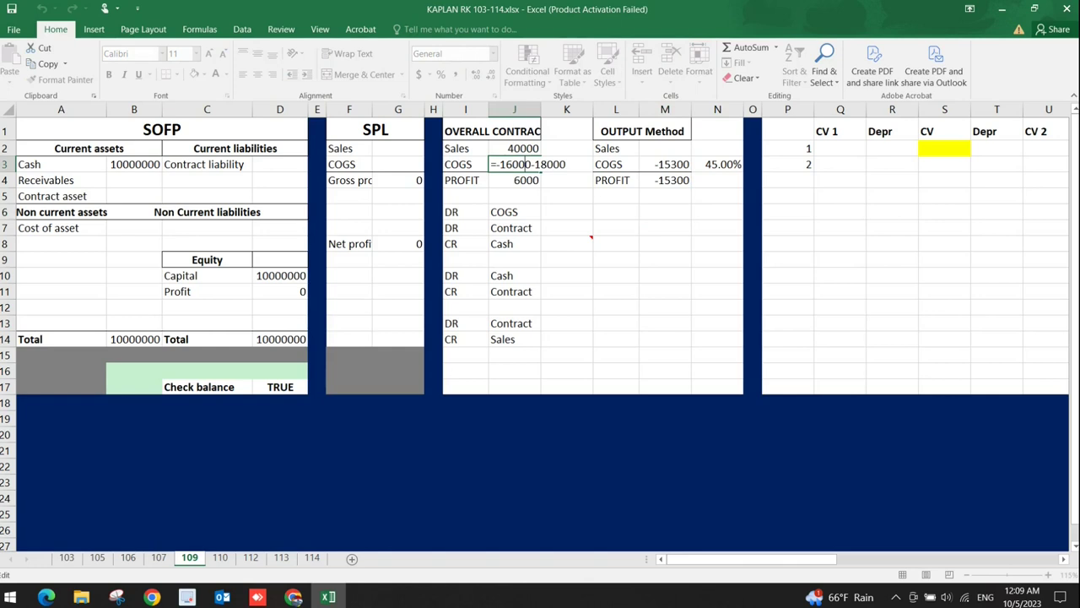
pyautogui.click(665, 196)
pyautogui.press('Up')
pyautogui.press('Up')
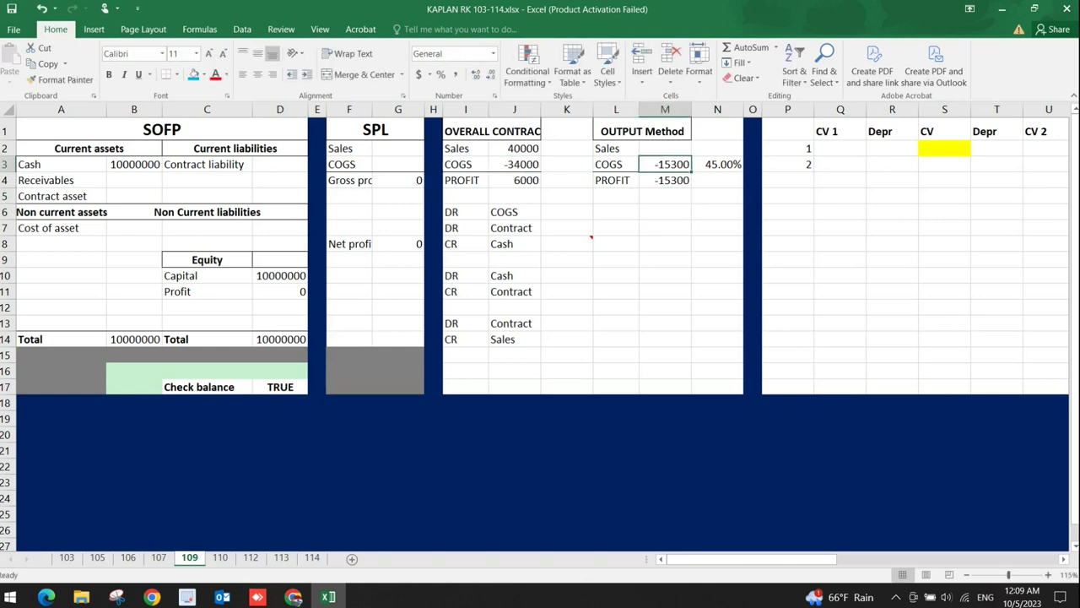
pyautogui.doubleClick(511, 164)
pyautogui.click(665, 212)
pyautogui.click(514, 164)
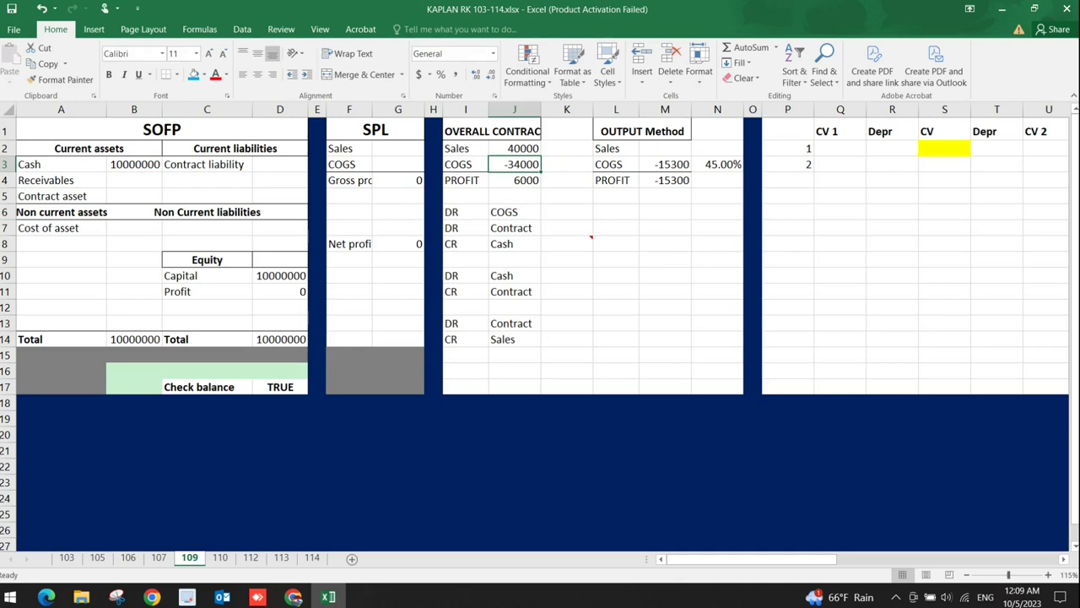
# - Try a cost-based progress ratio in N6 with =16/34, and clear the cell again
pyautogui.click(717, 212)
pyautogui.write('=1')
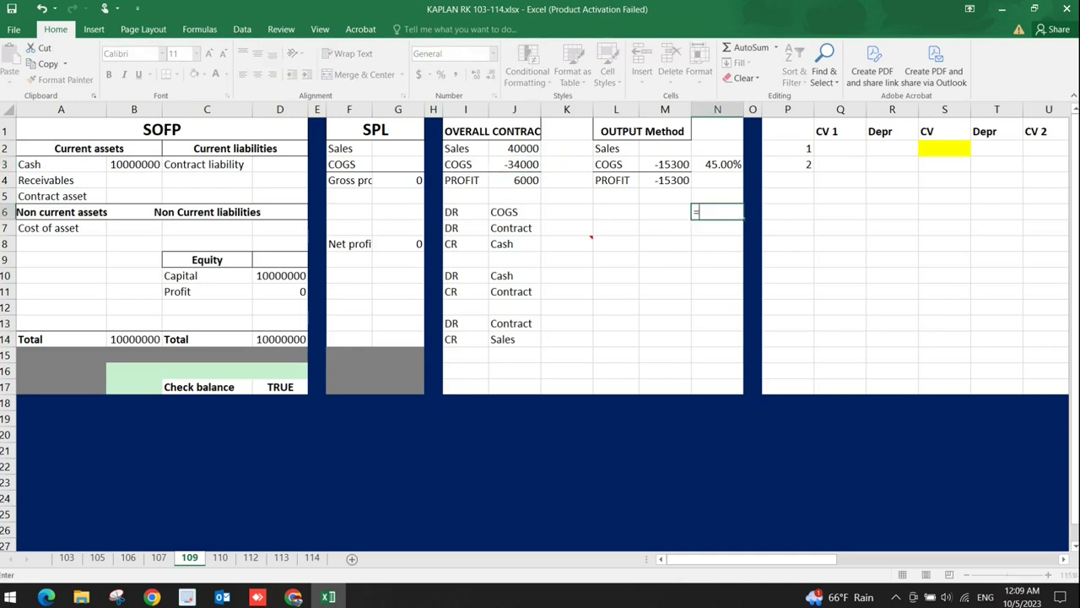
pyautogui.write('6/34')
pyautogui.press('Return')
pyautogui.press('Up')
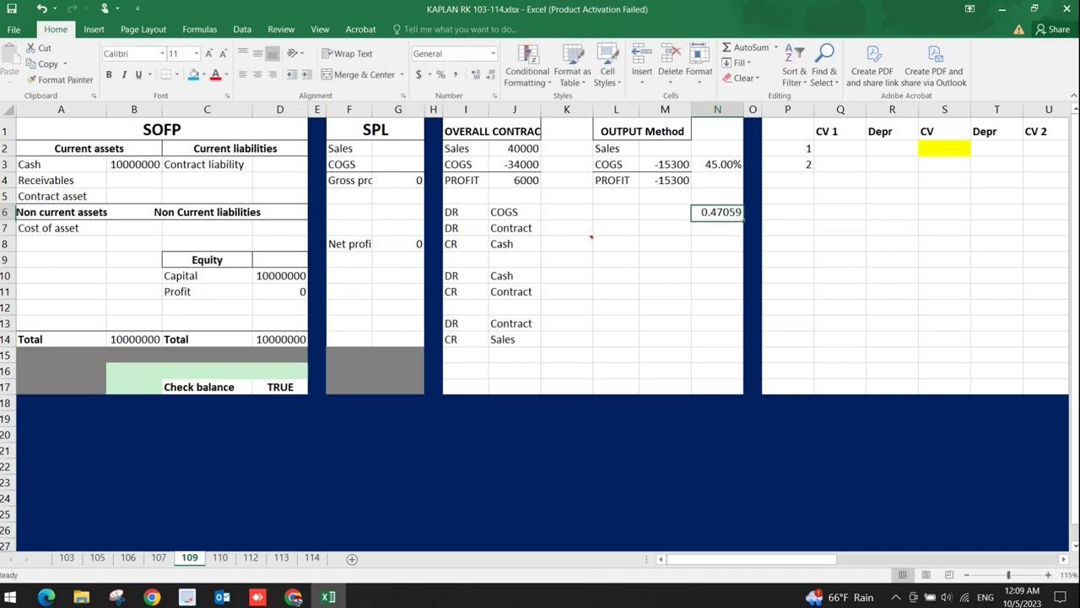
pyautogui.press('Delete')
# - Copy the progress percentage from N3 into N2 beside the Output Method sales
pyautogui.press('Left')
pyautogui.press('Up')
pyautogui.press('Up')
pyautogui.press('Up')
pyautogui.press('Right')
pyautogui.press('Up')
pyautogui.write('=')
pyautogui.press('Left')
pyautogui.press('Return')
pyautogui.hotkey('ctrl', 'c')
pyautogui.press('Up')
pyautogui.hotkey('ctrl', 'v')
# - Calculate the Output Method sales in M2 by multiplying the overall contract's sales by the progress, =J2*N2
pyautogui.press('Left')
pyautogui.press('Left')
pyautogui.press('Right')
pyautogui.press('Escape')
pyautogui.write('=')
pyautogui.press('Left')
pyautogui.press('Left')
pyautogui.press('Left')
pyautogui.write('*')
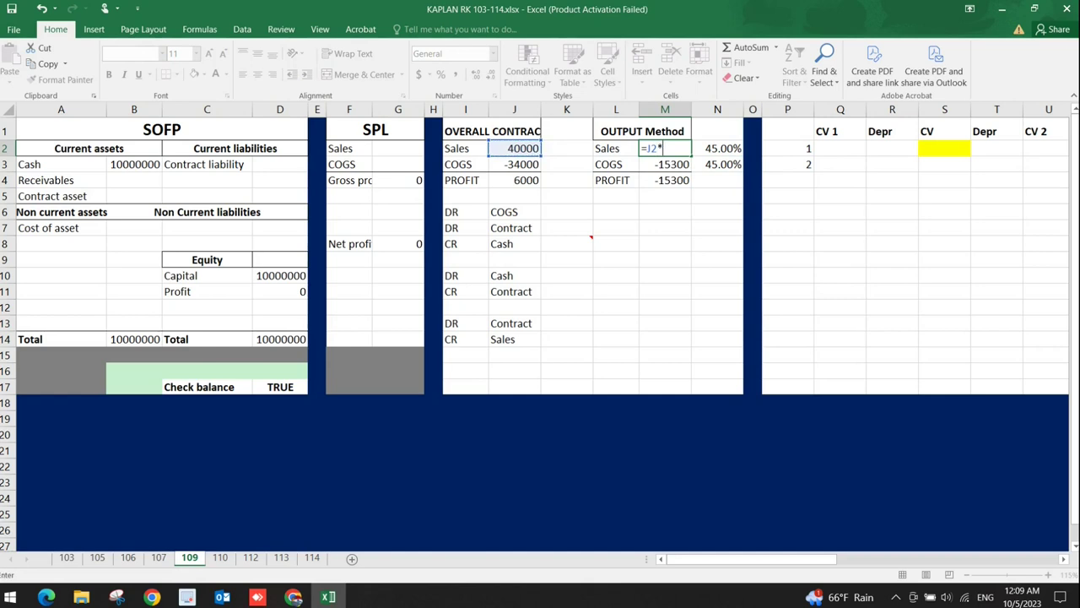
pyautogui.press('Right')
pyautogui.press('Return')
pyautogui.press('Up')
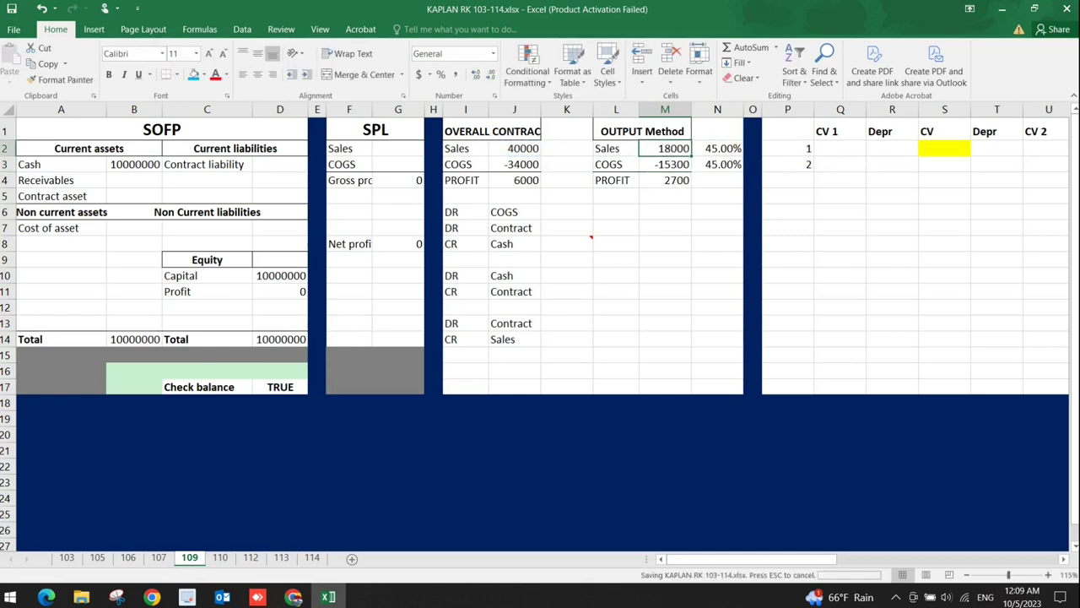
# - Compare the Output Method sales and COGS on sheet 109 with question 109's data and answer options in the exam kit PDF
pyautogui.press('Down')
pyautogui.press('Down')
pyautogui.press('Up')
pyautogui.press('Up')
pyautogui.press('Left')
pyautogui.press('Left')
pyautogui.press('Down')
pyautogui.hotkey('alt', 'Tab')
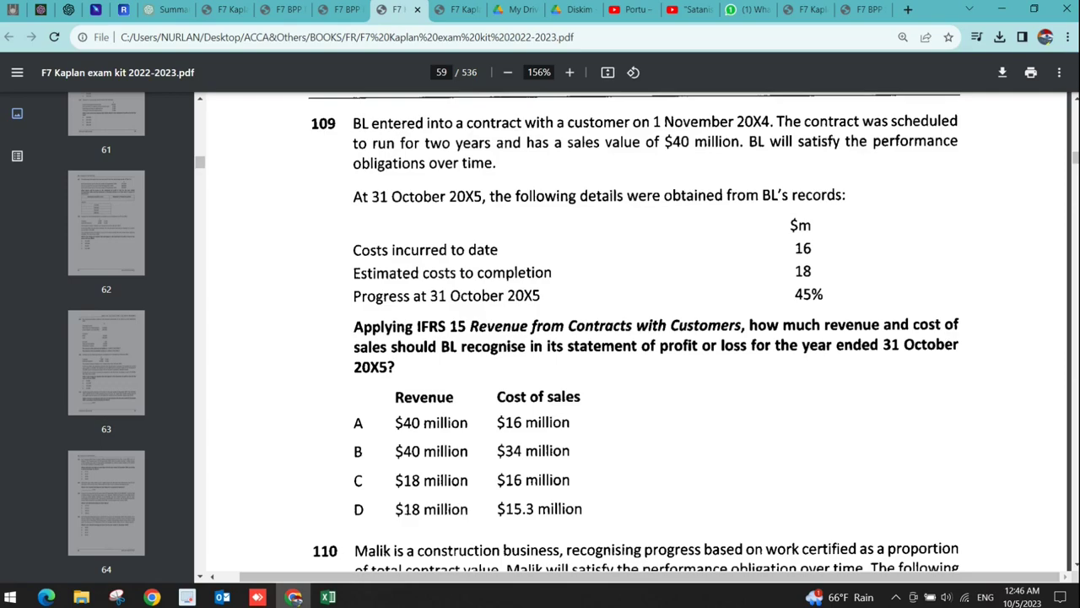
pyautogui.hotkey('alt', 'Tab')
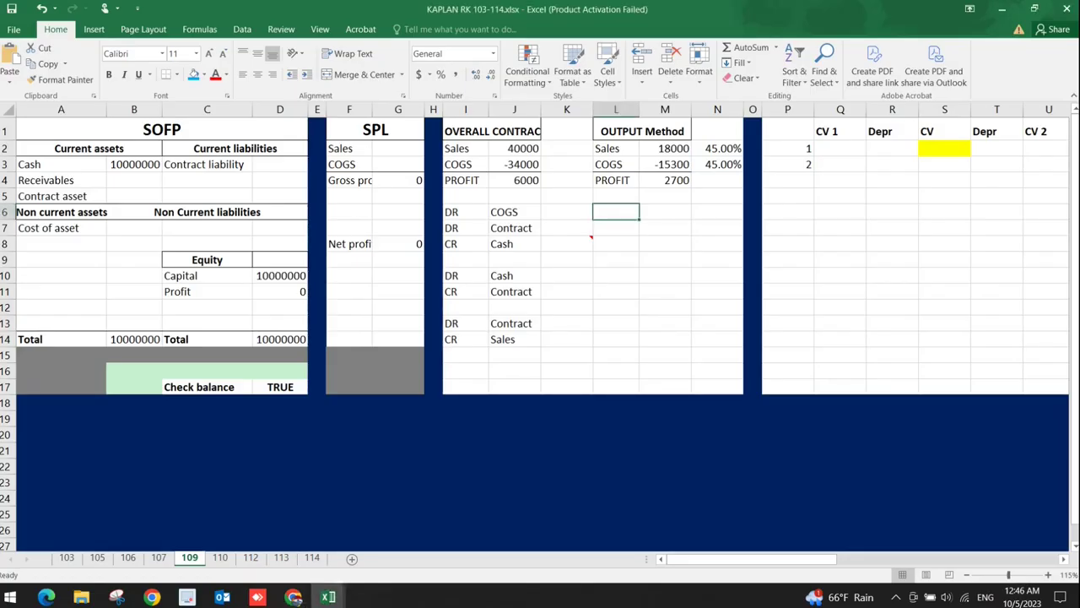
pyautogui.hotkey('alt', 'Tab')
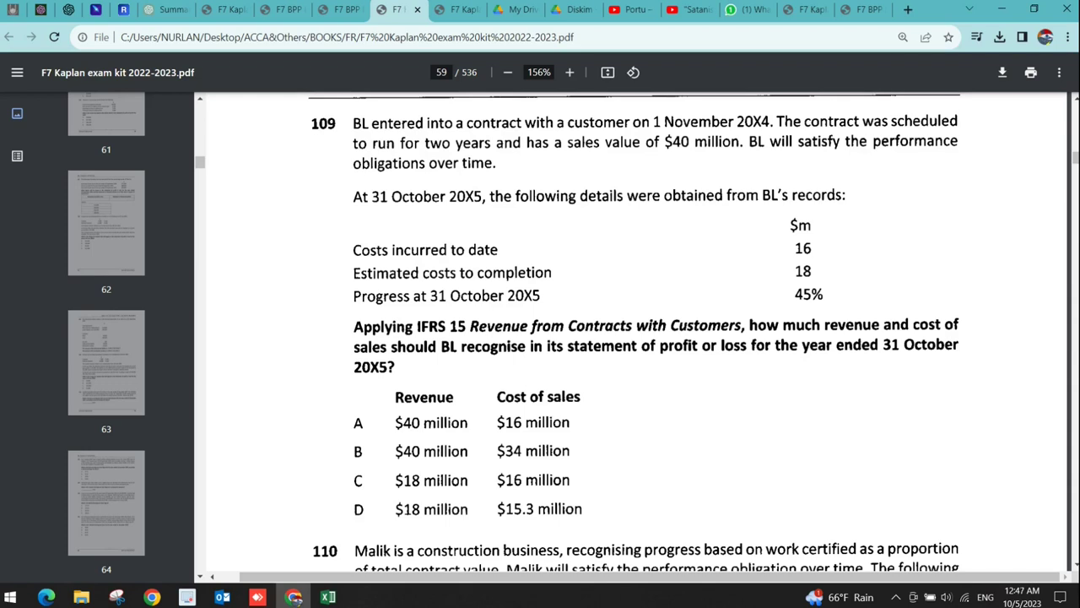
pyautogui.scroll(-1, 633, 329)
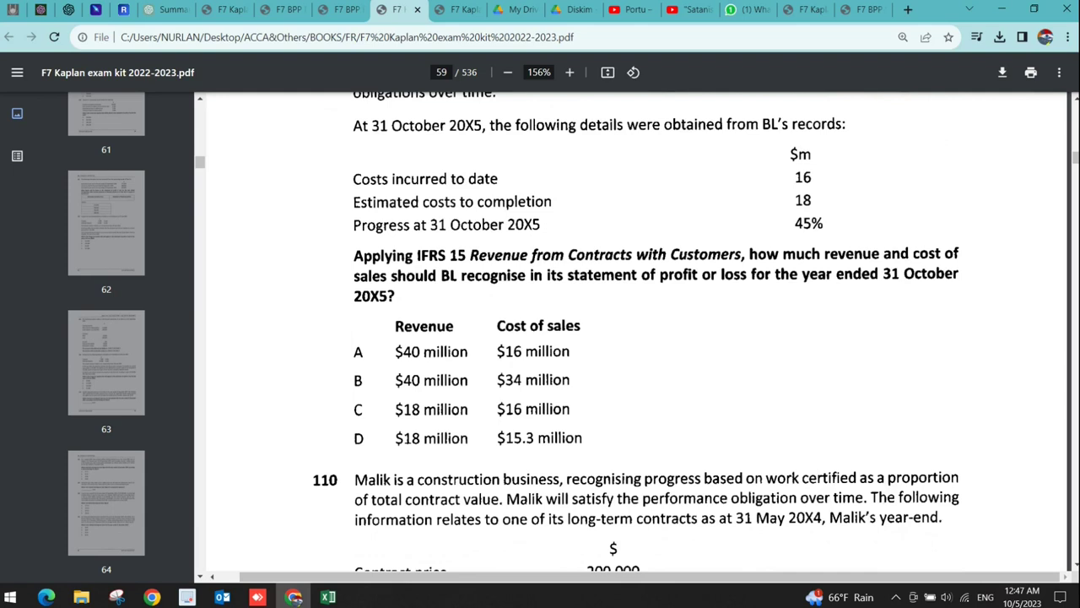
pyautogui.scroll(1, 633, 330)
pyautogui.hotkey('alt', 'Tab')
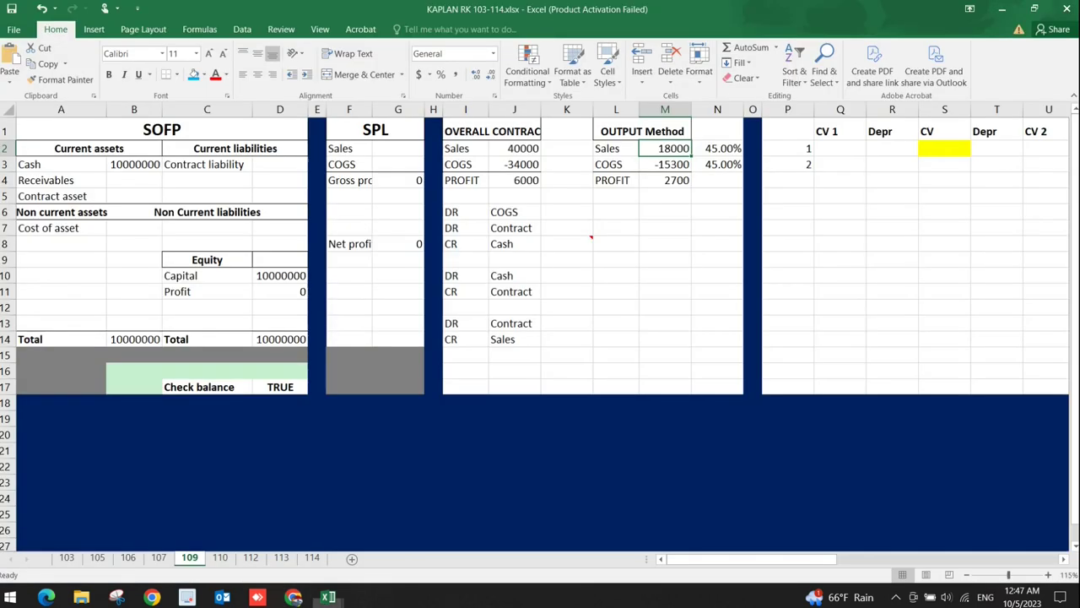
pyautogui.hotkey('alt', 'Tab')
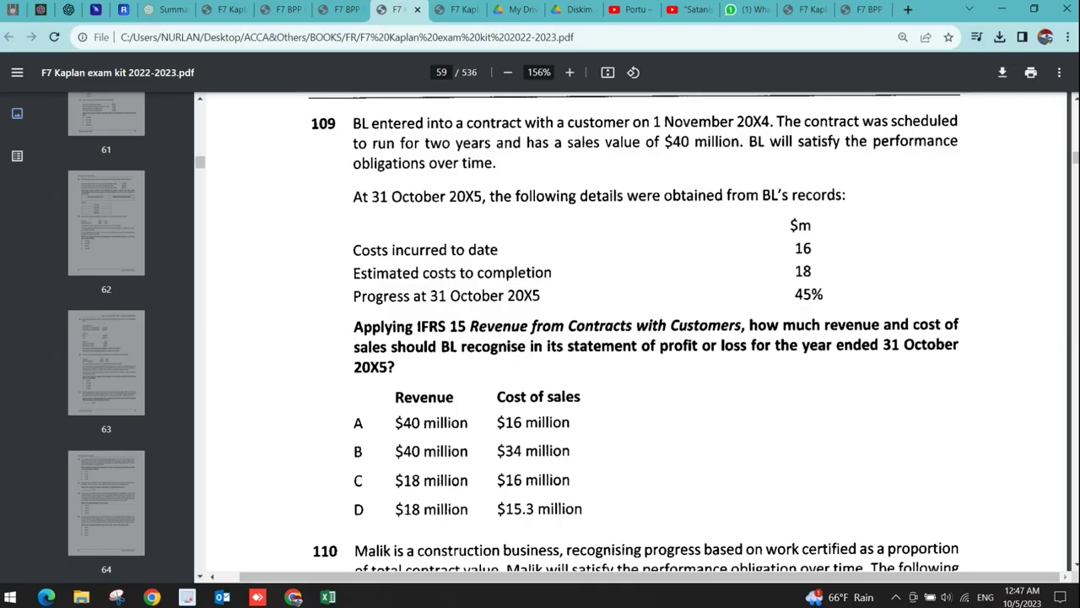
# - Read the exam kit's worked answer to question 109 on page 260, enlarged to 125%, and compare its cost of sales with M3
pyautogui.hotkey('ctrl', 'Tab')
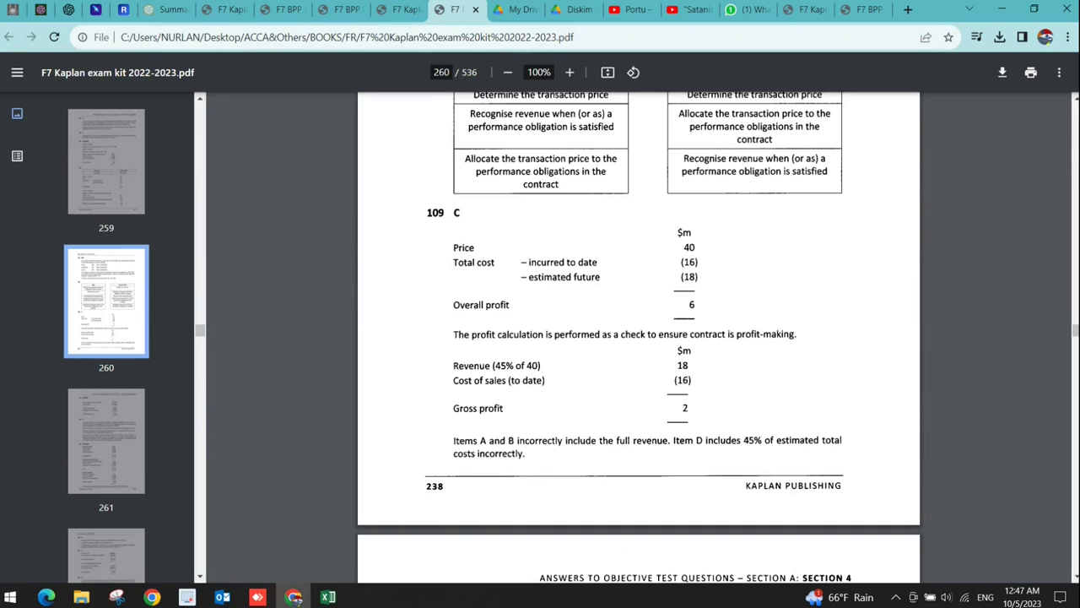
pyautogui.hotkey('ctrl', '+')
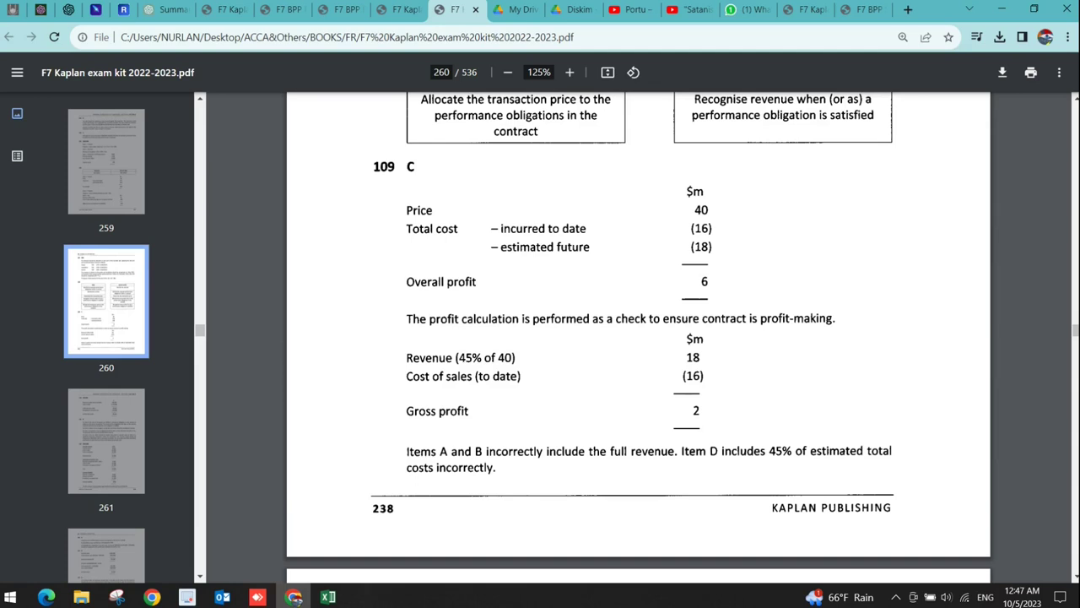
pyautogui.hotkey('alt', 'Tab')
pyautogui.click(717, 164)
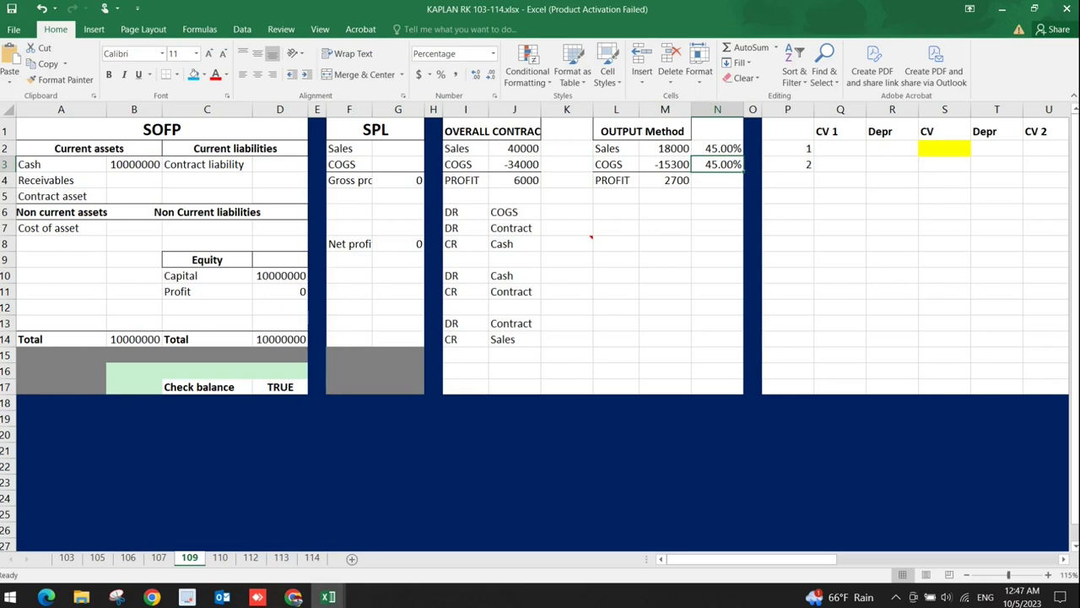
pyautogui.click(664, 195)
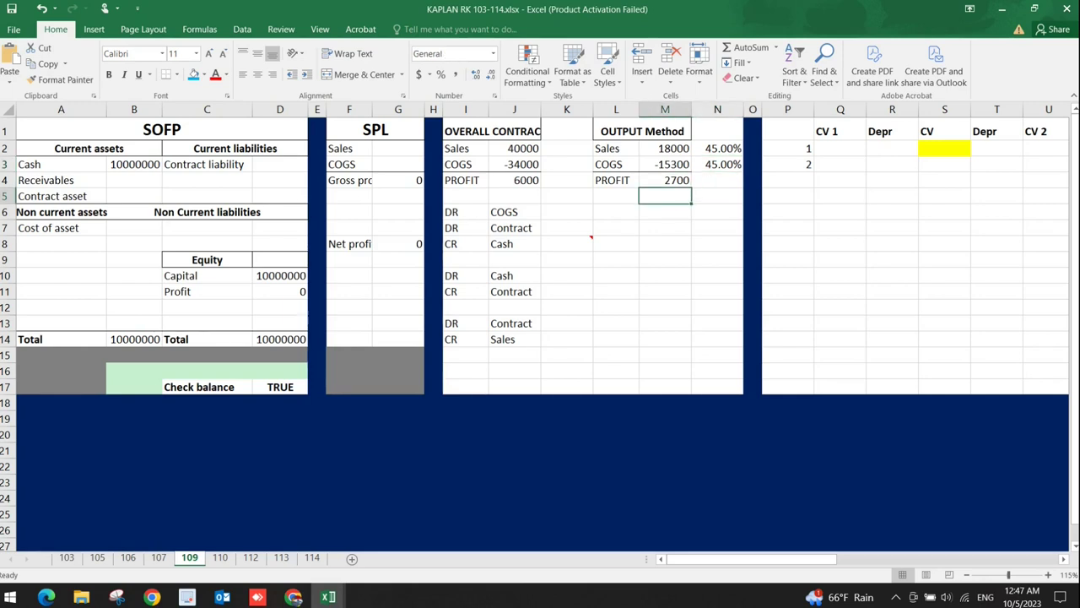
pyautogui.hotkey('alt', 'Tab')
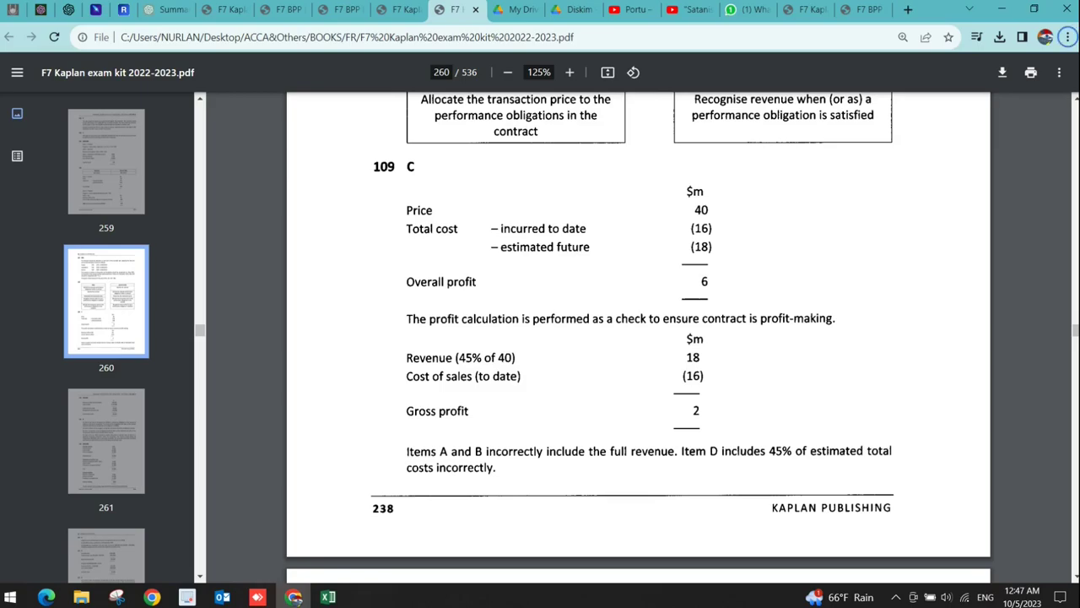
pyautogui.hotkey('alt', 'Tab')
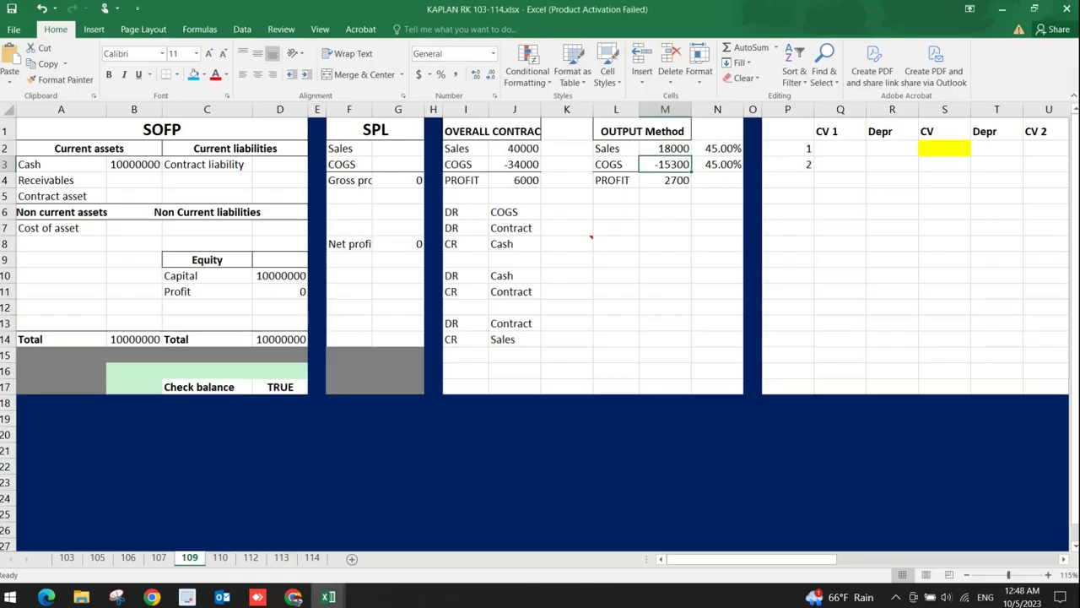
pyautogui.click(615, 227)
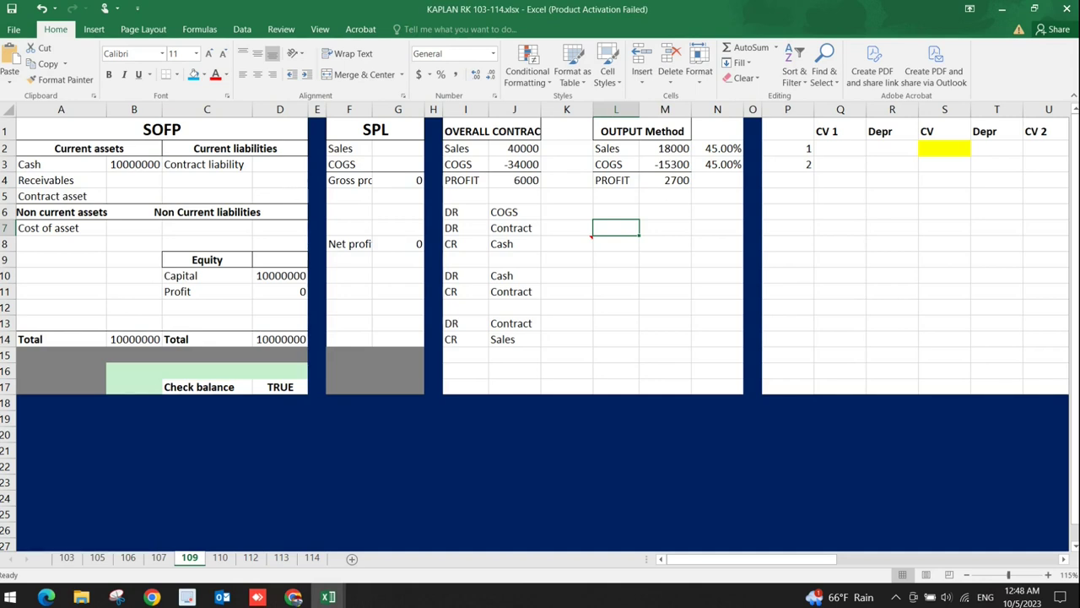
pyautogui.click(615, 164)
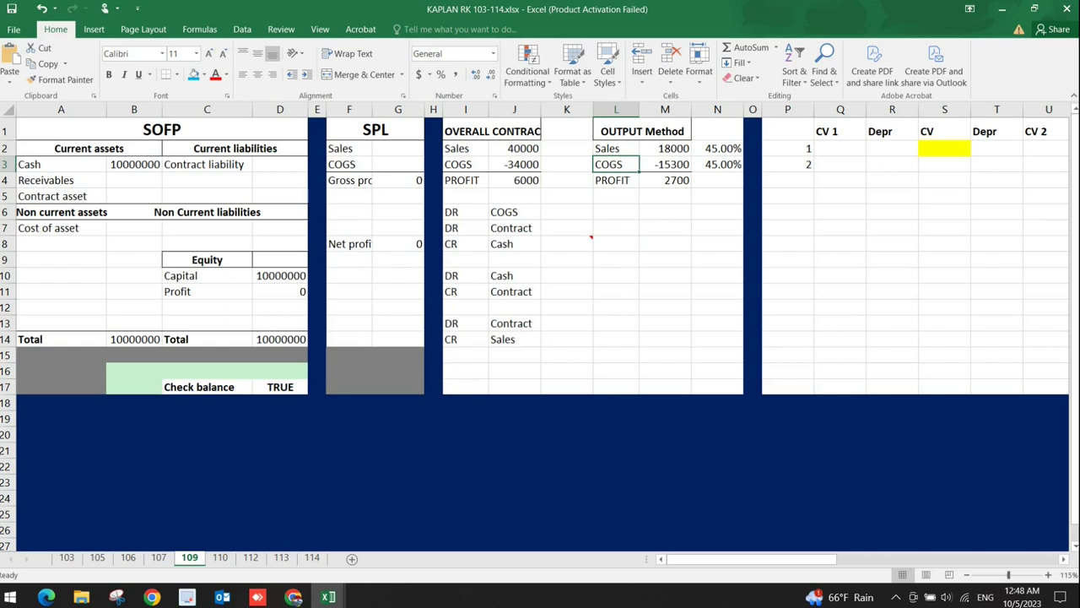
pyautogui.click(664, 164)
pyautogui.click(514, 228)
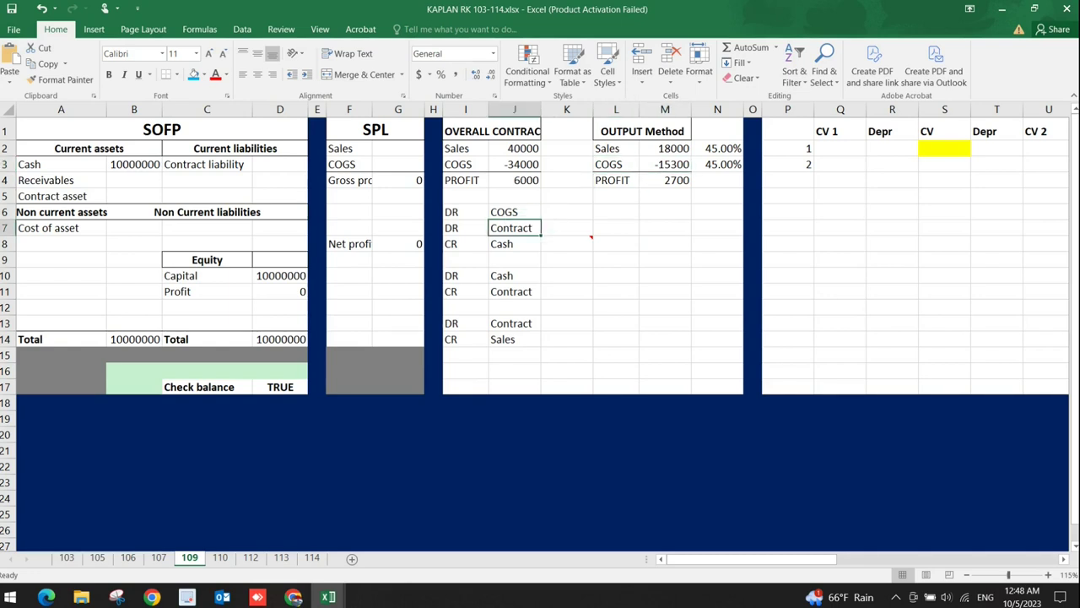
pyautogui.doubleClick(507, 164)
pyautogui.moveTo(530, 163); pyautogui.dragTo(501, 163)
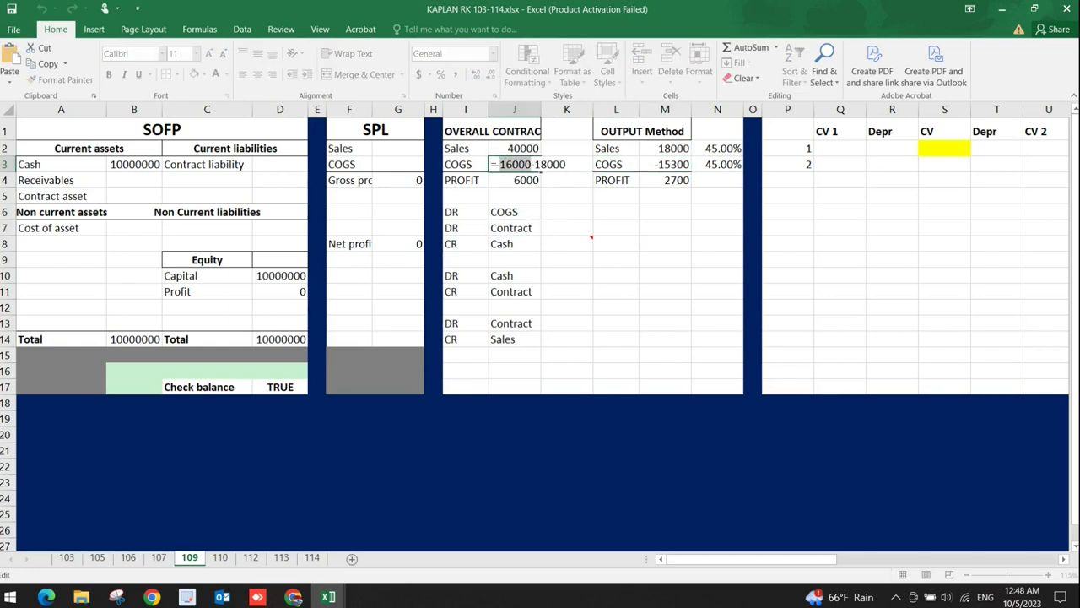
pyautogui.click(566, 228)
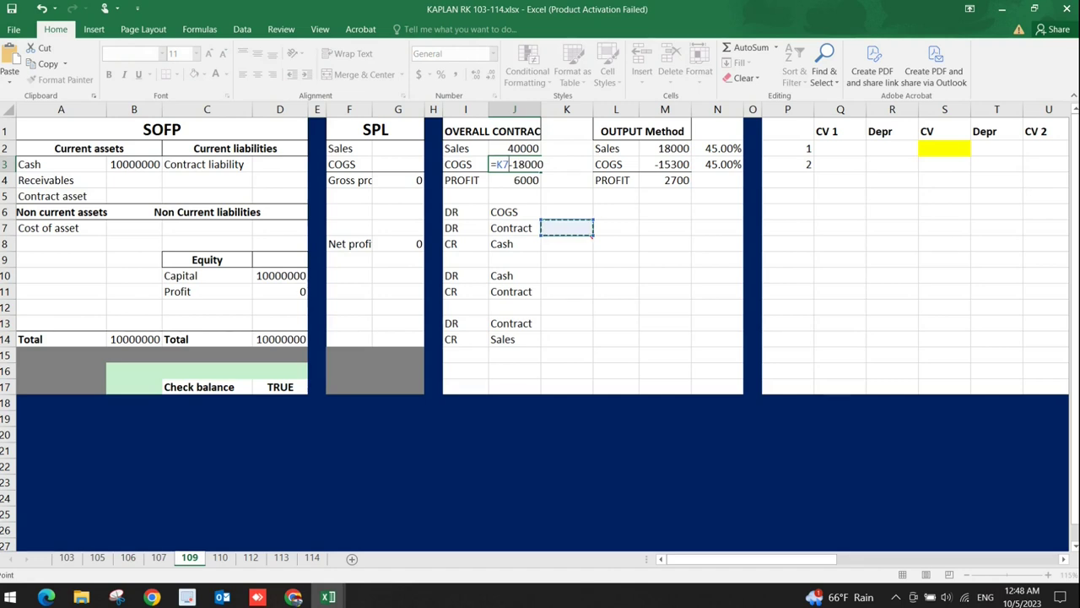
pyautogui.click(717, 307)
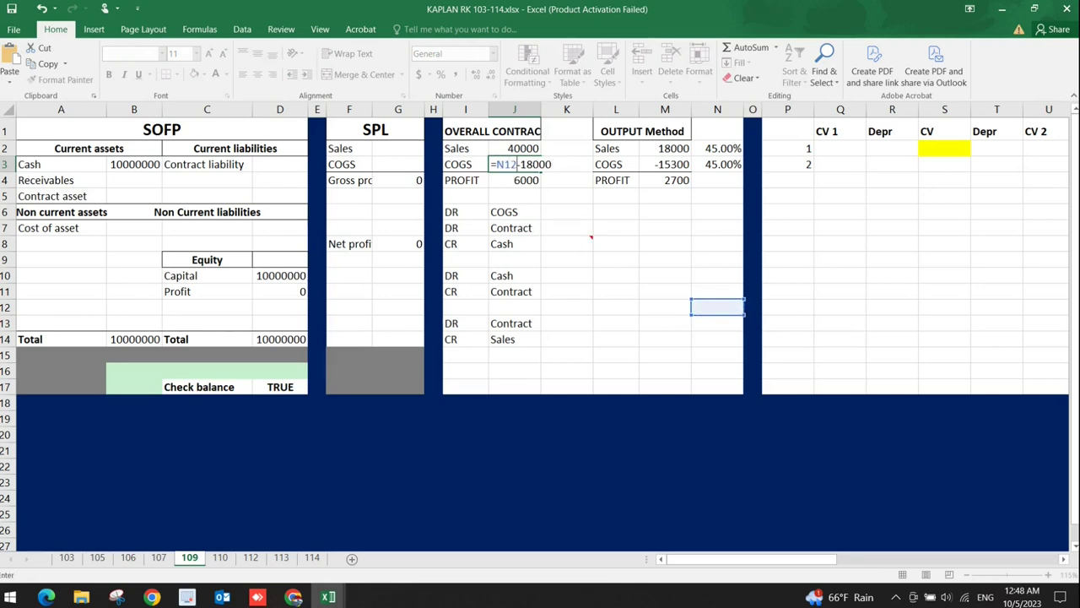
pyautogui.press('Return')
pyautogui.hotkey('ctrl', 'z')
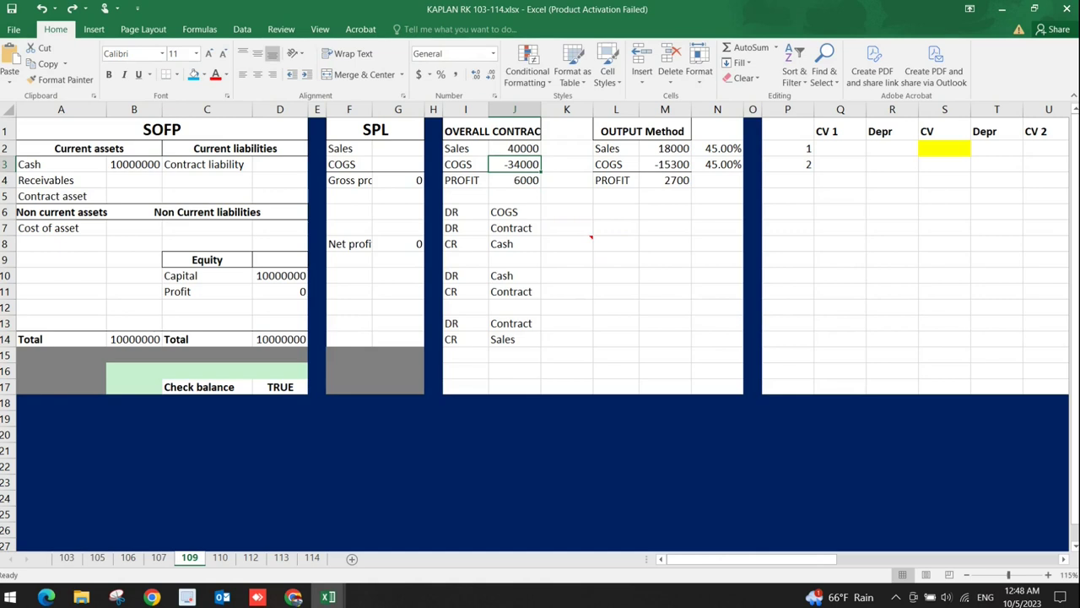
# - Replace the Output Method COGS formula in M3 with the costs incurred to date, =-16000, and check the profit in M4
pyautogui.doubleClick(670, 164)
pyautogui.hotkey('shift', 'Left')
pyautogui.hotkey('shift', 'Left')
pyautogui.hotkey('shift', 'Left')
pyautogui.hotkey('shift', 'Left')
pyautogui.hotkey('shift', 'Left')
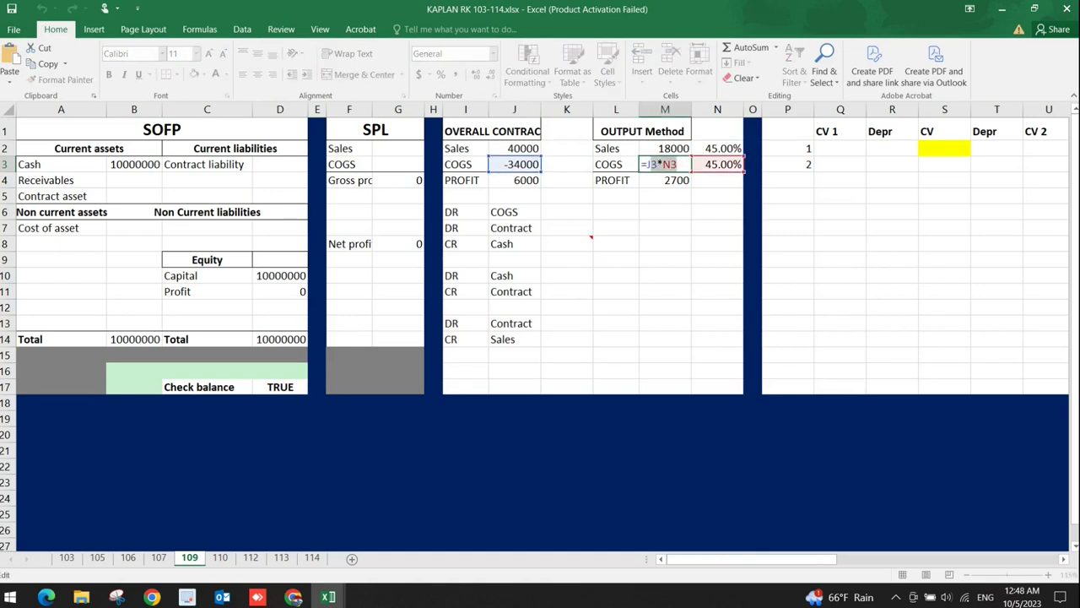
pyautogui.write('-')
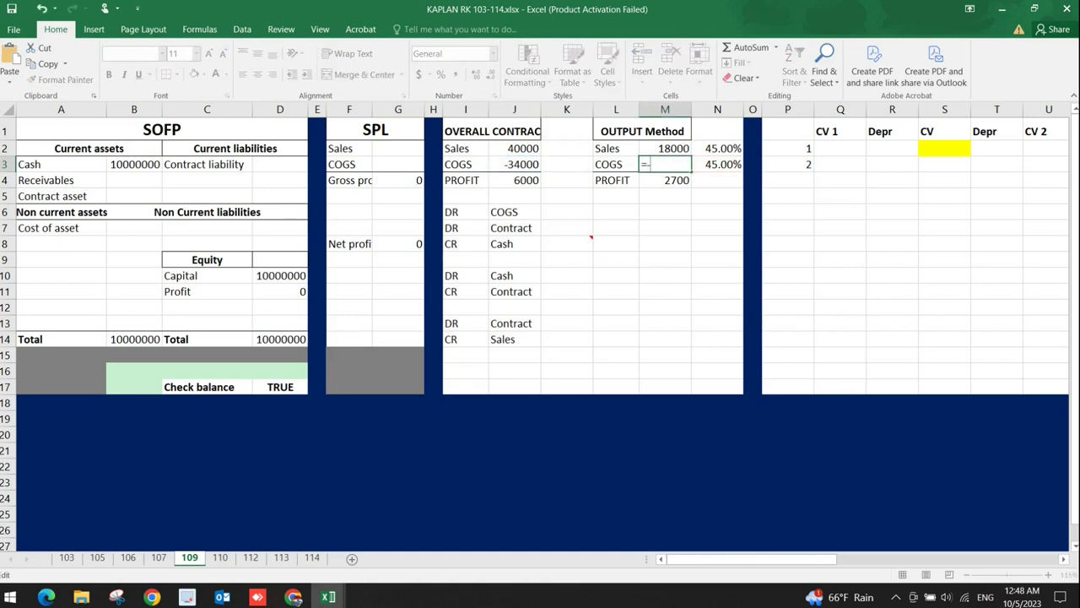
pyautogui.write('16000')
pyautogui.press('Return')
pyautogui.press('Down')
pyautogui.press('Down')
pyautogui.press('Down')
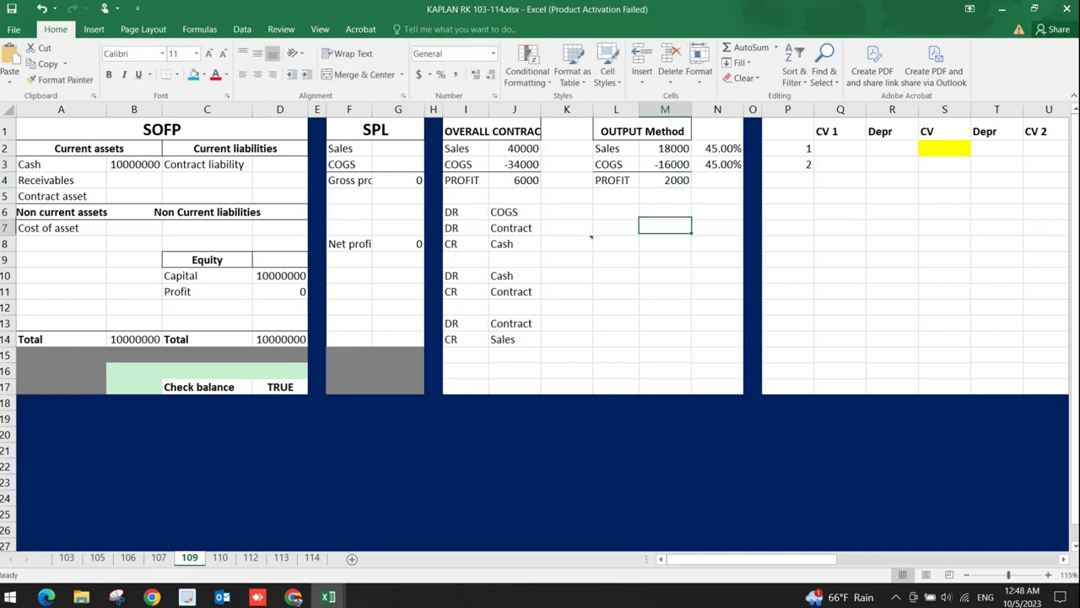
pyautogui.press('Up')
pyautogui.press('Up')
pyautogui.press('Up')
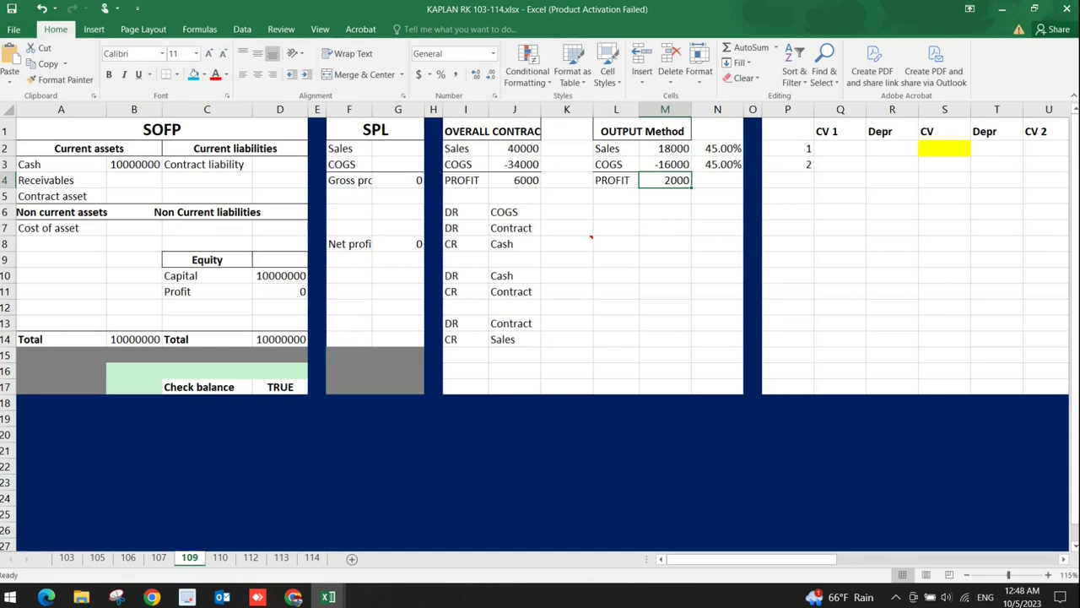
# - Revisit question 109 in the exam kit and read the Contract costs rules on page 264 of the F7 Kaplan Study Text
pyautogui.hotkey('alt', 'Tab')
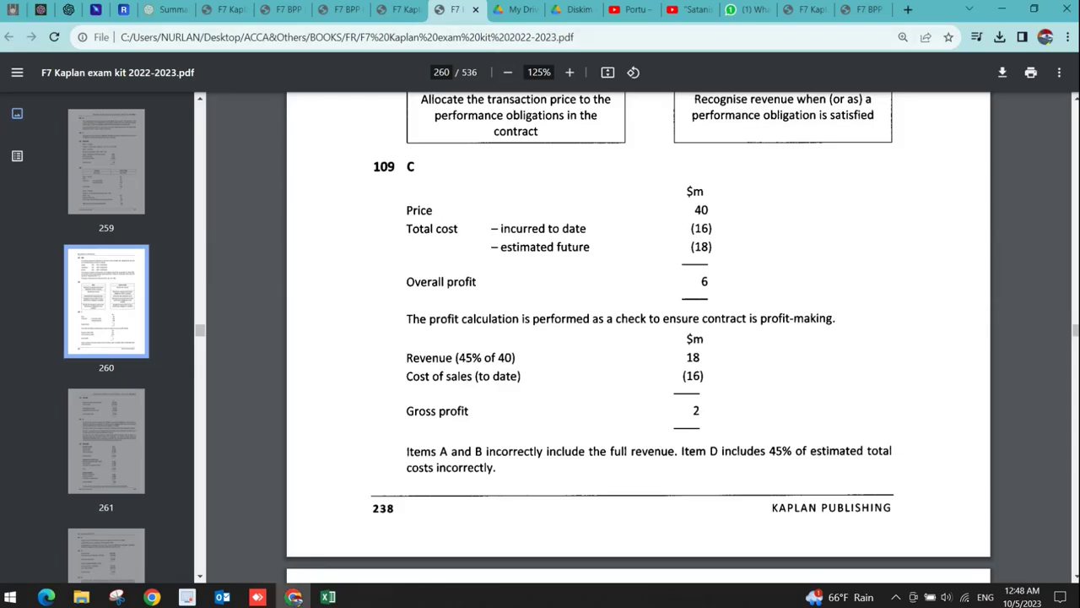
pyautogui.click(398, 9)
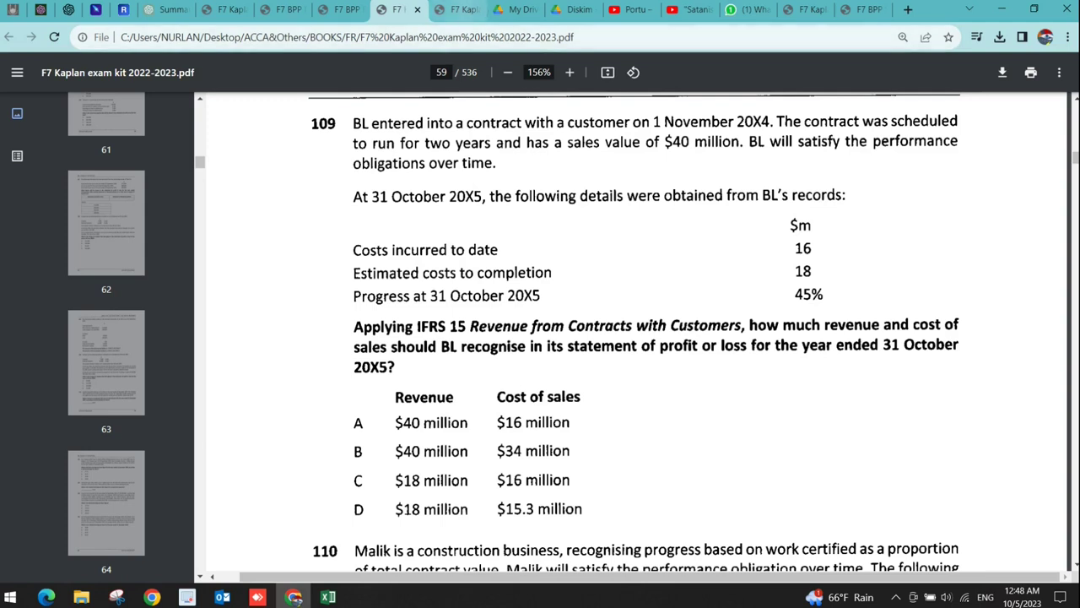
pyautogui.click(452, 10)
pyautogui.click(804, 9)
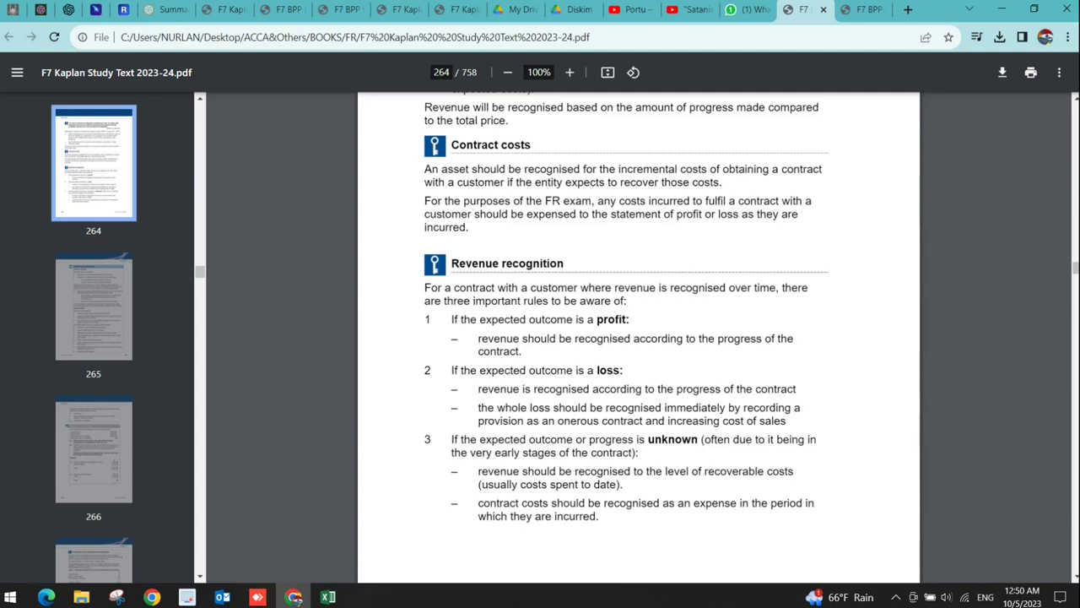
pyautogui.hotkey('alt', 'Tab')
pyautogui.hotkey('alt', 'Tab')
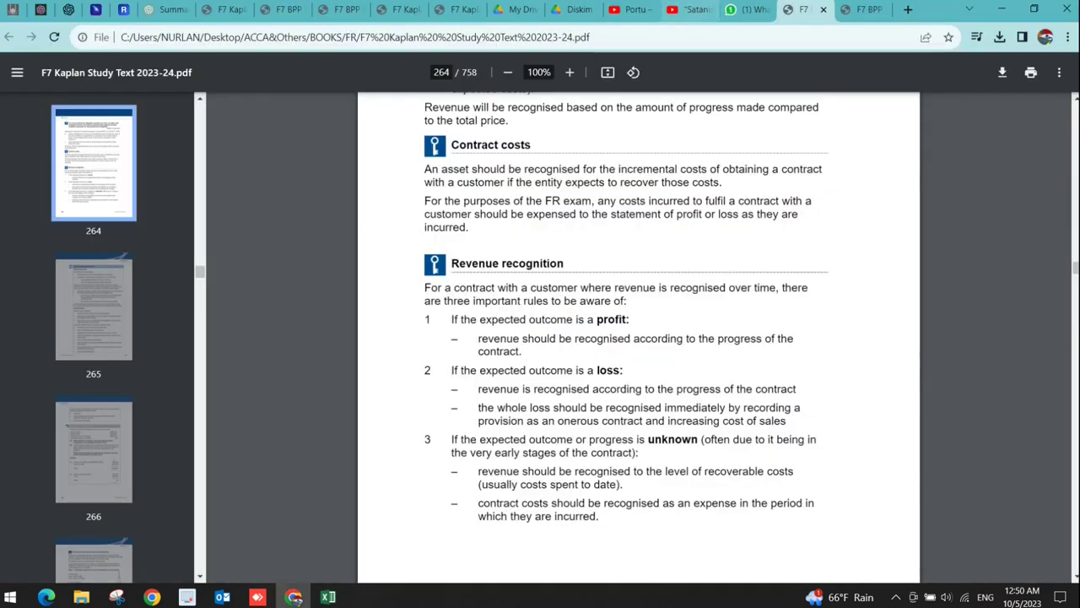
# - Place the F7 Kaplan Study Text directly after the exam kit documents in the browser and return to question 109
pyautogui.moveTo(798, 9); pyautogui.dragTo(516, 9)
pyautogui.click(452, 9)
pyautogui.hotkey('ctrl', 'pageup')
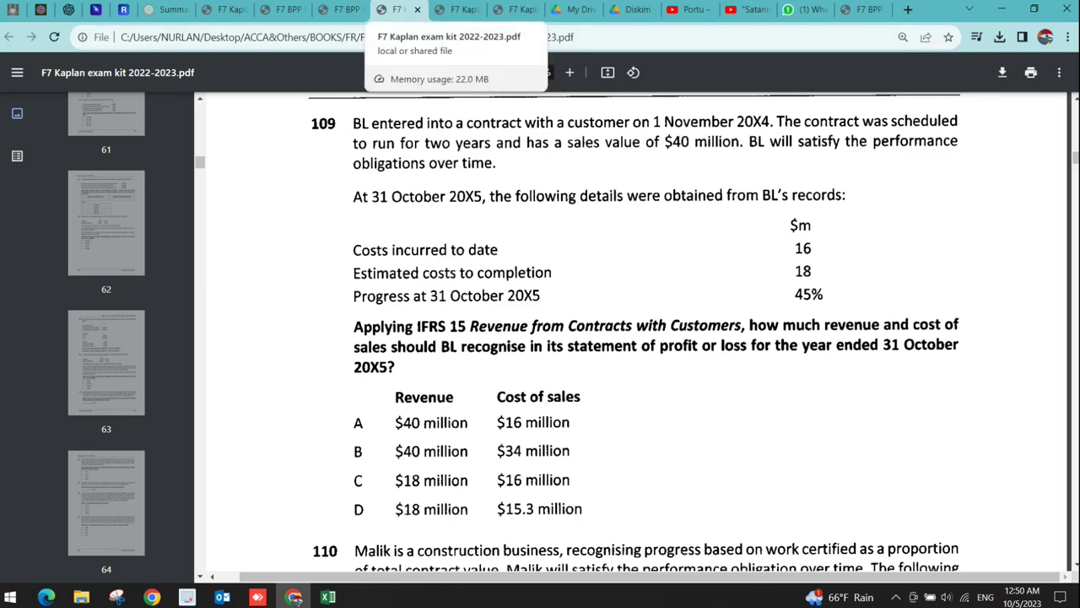
# - Read the study text from the Revenue recognition rules on page 264 through Illustration 7 – Contract profit on page 266
pyautogui.click(515, 10)
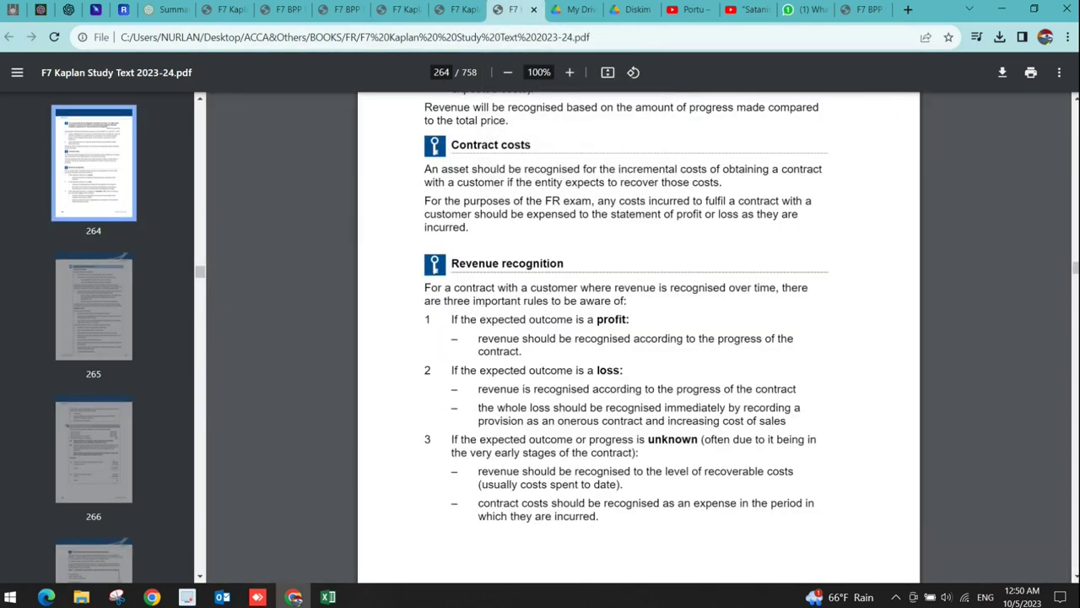
pyautogui.scroll(-4, 637, 337)
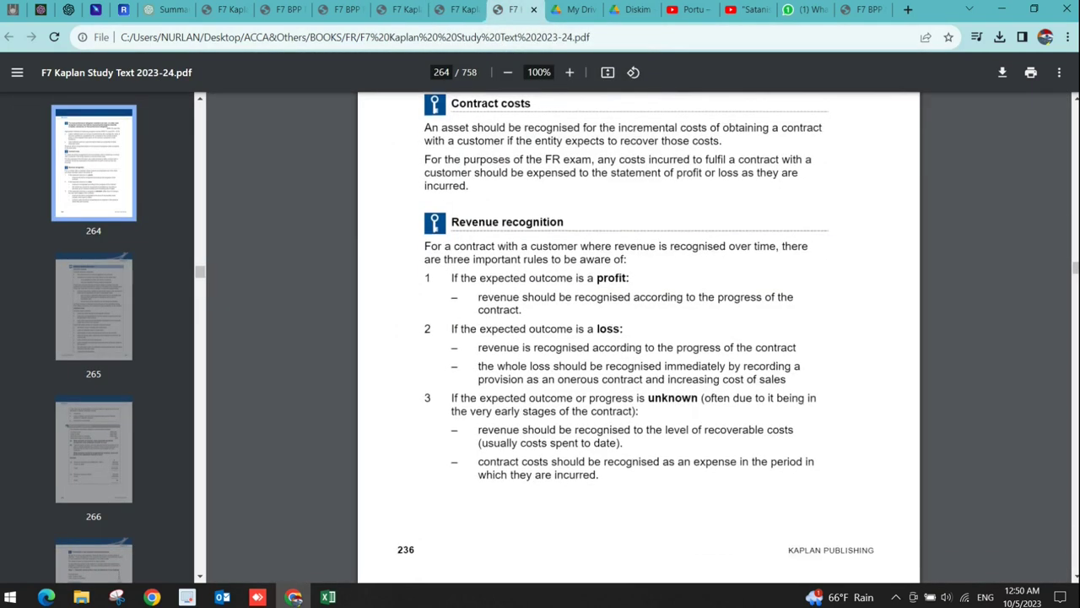
pyautogui.scroll(-2, 638, 337)
pyautogui.scroll(-10, 638, 338)
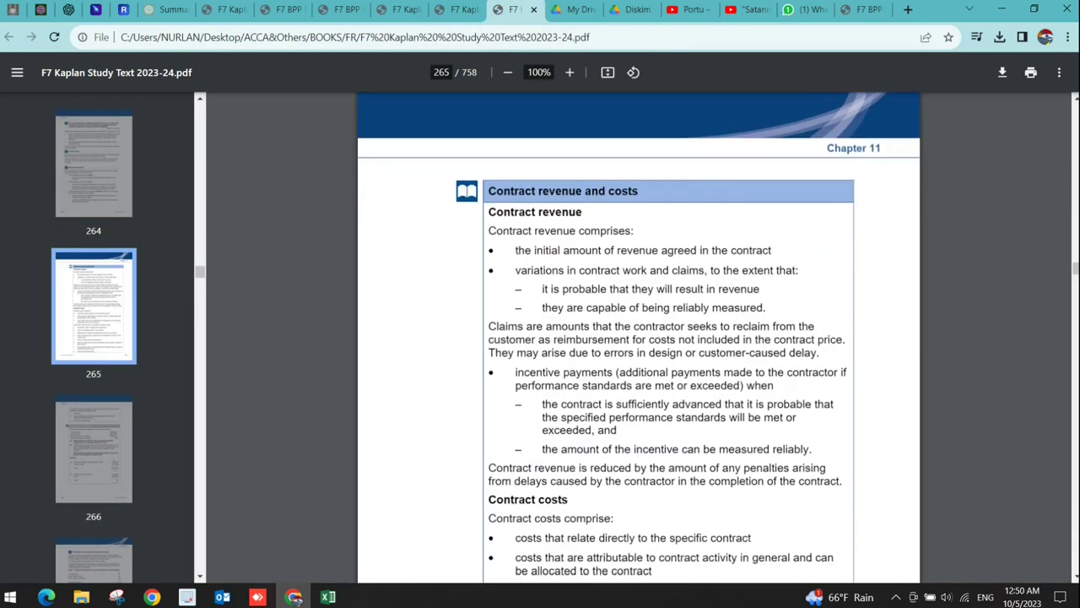
pyautogui.scroll(-2, 638, 338)
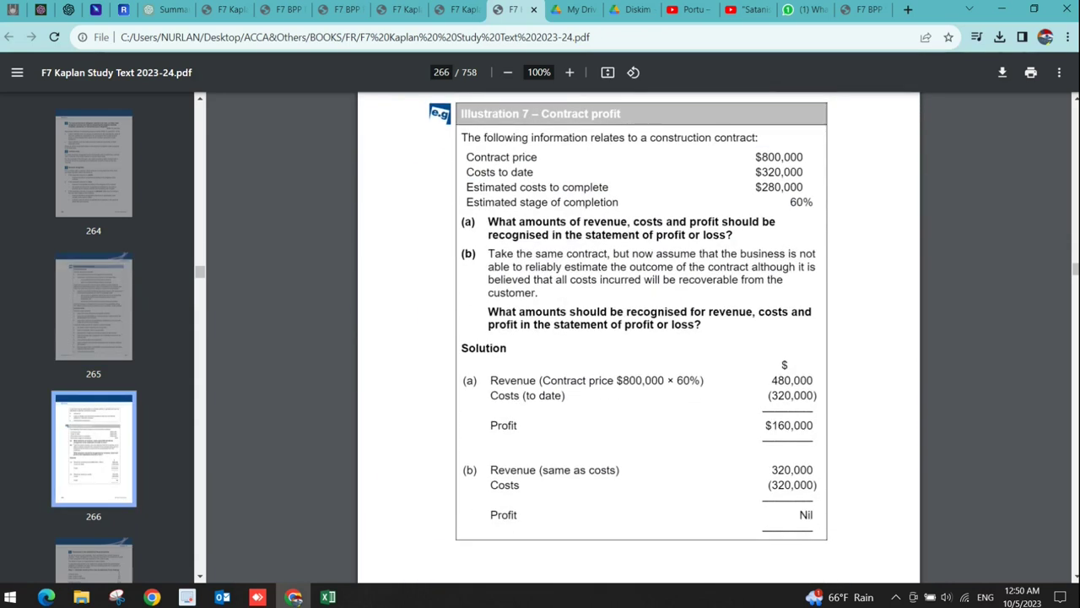
pyautogui.scroll(1, 638, 338)
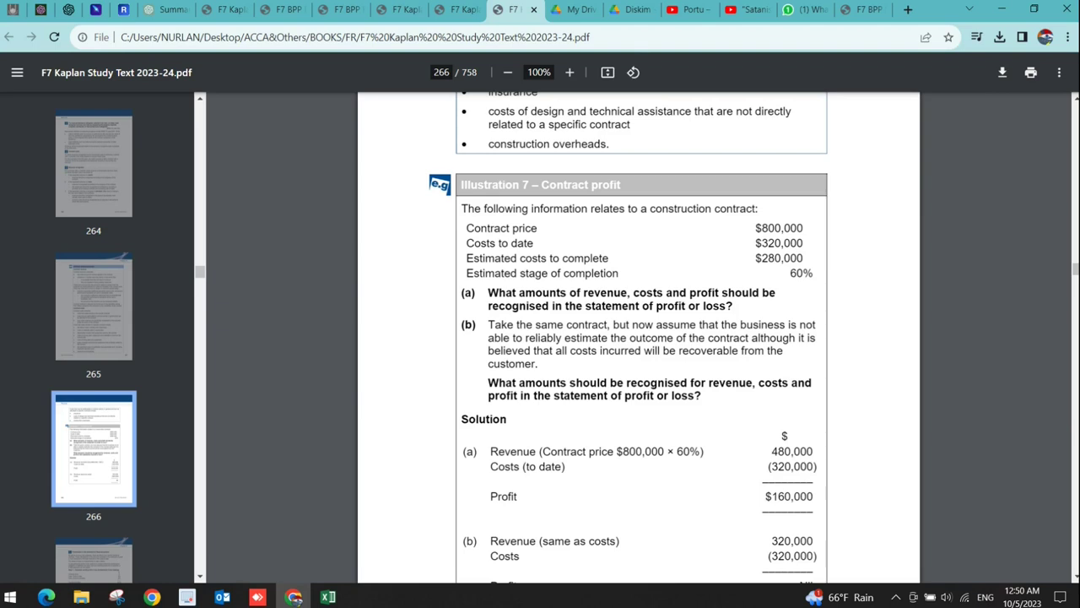
pyautogui.scroll(-2, 639, 337)
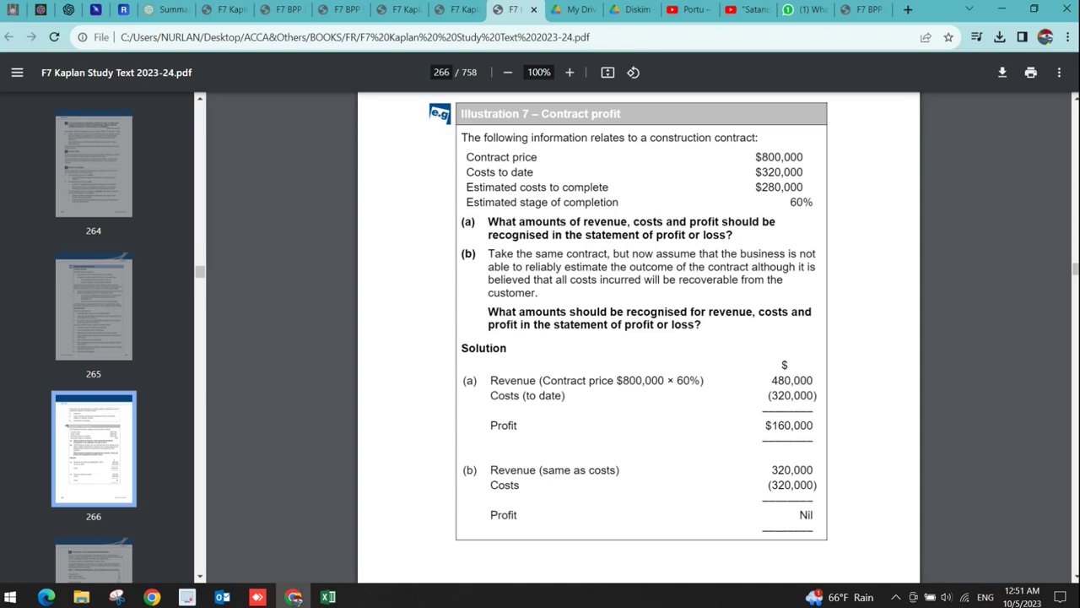
pyautogui.scroll(-6, 639, 338)
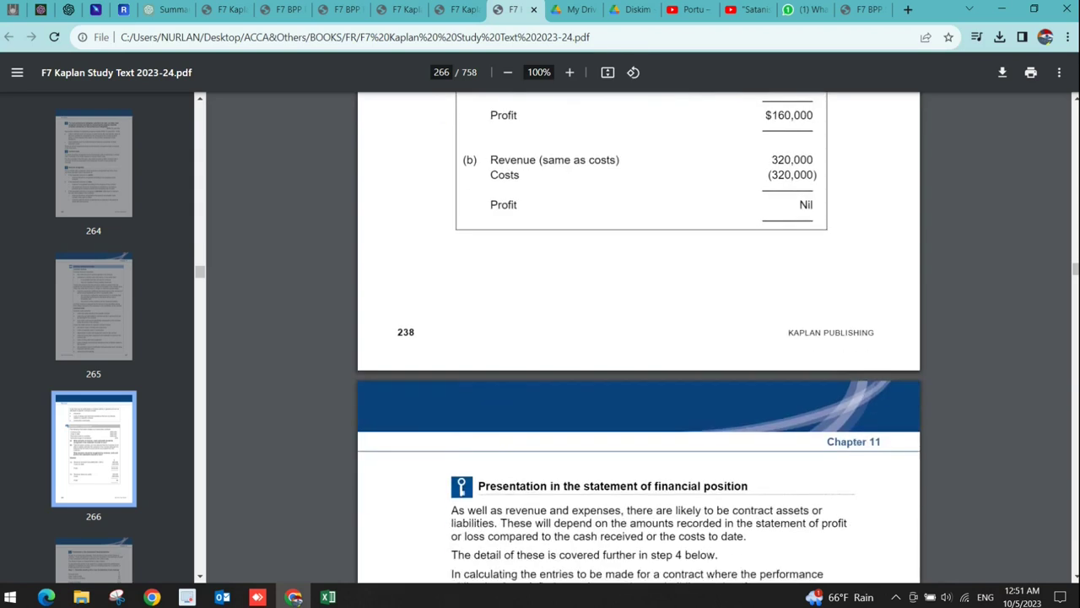
# - Read Steps 1 to 3 of the contract approach on page 267 of the study text and compare them with Illustration 7 on page 266
pyautogui.scroll(-2, 639, 338)
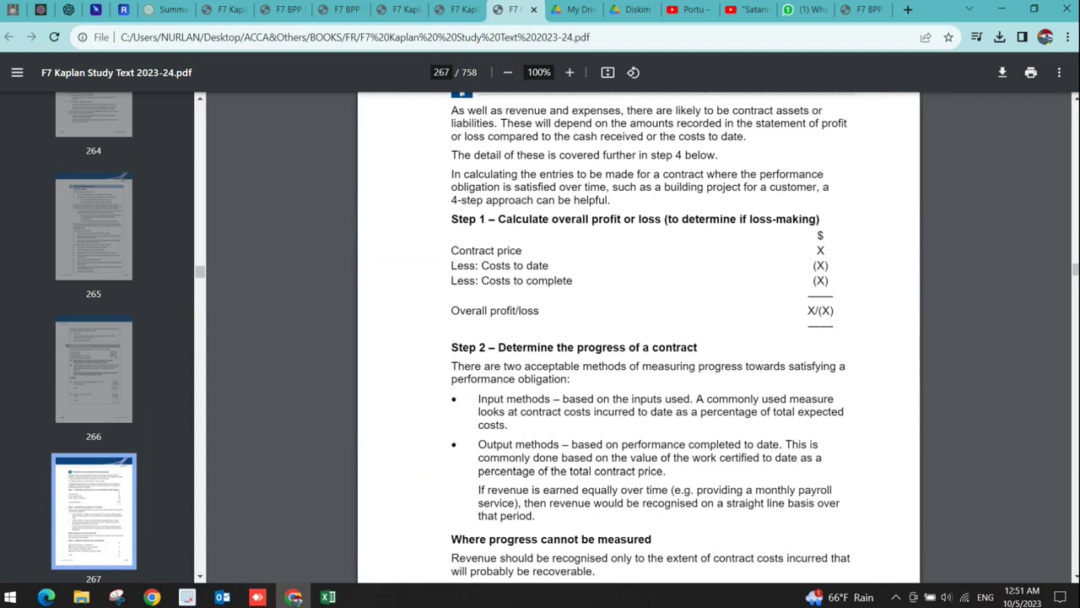
pyautogui.scroll(-2, 638, 337)
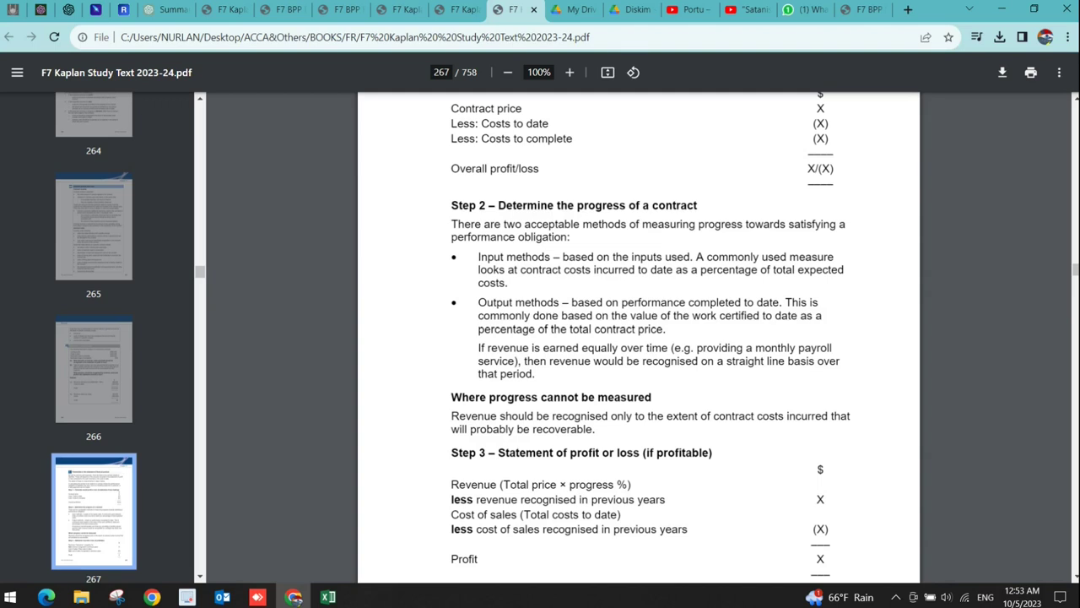
pyautogui.scroll(-2, 638, 337)
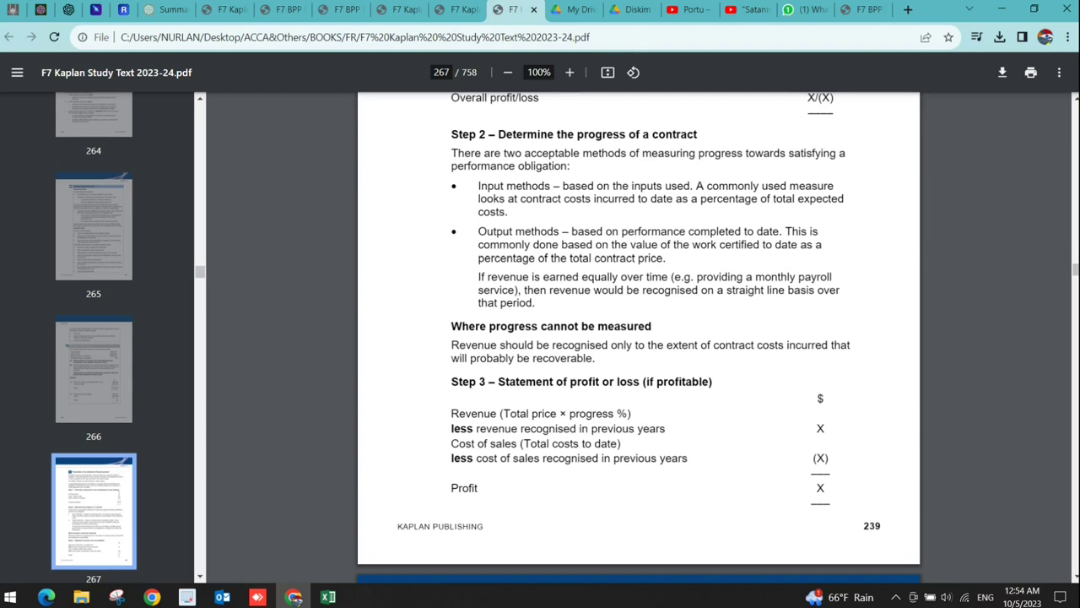
pyautogui.scroll(10, 639, 337)
pyautogui.scroll(3, 639, 338)
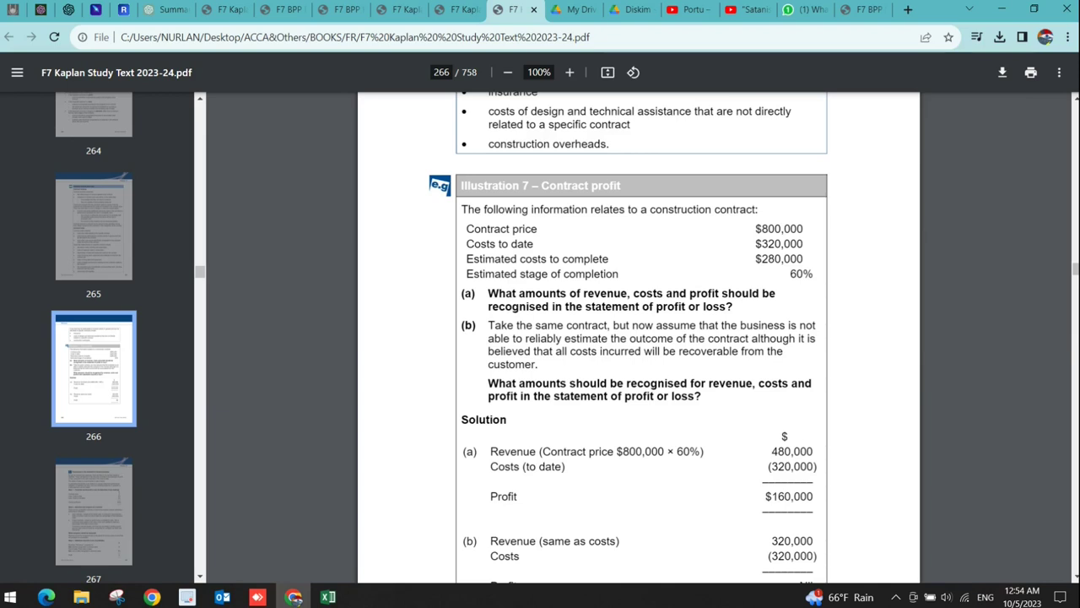
pyautogui.scroll(-1, 639, 337)
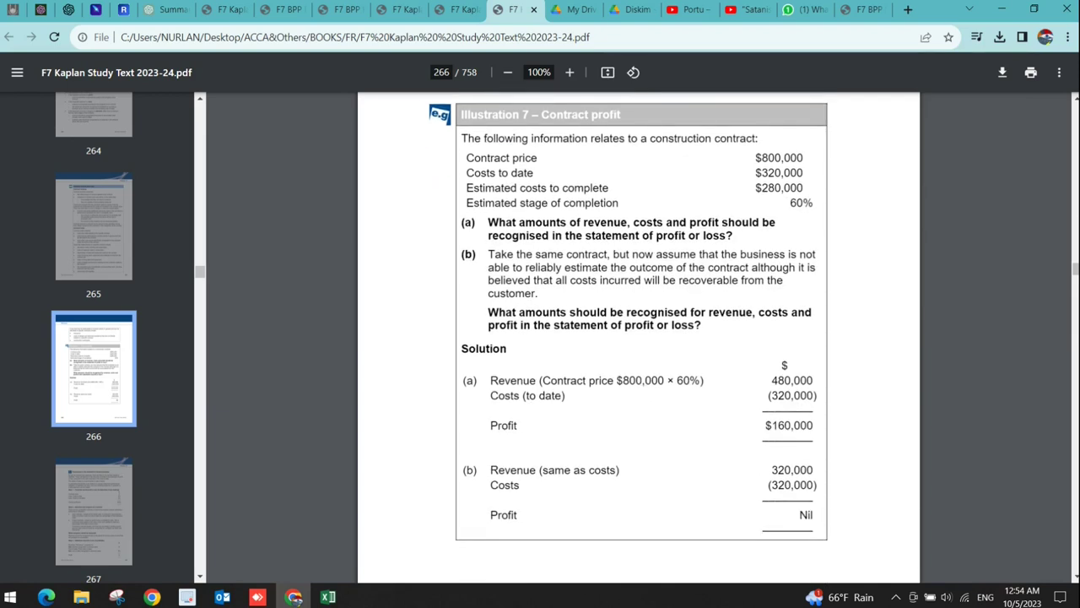
pyautogui.scroll(3, 639, 338)
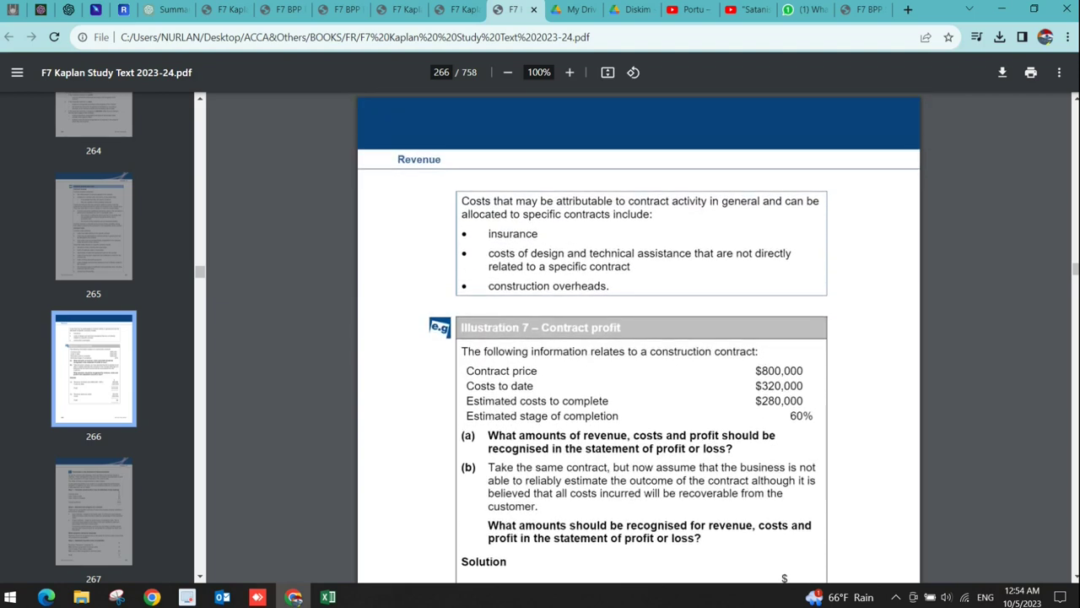
pyautogui.scroll(-12, 639, 337)
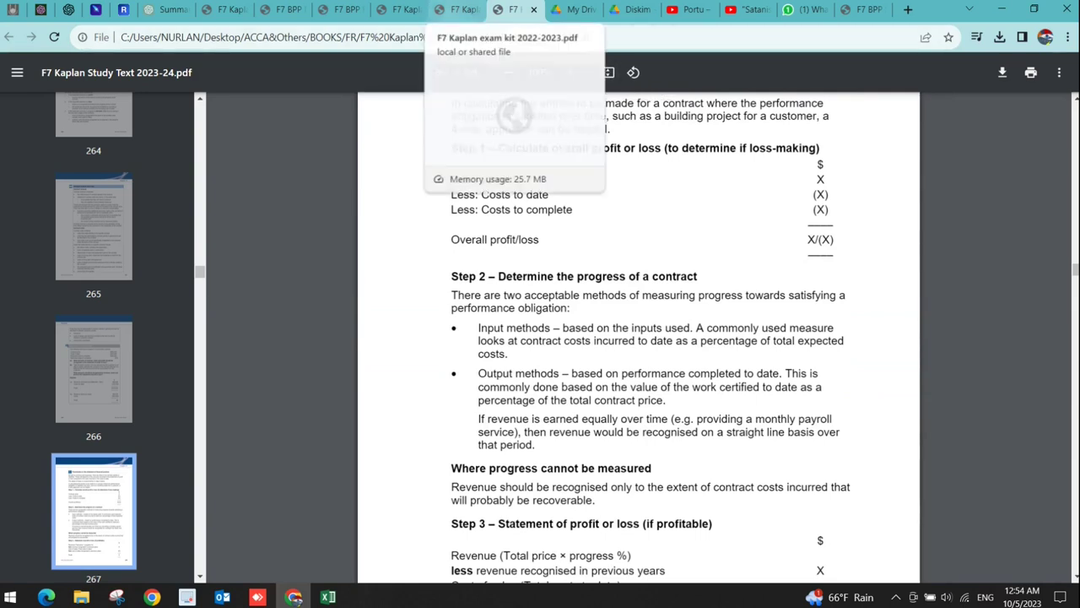
# - Review the performance obligations satisfied over time section in the F7 BPP Study Book, from page 105 to the worked contract answer on page 108
pyautogui.click(854, 9)
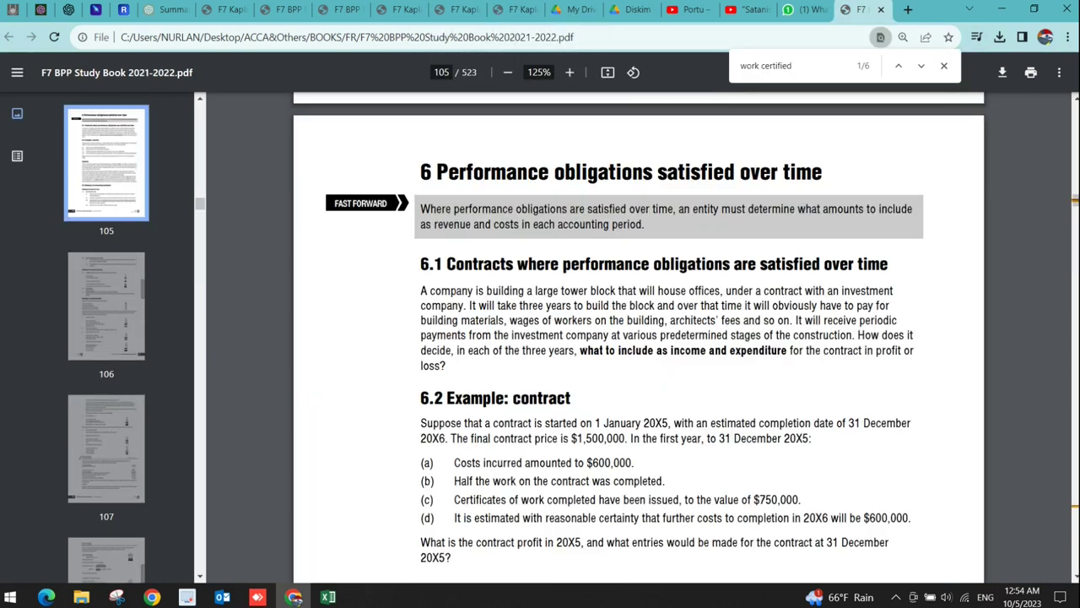
pyautogui.scroll(-5, 638, 338)
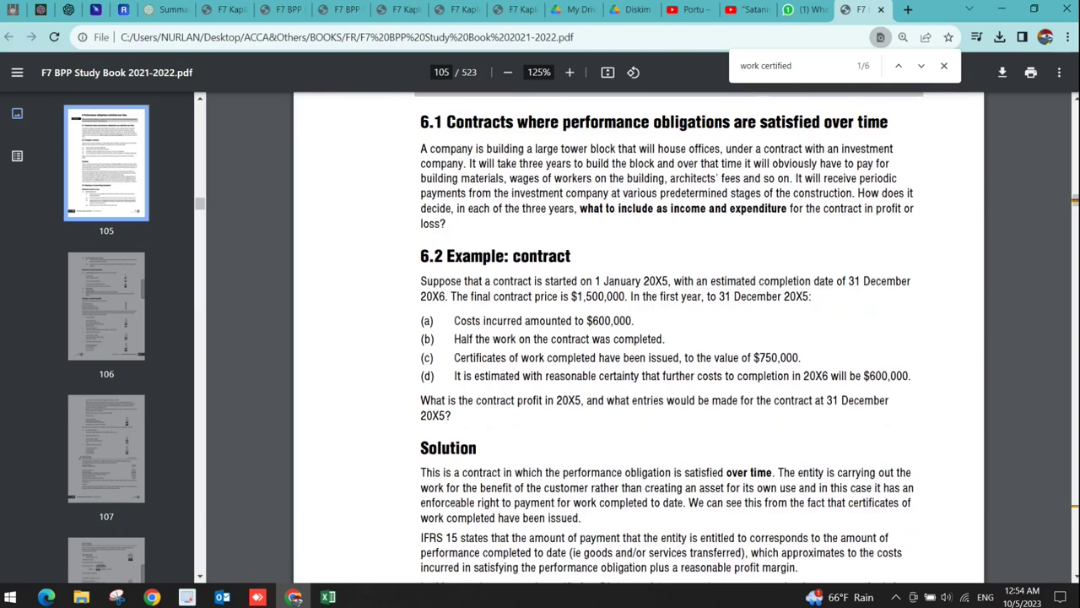
pyautogui.scroll(-5, 639, 338)
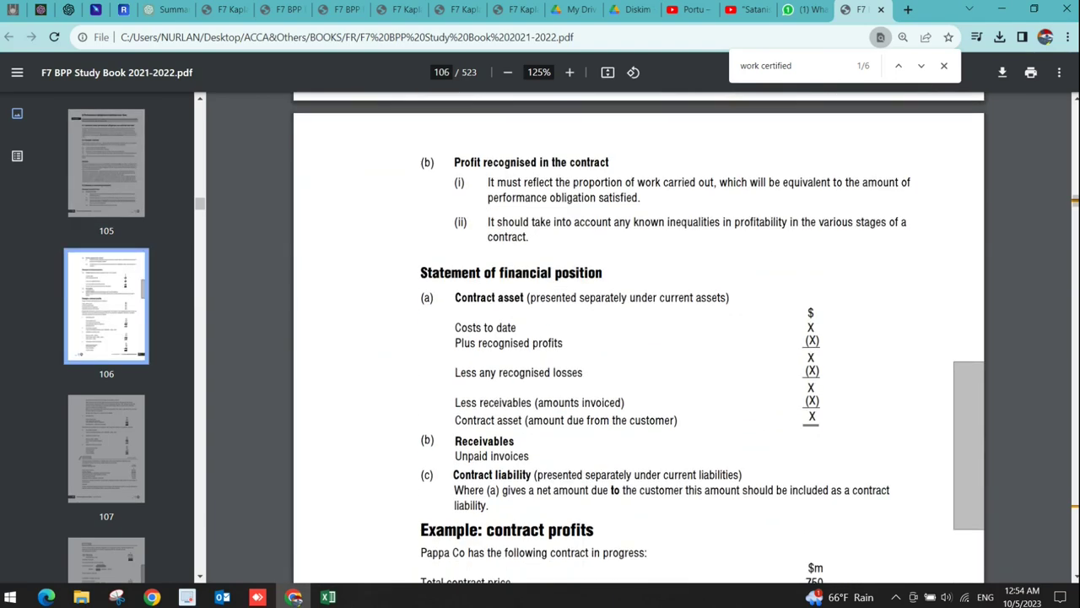
pyautogui.scroll(-3, 639, 337)
pyautogui.scroll(-8, 639, 337)
pyautogui.scroll(-10, 639, 338)
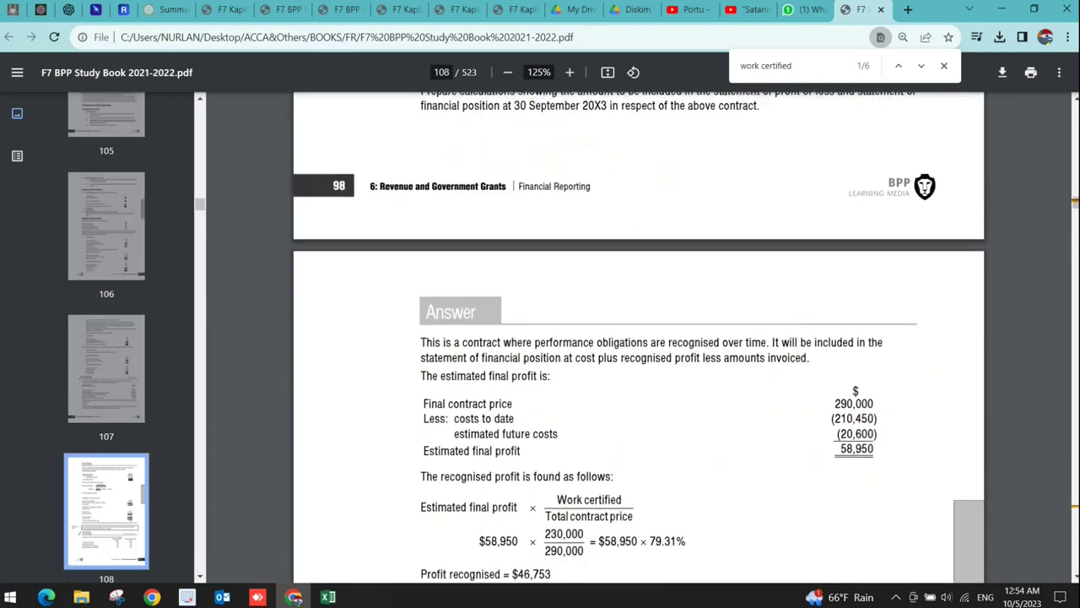
pyautogui.scroll(-3, 639, 337)
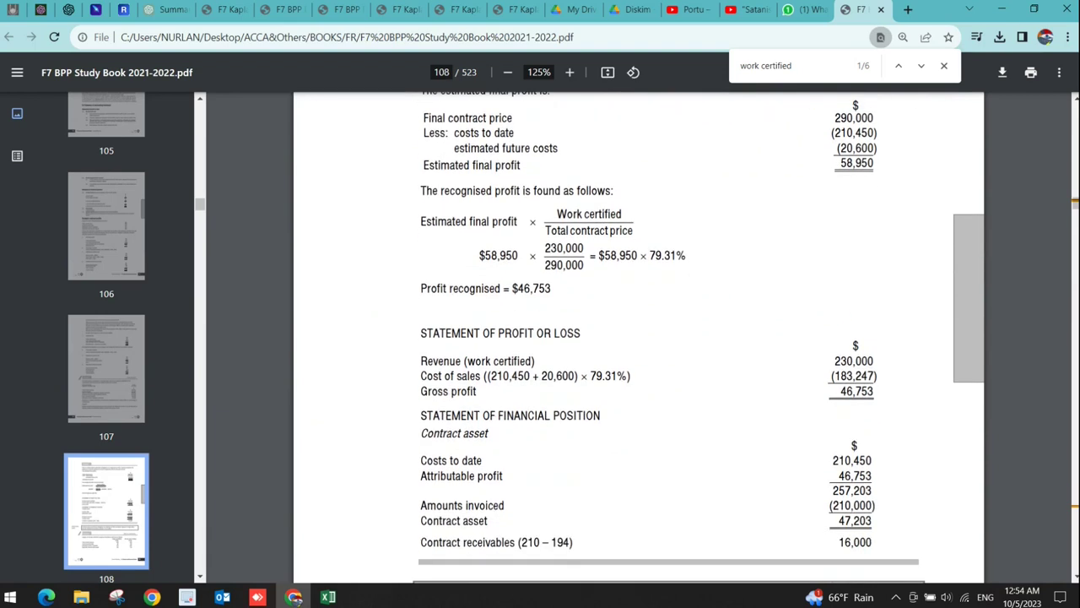
pyautogui.scroll(-4, 639, 338)
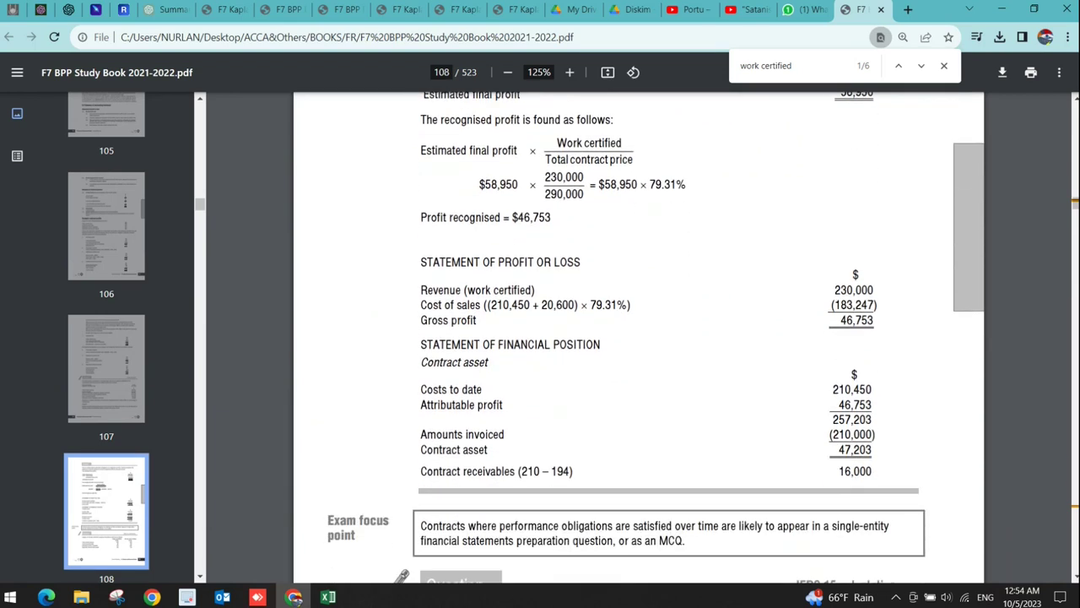
# - Examine the Haggrun Co IFRS 15 calculations question and answer, and revisit the contract example in section 6.2
pyautogui.scroll(-1, 638, 338)
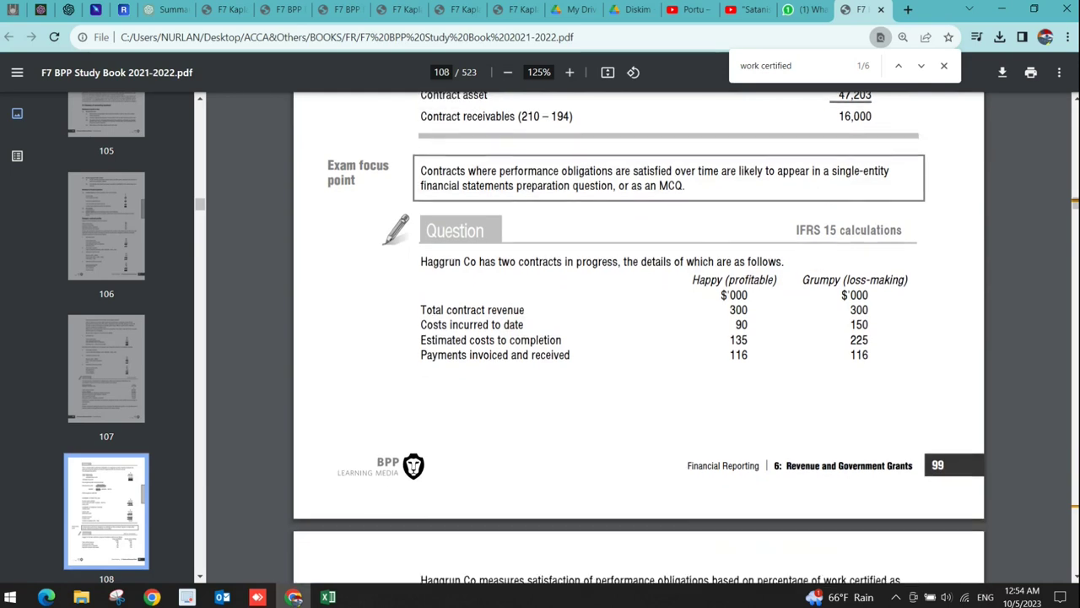
pyautogui.scroll(-1, 639, 338)
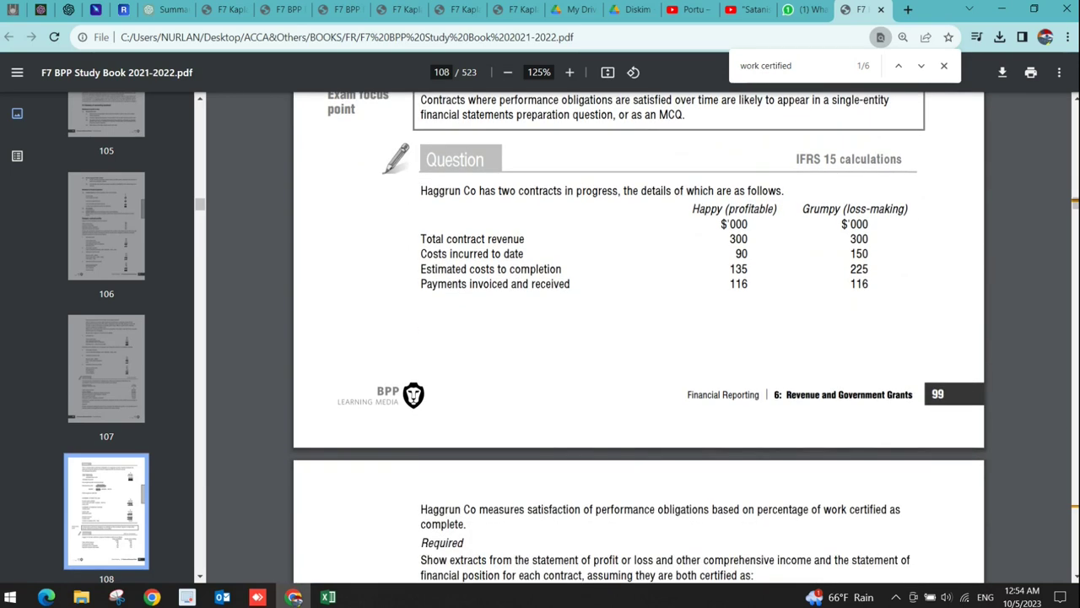
pyautogui.moveTo(433, 191); pyautogui.dragTo(867, 285)
pyautogui.scroll(-10, 639, 337)
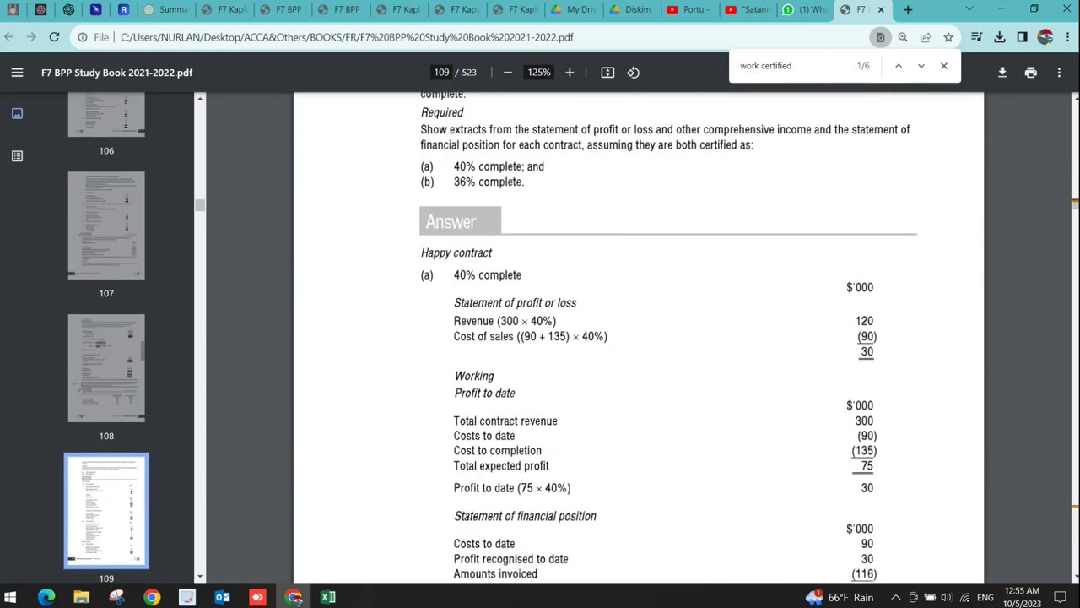
pyautogui.scroll(-1, 638, 338)
pyautogui.scroll(15, 638, 337)
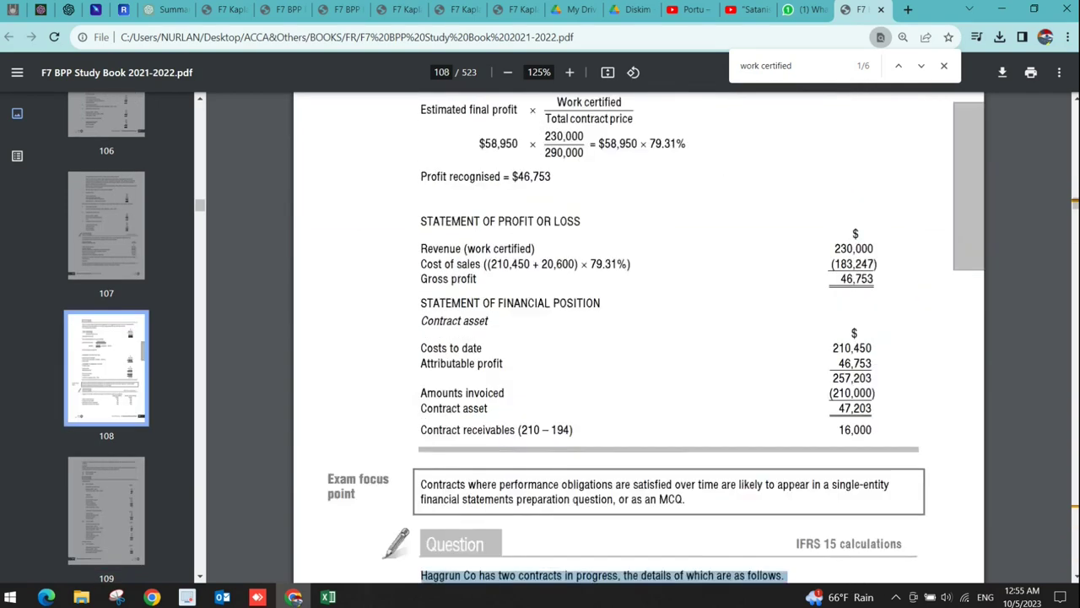
pyautogui.scroll(20, 639, 337)
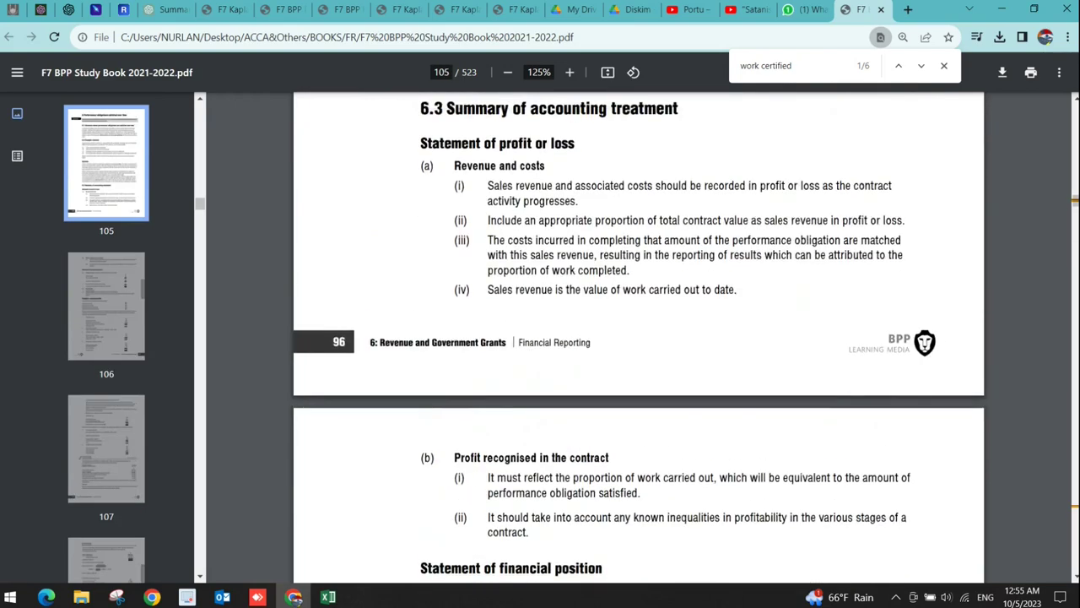
pyautogui.scroll(3, 639, 337)
pyautogui.scroll(-2, 639, 338)
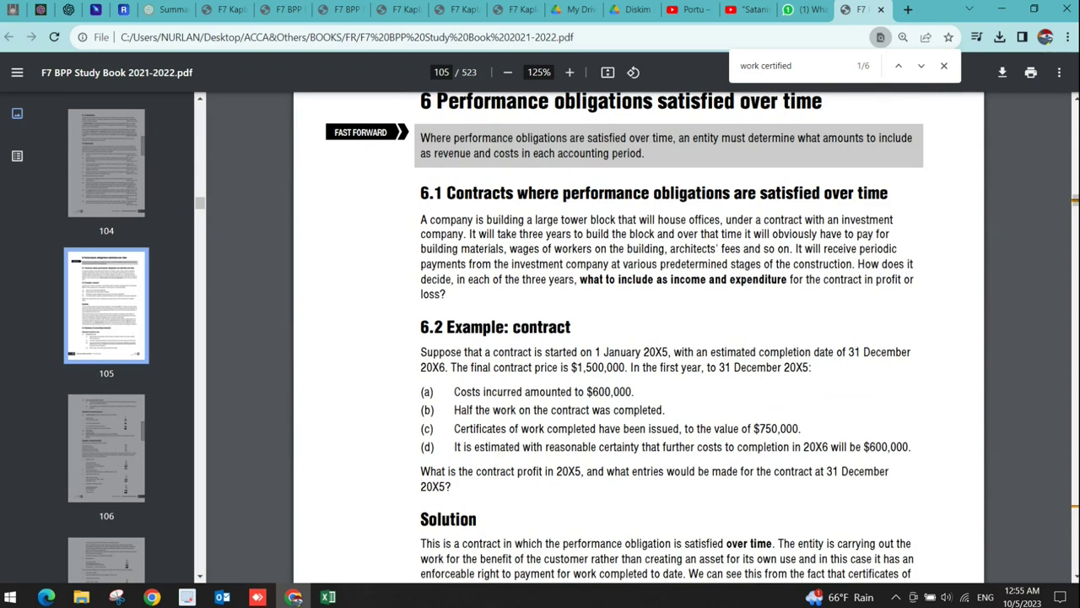
# - Read question 110 in the Kaplan exam kit and enter the contract price, 200000, as overall contract Sales in J2 of Excel sheet 110
pyautogui.click(460, 9)
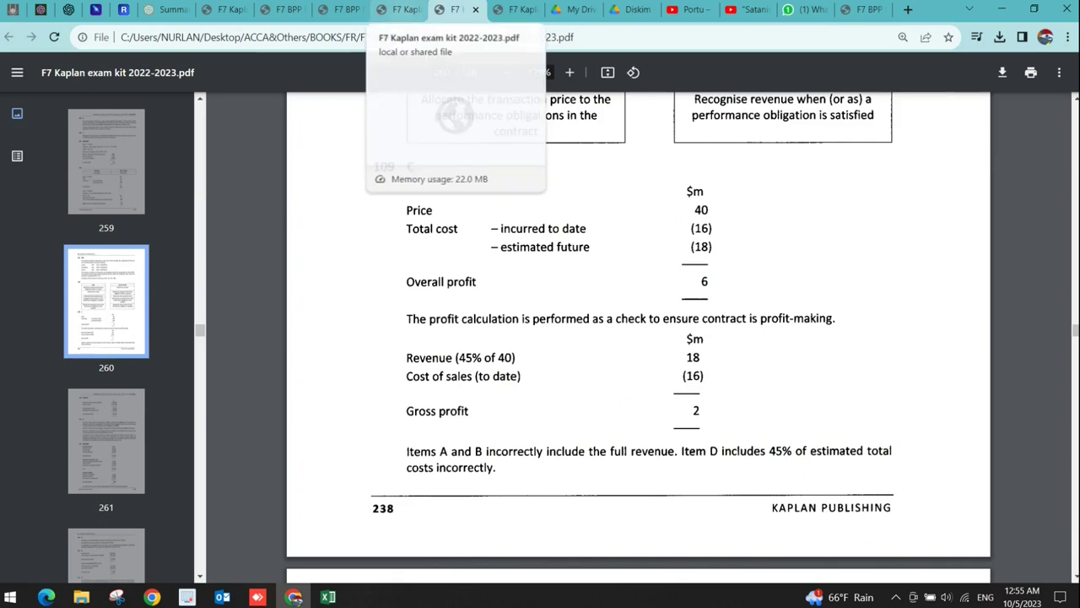
pyautogui.click(401, 9)
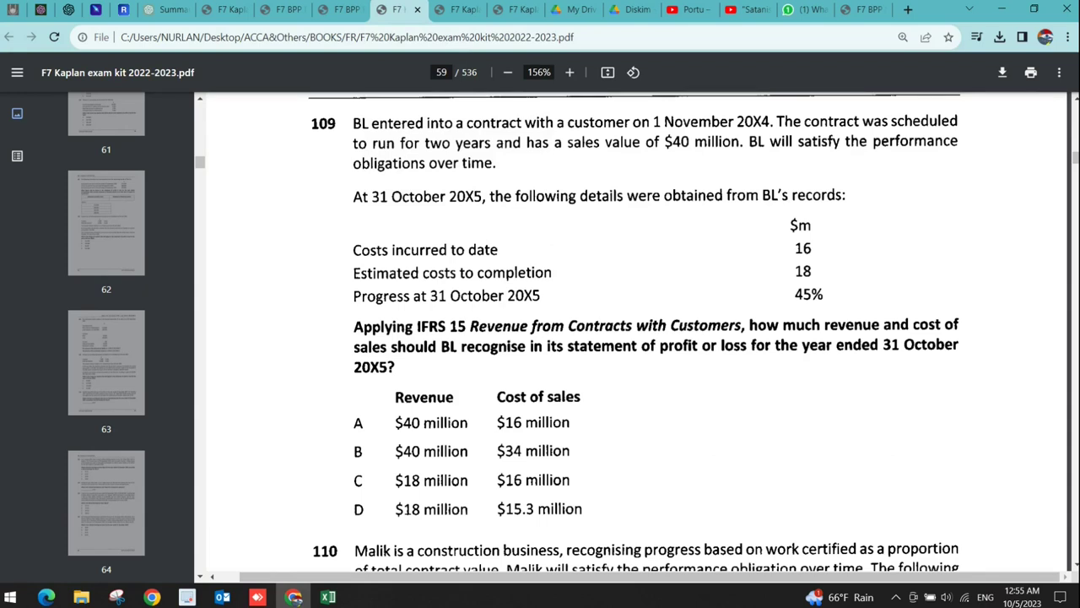
pyautogui.scroll(-5, 633, 338)
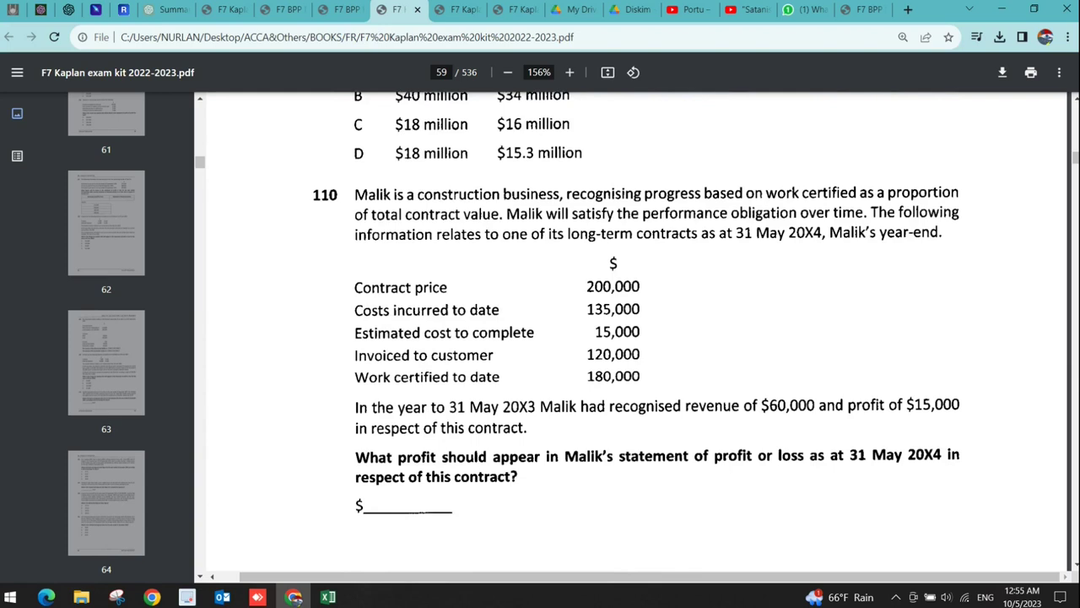
pyautogui.scroll(-1, 633, 337)
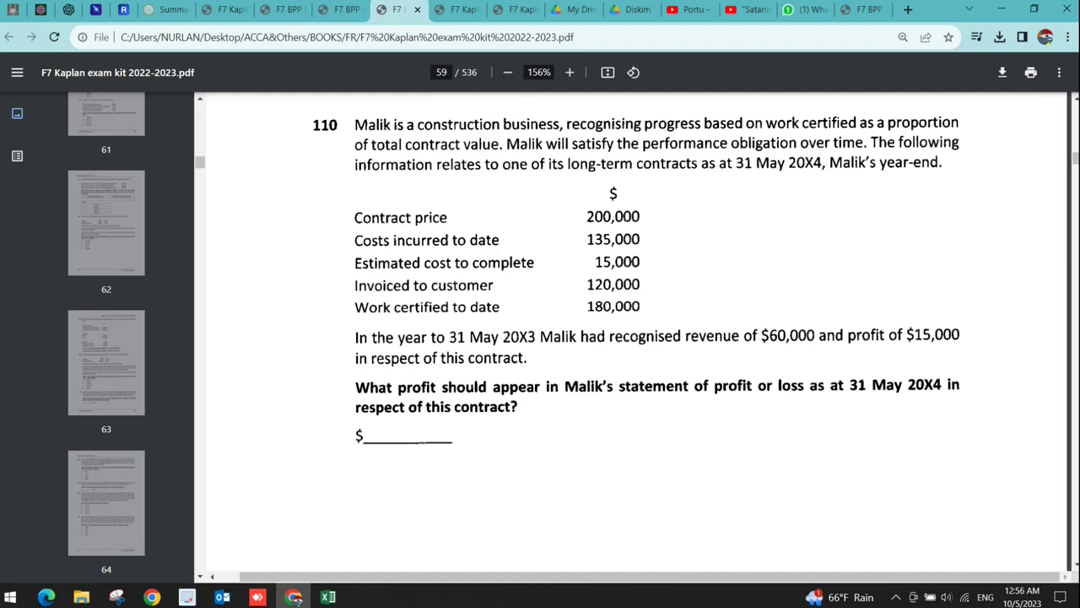
pyautogui.hotkey('alt', 'Tab')
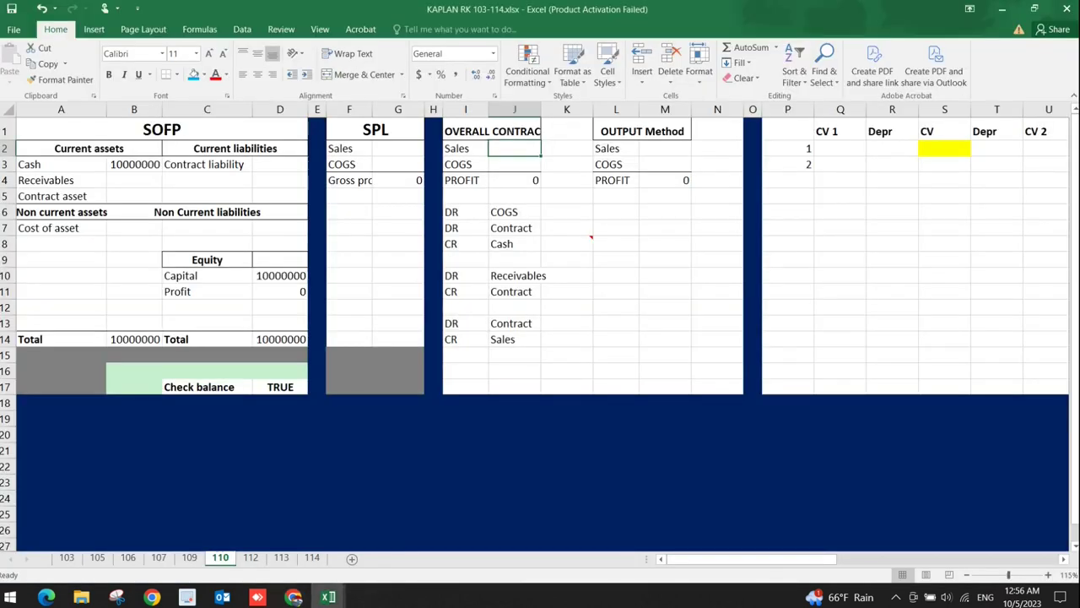
pyautogui.write('200000')
pyautogui.press('Return')
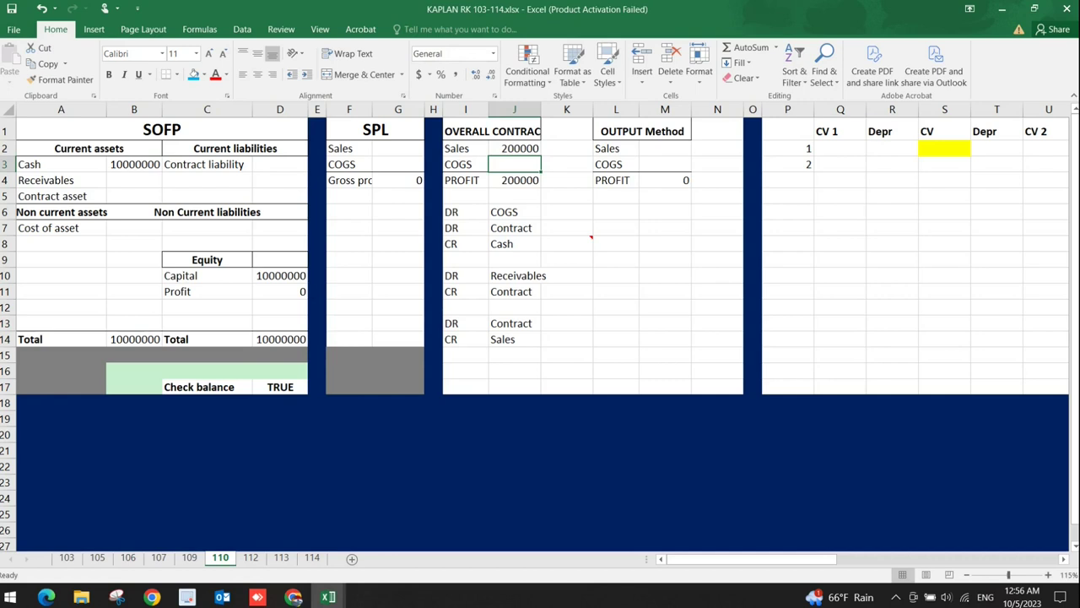
# - Enter question 110's costs incurred to date, -135000, as the overall contract COGS in J3
pyautogui.click(641, 131)
pyautogui.click(514, 196)
pyautogui.press('Up')
pyautogui.press('Up')
pyautogui.hotkey('alt', 'Tab')
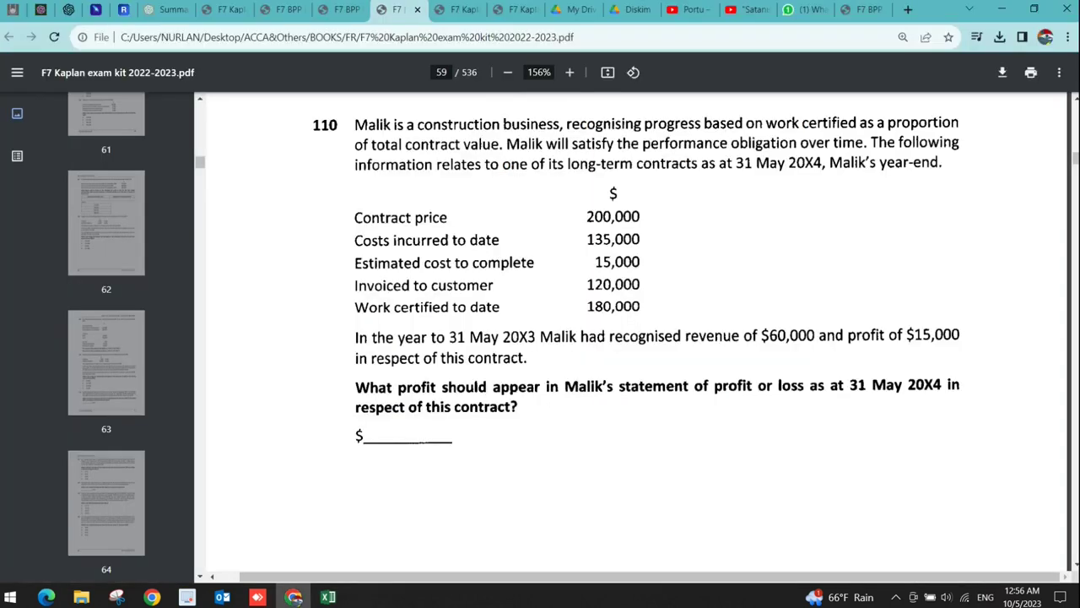
pyautogui.hotkey('alt', 'Tab')
pyautogui.write('-135000')
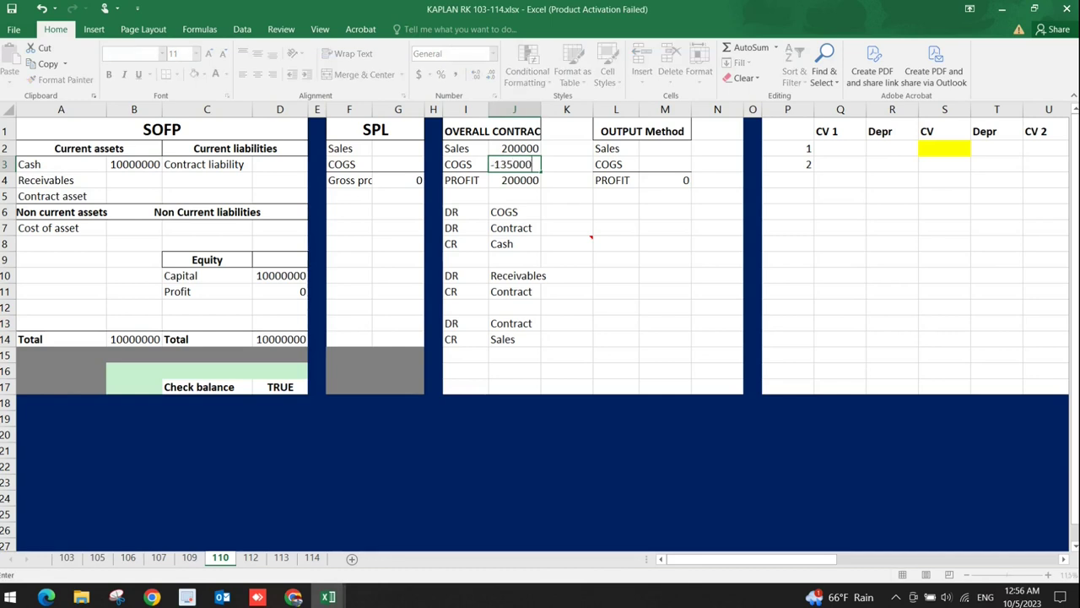
pyautogui.press('Return')
pyautogui.press('Up')
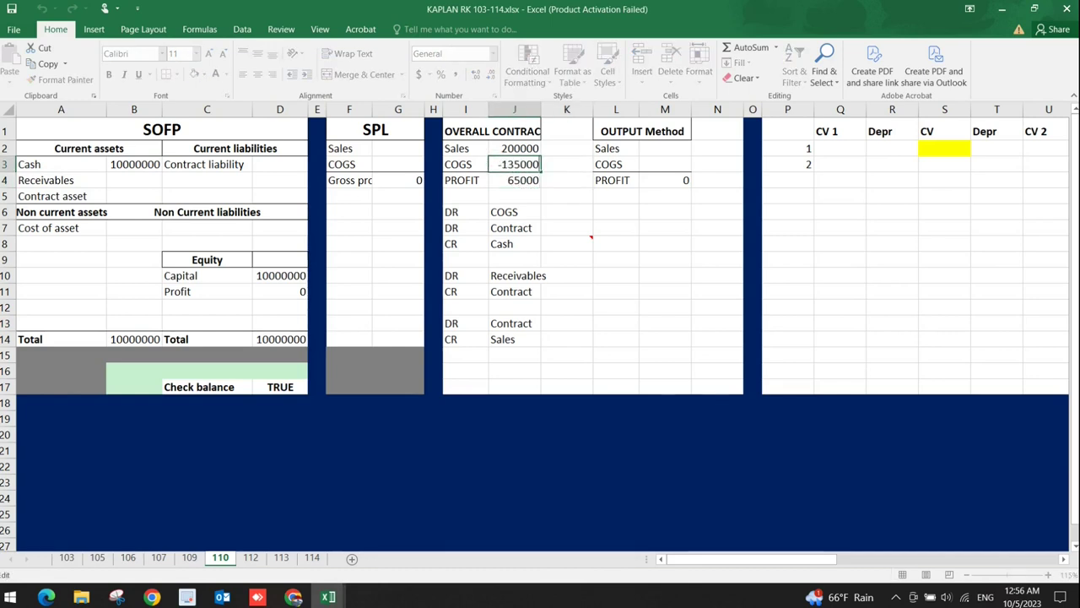
pyautogui.hotkey('alt', 'Tab')
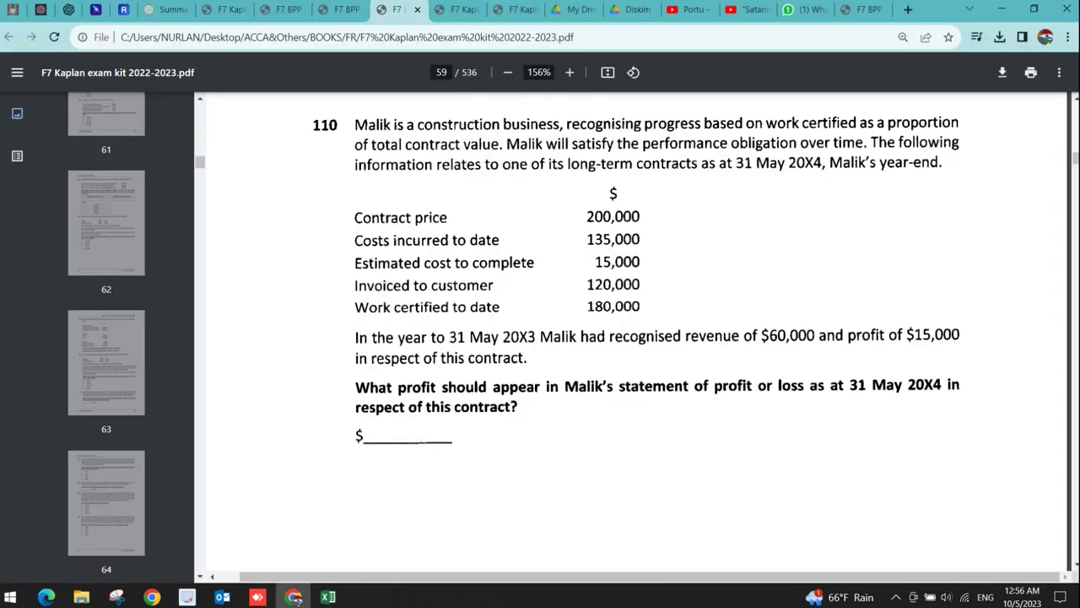
pyautogui.hotkey('alt', 'Tab')
pyautogui.press('F2')
pyautogui.write('-15000')
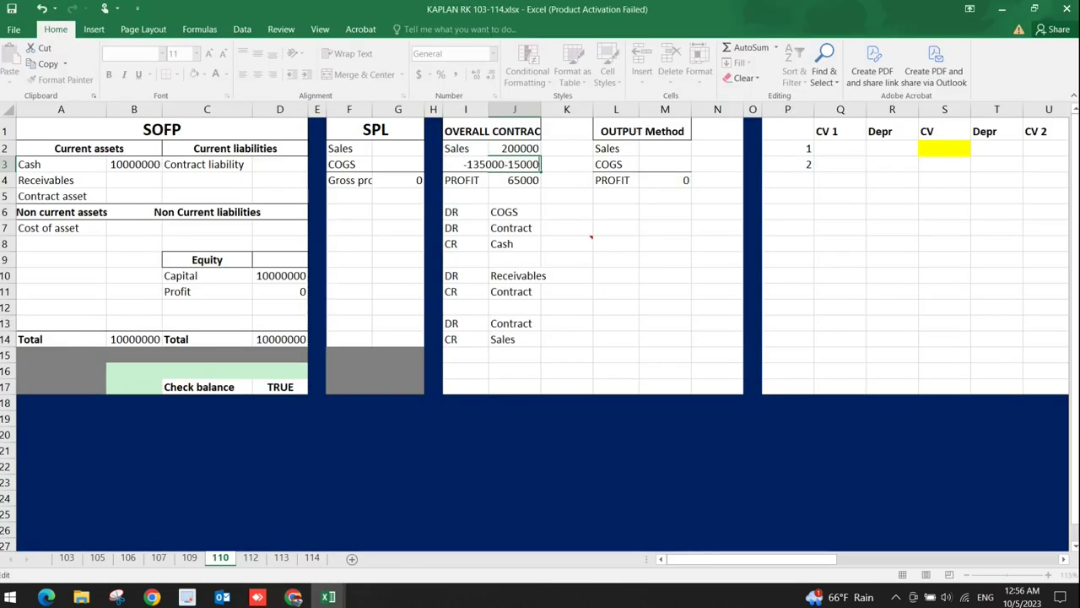
pyautogui.press('Return')
pyautogui.press('Return')
pyautogui.hotkey('alt', 'Tab')
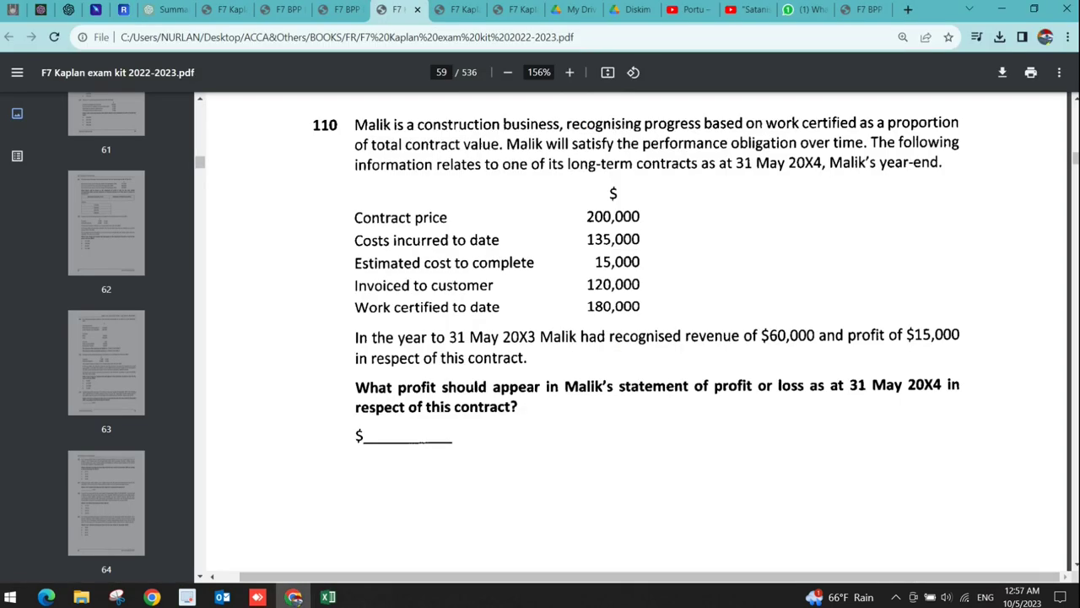
pyautogui.hotkey('alt', 'Tab')
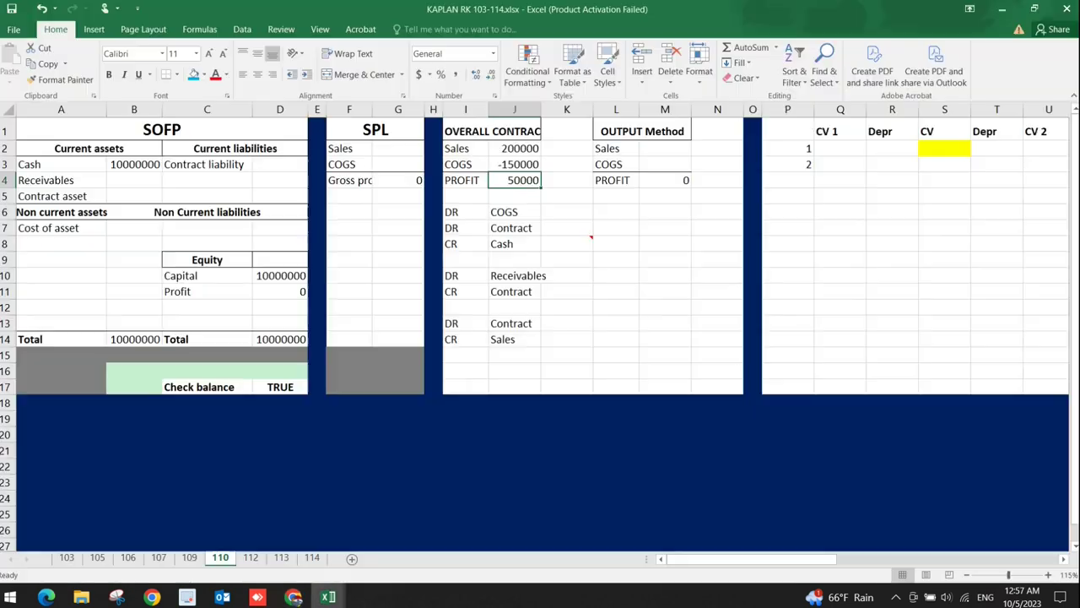
pyautogui.click(514, 109)
pyautogui.click(514, 212)
pyautogui.click(665, 148)
# - Read question 110's invoiced amount and enter 120000 as the Receivables debit in K10 and the Contract credit in K11
pyautogui.hotkey('alt', 'Tab')
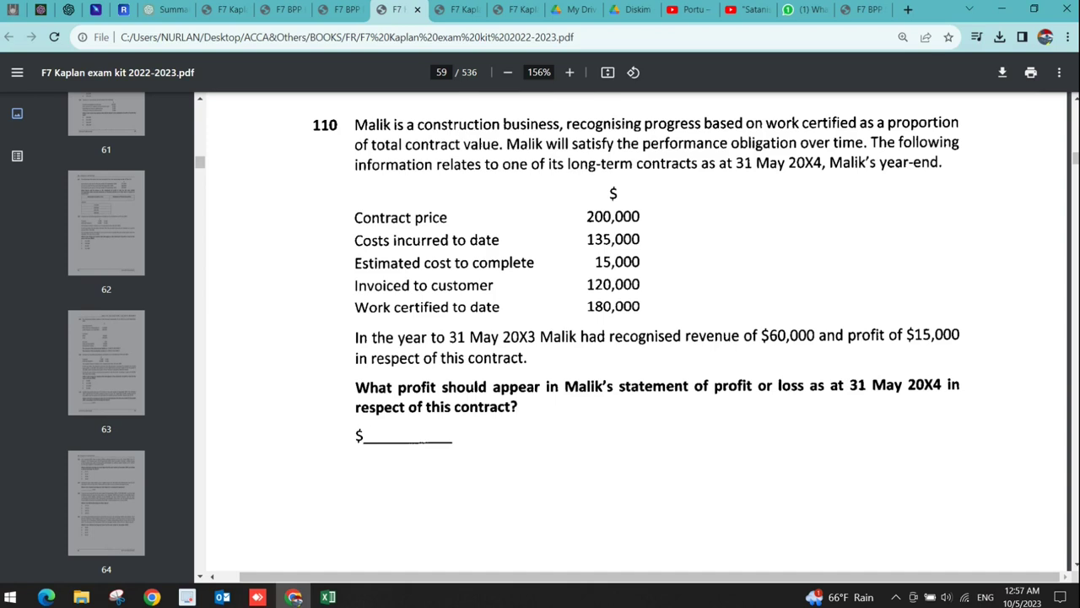
pyautogui.hotkey('alt', 'Tab')
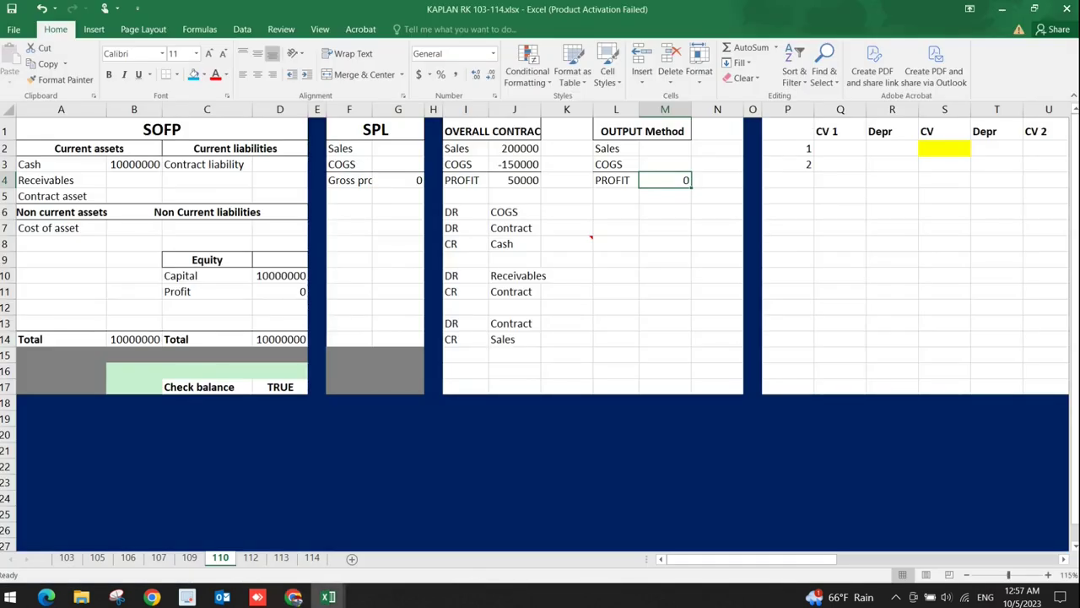
pyautogui.click(567, 275)
pyautogui.write('1')
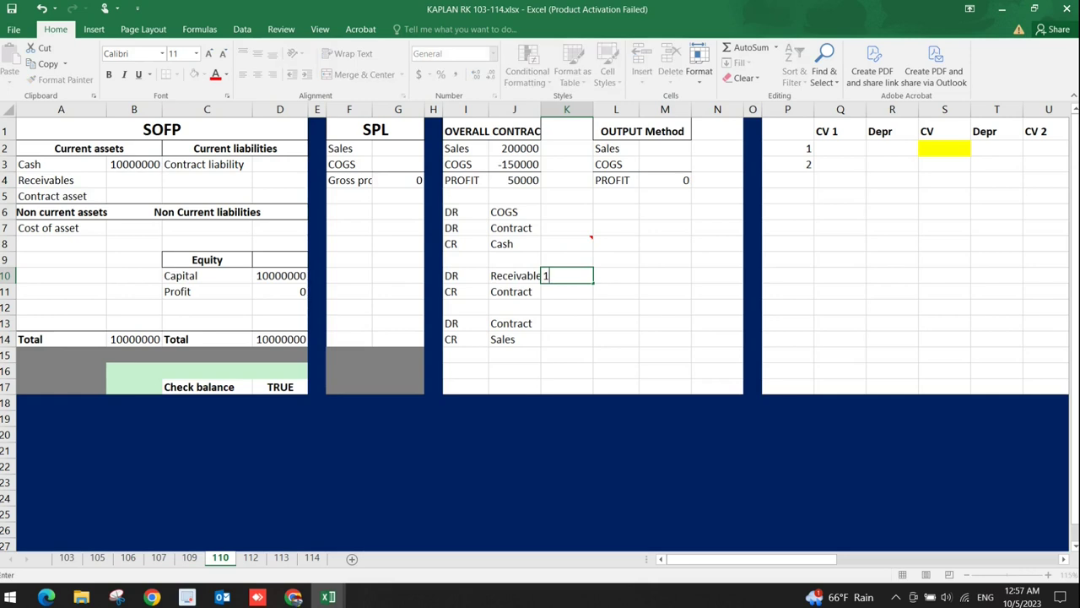
pyautogui.write('200000')
pyautogui.press('BackSpace')
pyautogui.press('Return')
pyautogui.write('120000')
pyautogui.press('Return')
# - Enter the work certified as a share of the contract price, =180/200, in N2 beside the output method Sales
pyautogui.press('Up')
pyautogui.press('Right')
pyautogui.press('Right')
pyautogui.hotkey('ctrl', 'Up')
pyautogui.press('Left')
pyautogui.press('Up')
pyautogui.press('Up')
pyautogui.press('Right')
pyautogui.press('Right')
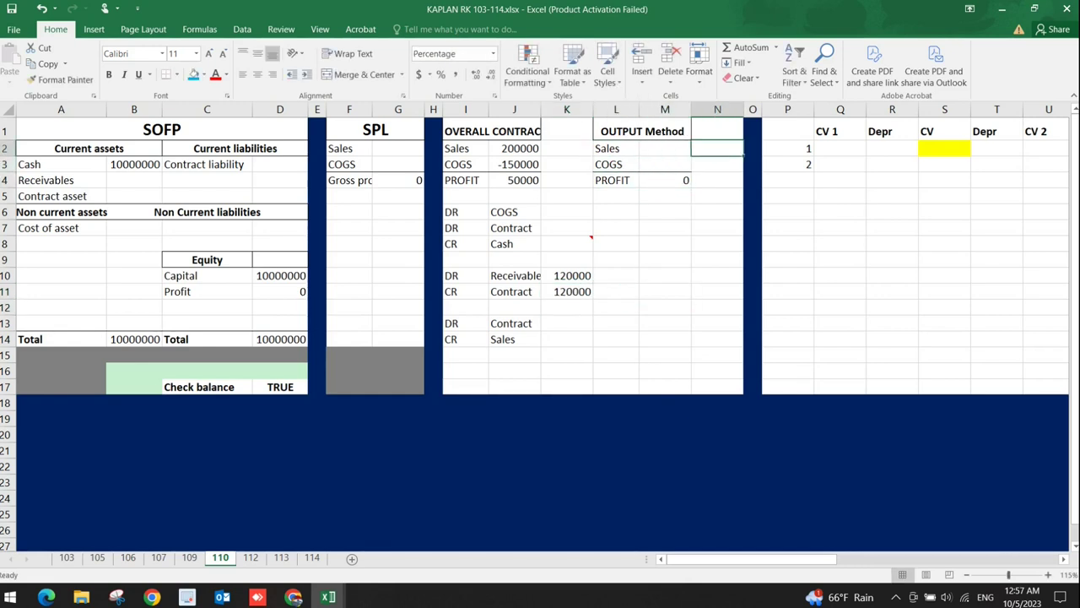
pyautogui.hotkey('alt', 'Tab')
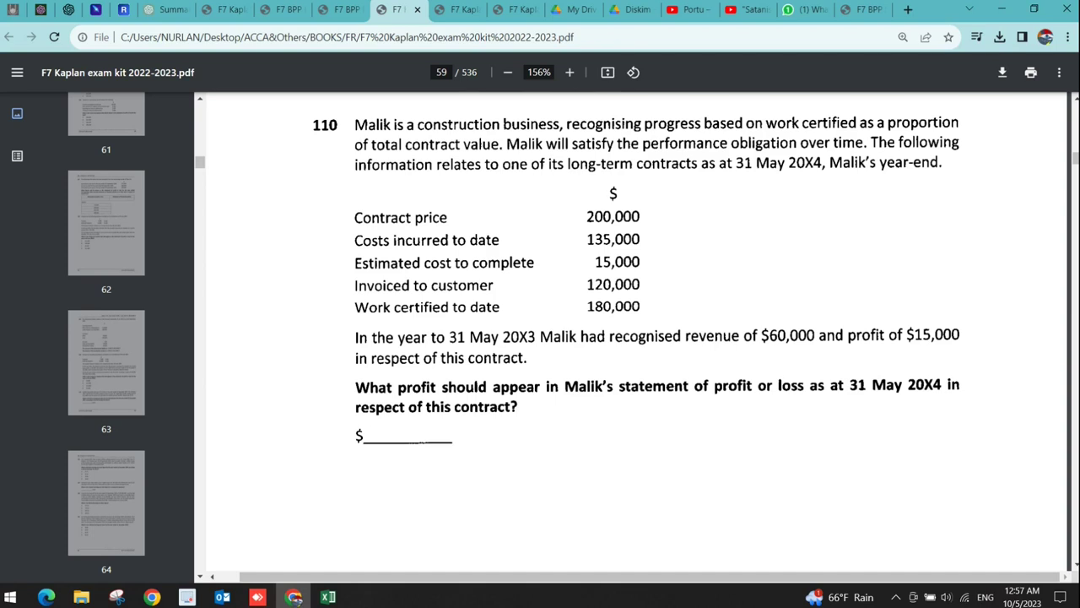
pyautogui.hotkey('alt', 'Tab')
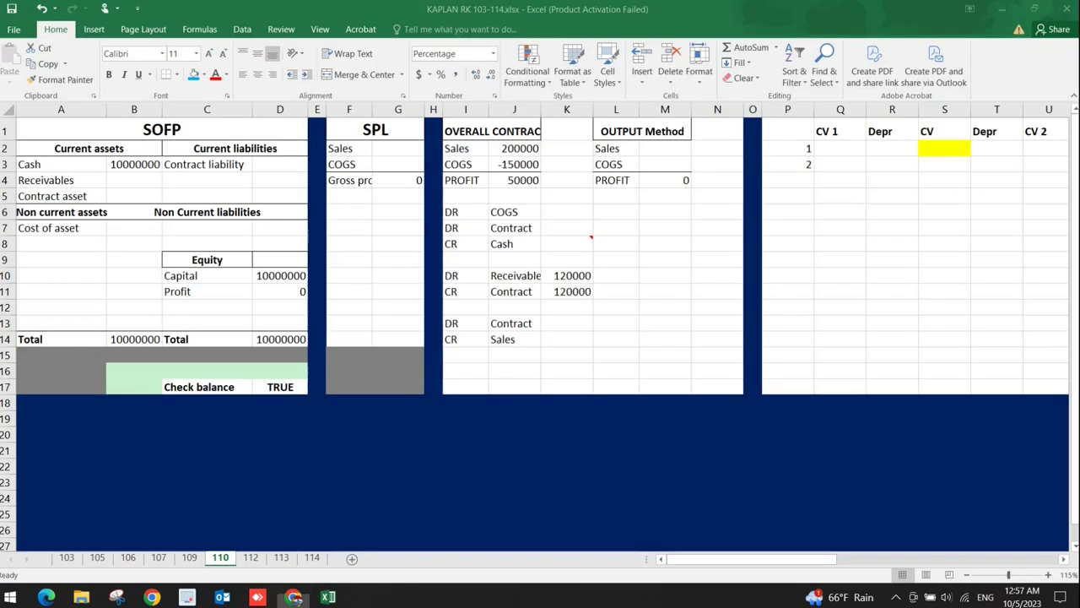
pyautogui.write('=180')
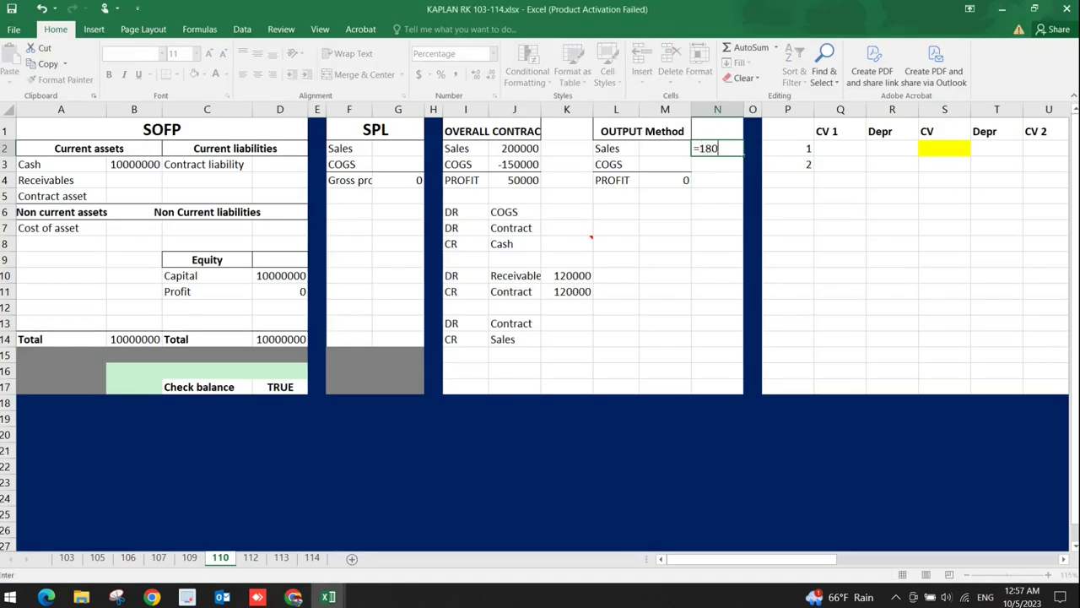
pyautogui.write('/200')
pyautogui.press('Return')
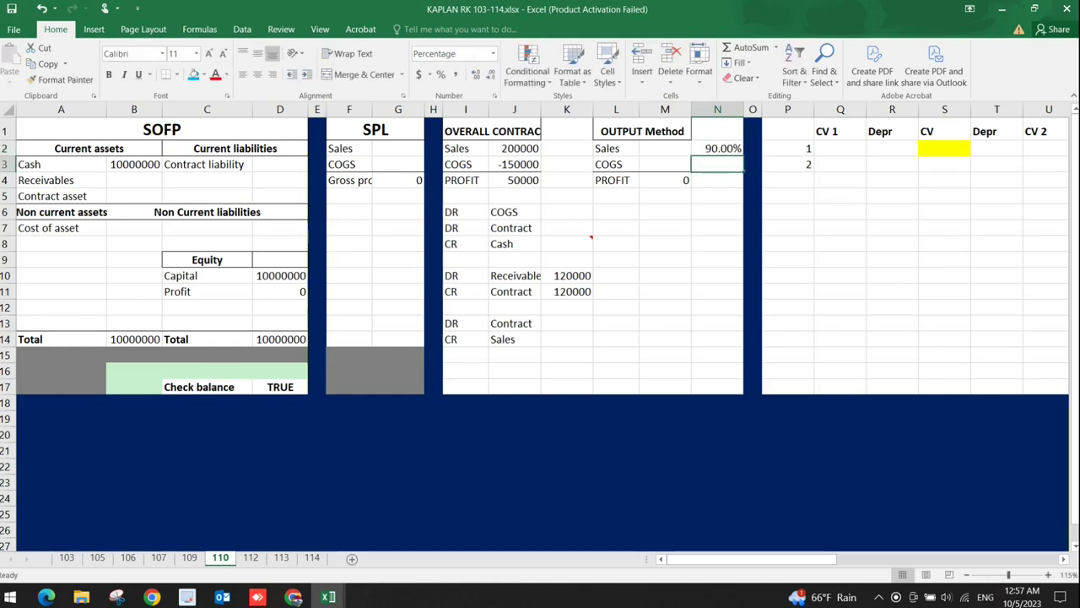
# - Link the COGS completion percentage in N3 to the Sales percentage with =N2
pyautogui.write('=')
pyautogui.press('Up')
pyautogui.press('Return')
# - Calculate the output method Sales in M2 from the overall contract Sales and completion percentage with =J2*N2
pyautogui.press('Left')
pyautogui.press('Up')
pyautogui.press('Up')
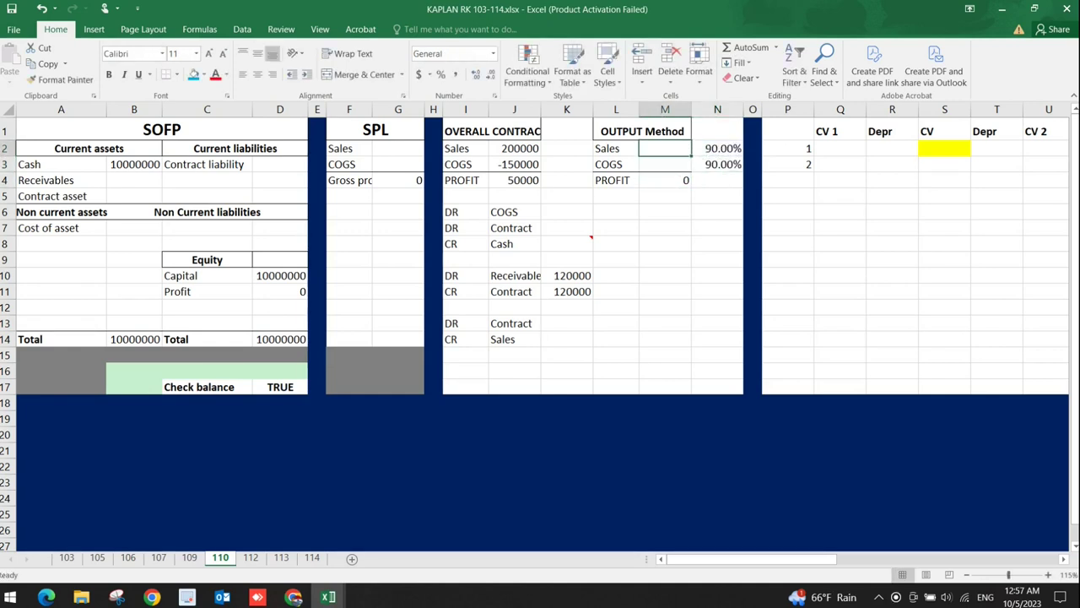
pyautogui.write('=')
pyautogui.press('Left')
pyautogui.press('Left')
pyautogui.press('Left')
pyautogui.write('*')
pyautogui.press('Right')
pyautogui.press('Return')
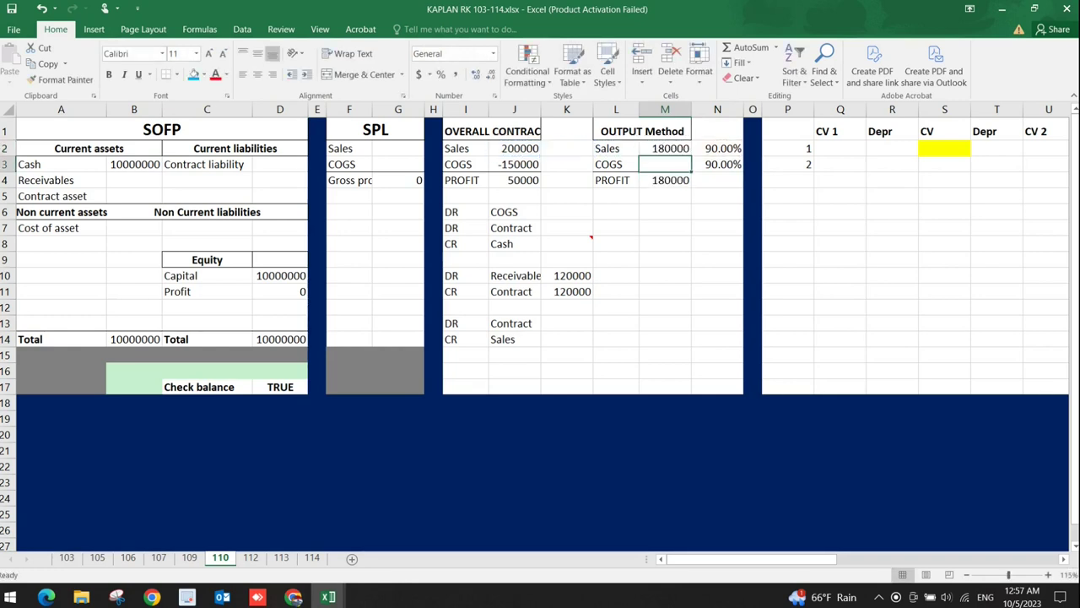
# - Calculate the output method COGS in M3 from the overall contract COGS and completion percentage with =J3*N3
pyautogui.write('=')
pyautogui.press('Left')
pyautogui.press('Left')
pyautogui.press('Left')
pyautogui.write('*')
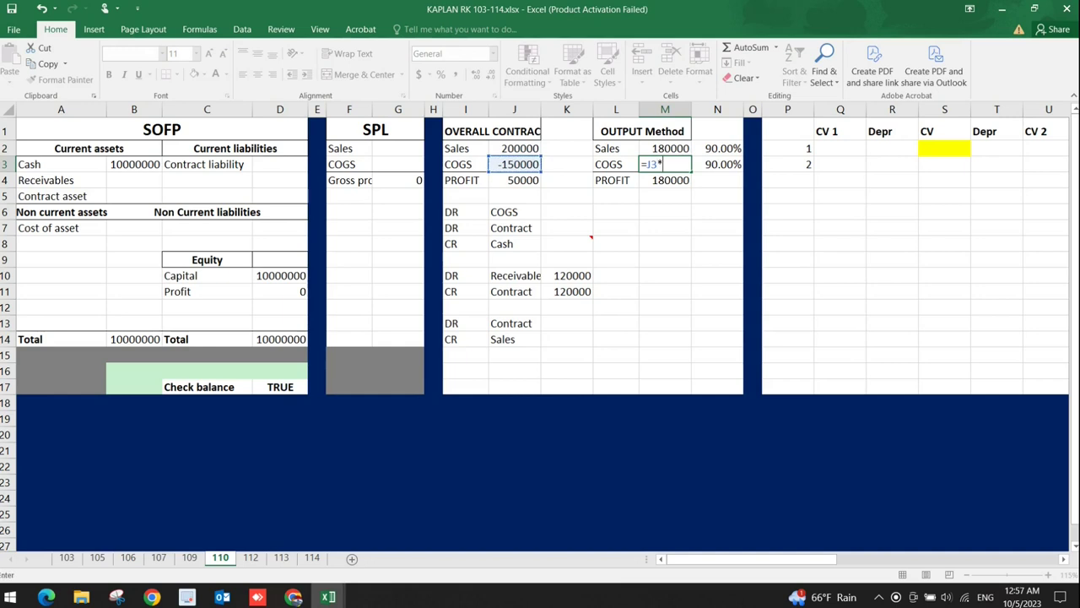
pyautogui.press('Right')
pyautogui.press('Return')
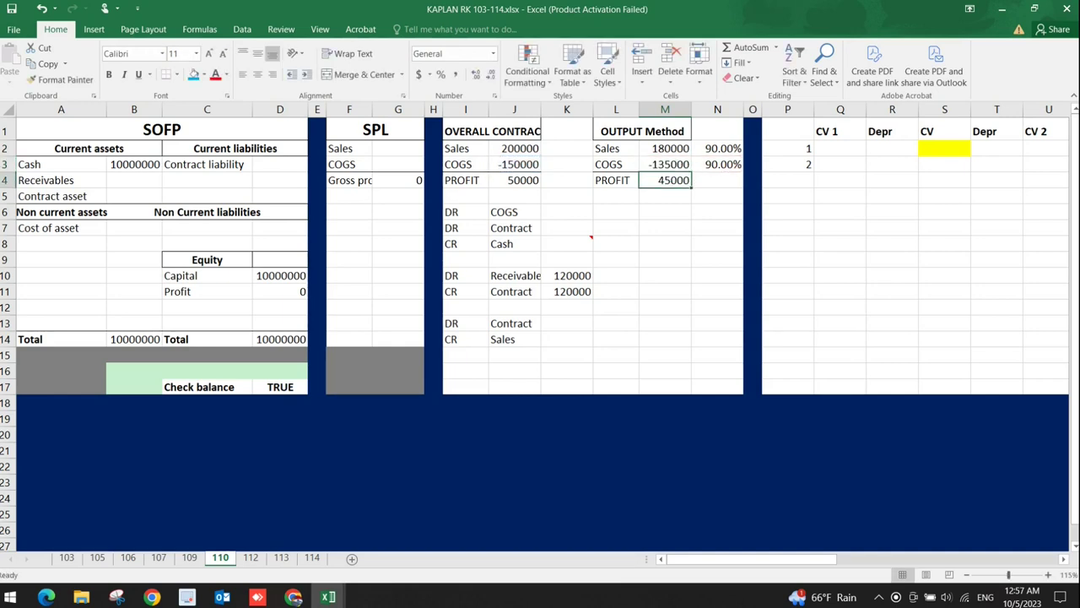
# - Inspect the overall contract COGS formula in J3 and compare it with the output method COGS in M3
pyautogui.doubleClick(518, 164)
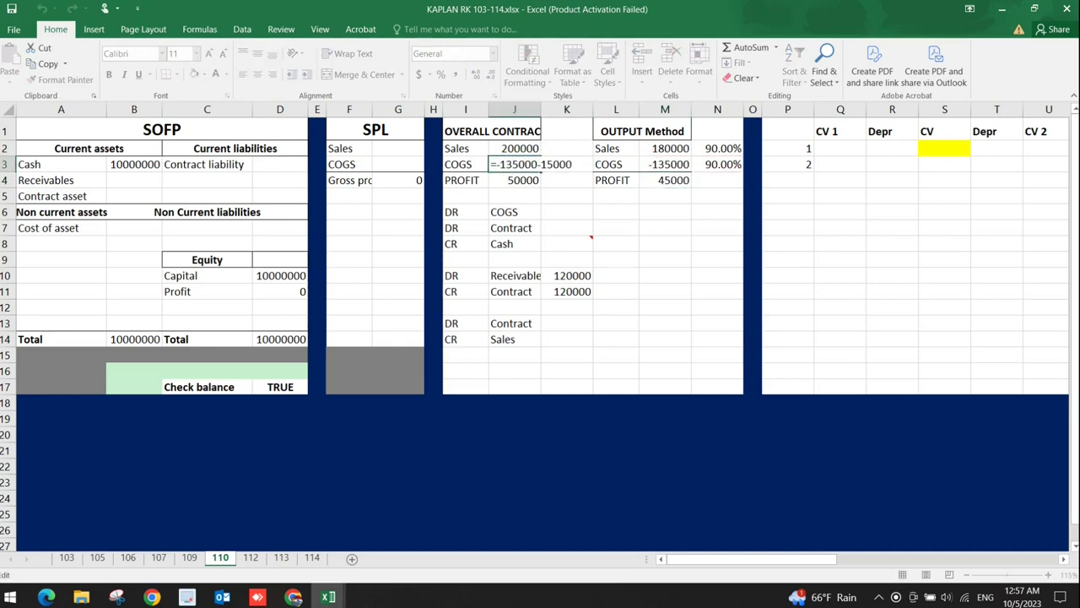
pyautogui.click(665, 227)
pyautogui.click(665, 164)
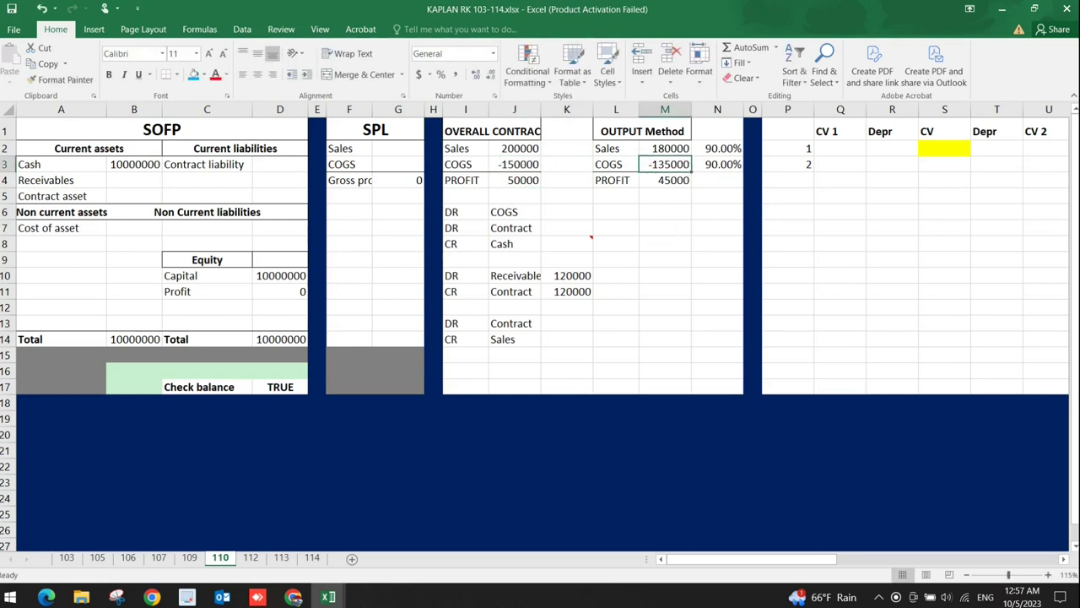
pyautogui.doubleClick(531, 164)
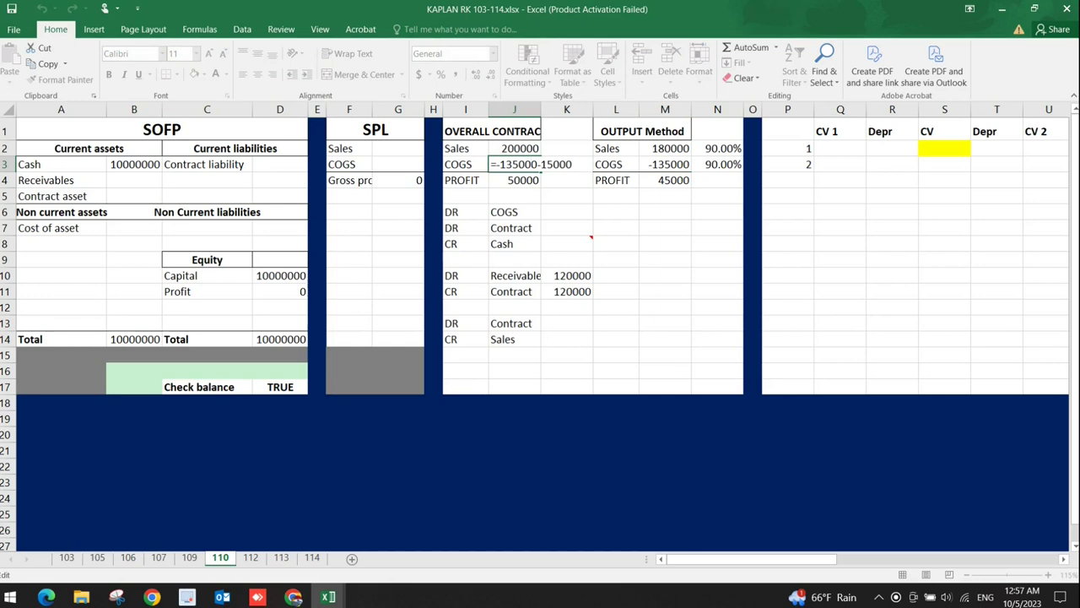
pyautogui.press('Return')
# - Look over the COGS, Contract and Cash journal rows and look up question 110's costs incurred to date
pyautogui.press('Right')
pyautogui.press('Right')
pyautogui.press('Right')
pyautogui.press('Down')
pyautogui.press('Down')
pyautogui.press('Left')
pyautogui.press('Left')
pyautogui.press('Right')
pyautogui.press('Right')
pyautogui.press('Left')
pyautogui.press('Down')
pyautogui.press('Left')
pyautogui.press('Down')
pyautogui.press('Right')
pyautogui.press('Left')
pyautogui.hotkey('alt', 'Tab')
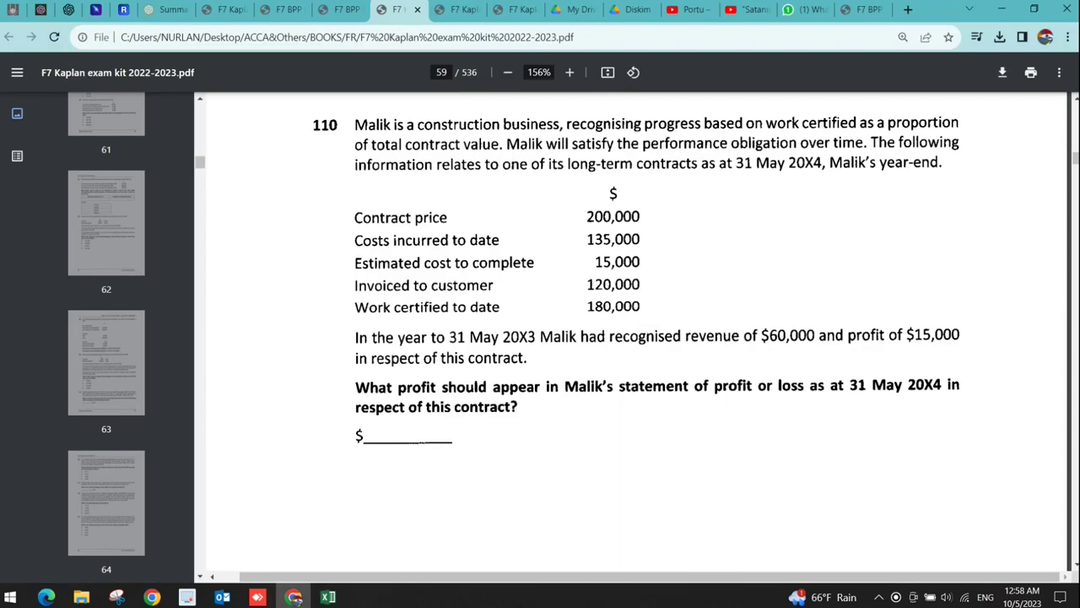
pyautogui.hotkey('alt', 'Tab')
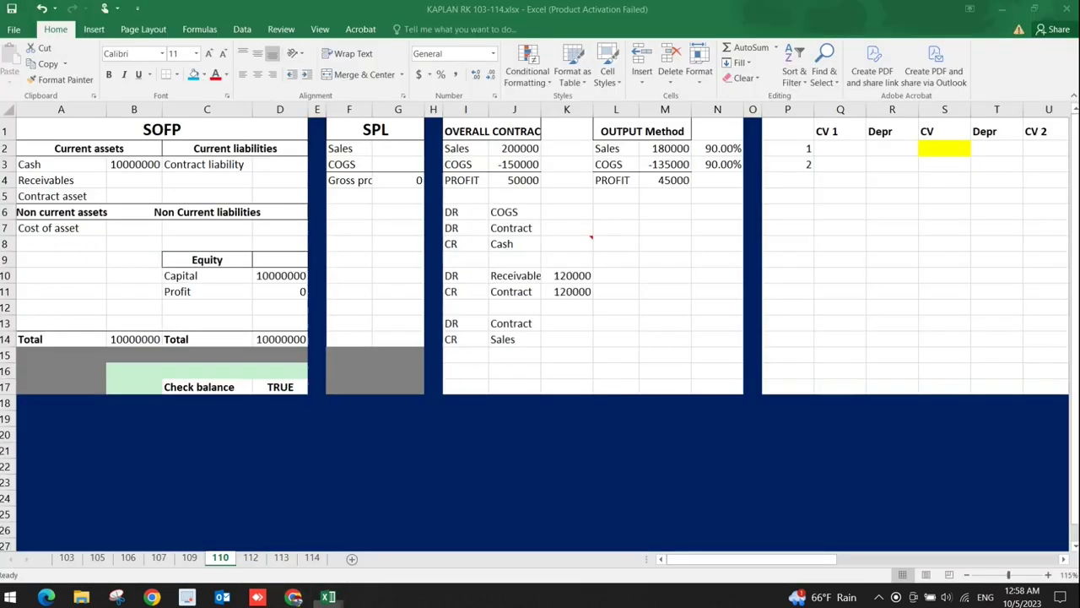
pyautogui.press('Right')
pyautogui.write('135000')
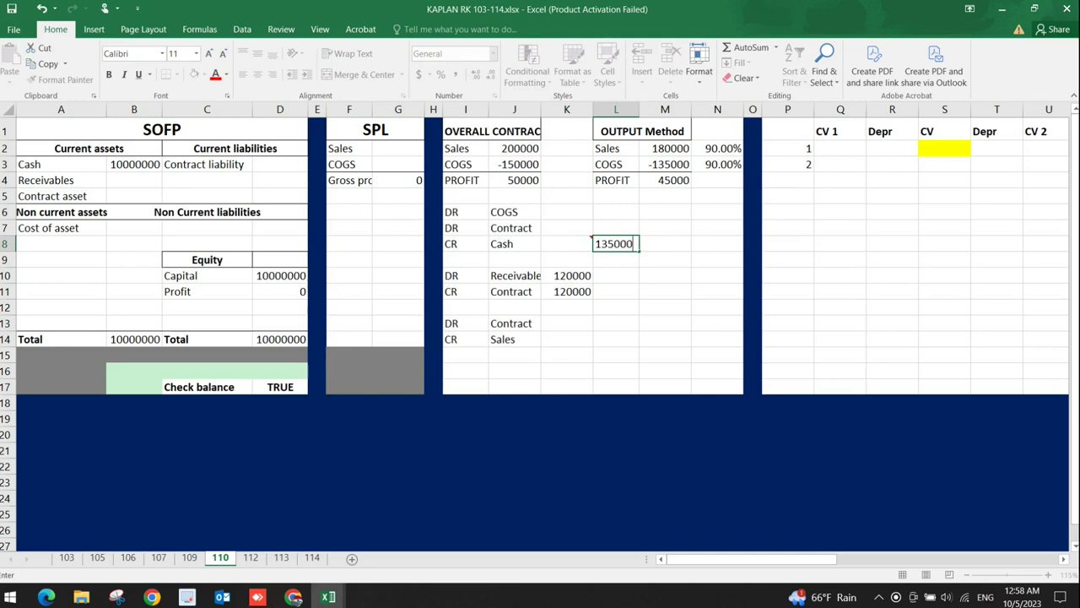
pyautogui.press('BackSpace')
pyautogui.press('BackSpace')
pyautogui.press('BackSpace')
pyautogui.press('BackSpace')
pyautogui.press('BackSpace')
pyautogui.press('BackSpace')
pyautogui.press('Escape')
# - Enter the costs incurred to date, 135000, as the Cash credit in K8
pyautogui.press('Down')
pyautogui.press('Left')
pyautogui.press('Up')
pyautogui.write('135000')
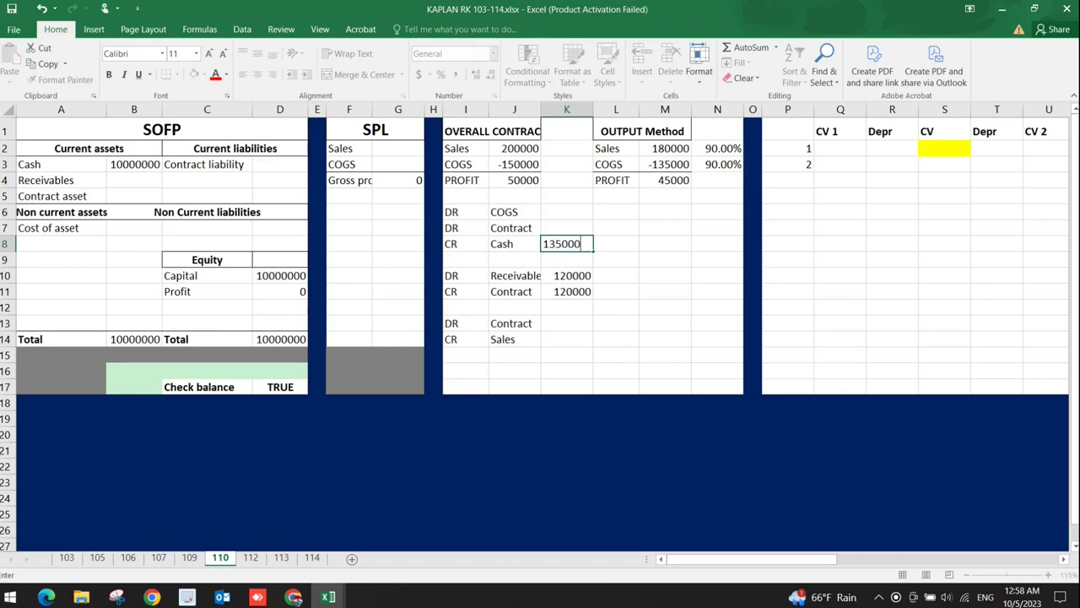
pyautogui.press('Return')
# - Link the COGS debit in K6 to the output method COGS with =-M3 and enter 0 as the Contract debit in K7
pyautogui.press('Up')
pyautogui.press('Up')
pyautogui.press('Up')
pyautogui.write('=')
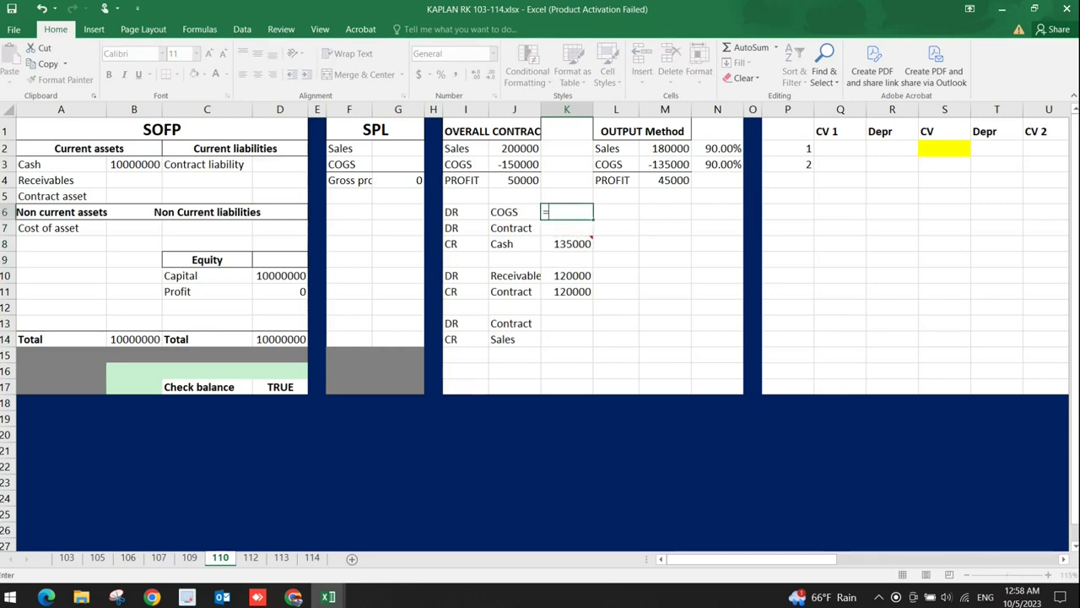
pyautogui.write('-')
pyautogui.click(664, 164)
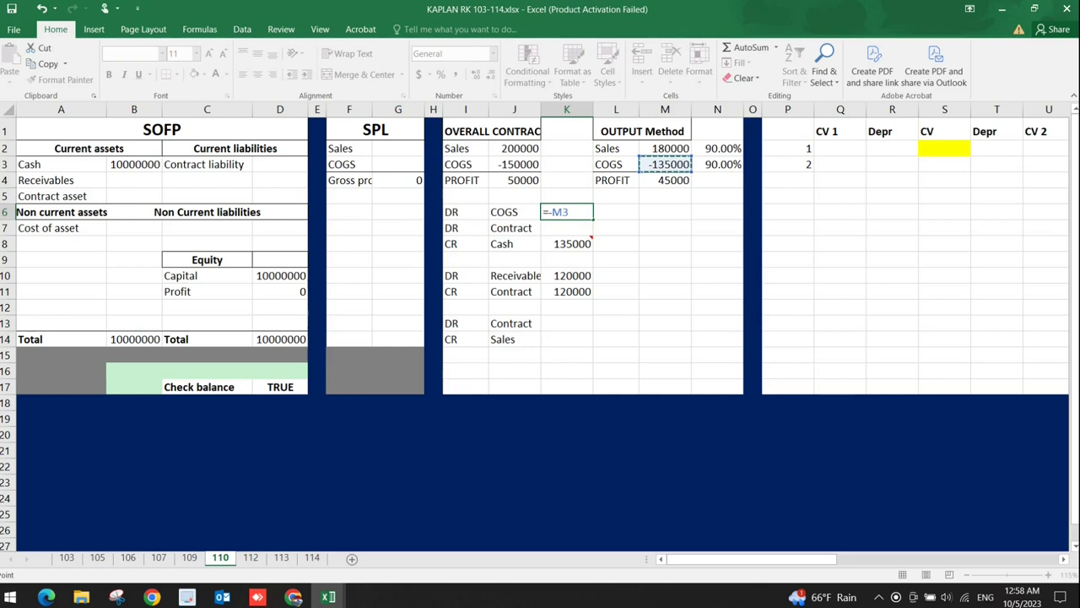
pyautogui.press('Return')
pyautogui.write('0')
pyautogui.press('Return')
# - Link the Contract debit in K13 and the Sales credit in K14 to the output method Sales with =M2
pyautogui.press('Down')
pyautogui.press('Down')
pyautogui.press('Down')
pyautogui.press('Down')
pyautogui.press('Down')
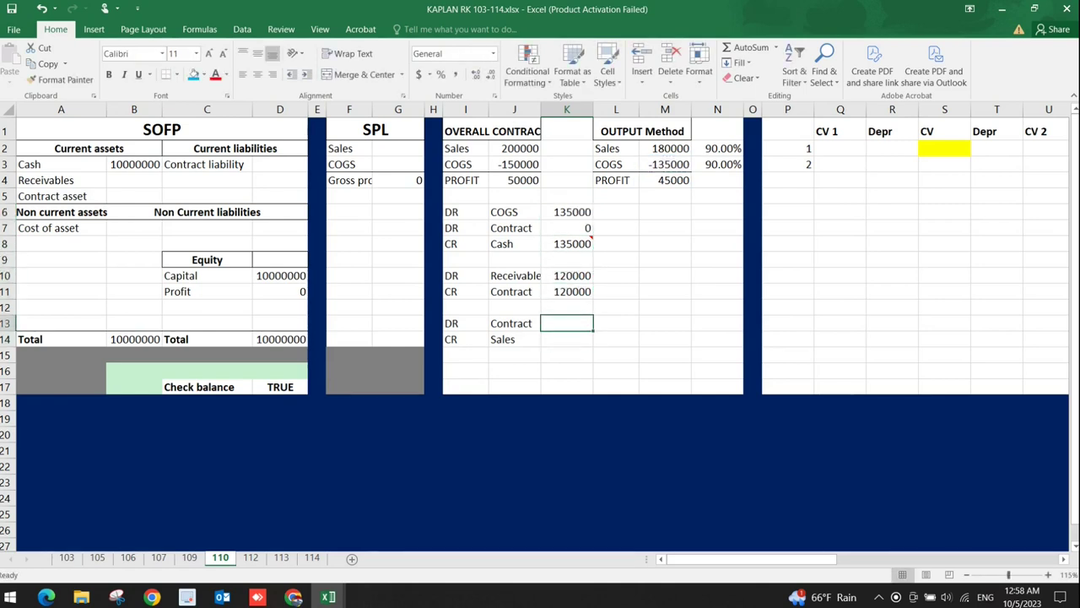
pyautogui.write('=')
pyautogui.click(665, 148)
pyautogui.press('Return')
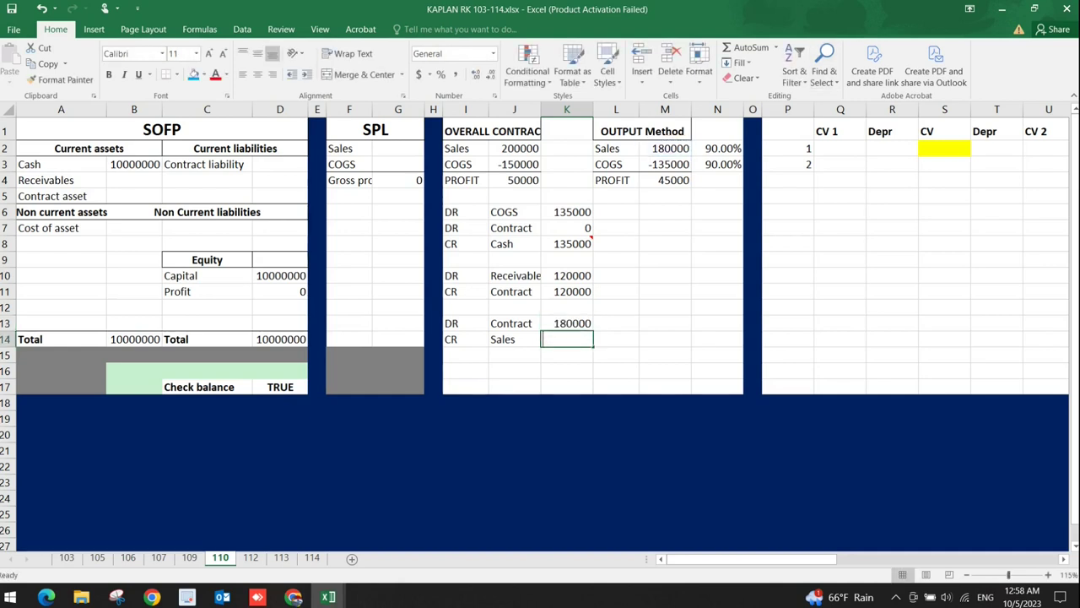
pyautogui.write('=')
pyautogui.click(665, 148)
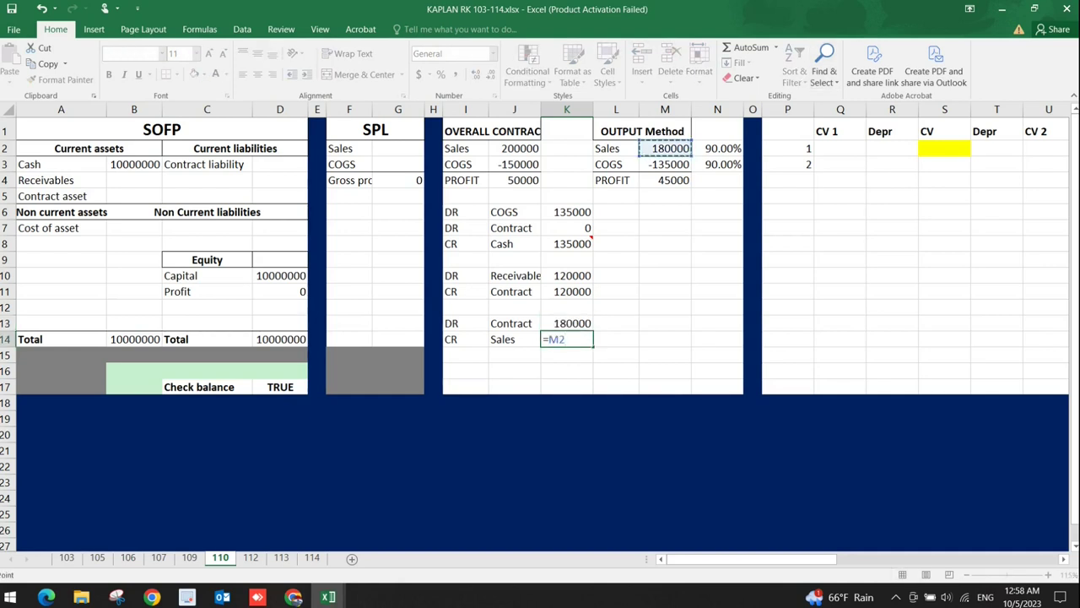
pyautogui.press('Return')
# - Review the completed journal entries, reread question 110 and check the output method profit in M4 against it
pyautogui.press('Up')
pyautogui.press('Up')
pyautogui.press('Up')
pyautogui.press('Right')
pyautogui.press('Right')
pyautogui.press('Left')
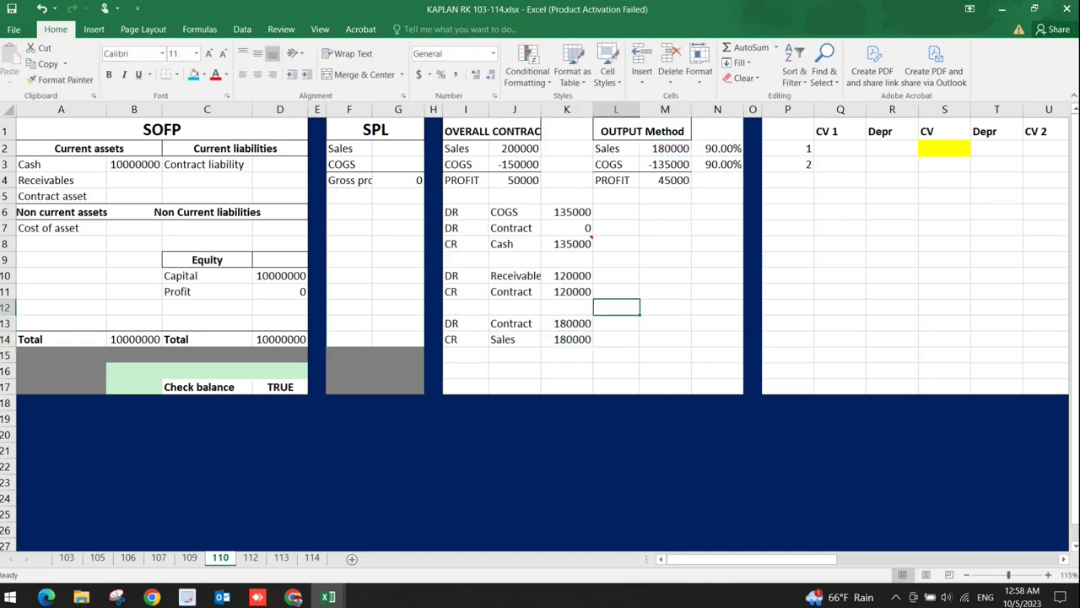
pyautogui.press('Left')
pyautogui.press('Left')
pyautogui.hotkey('alt', 'Tab')
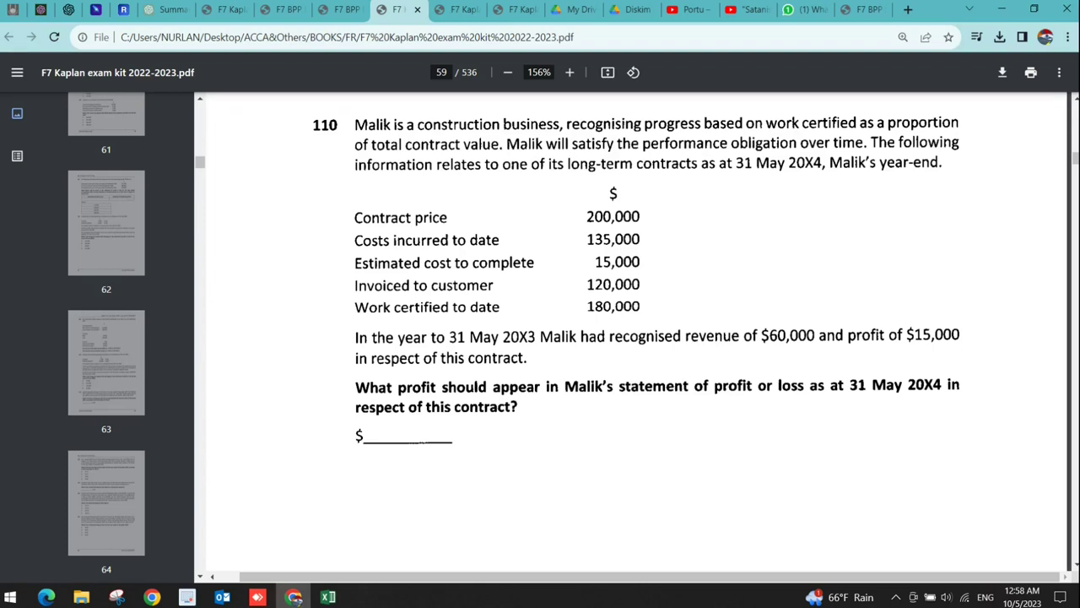
pyautogui.hotkey('alt', 'Tab')
pyautogui.click(665, 180)
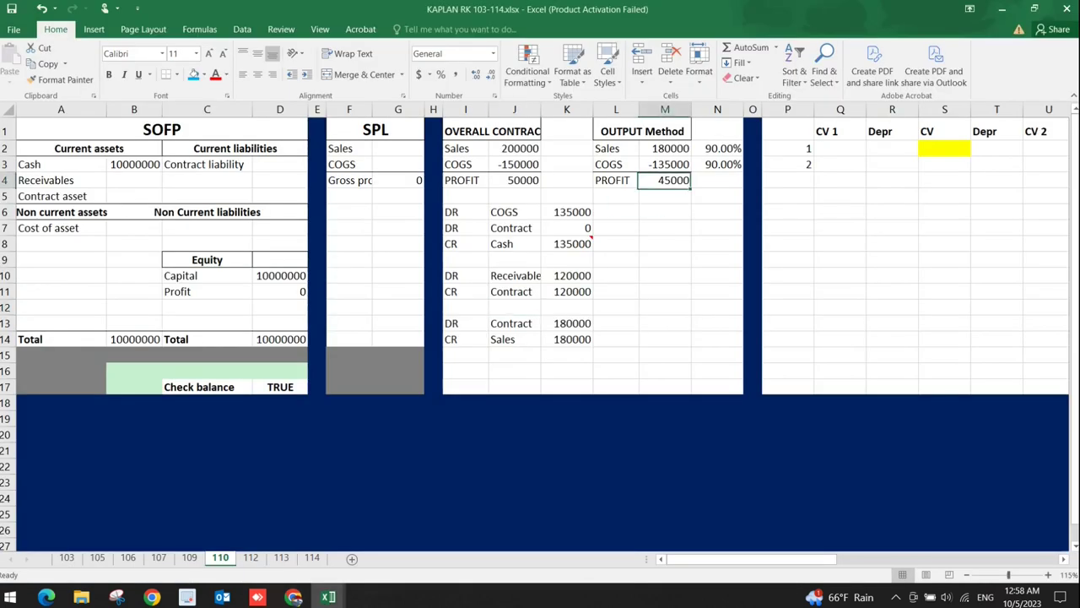
# - Deduct question 110's previously recognised revenue from the output method Sales in M2, making the formula =J2*N2-60000
pyautogui.hotkey('alt', 'Tab')
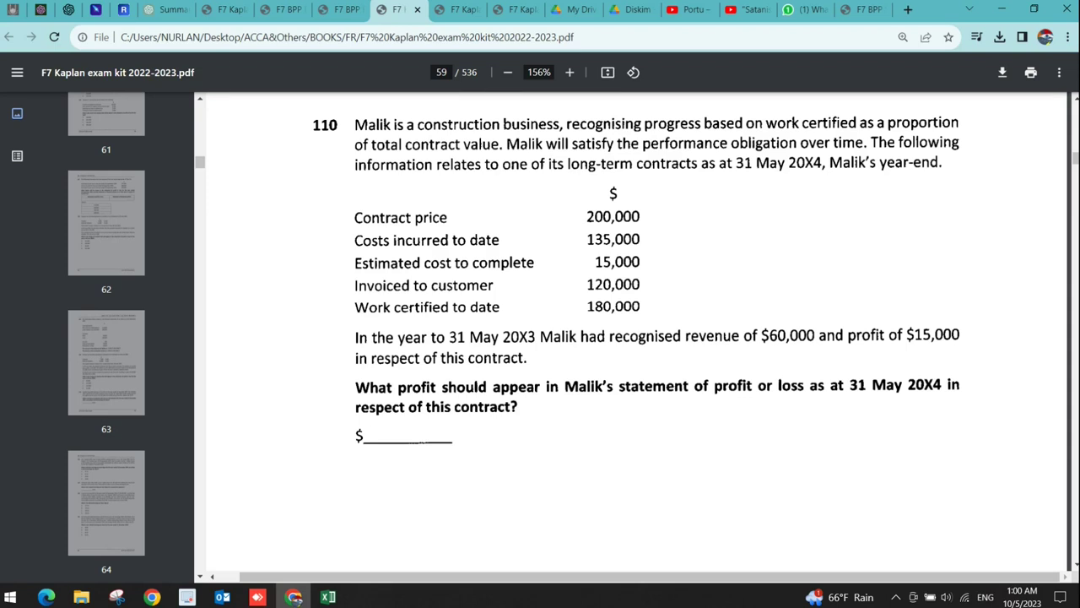
pyautogui.hotkey('alt', 'Tab')
pyautogui.click(717, 148)
pyautogui.click(665, 147)
pyautogui.doubleClick(656, 149)
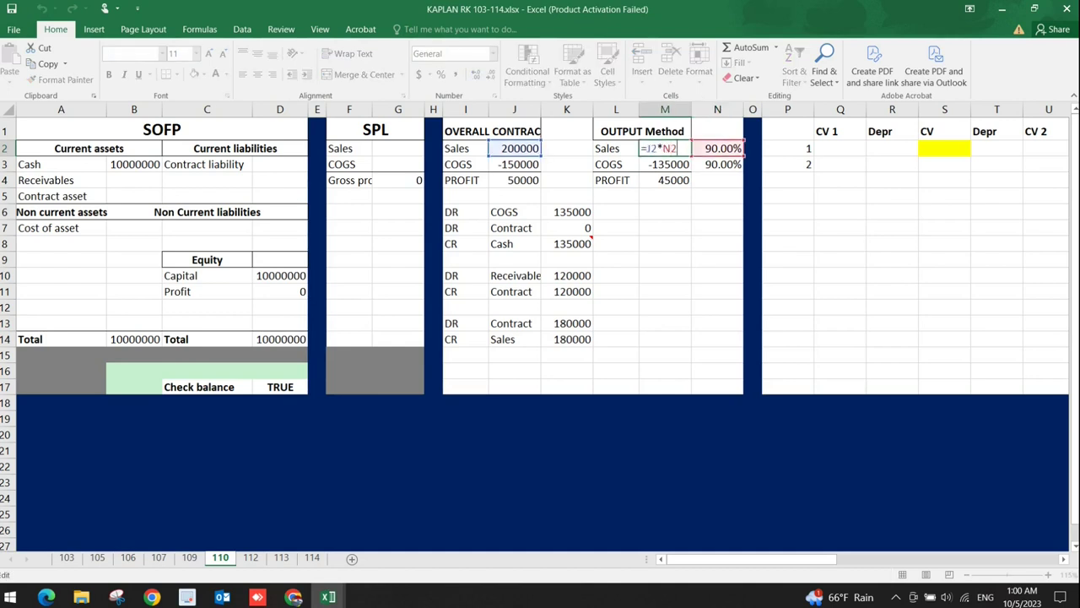
pyautogui.write('-60000')
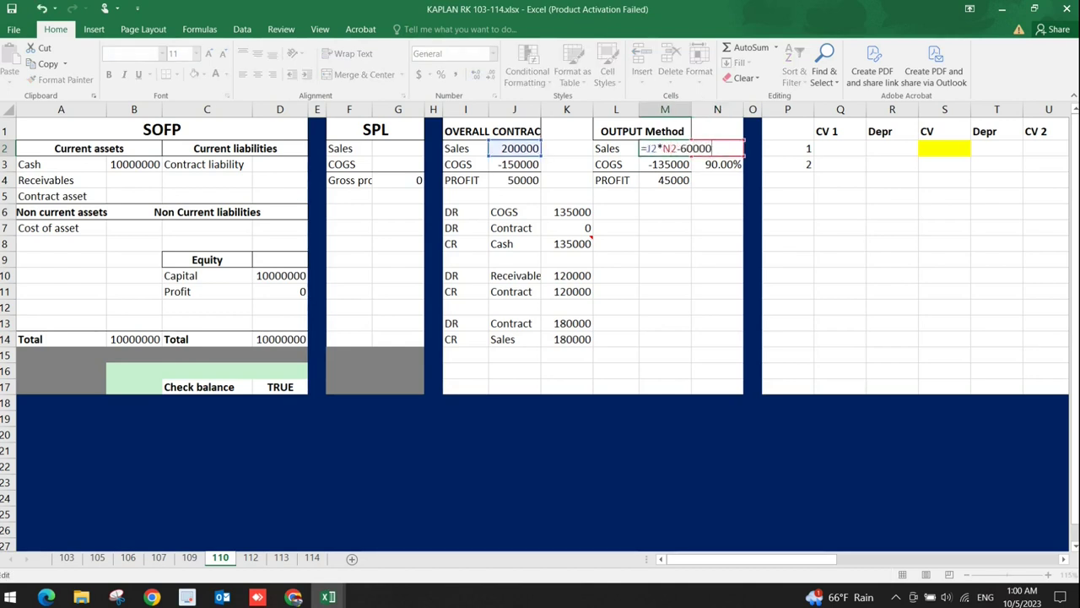
pyautogui.press('Return')
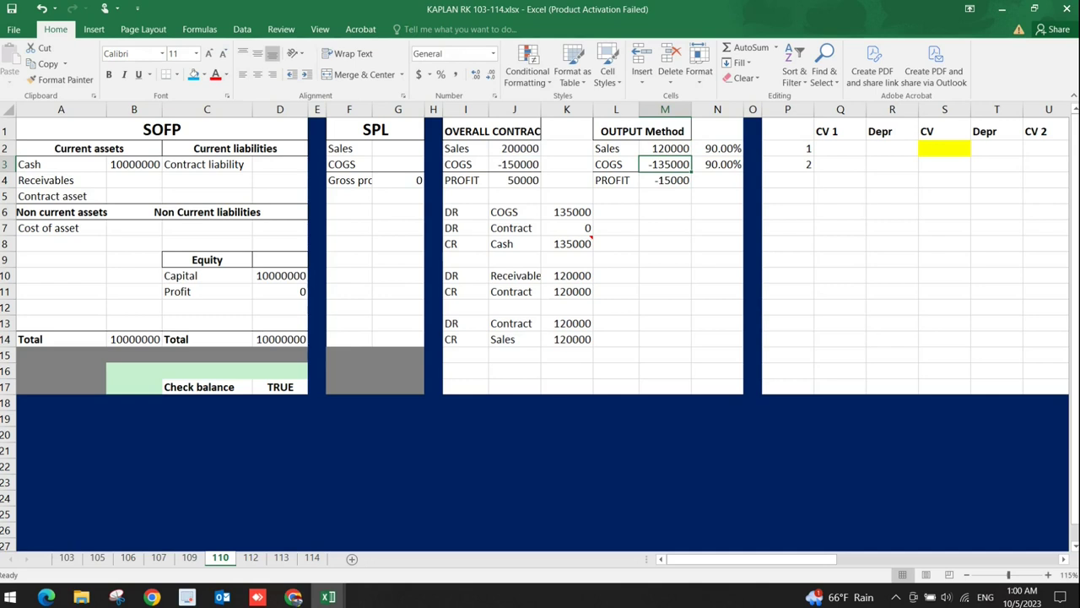
# - Add back the 45000 of COGS recognised in the previous year to the output method COGS in M3, making it =J3*N3+45000
pyautogui.press('F2')
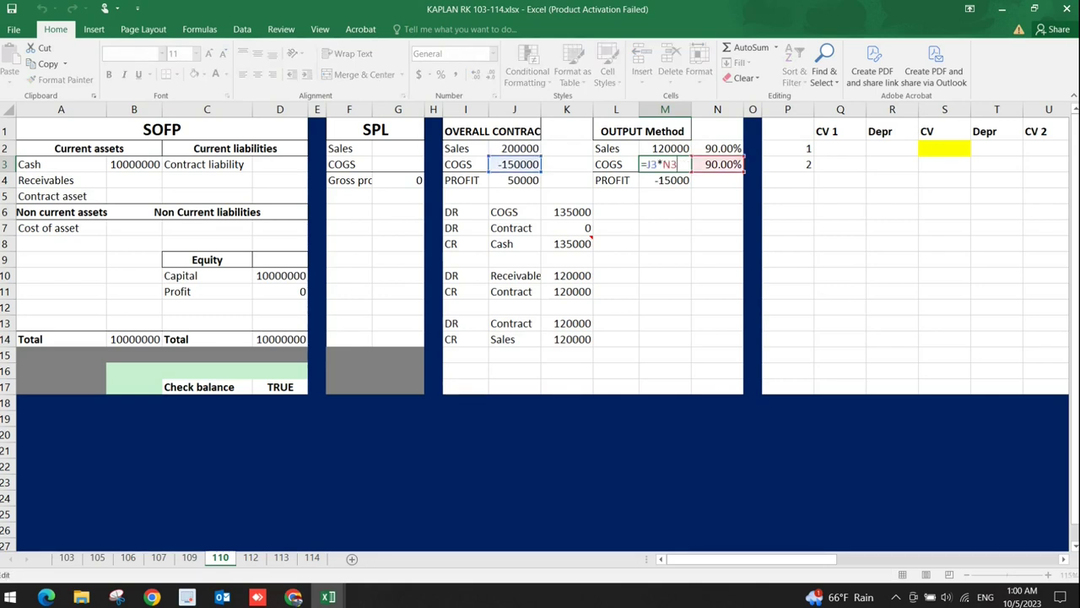
pyautogui.hotkey('alt', 'Tab')
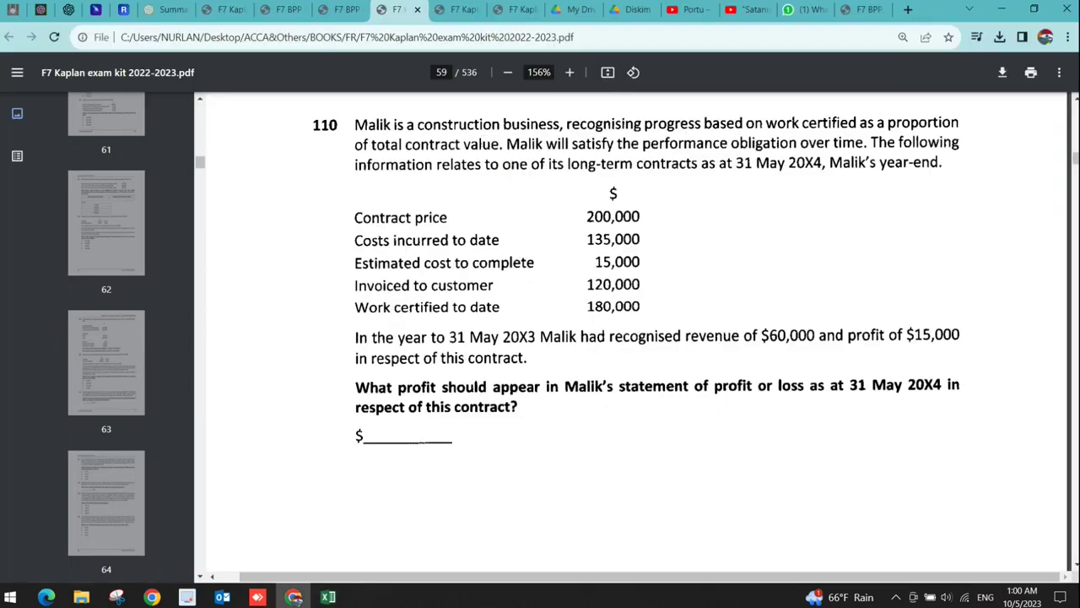
pyautogui.hotkey('alt', 'Tab')
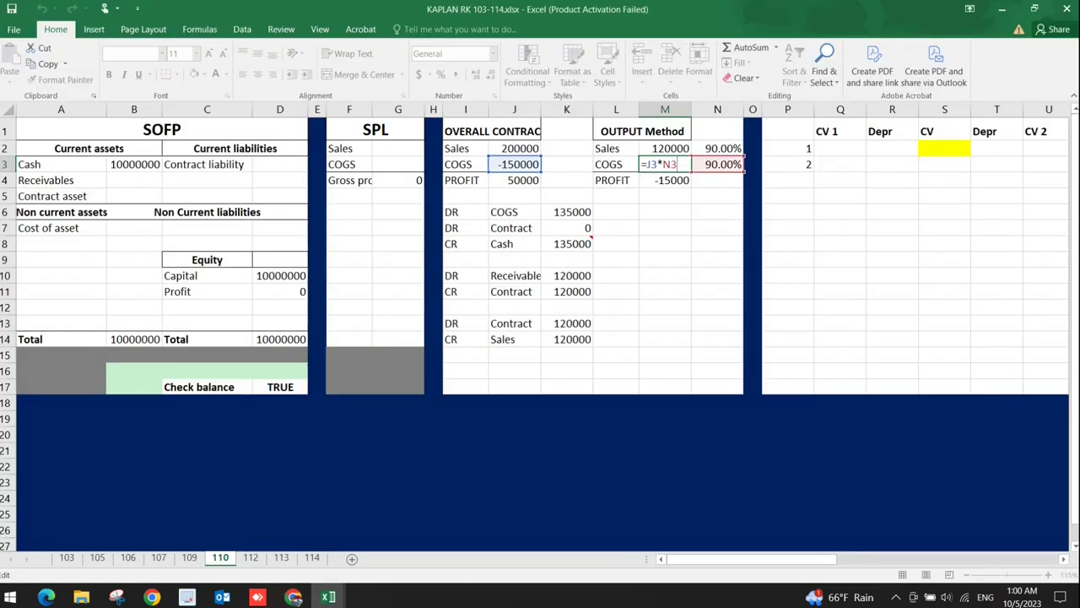
pyautogui.write('+45000')
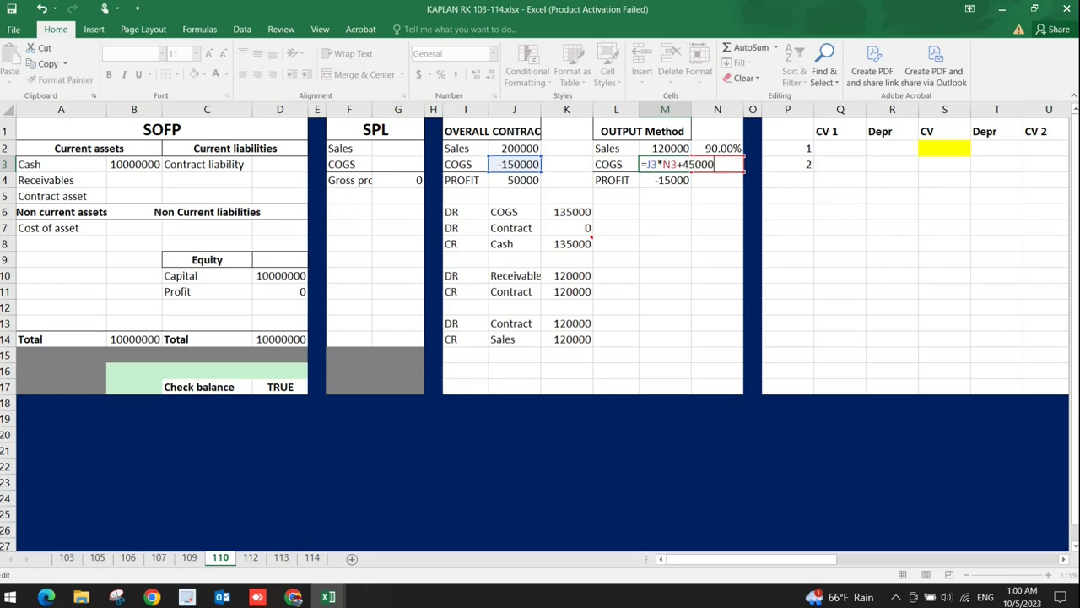
pyautogui.press('Return')
# - Review the output method Sales, COGS and profit and compare them with the exam kit's answer to question 110
pyautogui.click(665, 196)
pyautogui.click(665, 147)
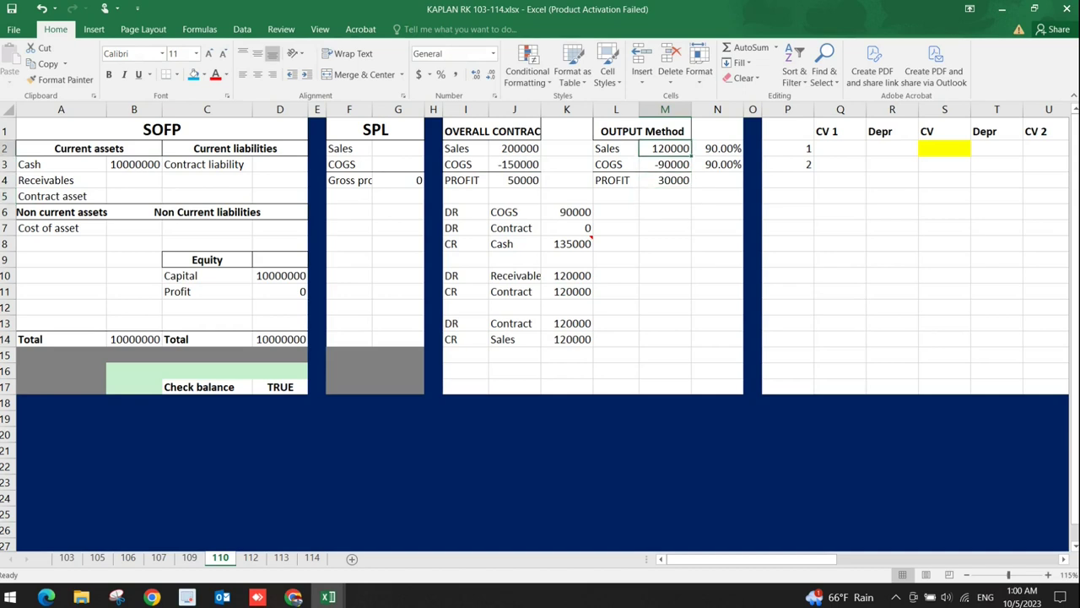
pyautogui.click(665, 164)
pyautogui.click(665, 148)
pyautogui.click(665, 164)
pyautogui.click(665, 180)
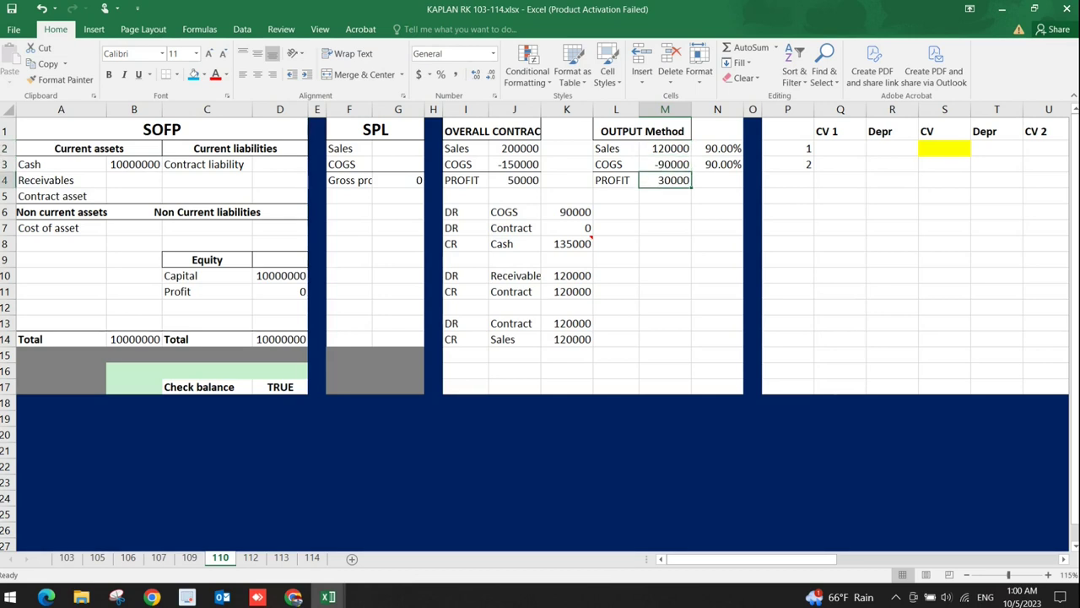
pyautogui.hotkey('alt', 'Tab')
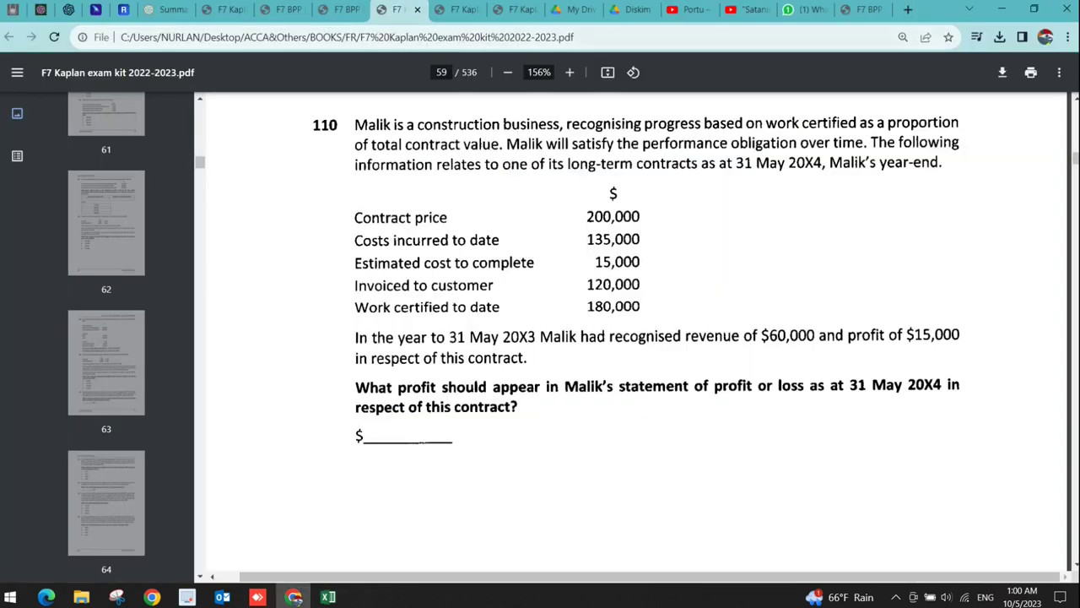
pyautogui.hotkey('ctrl', 'Tab')
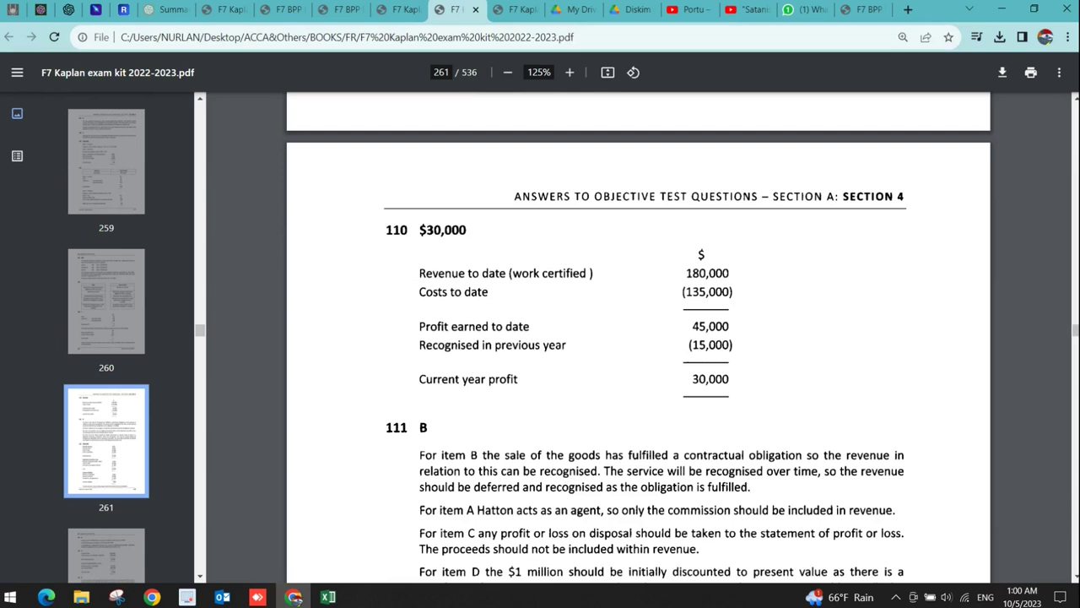
pyautogui.scroll(1, 682, 388)
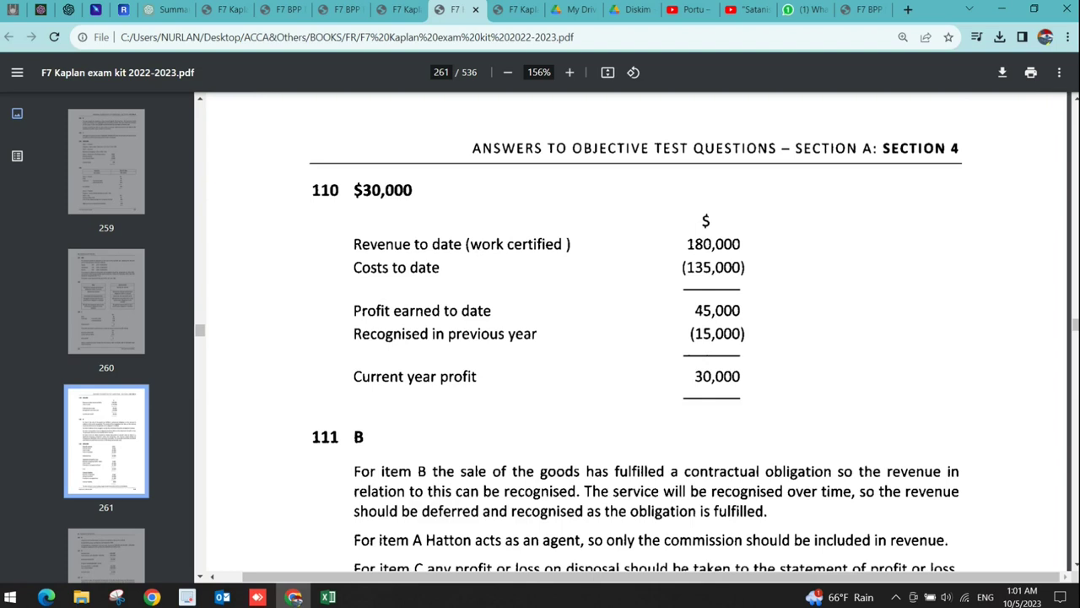
pyautogui.hotkey('alt', 'Tab')
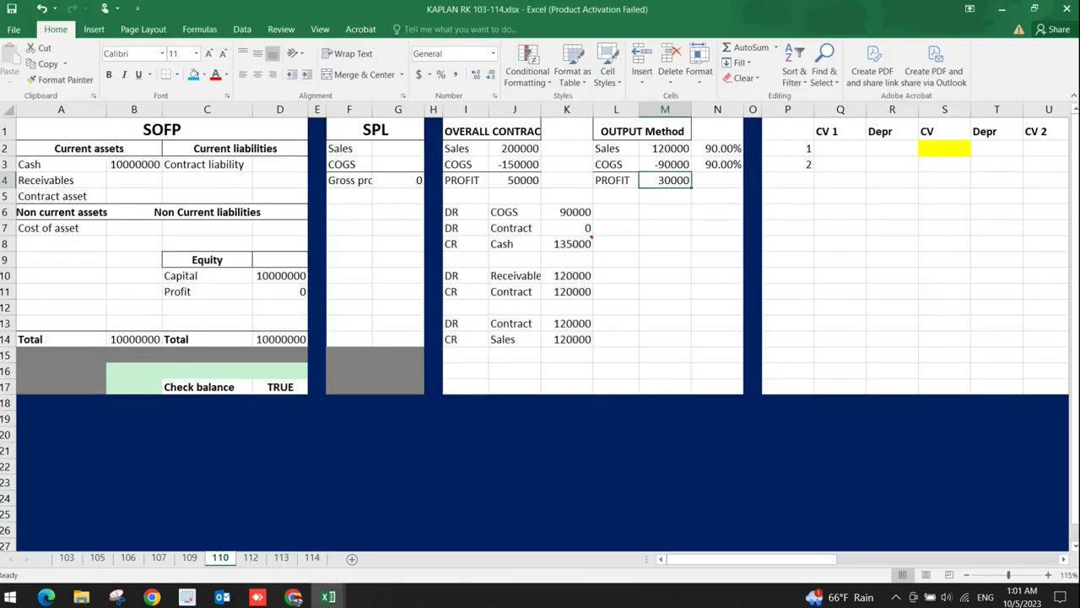
# - Recheck the output method Sales formula in M2 against question 110's answer working, and return to the questions in the exam kit
pyautogui.doubleClick(663, 148)
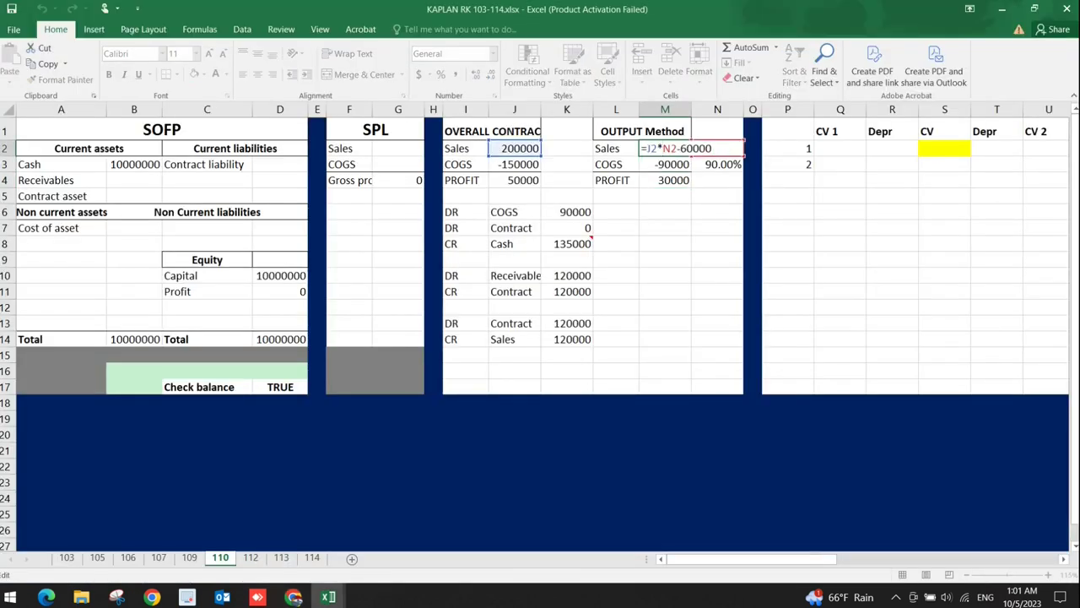
pyautogui.hotkey('alt', 'Tab')
pyautogui.hotkey('alt', 'Tab')
pyautogui.press('Return')
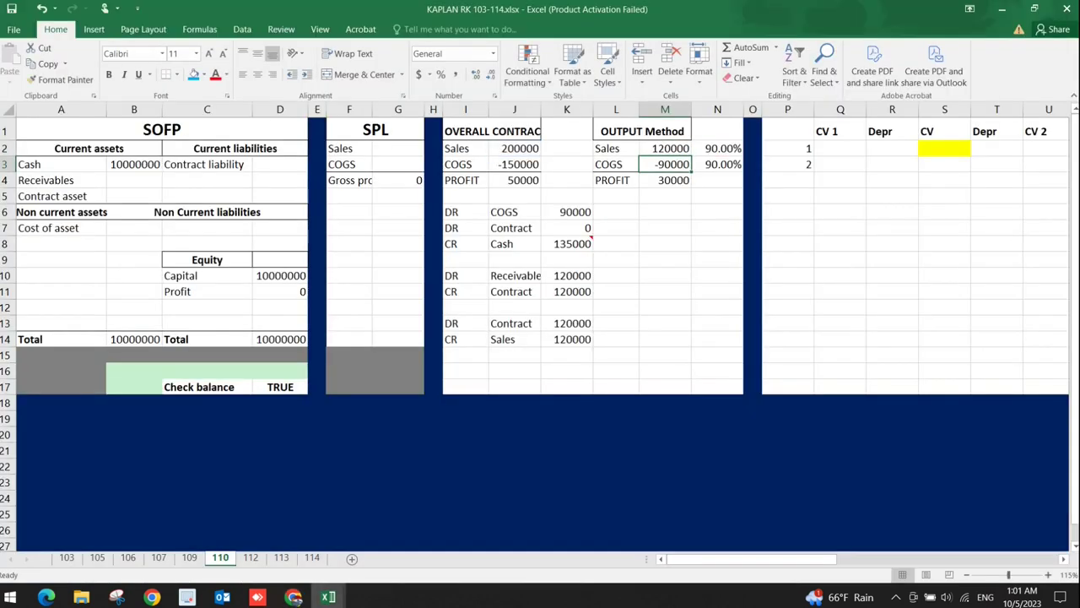
pyautogui.hotkey('alt', 'Tab')
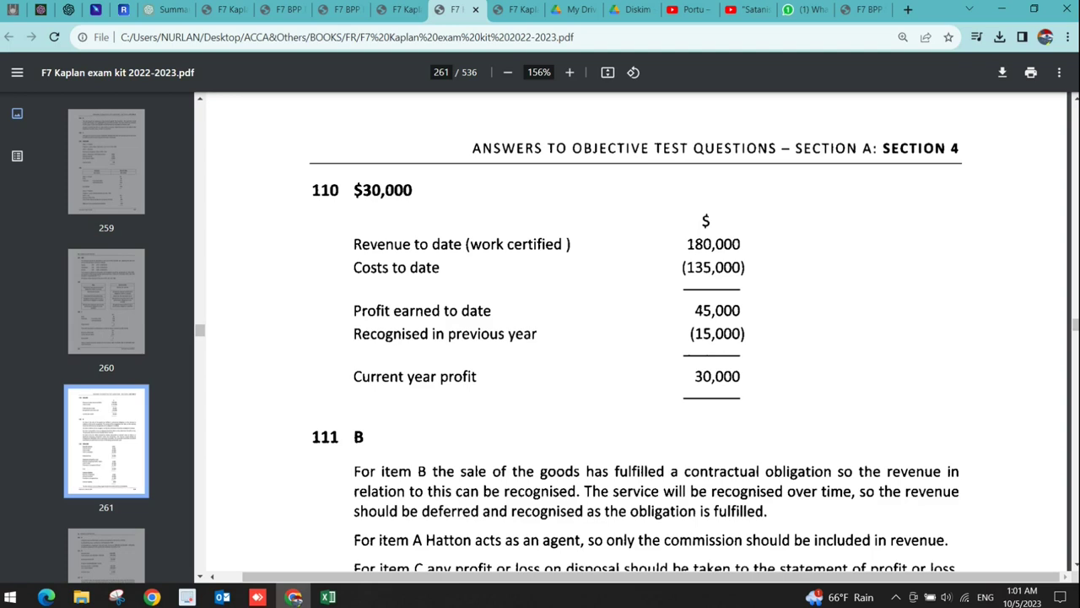
pyautogui.hotkey('alt', 'Tab')
pyautogui.hotkey('alt', 'Tab')
pyautogui.click(398, 9)
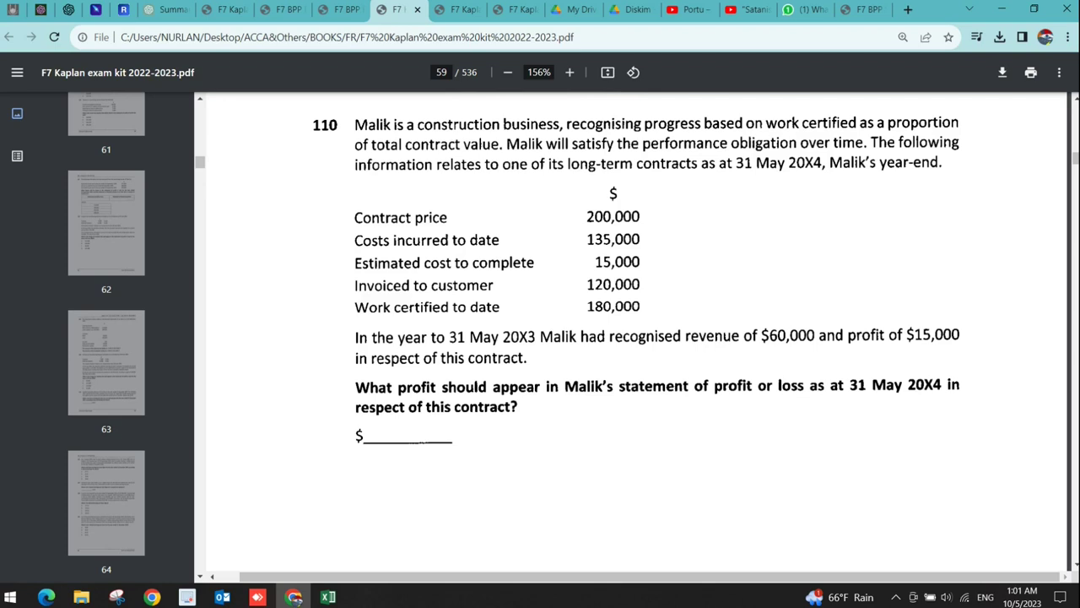
# - Read questions 111 and 112, and enter question 112's contract price as 8000 for overall contract Sales in J2 of sheet 112
pyautogui.scroll(-10, 638, 369)
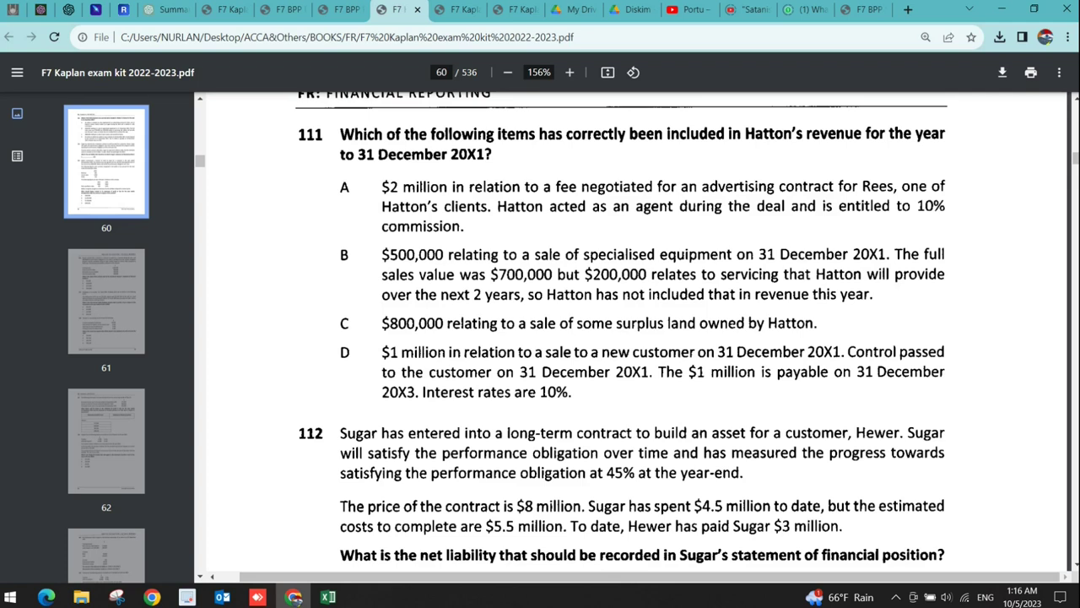
pyautogui.scroll(-3, 622, 331)
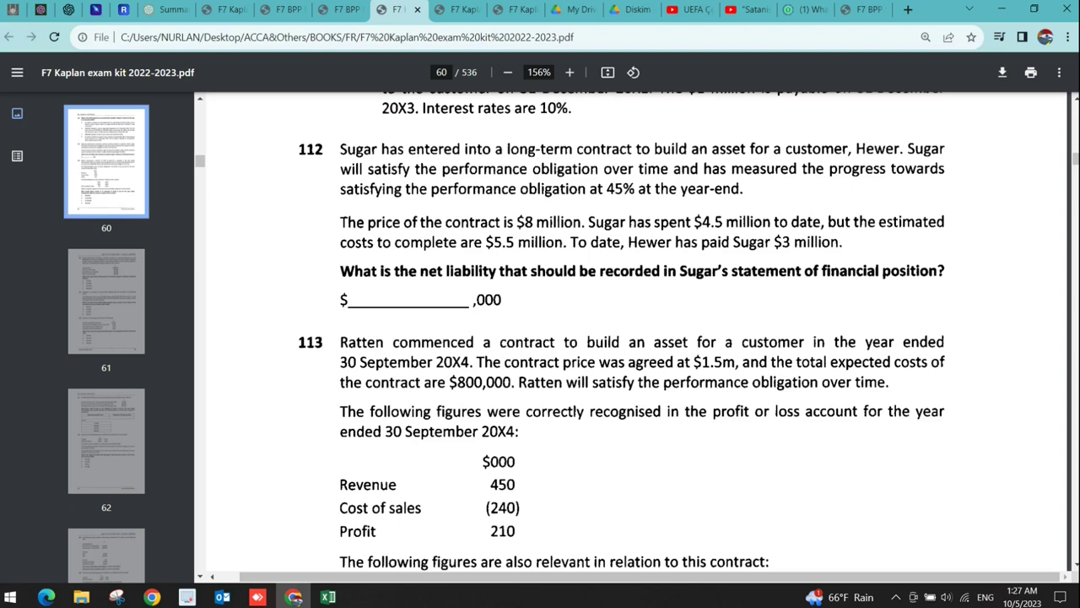
pyautogui.hotkey('alt', 'Tab')
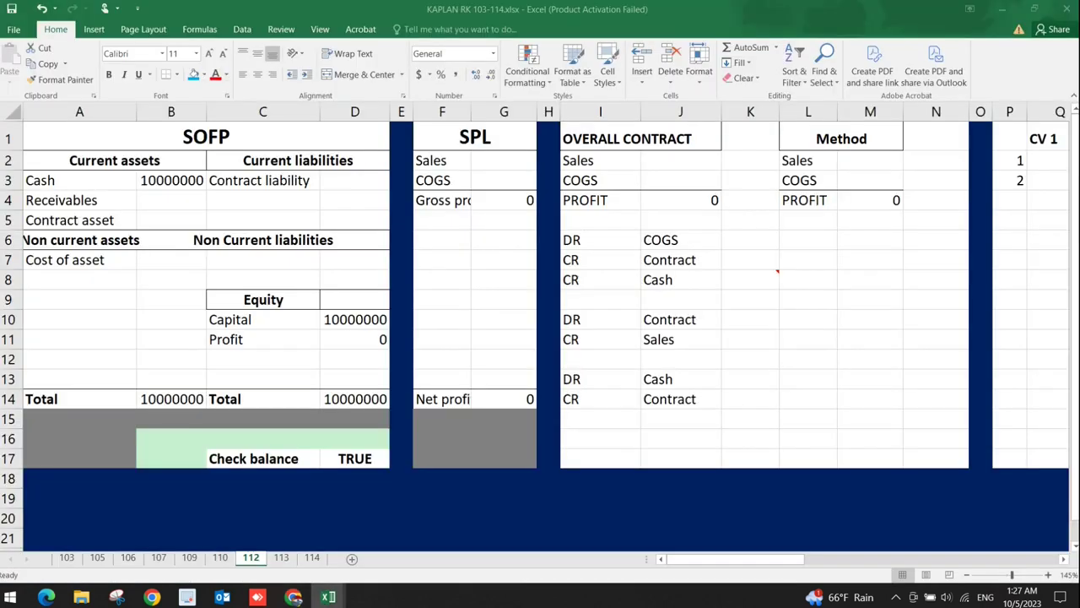
pyautogui.press('Left')
pyautogui.press('Left')
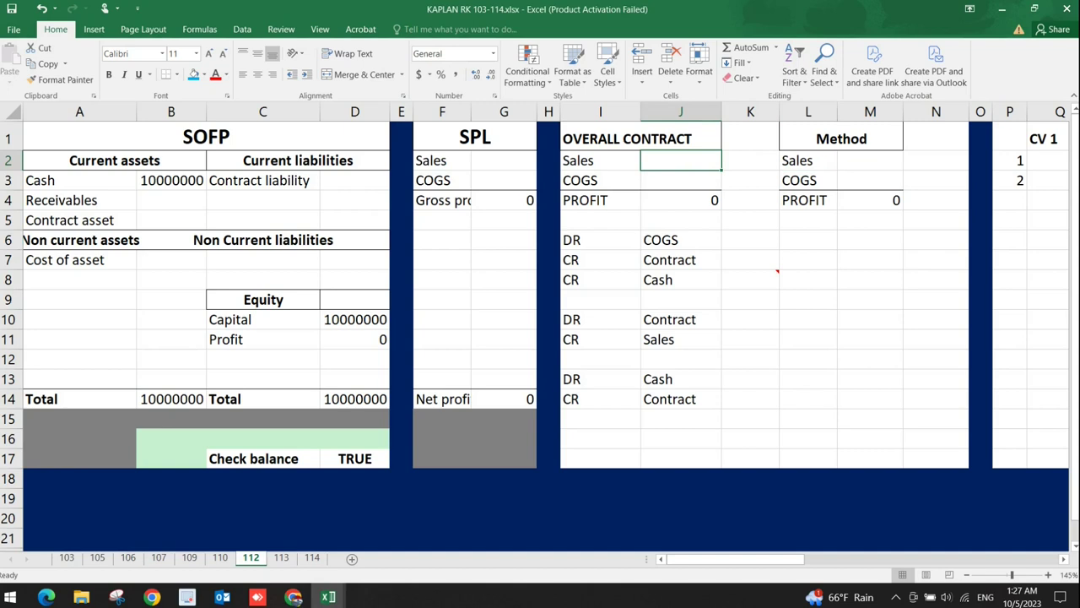
pyautogui.write('80000')
pyautogui.press('BackSpace')
pyautogui.press('Return')
# - Enter 45% as the progress percentage in N2, beside the Method Sales
pyautogui.press('Right')
pyautogui.press('Right')
pyautogui.press('Right')
pyautogui.press('Up')
pyautogui.press('Right')
# - Calculate the Method Sales in M2 from the contract price and the progress percentage with =J2*N2
pyautogui.press('Up')
pyautogui.press('Down')
pyautogui.write('45')
pyautogui.press('Return')
pyautogui.press('Left')
pyautogui.press('Up')
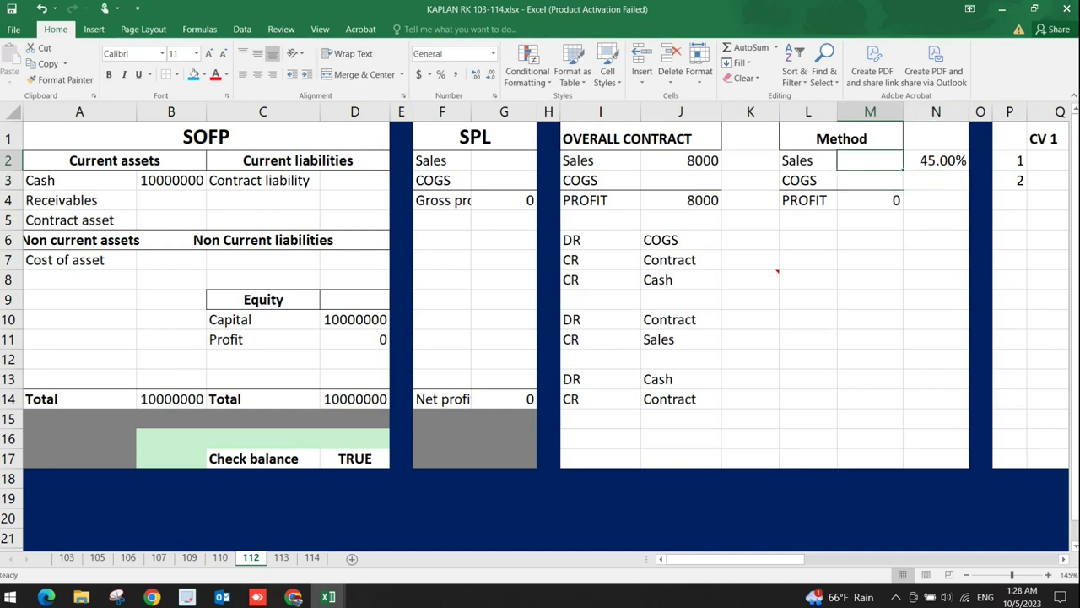
pyautogui.write('=')
pyautogui.press('Left')
pyautogui.press('Left')
pyautogui.press('Left')
pyautogui.write('*')
pyautogui.press('Right')
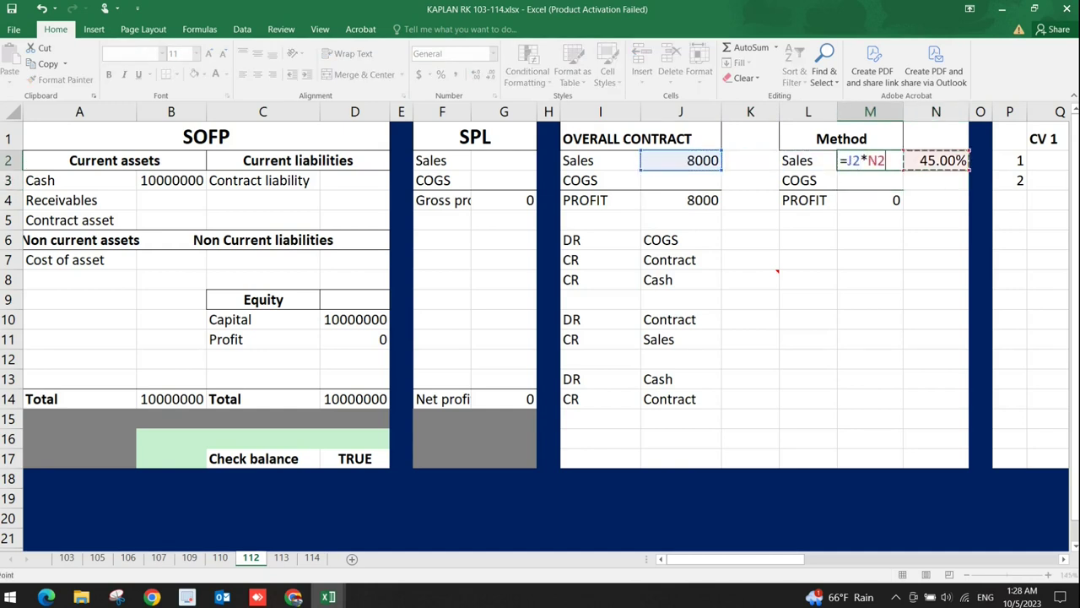
pyautogui.press('Return')
# - Reread question 112 and enter the costs spent to date as -4500 for overall contract COGS in J3
pyautogui.press('Left')
pyautogui.press('Right')
pyautogui.press('Right')
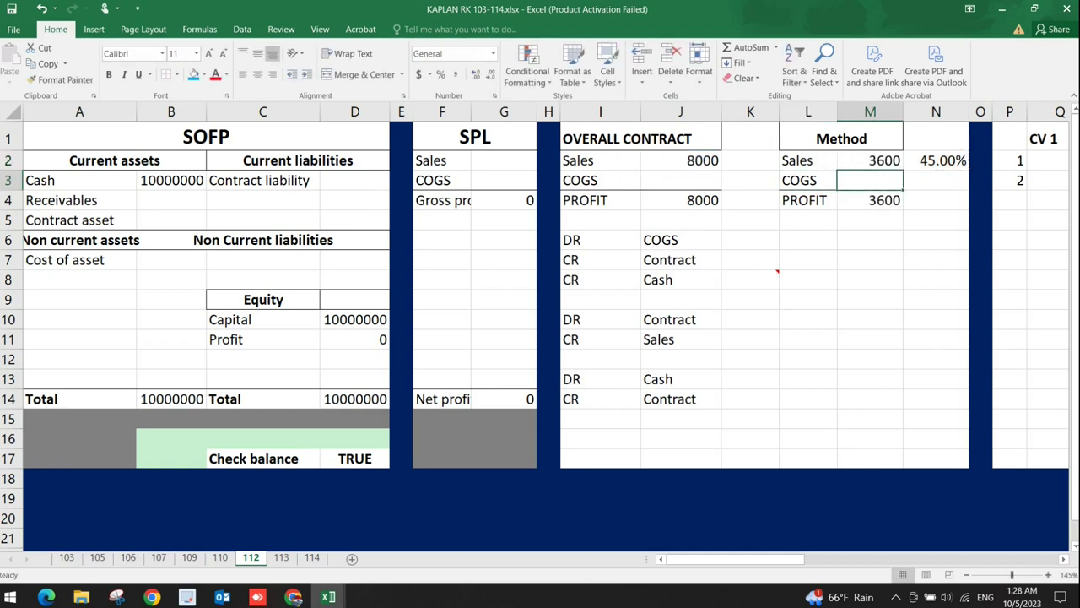
pyautogui.press('Left')
pyautogui.hotkey('alt', 'Tab')
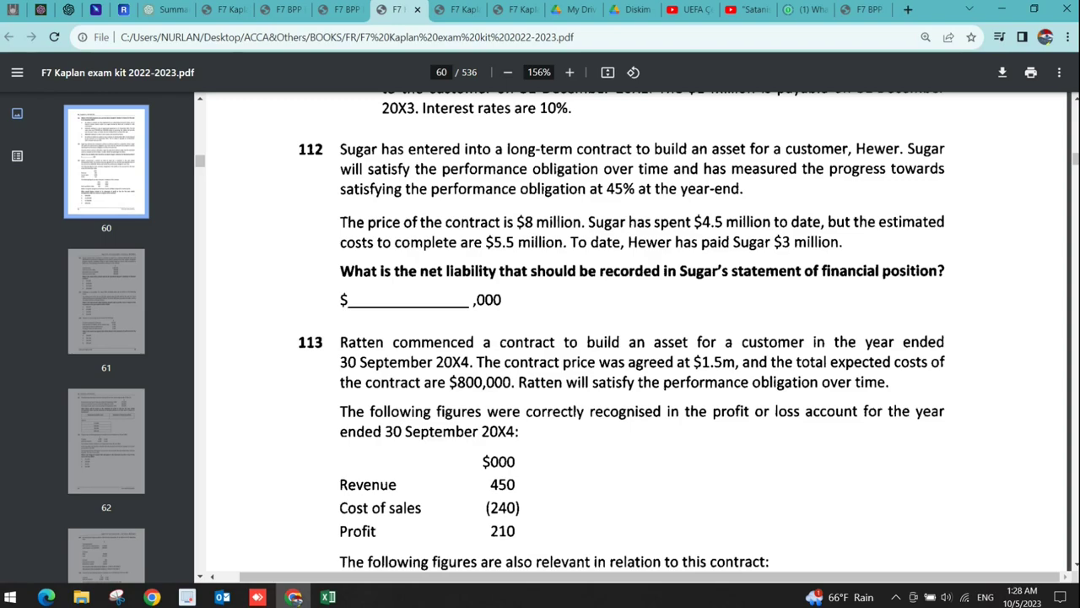
pyautogui.hotkey('alt', 'Tab')
pyautogui.press('Up')
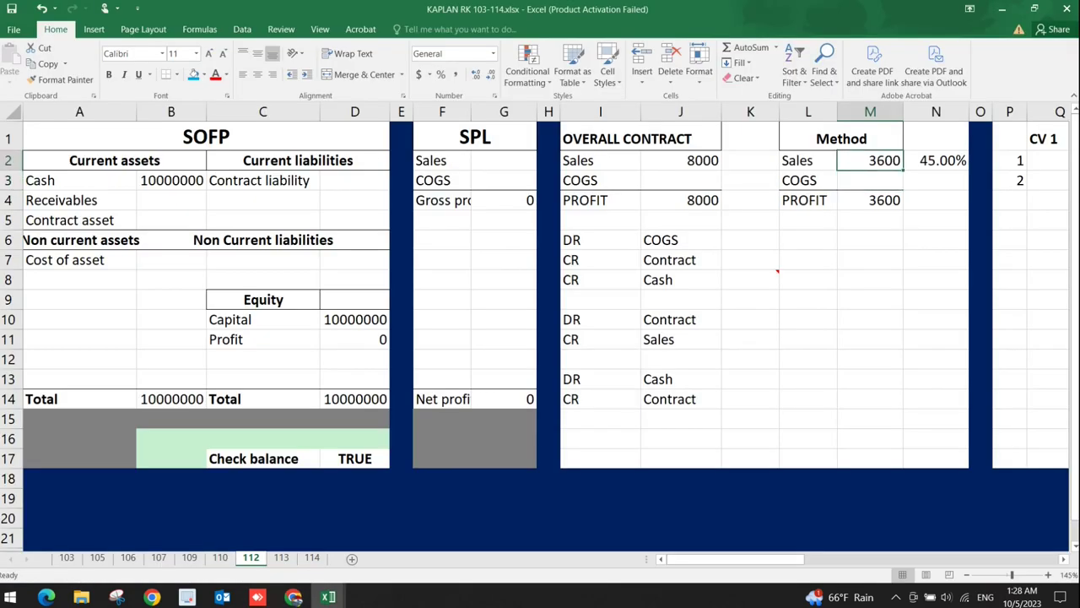
pyautogui.hotkey('alt', 'Tab')
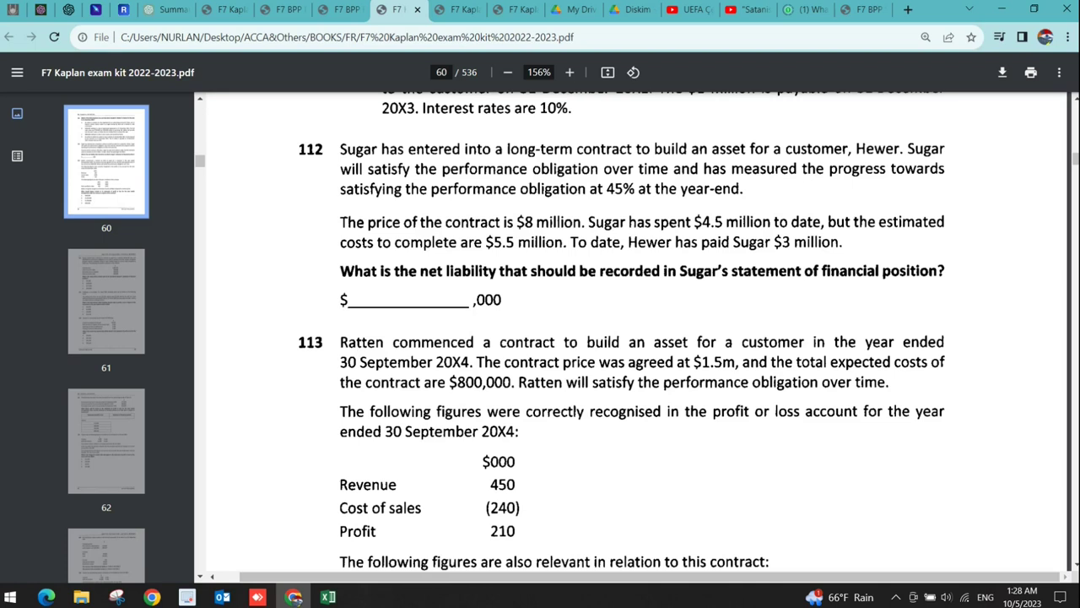
pyautogui.hotkey('alt', 'Tab')
pyautogui.press('Left')
pyautogui.press('Left')
pyautogui.press('Left')
pyautogui.press('Down')
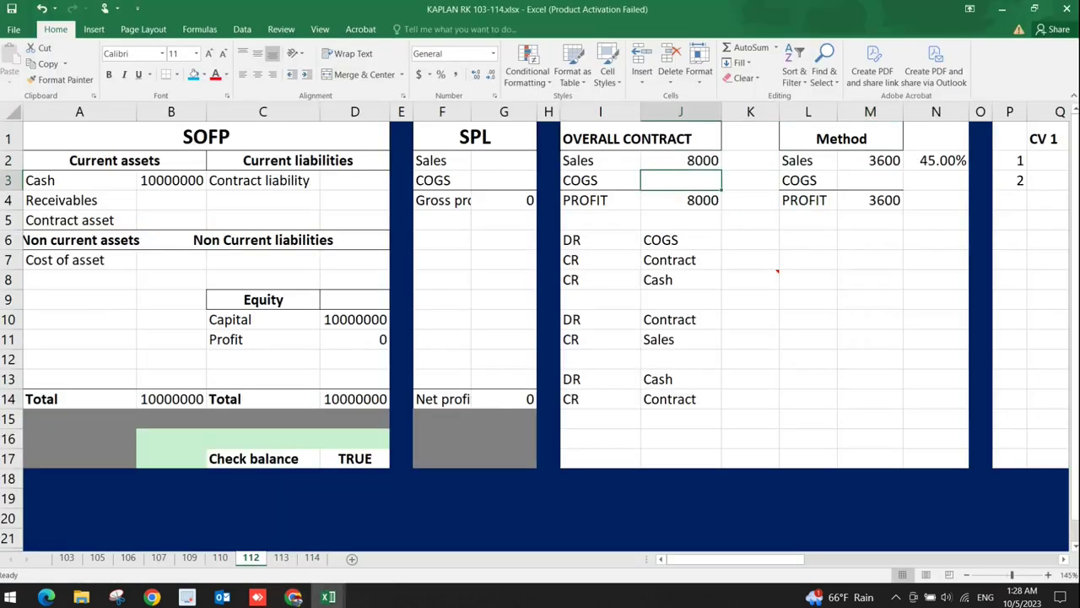
pyautogui.write('-4500')
pyautogui.press('Return')
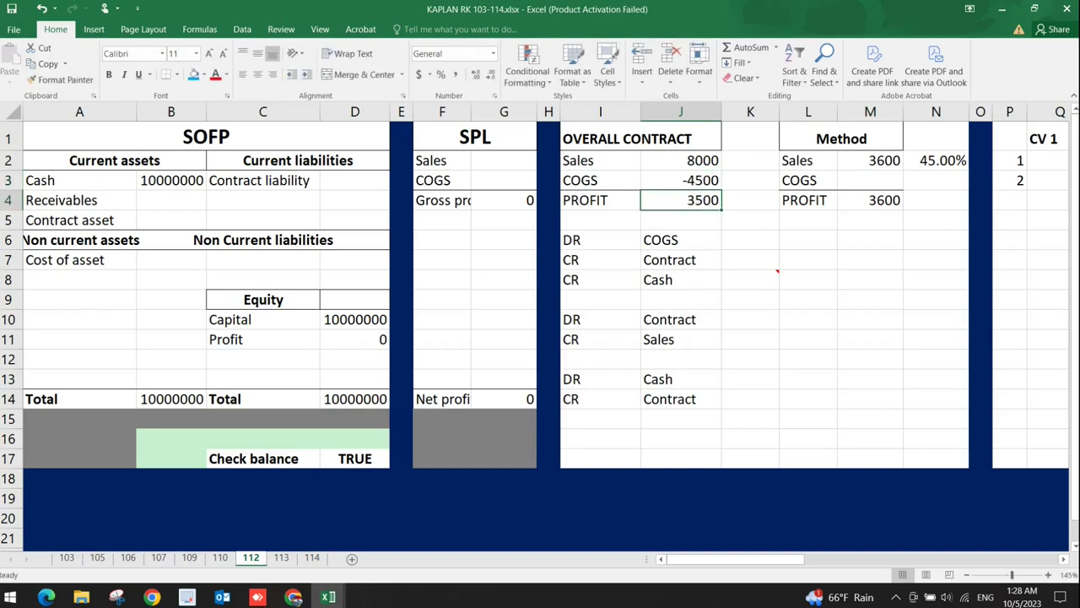
# - Include question 112's estimated costs to complete in overall contract COGS in J3, making the formula =-4500-5500
pyautogui.hotkey('alt', 'Tab')
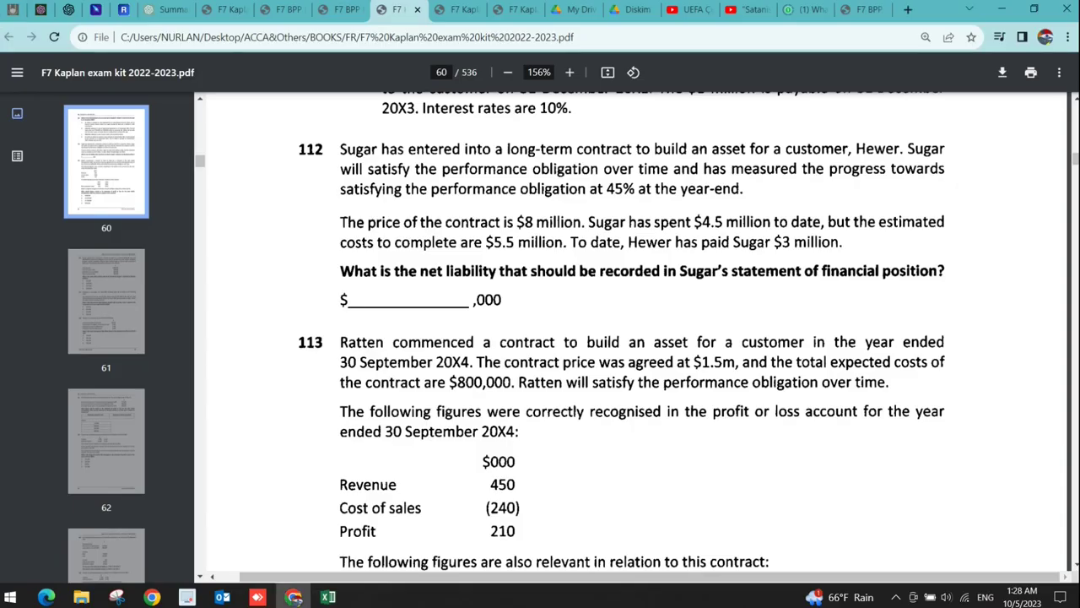
pyautogui.hotkey('alt', 'Tab')
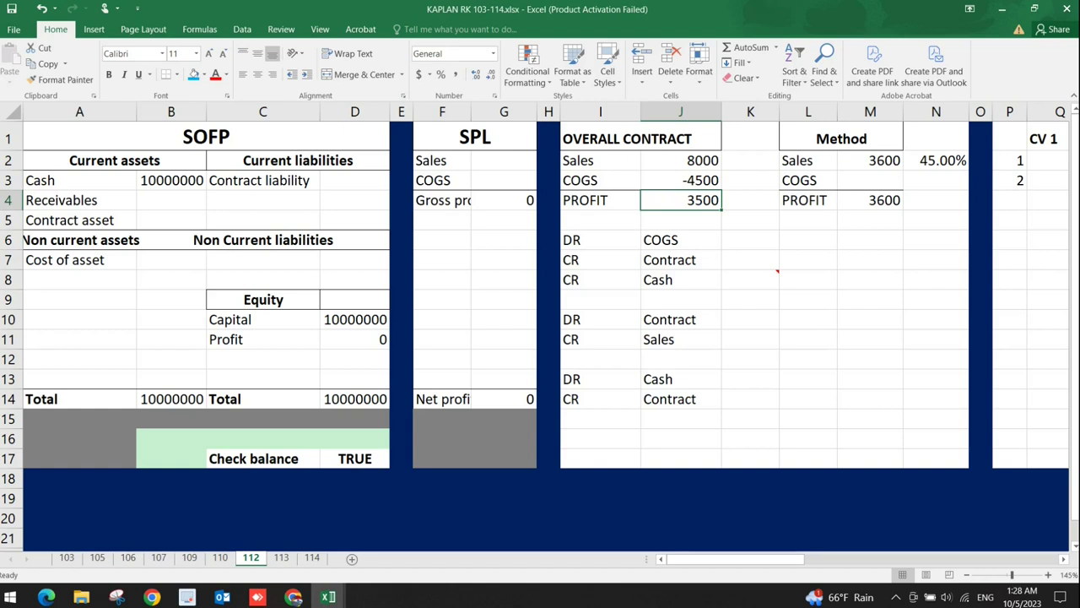
pyautogui.doubleClick(695, 180)
pyautogui.click(718, 180)
pyautogui.write('-5500')
pyautogui.press('Return')
# - Enter -5600 as the Method COGS in M3 to recognise the full contract loss
pyautogui.click(869, 160)
pyautogui.click(870, 180)
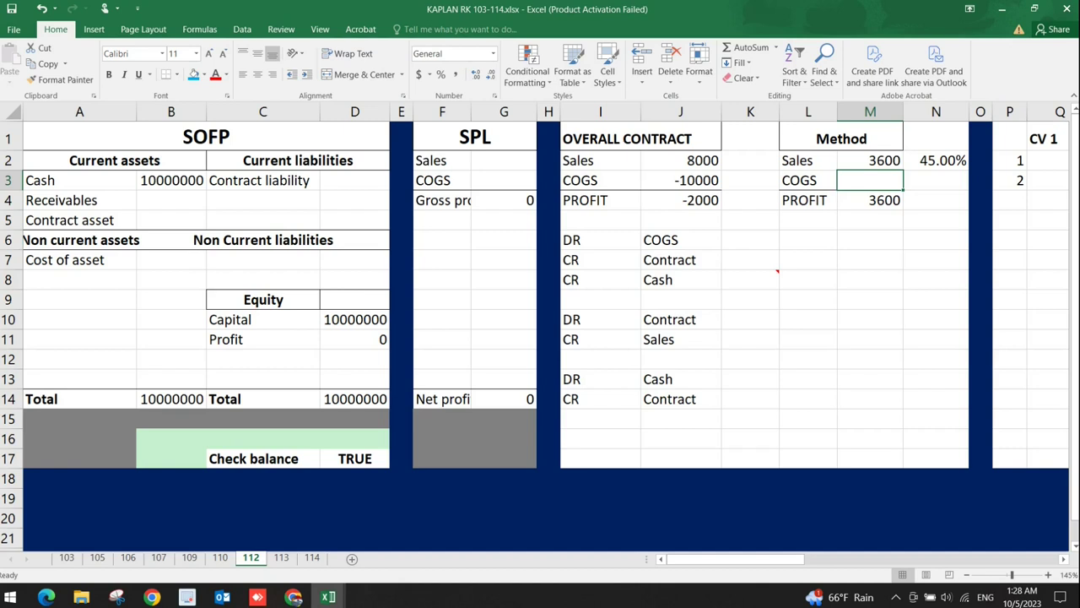
pyautogui.write('-')
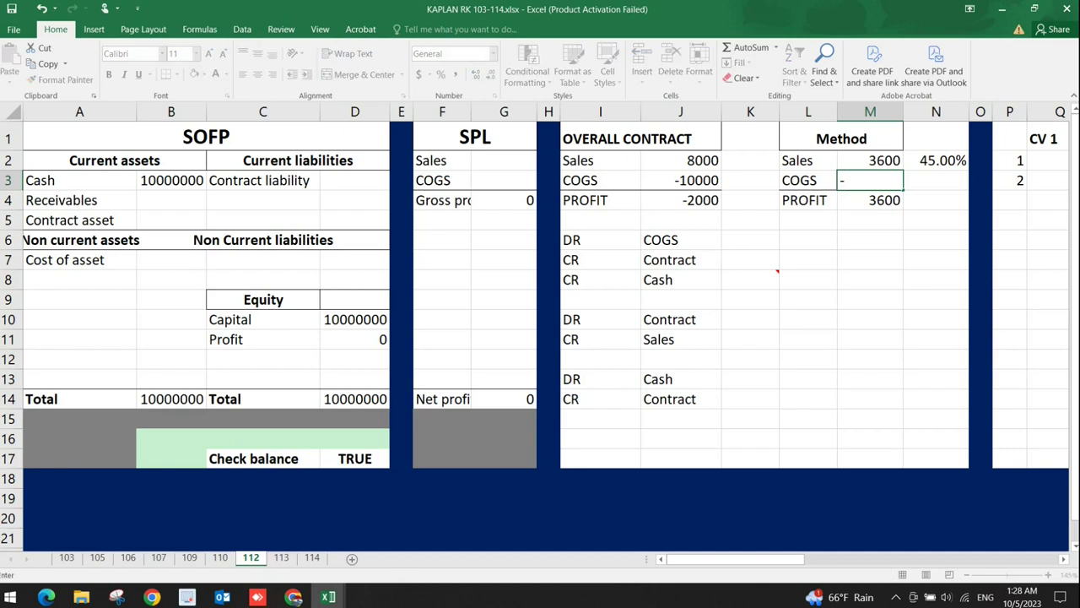
pyautogui.write('5600')
pyautogui.press('Return')
pyautogui.click(869, 180)
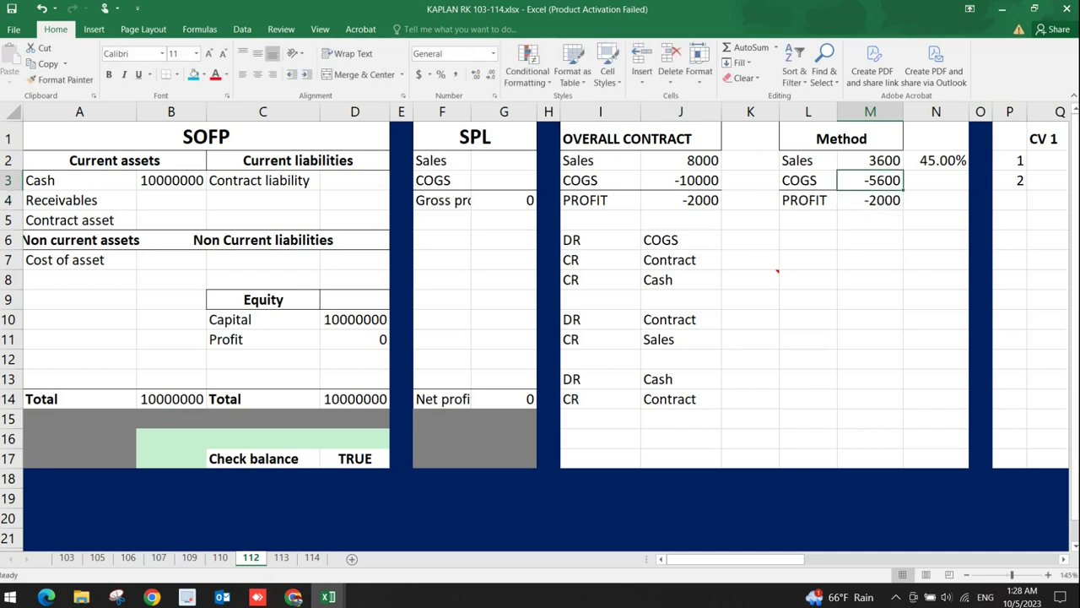
# - Review the Method Sales and COGS figures against the overall contract COGS formula in J3
pyautogui.click(808, 180)
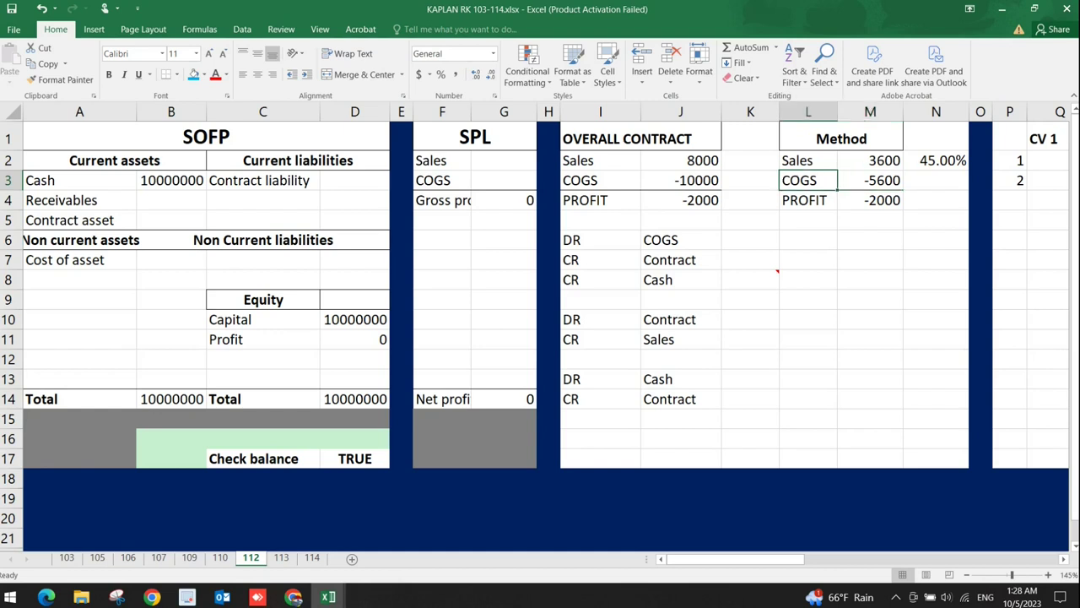
pyautogui.click(936, 160)
pyautogui.click(936, 180)
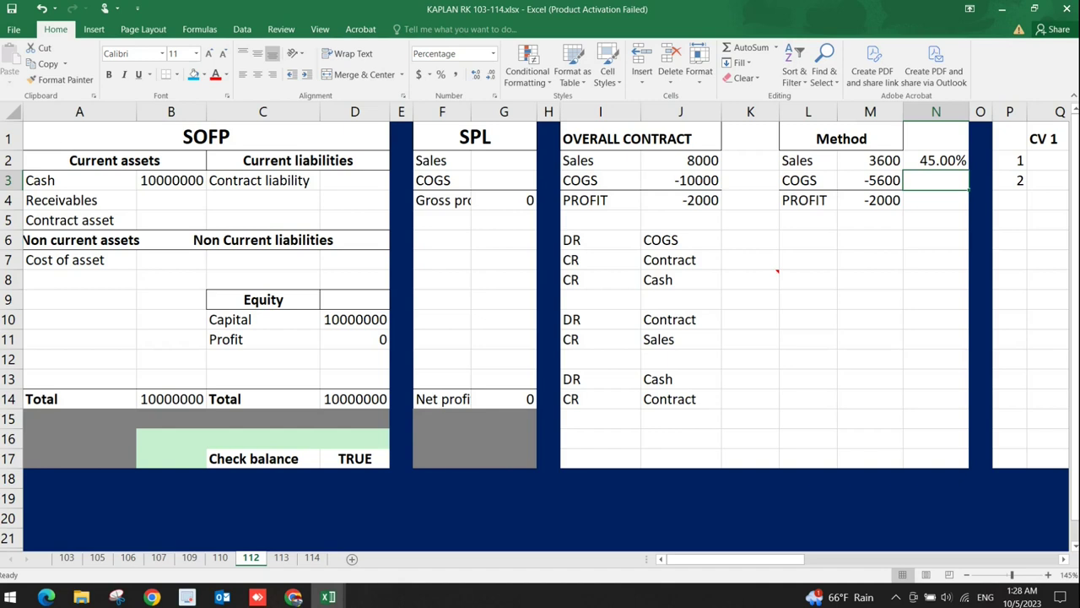
pyautogui.click(869, 161)
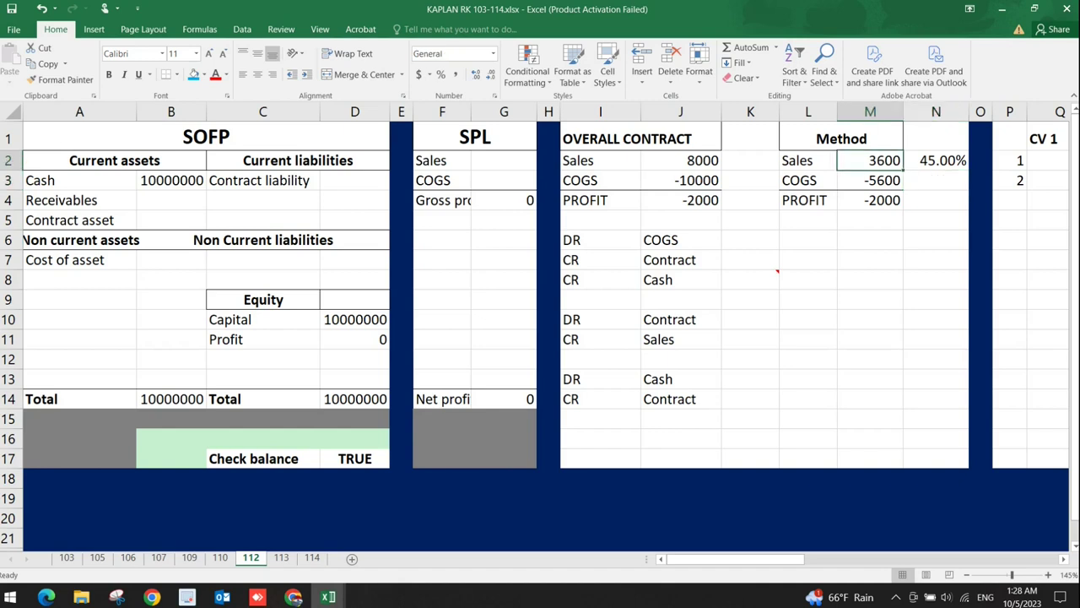
pyautogui.doubleClick(709, 180)
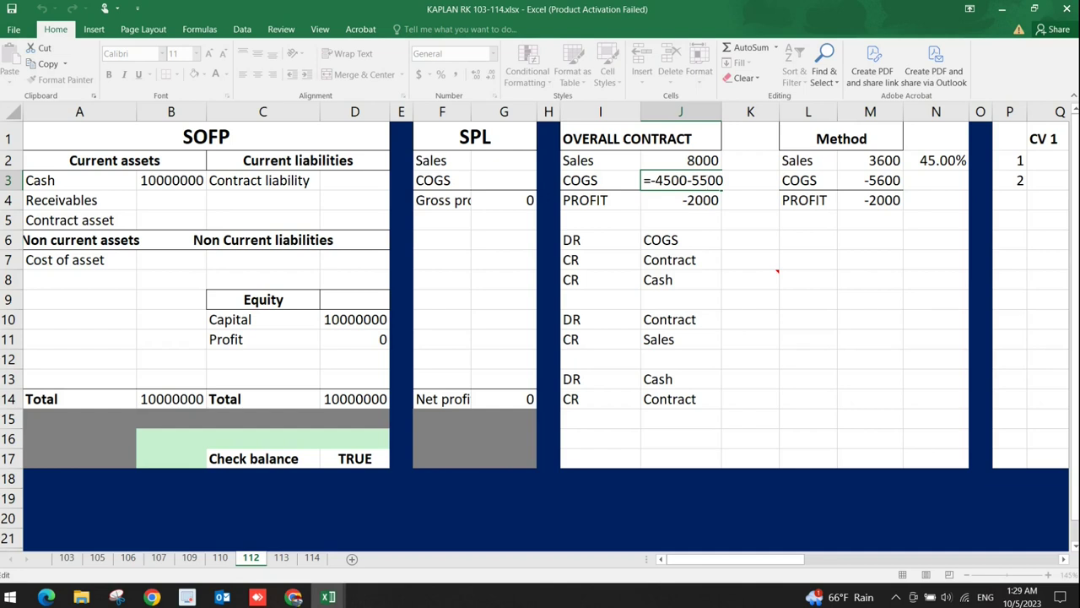
pyautogui.press('Return')
pyautogui.press('alt')
pyautogui.click(936, 180)
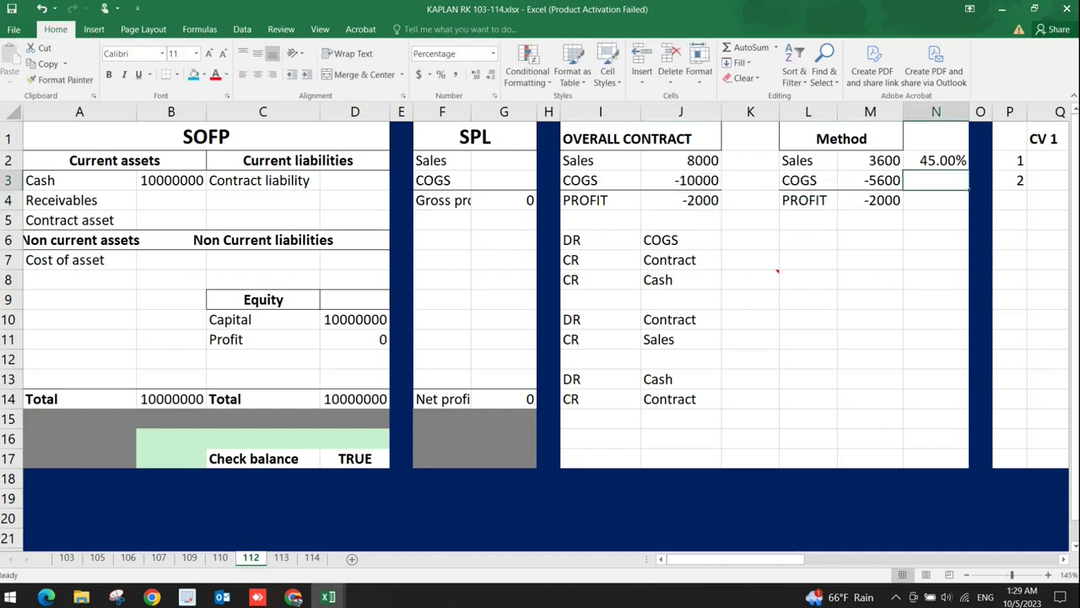
# - Check question 112 for the customer's payment and record 3000 as the Cash debit in K13 and Contract credit in K14
pyautogui.hotkey('alt', 'Tab')
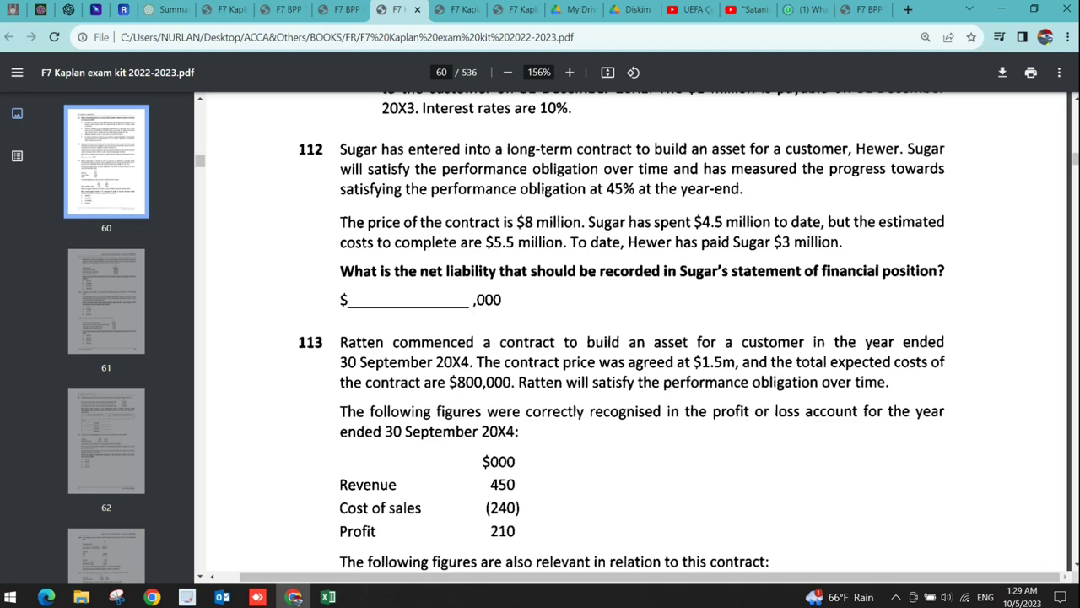
pyautogui.hotkey('alt', 'Tab')
pyautogui.click(680, 339)
pyautogui.click(750, 379)
pyautogui.write('3000')
pyautogui.press('Return')
pyautogui.write('.')
pyautogui.press('BackSpace')
pyautogui.write('3000')
pyautogui.press('Return')
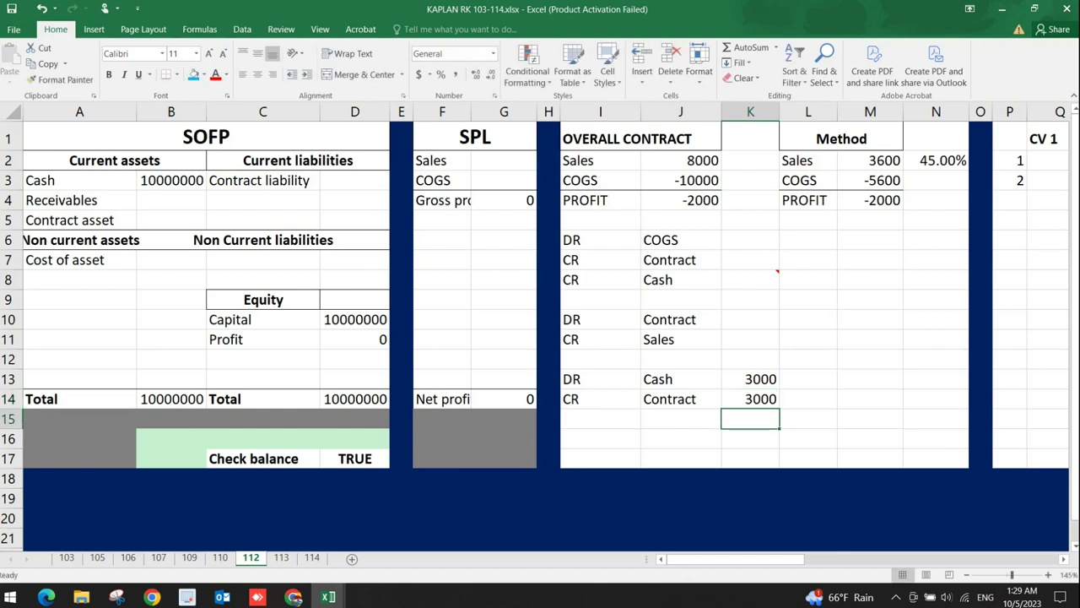
# - Link the Contract debit in K10 to the Method Sales with =M2
pyautogui.click(751, 300)
pyautogui.click(750, 319)
pyautogui.hotkey('alt', 'Tab')
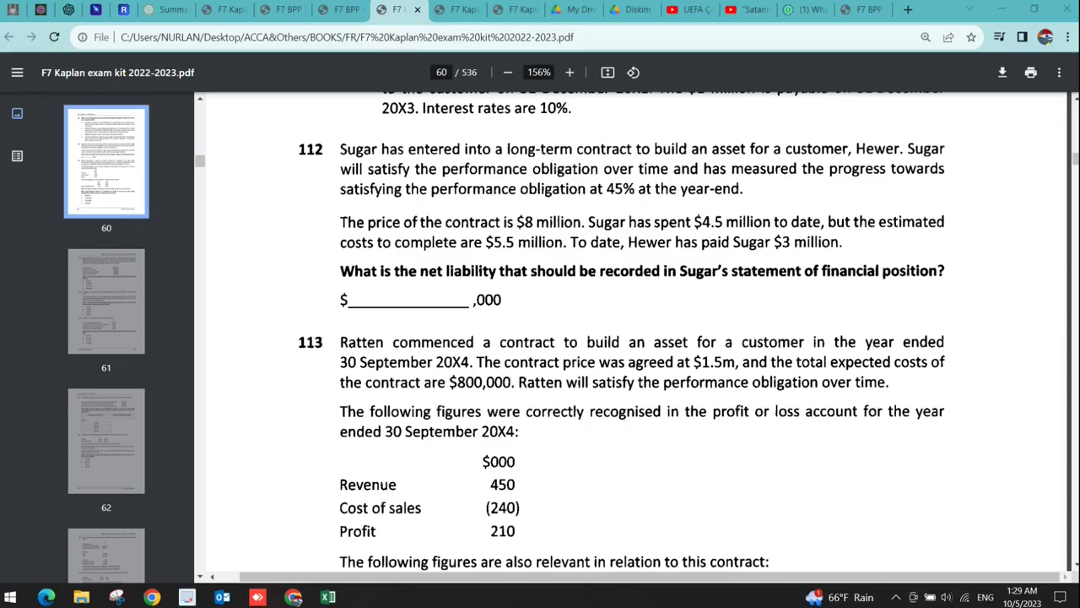
pyautogui.hotkey('alt', 'Tab')
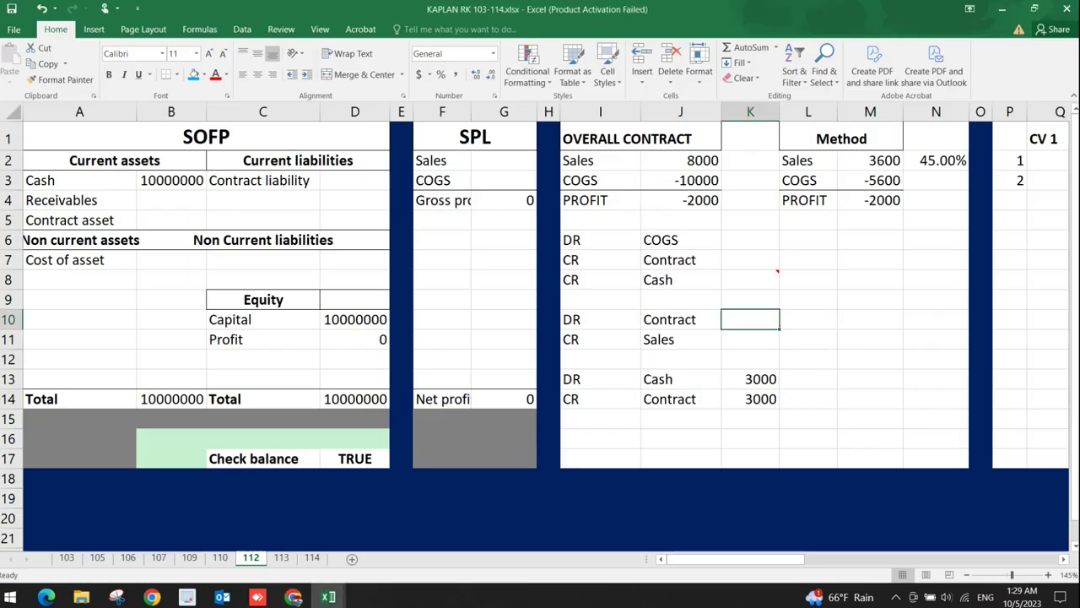
pyautogui.write('=')
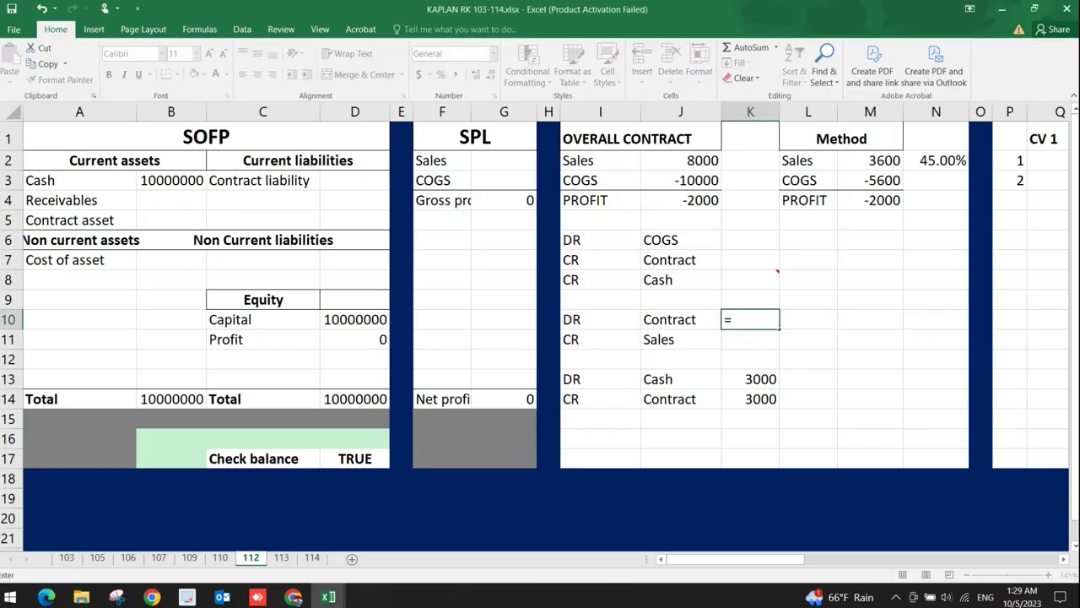
pyautogui.click(869, 161)
pyautogui.press('Return')
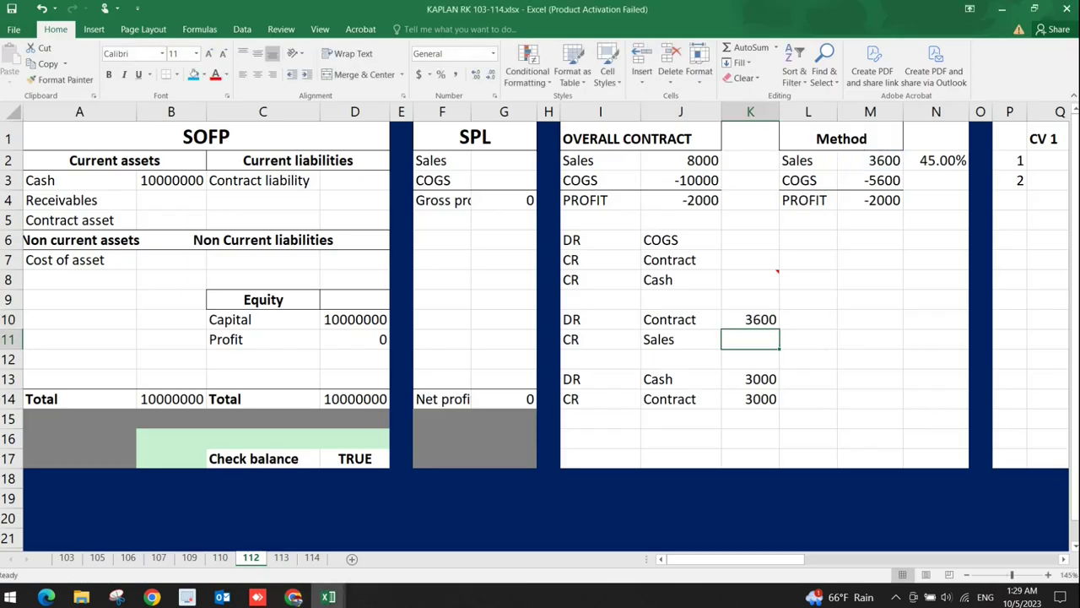
# - Link the Sales credit in K11 to the Method Sales with =M2
pyautogui.write('=')
pyautogui.press('Up')
pyautogui.press('Up')
pyautogui.press('Right')
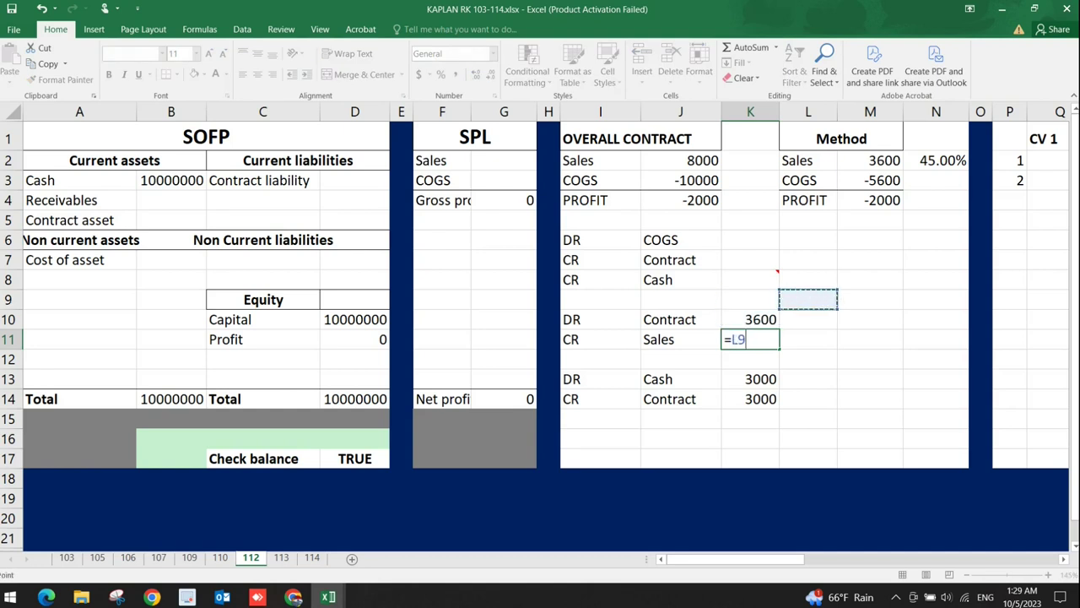
pyautogui.press('Right')
pyautogui.press('Up')
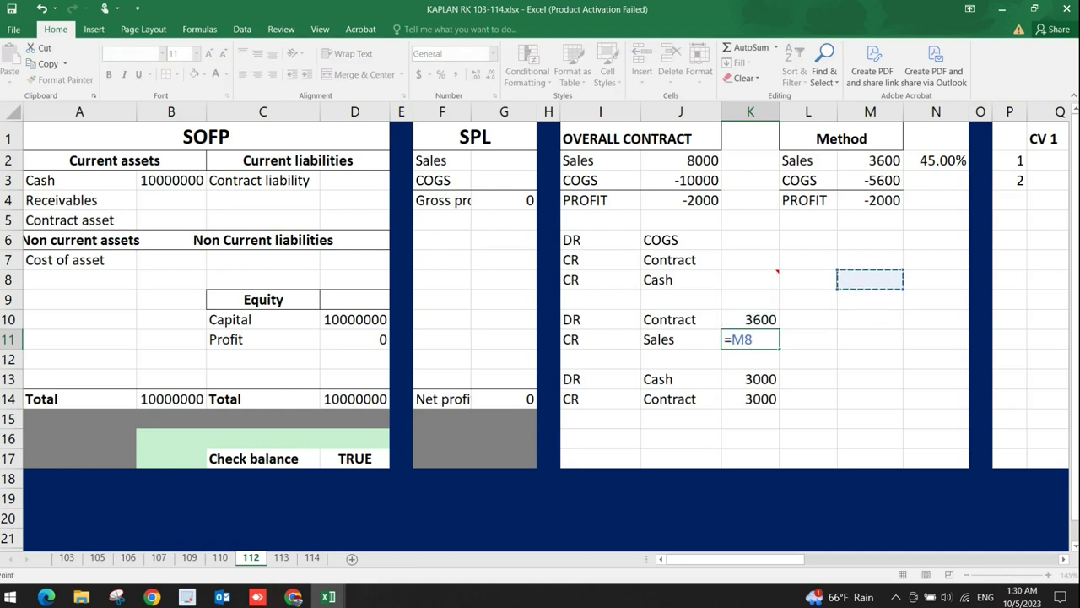
pyautogui.press('Up')
pyautogui.press('Up')
pyautogui.press('Up')
pyautogui.press('Up')
pyautogui.press('Up')
pyautogui.press('Up')
pyautogui.press('Return')
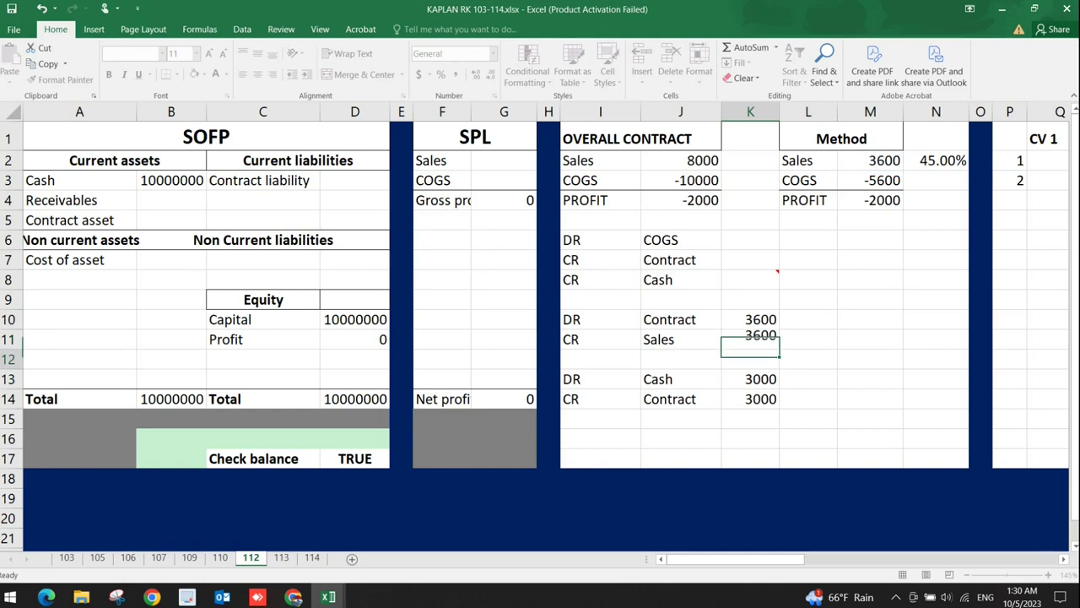
# - Check the costs spent to date in the J3 formula and enter 4500 as the Cash credit in K8
pyautogui.press('Left')
pyautogui.press('Up')
pyautogui.press('Up')
pyautogui.press('Up')
pyautogui.press('Up')
pyautogui.press('Up')
pyautogui.press('Right')
pyautogui.press('Down')
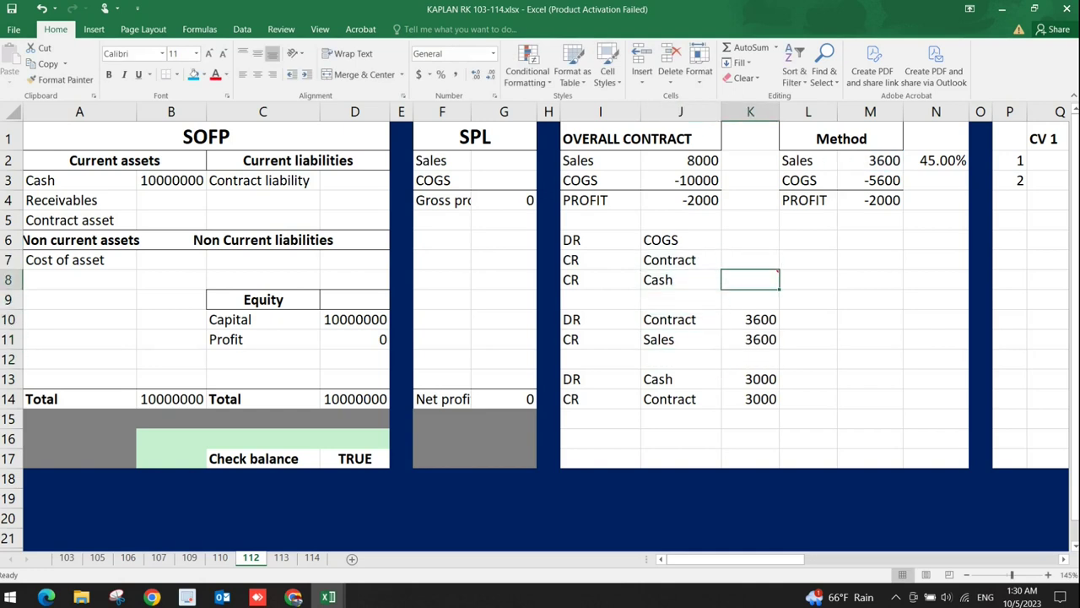
pyautogui.doubleClick(700, 180)
pyautogui.press('Return')
pyautogui.press('Return')
pyautogui.click(749, 279)
pyautogui.write('4500')
pyautogui.press('Return')
# - Enter 5600 as the COGS debit in K6
pyautogui.press('Up')
pyautogui.press('Up')
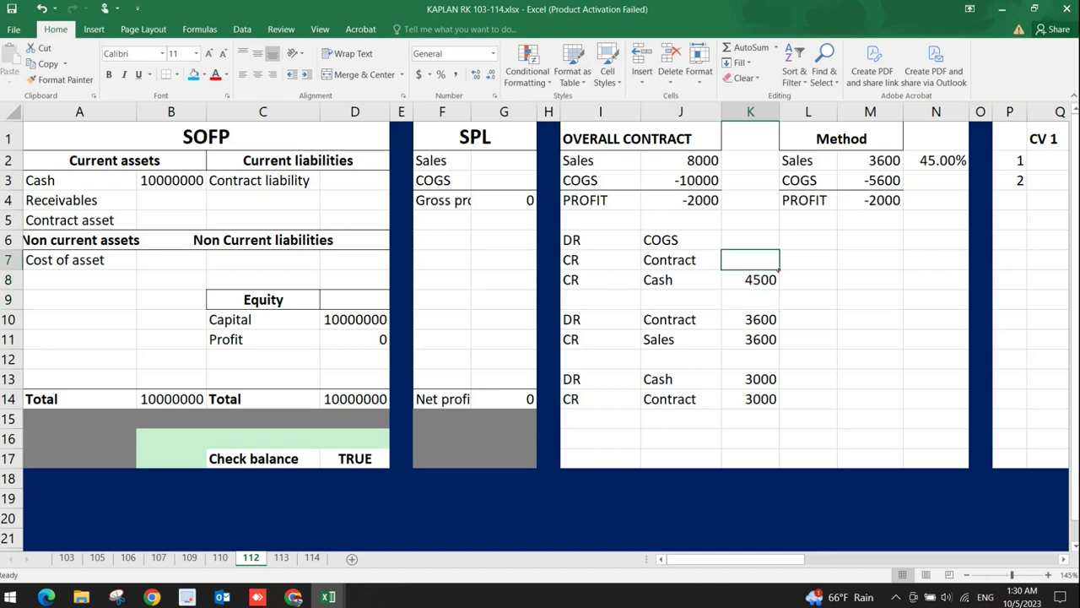
pyautogui.press('Up')
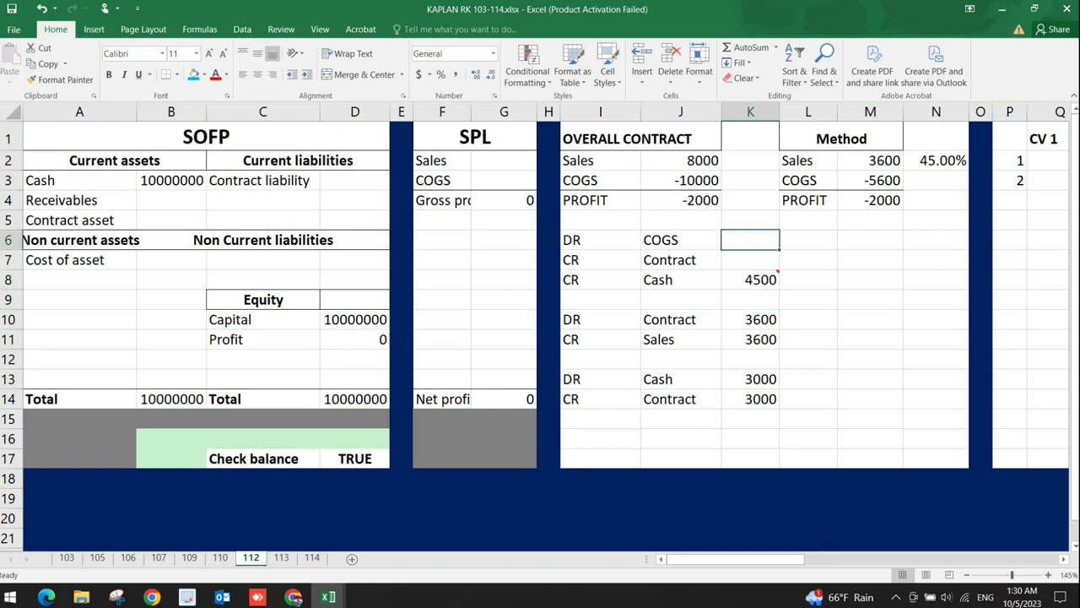
pyautogui.write('5600')
pyautogui.press('Return')
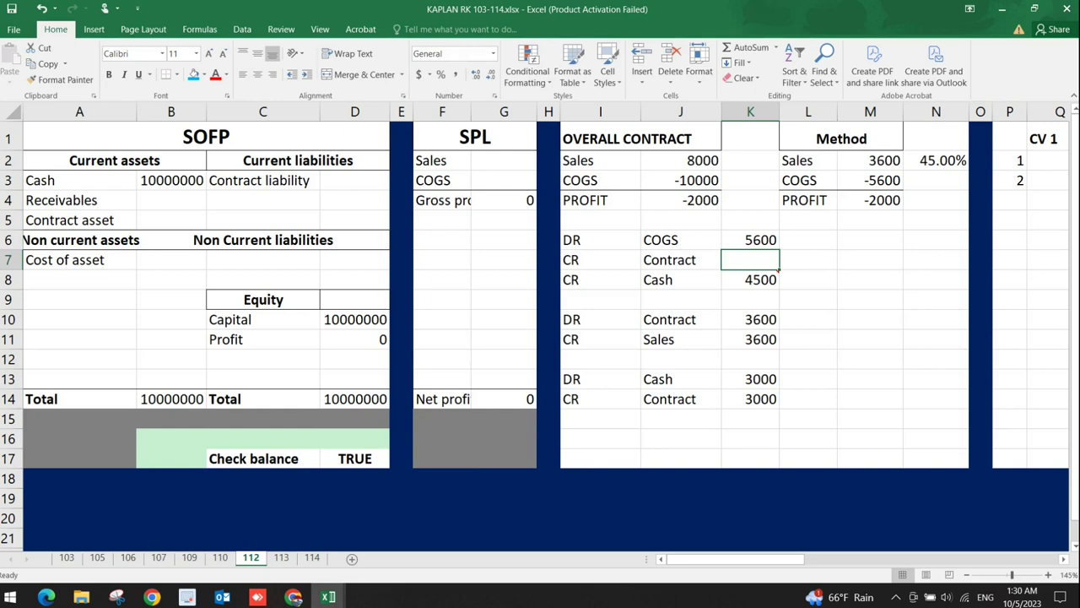
# - Calculate the balancing Contract credit in K7 as COGS less cash with =K6-K8
pyautogui.write('=')
pyautogui.press('Up')
pyautogui.write('-')
pyautogui.press('Down')
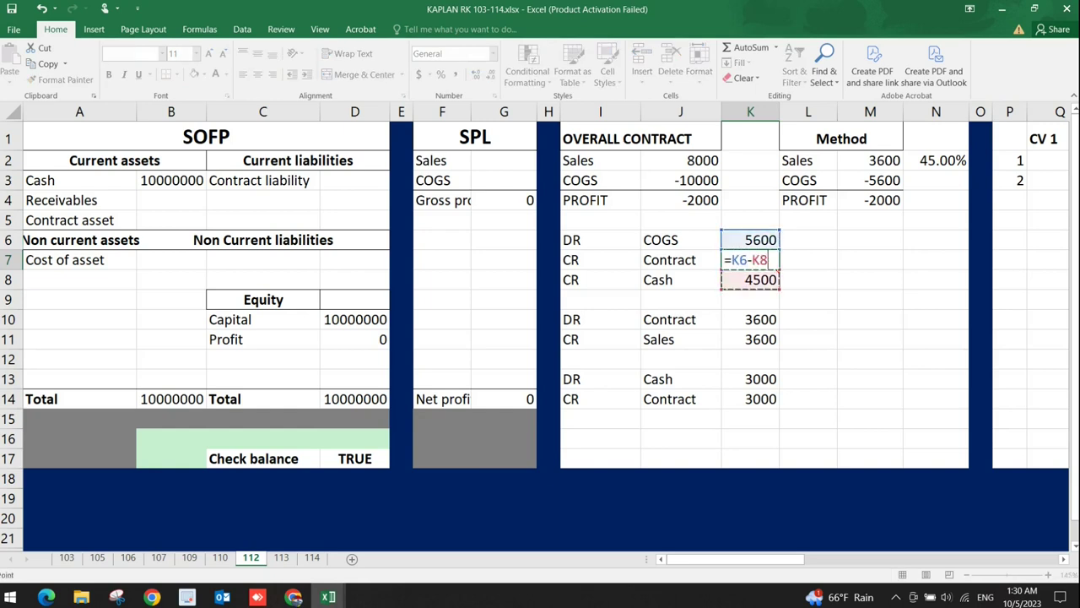
pyautogui.press('Return')
# - Net the contract entries into the SOFP Contract liability in D3 with =K14+K7-K10
pyautogui.click(750, 260)
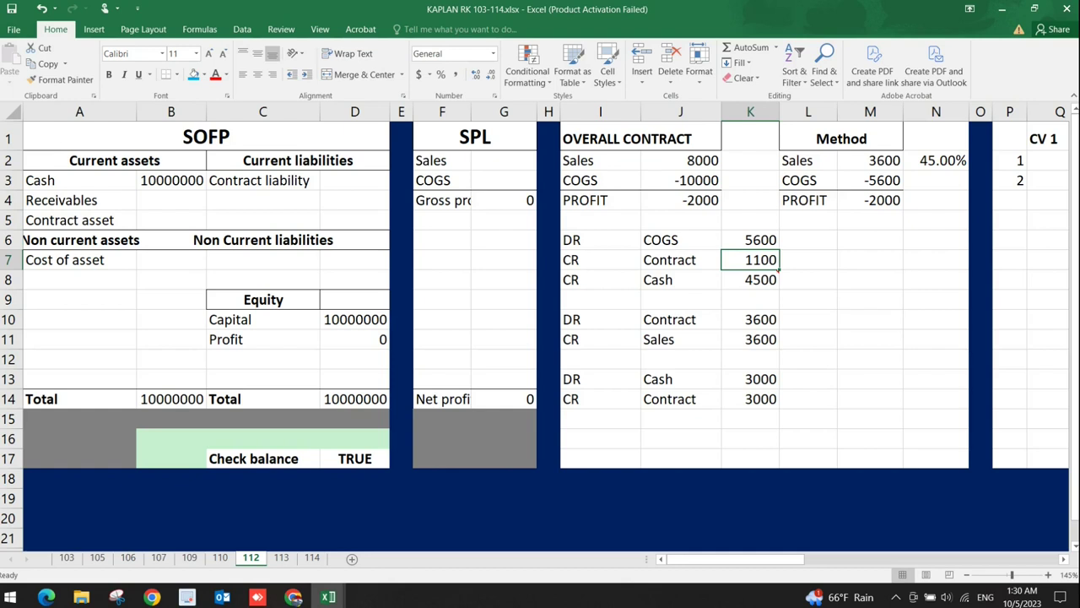
pyautogui.keyDown('ctrl'); pyautogui.click(750, 400); pyautogui.keyUp('ctrl')
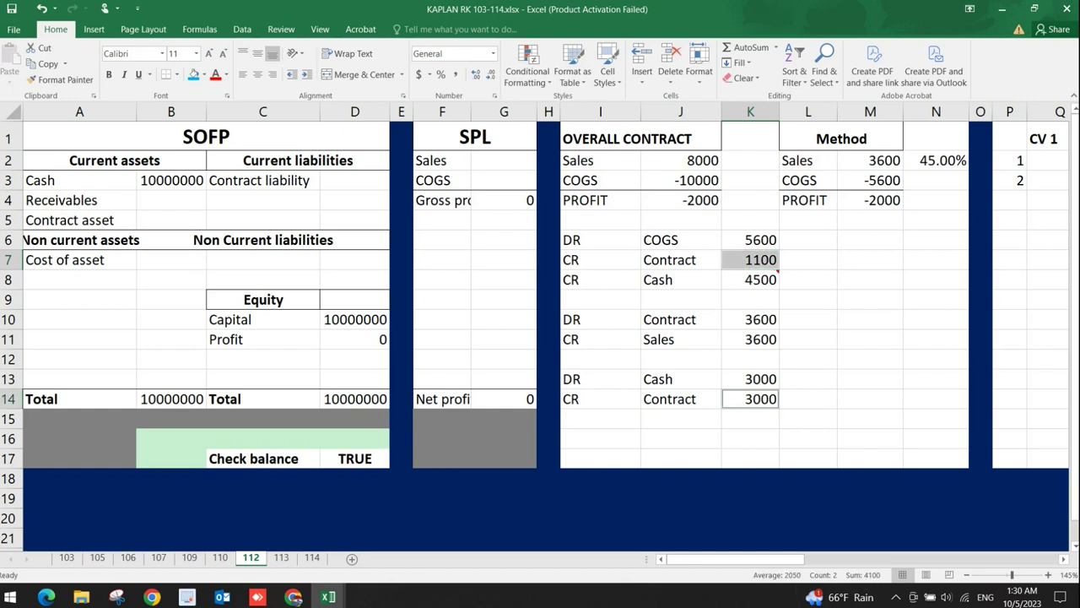
pyautogui.press('Up')
pyautogui.press('Up')
pyautogui.press('Up')
pyautogui.press('Up')
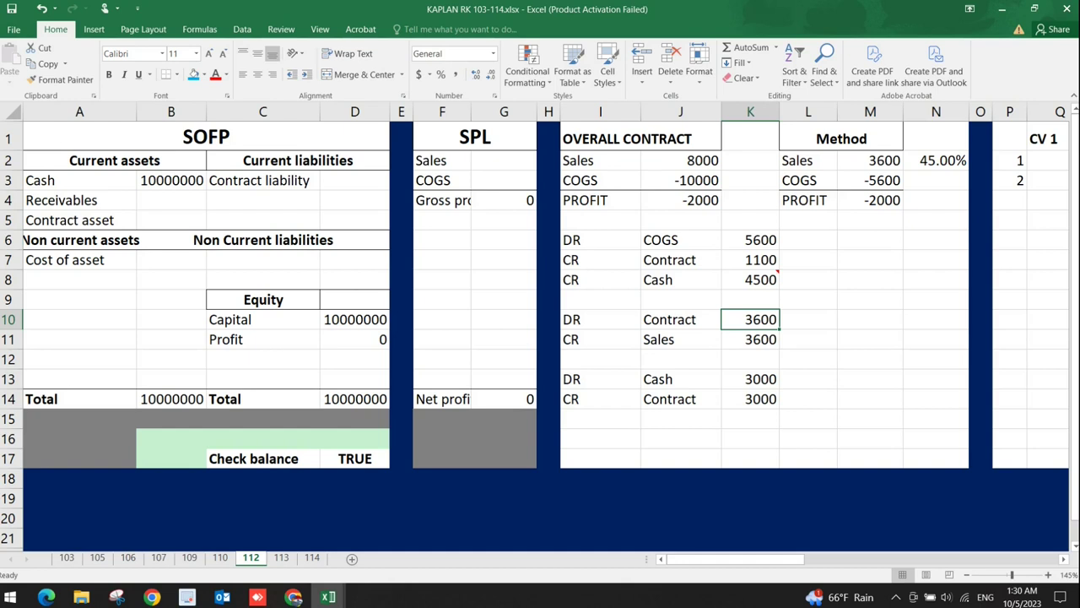
pyautogui.click(355, 180)
pyautogui.write('=')
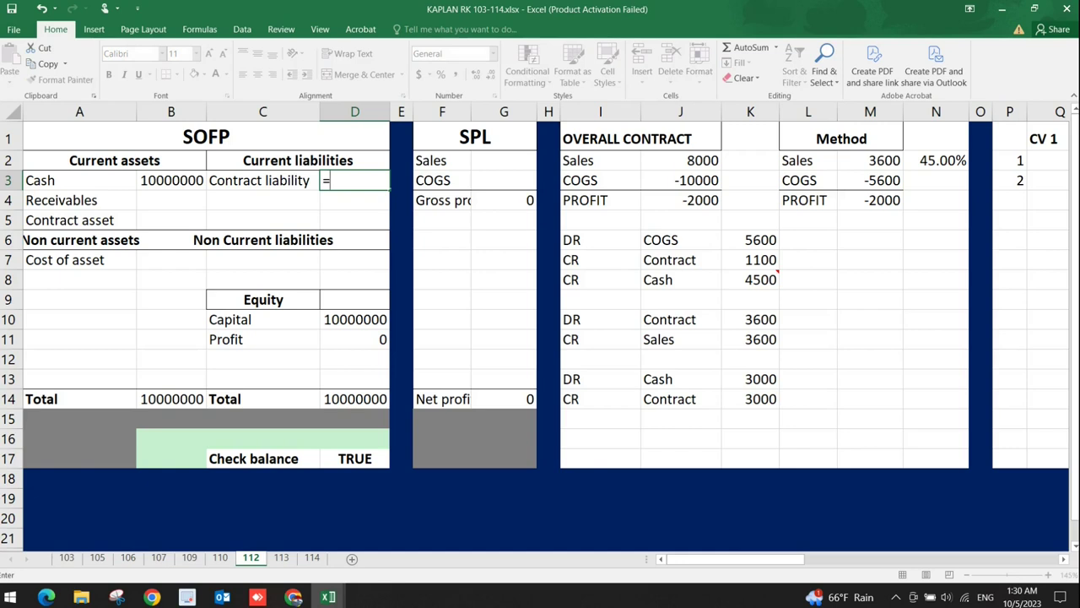
pyautogui.click(750, 398)
pyautogui.write('+')
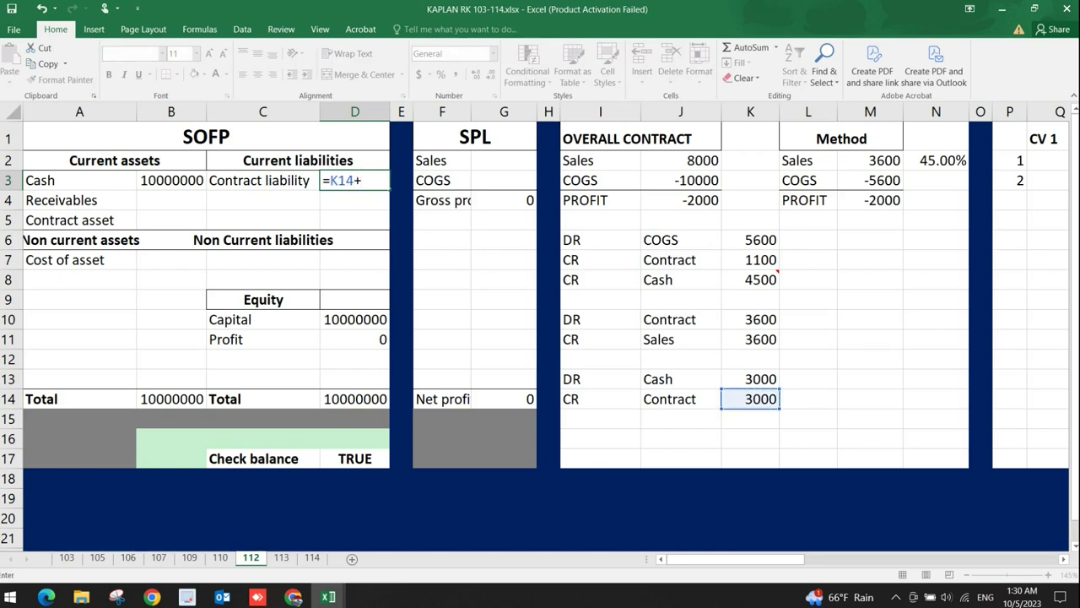
pyautogui.click(750, 260)
pyautogui.write('-')
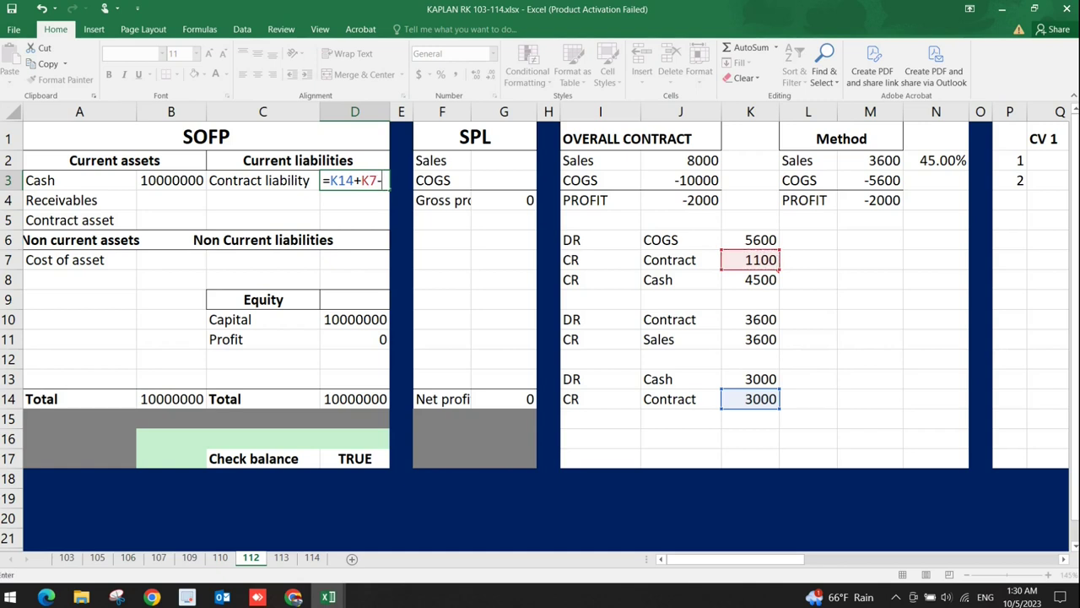
pyautogui.click(751, 319)
pyautogui.press('Return')
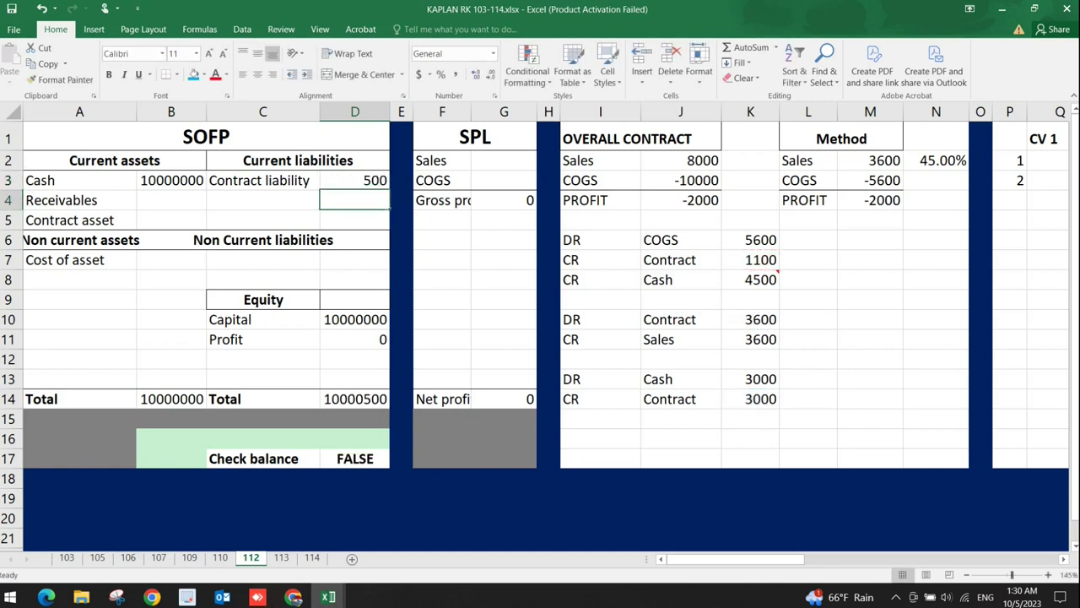
pyautogui.click(354, 180)
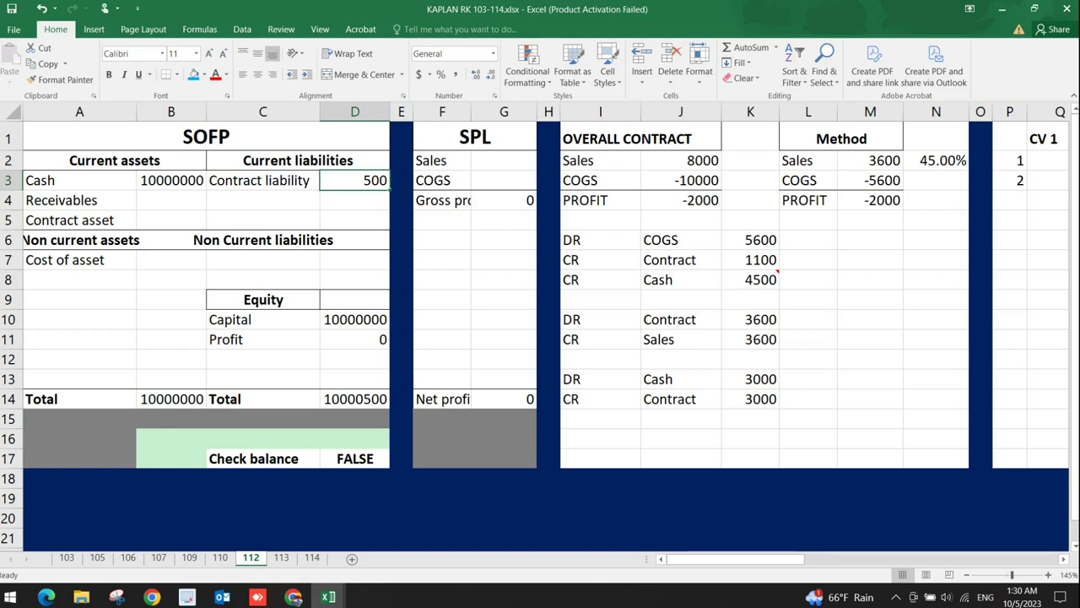
pyautogui.moveTo(600, 111); pyautogui.dragTo(966, 112)
pyautogui.click(869, 259)
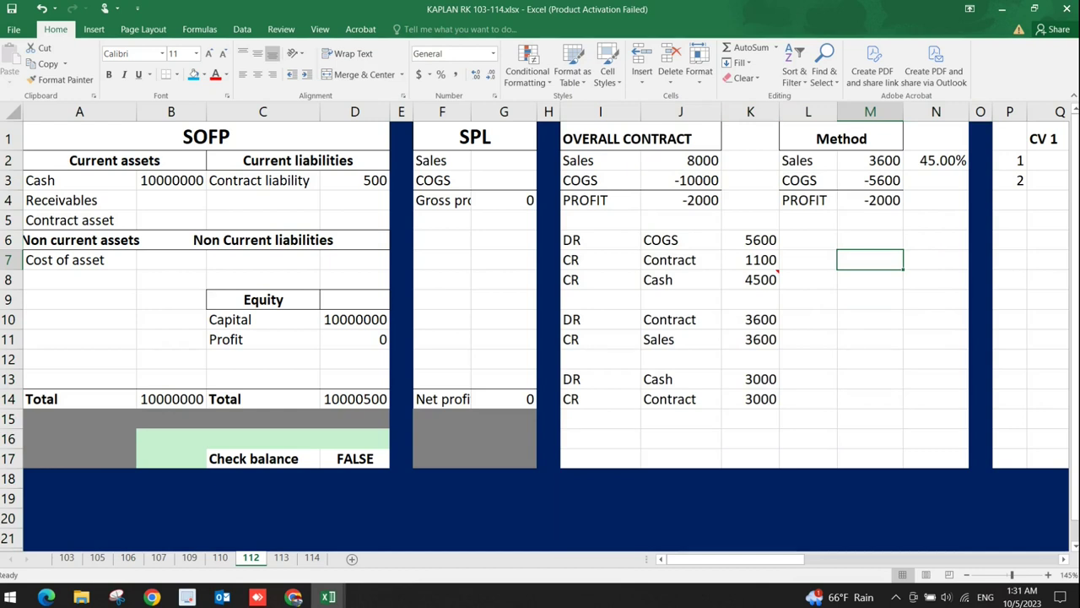
# - Add the cash received in K13 to the SOFP Cash in B3, making the formula =10000000+K13
pyautogui.click(681, 379)
pyautogui.doubleClick(171, 180)
pyautogui.write('+')
pyautogui.click(750, 379)
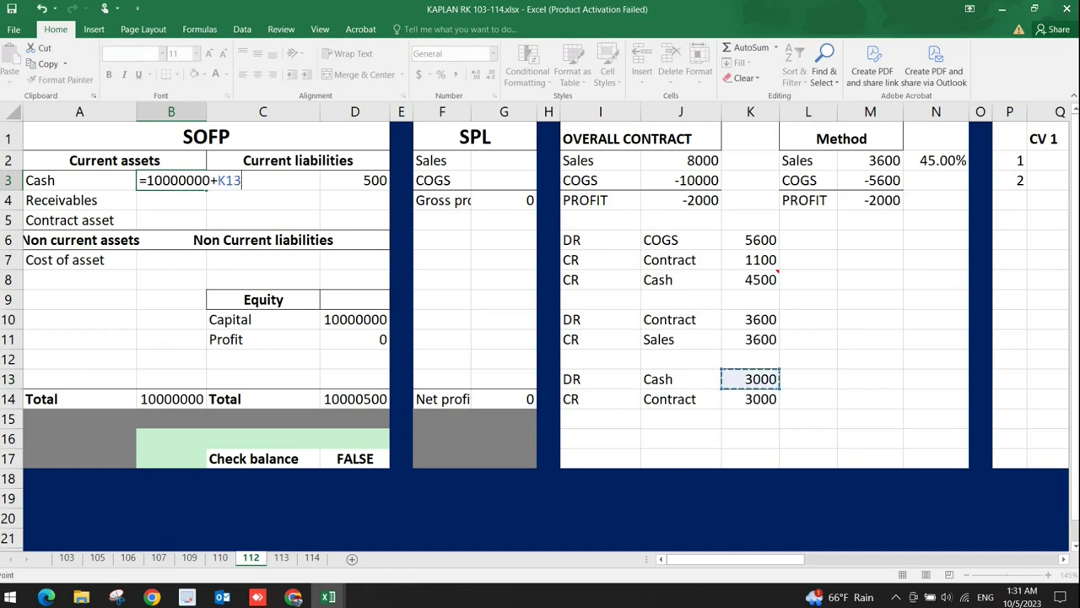
pyautogui.press('Return')
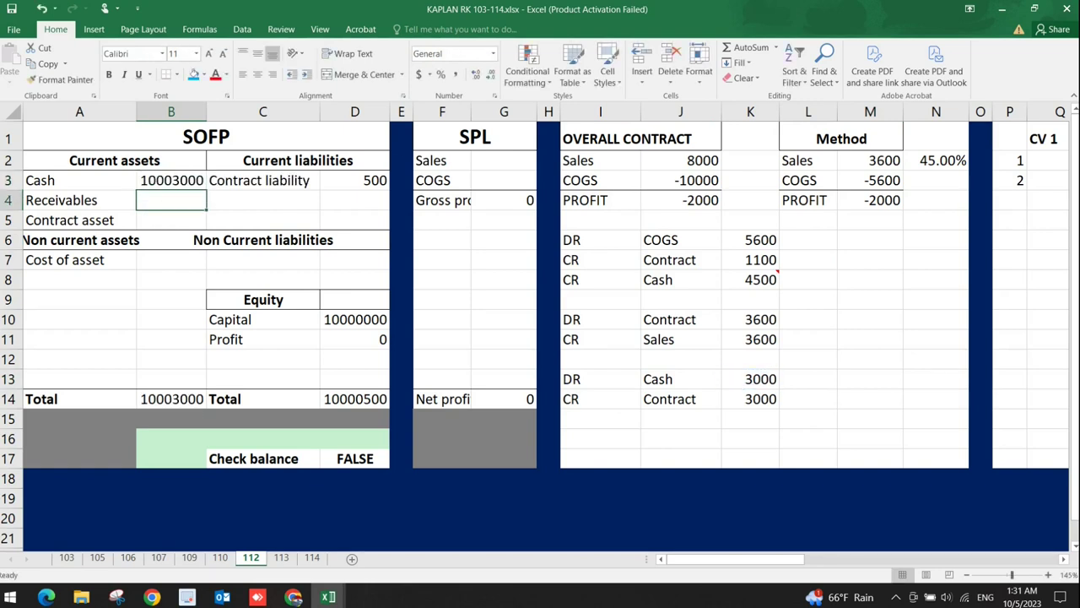
# - Link the SPL Sales in G2 to the Sales credit entry with =K11
pyautogui.click(750, 378)
pyautogui.click(750, 319)
pyautogui.click(751, 339)
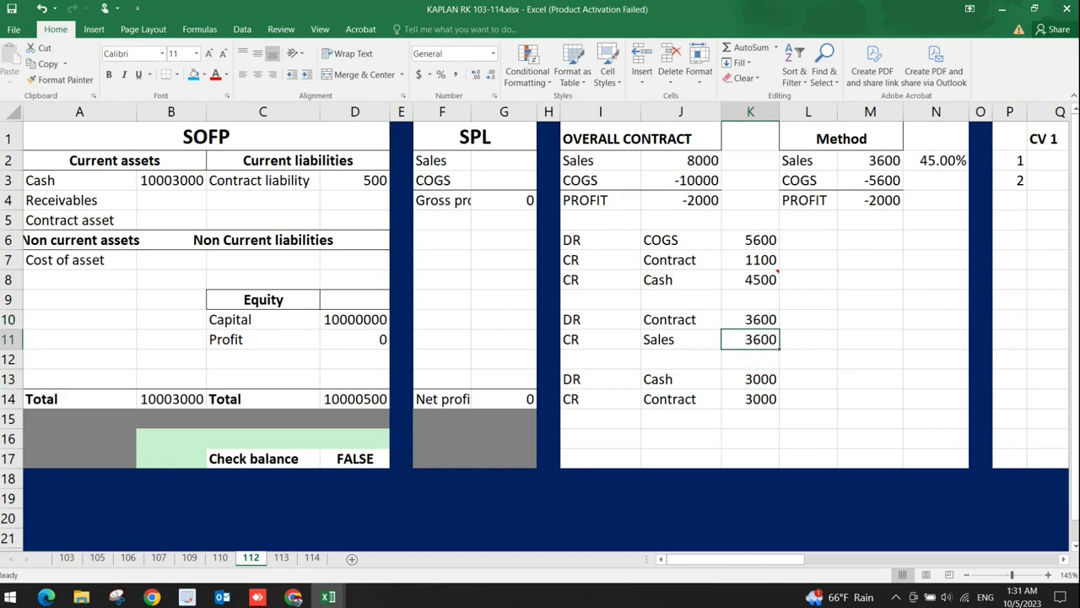
pyautogui.click(504, 160)
pyautogui.write('=')
pyautogui.click(750, 339)
pyautogui.write('\\')
pyautogui.press('BackSpace')
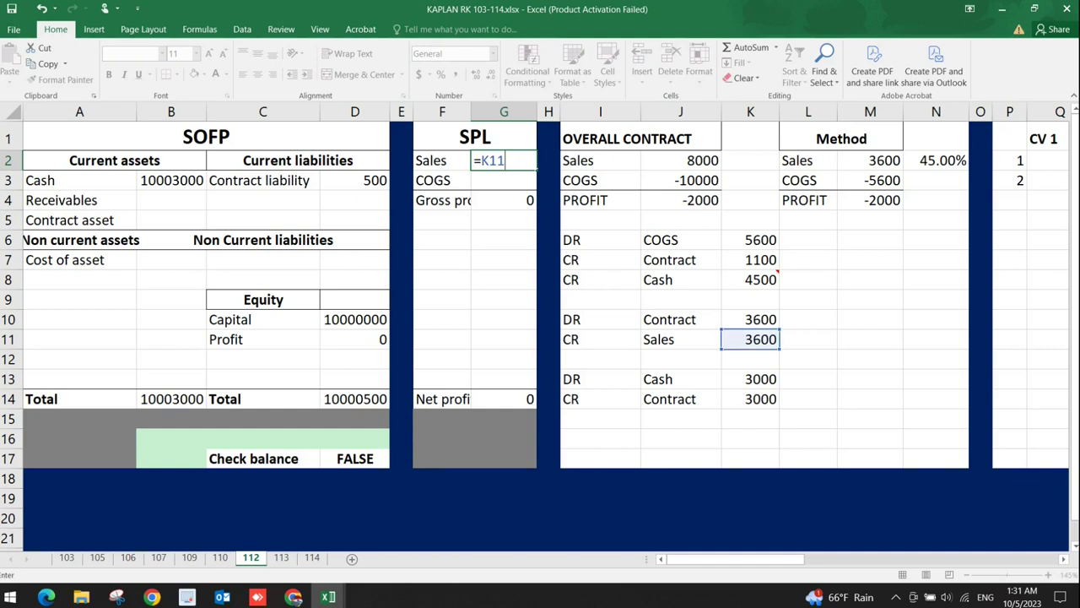
pyautogui.press('Return')
# - Enter the SPL COGS in G3 as the negative of the COGS debit, -K6
pyautogui.write('-')
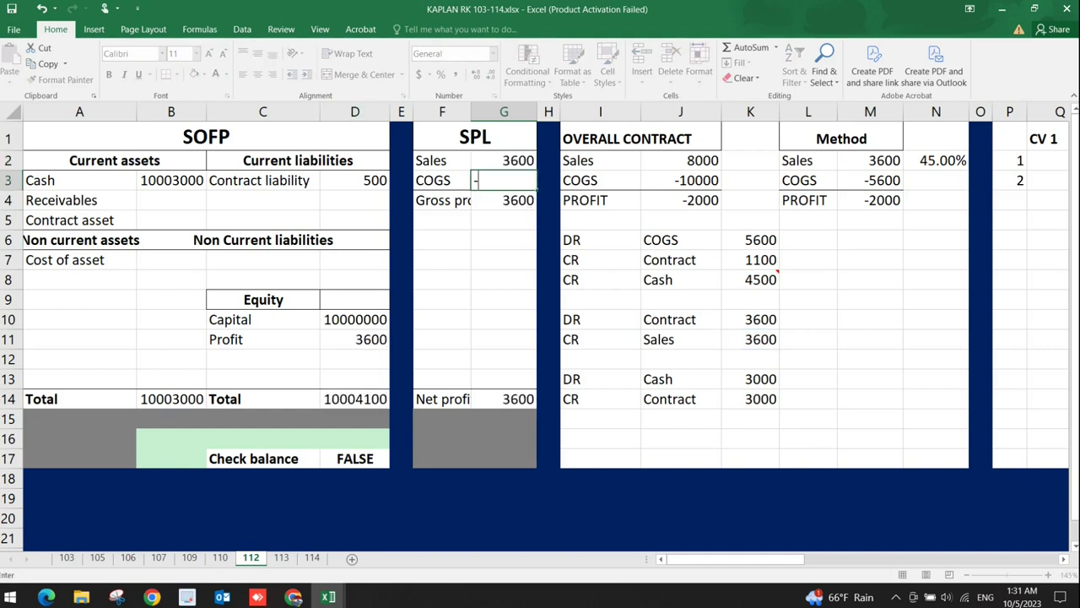
pyautogui.click(750, 240)
pyautogui.press('Return')
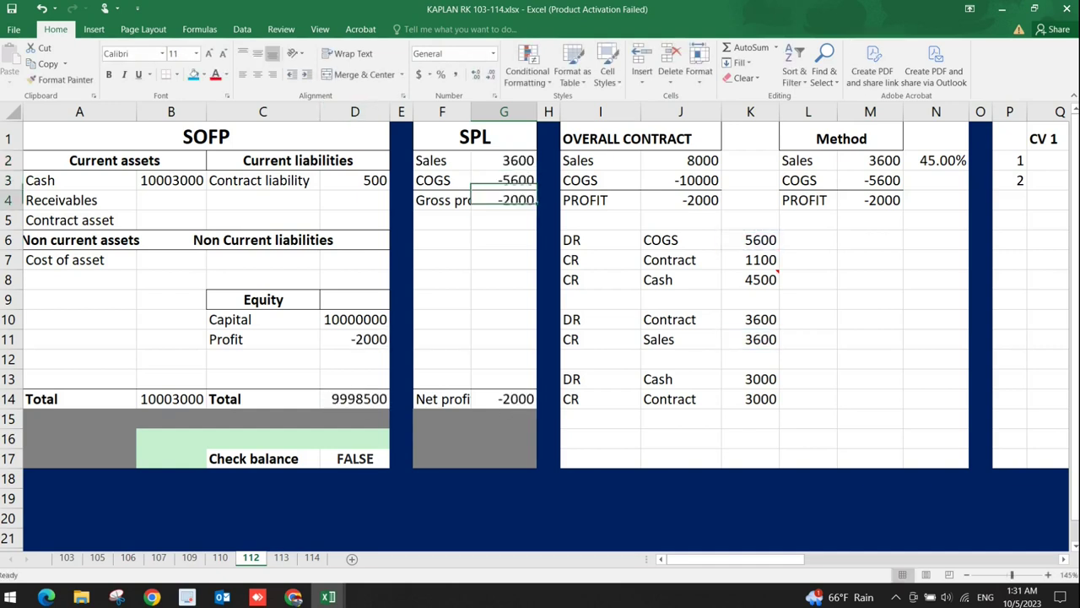
# - Subtract the cash paid in K8 from the SOFP Cash in B3, making the formula =10000000+K13-K8
pyautogui.click(751, 280)
pyautogui.doubleClick(193, 180)
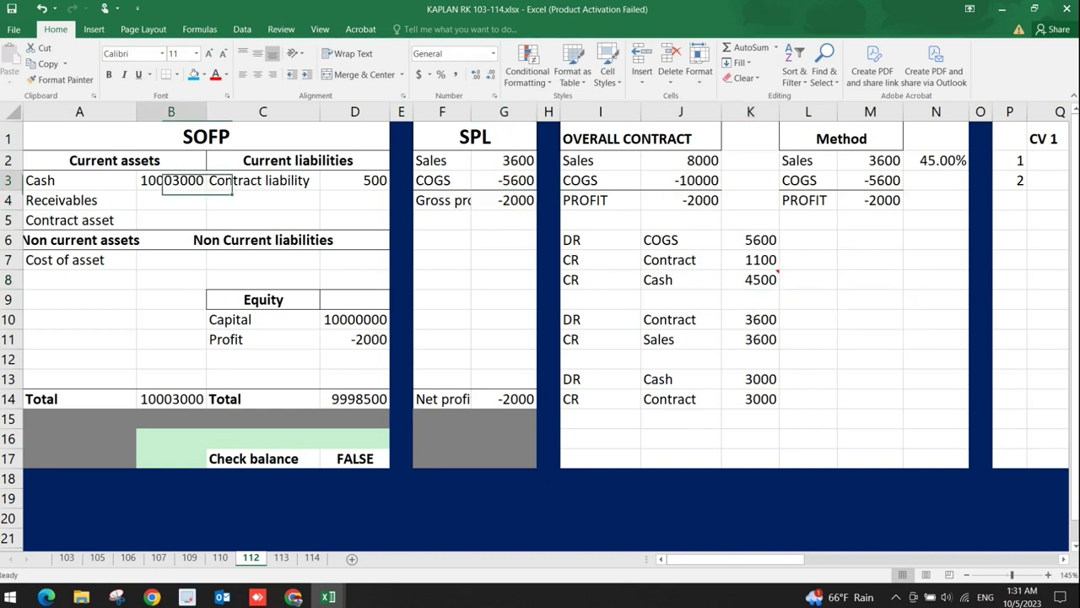
pyautogui.write('-')
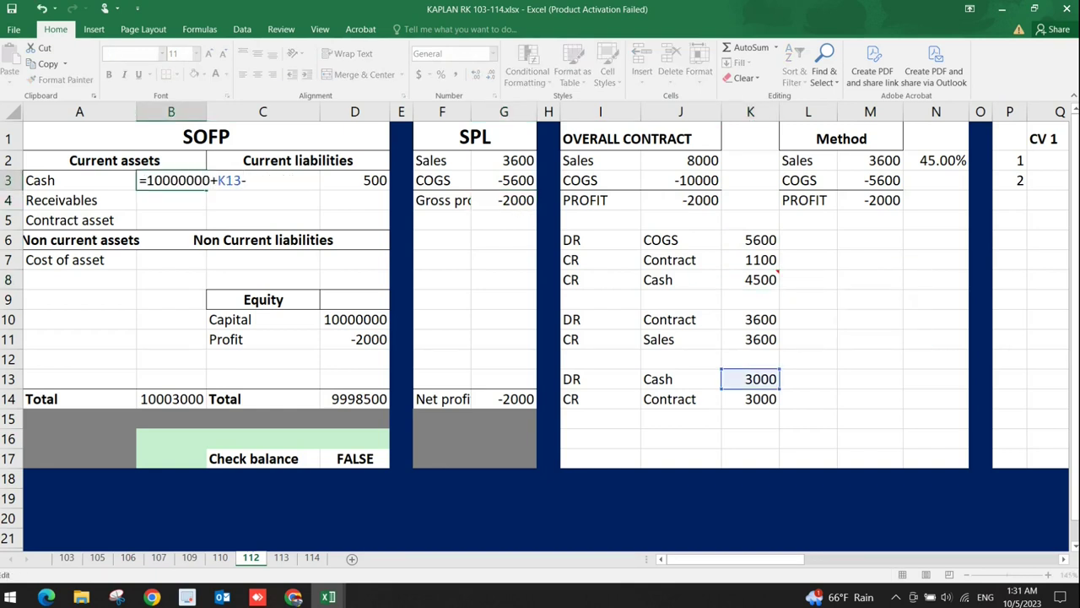
pyautogui.click(750, 279)
pyautogui.press('Return')
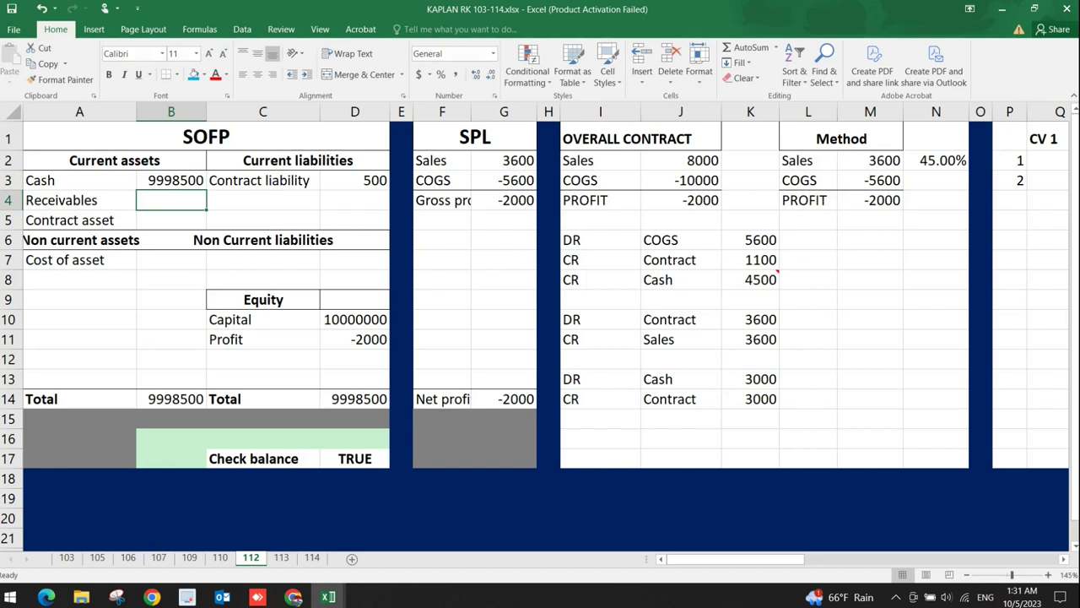
# - Review the completed SOFP, its balance check and the SPL, then check them against question 112 in the exam kit PDF
pyautogui.click(355, 478)
pyautogui.moveTo(79, 180); pyautogui.dragTo(354, 379)
pyautogui.moveTo(442, 160); pyautogui.dragTo(549, 319)
pyautogui.click(503, 359)
pyautogui.click(503, 279)
pyautogui.click(441, 200)
pyautogui.click(441, 239)
pyautogui.click(442, 240)
pyautogui.hotkey('alt', 'Tab')
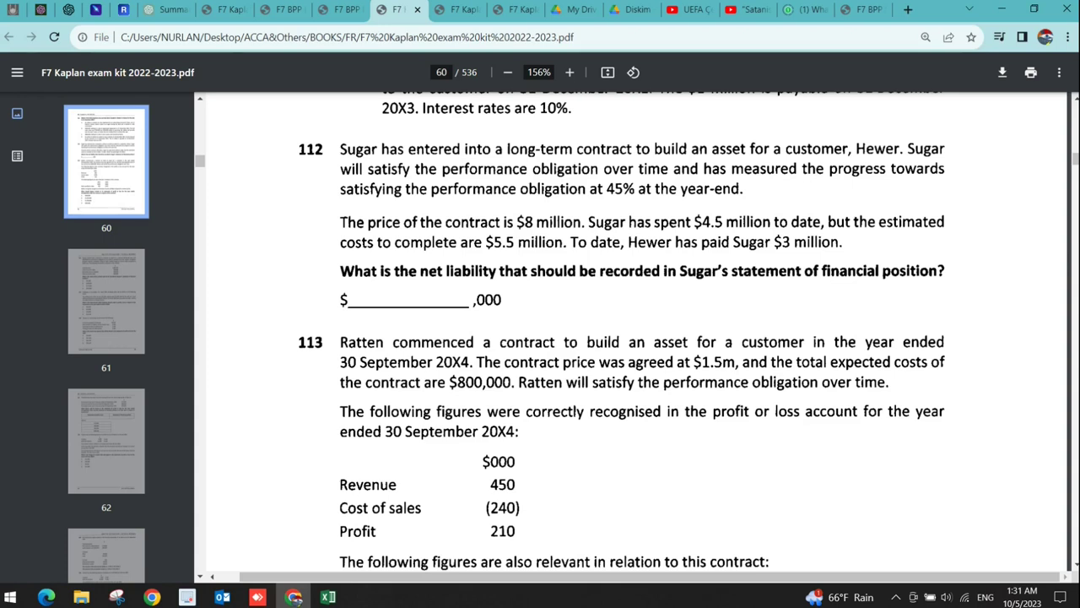
pyautogui.hotkey('alt', 'Tab')
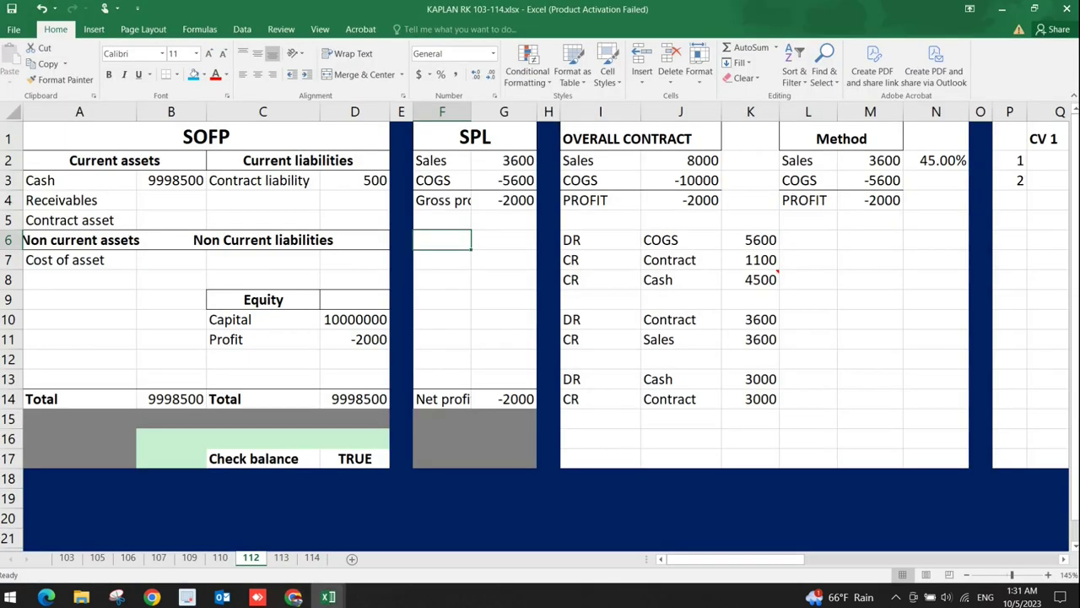
# - Compare the COGS and profit in the Method table with the overall contract's profit on sheet 112
pyautogui.click(869, 179)
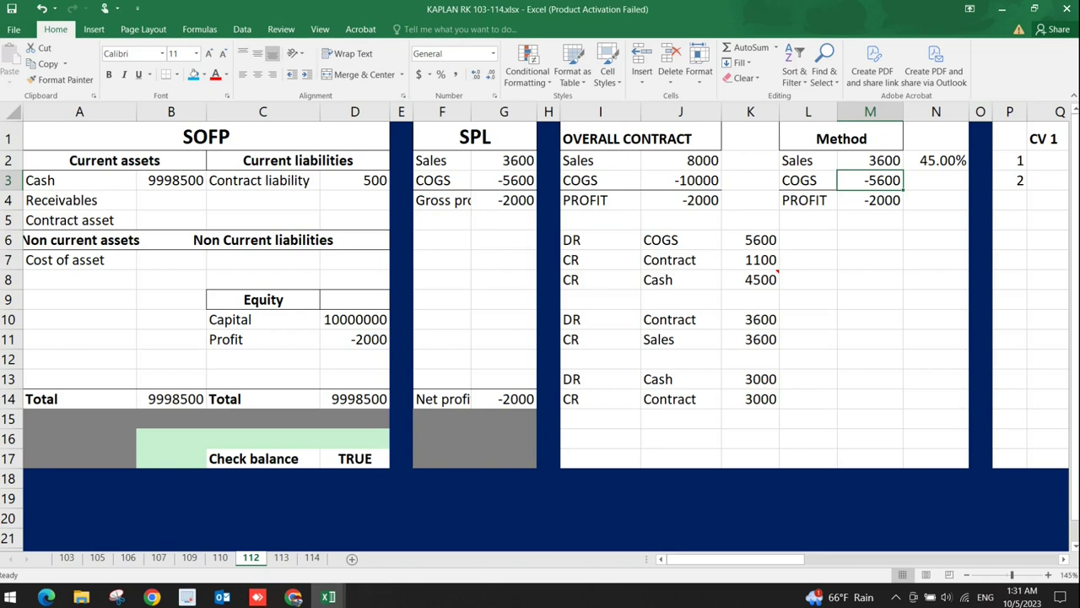
pyautogui.click(680, 112)
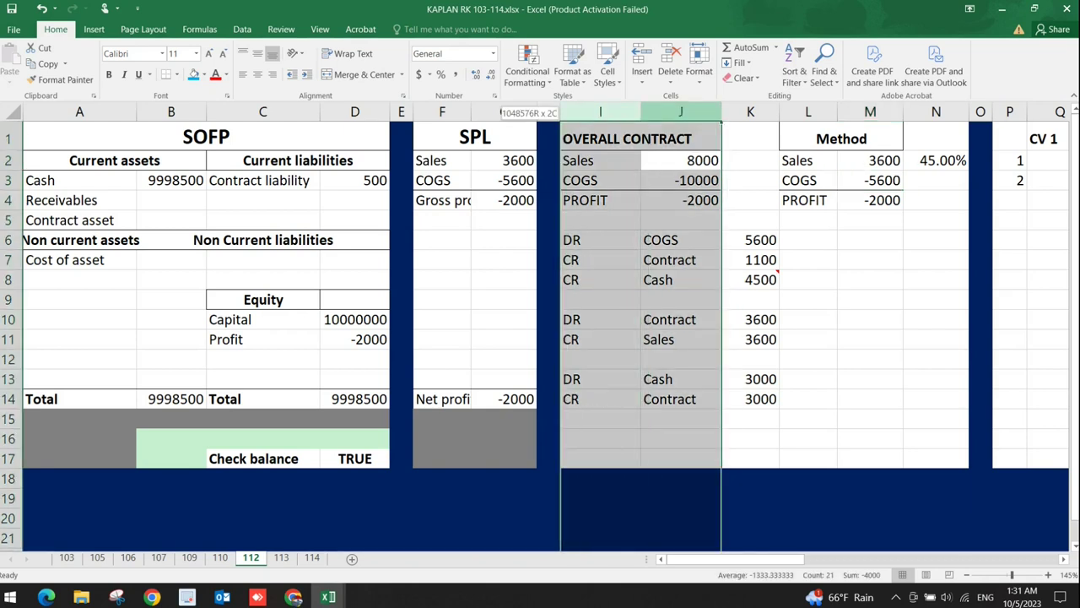
pyautogui.click(750, 200)
pyautogui.click(680, 220)
pyautogui.click(680, 200)
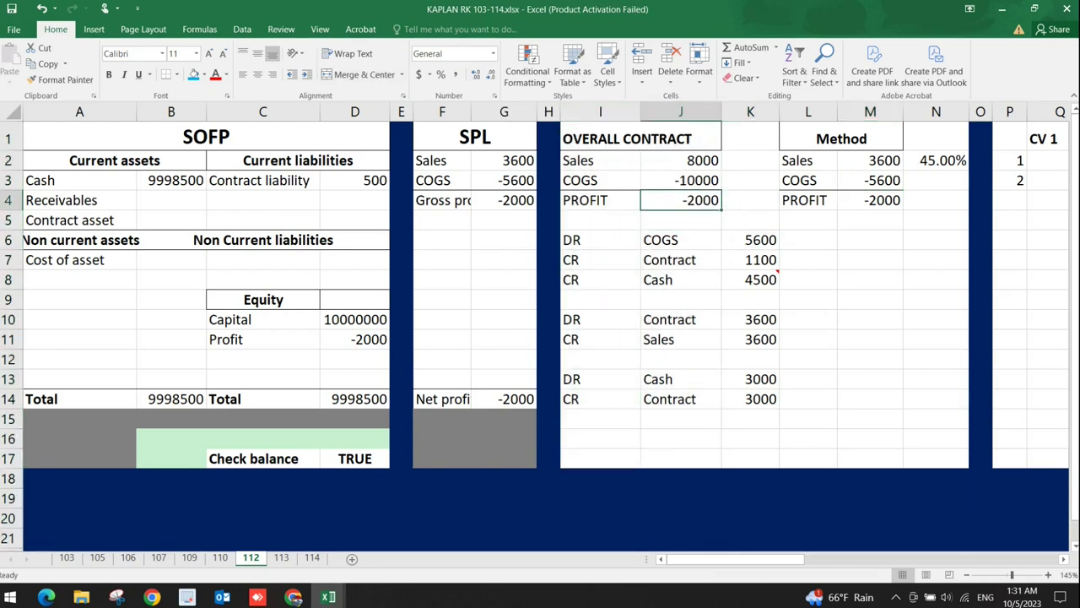
pyautogui.click(869, 200)
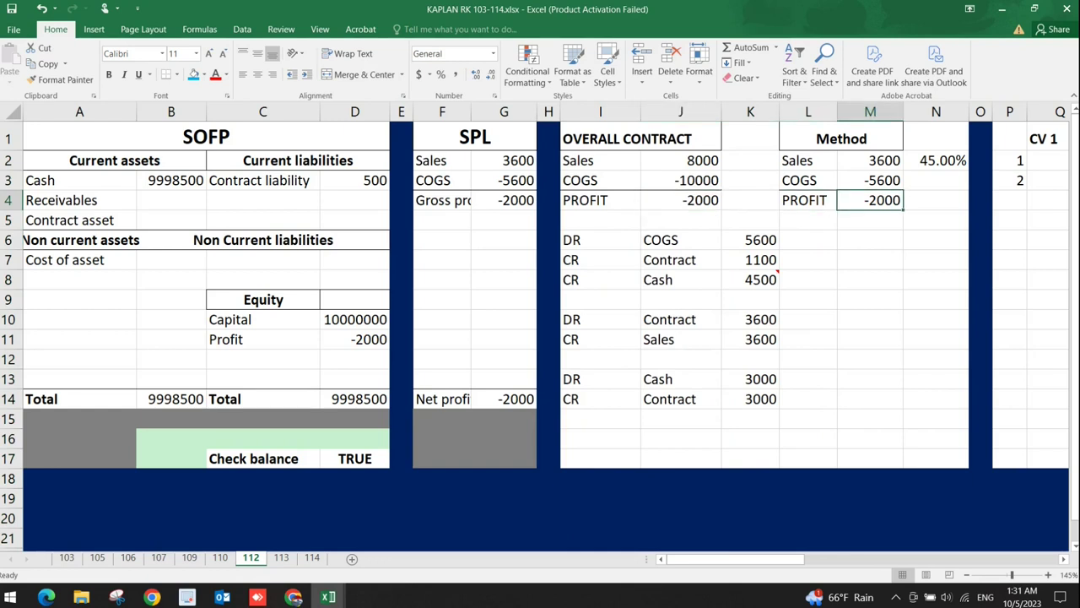
pyautogui.click(681, 200)
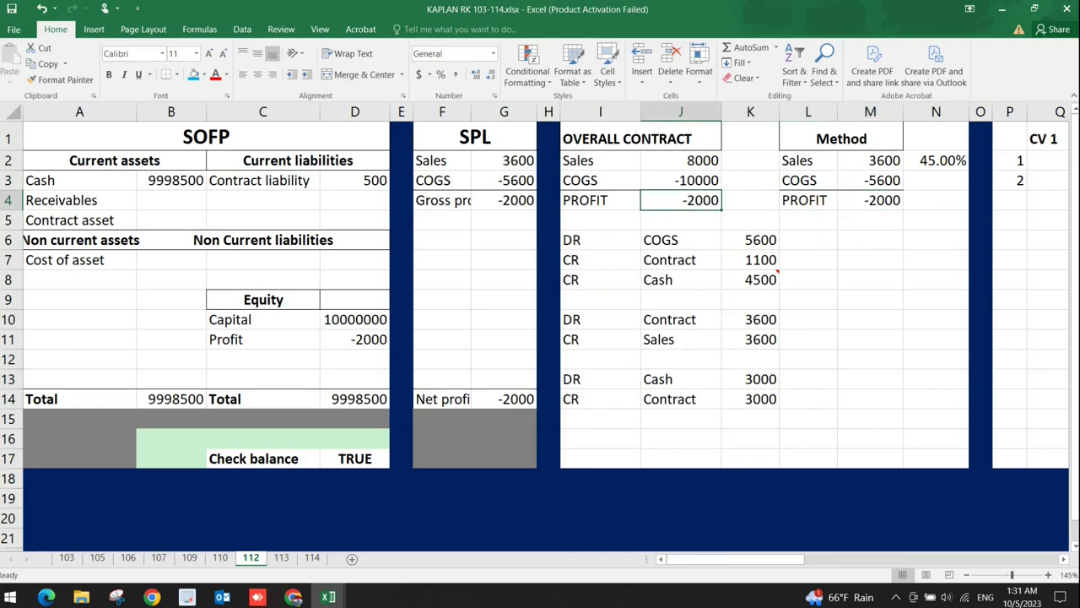
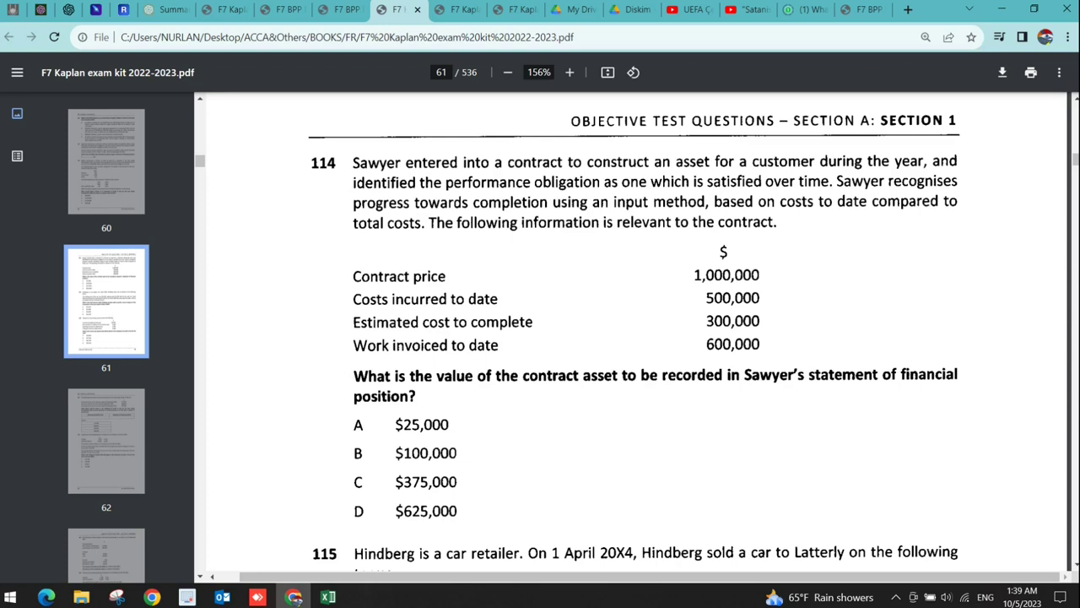
# - Enter question 114's contract price as 1000 for the overall contract's Sales in J2 of the Excel sheet 114
pyautogui.hotkey('alt', 'Tab')
pyautogui.click(717, 166)
pyautogui.write('1000')
pyautogui.press('Return')
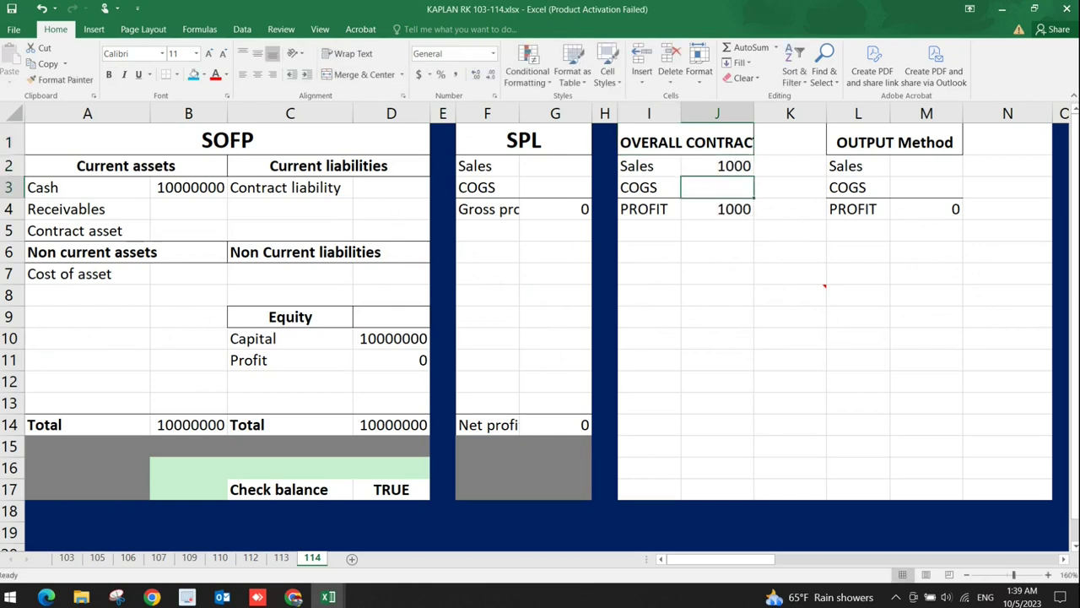
pyautogui.hotkey('alt', 'Tab')
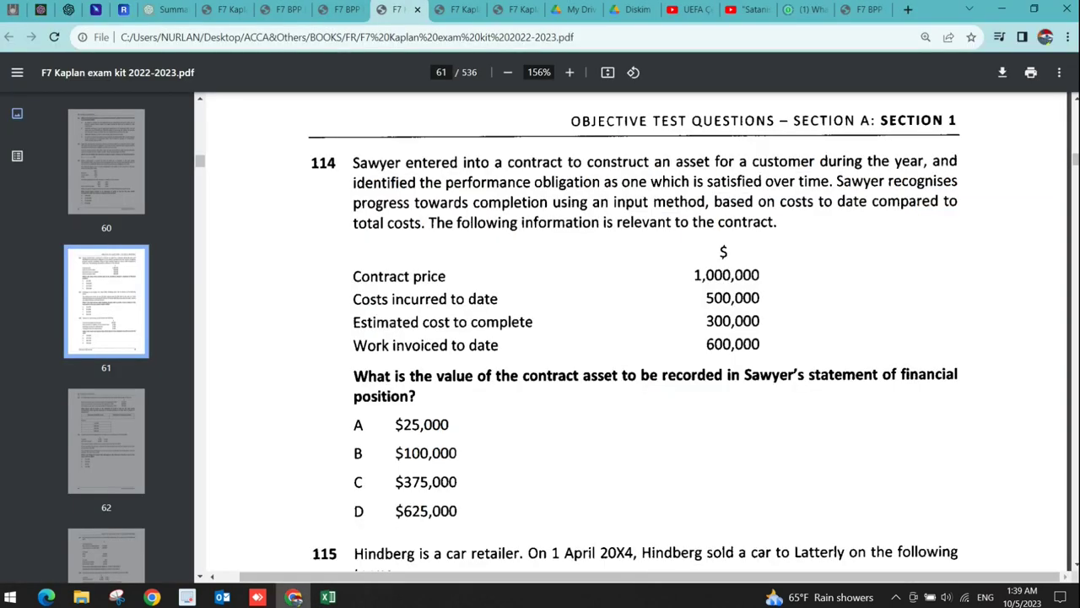
# - Enter the overall contract's COGS in J3 as costs to date plus estimated cost to complete, -500-300
pyautogui.hotkey('alt', 'Tab')
pyautogui.click(717, 295)
pyautogui.click(717, 209)
pyautogui.click(717, 187)
pyautogui.doubleClick(717, 187)
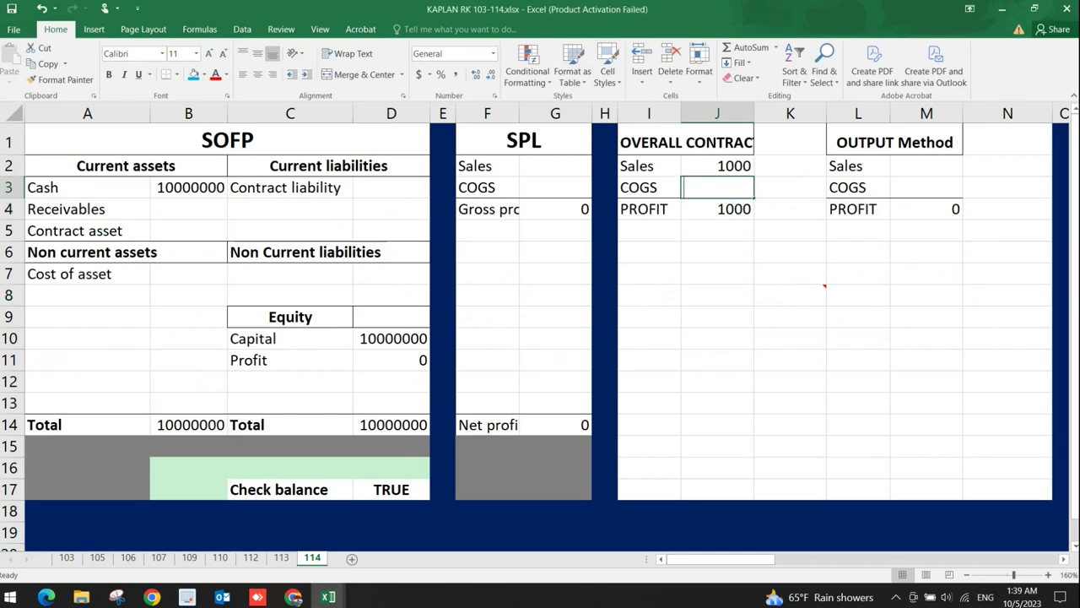
pyautogui.write('-500')
pyautogui.hotkey('alt', 'Tab')
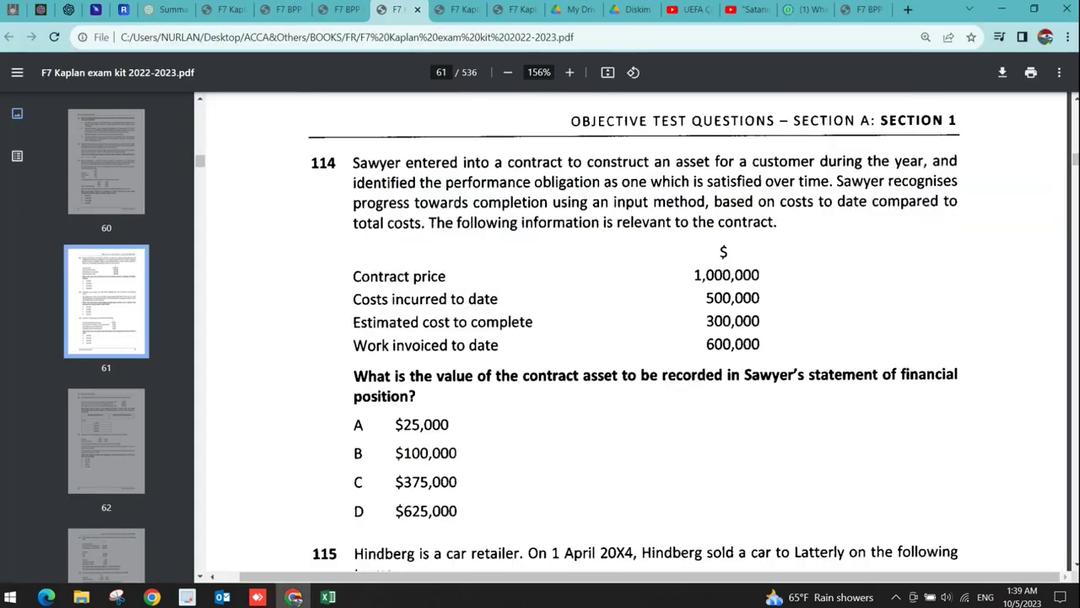
pyautogui.hotkey('alt', 'Tab')
pyautogui.write('-300')
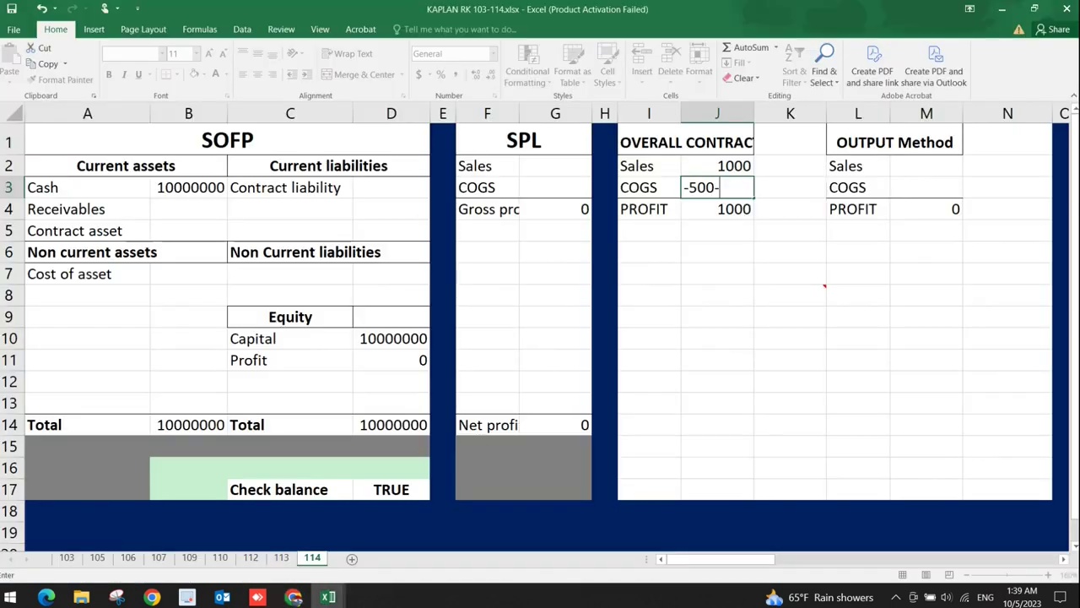
pyautogui.press('Return')
# - Record the costs incurred to date as a journal credit in row 8: CR, Cash, 500
pyautogui.hotkey('alt', 'Tab')
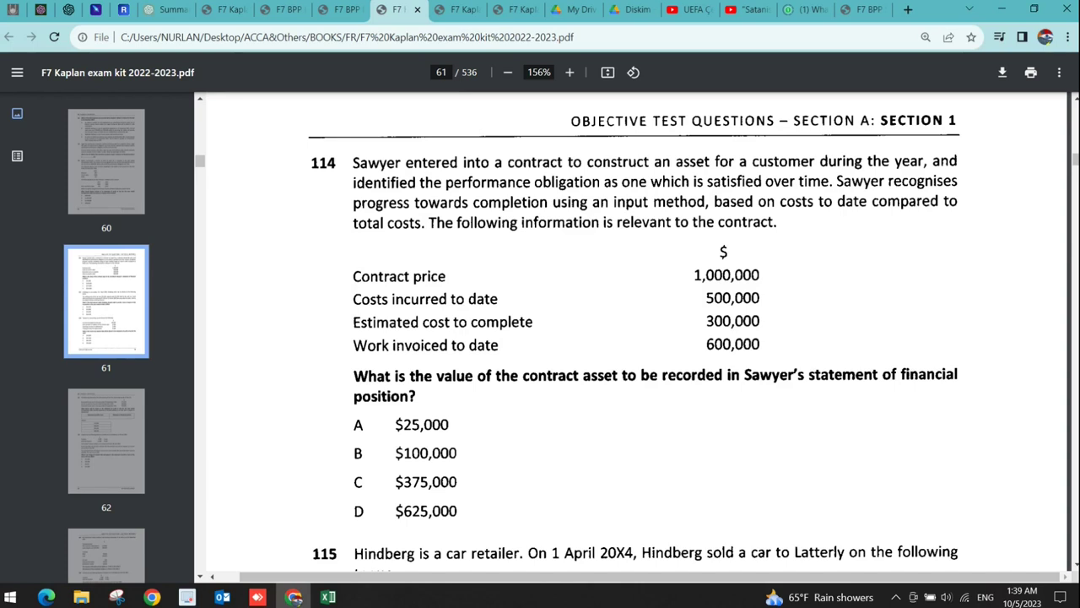
pyautogui.hotkey('alt', 'Tab')
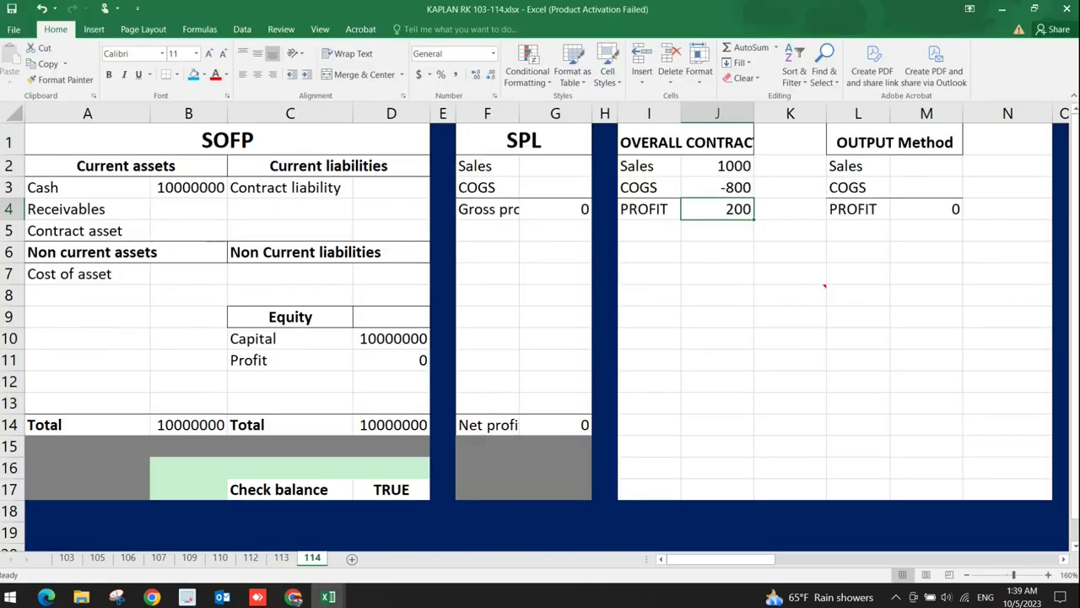
pyautogui.hotkey('alt', 'Tab')
pyautogui.click(327, 596)
pyautogui.click(649, 295)
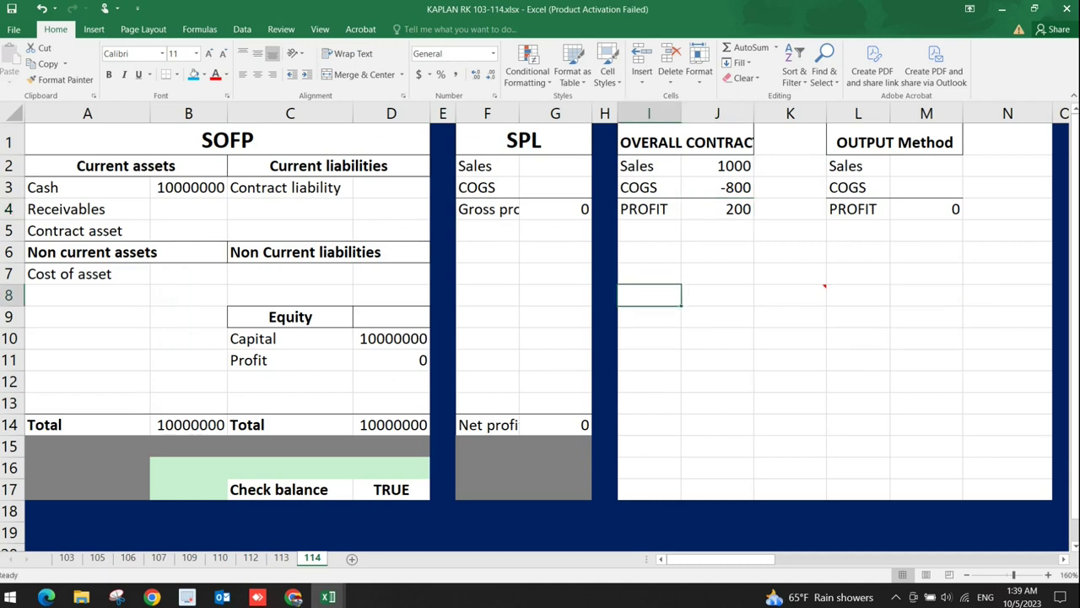
pyautogui.write('CR')
pyautogui.press('Tab')
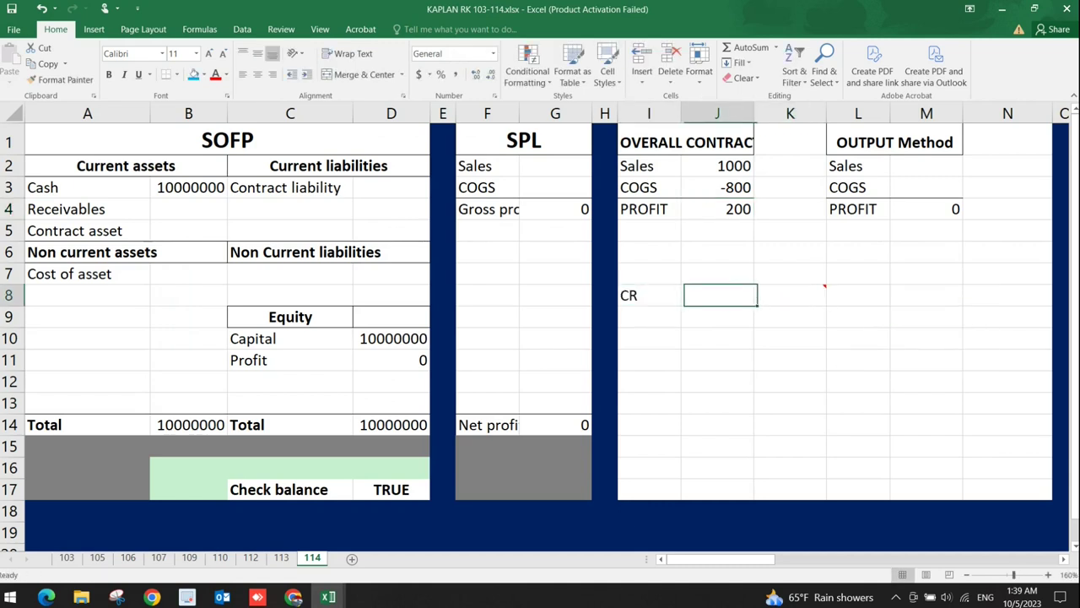
pyautogui.write('Cash')
pyautogui.press('Tab')
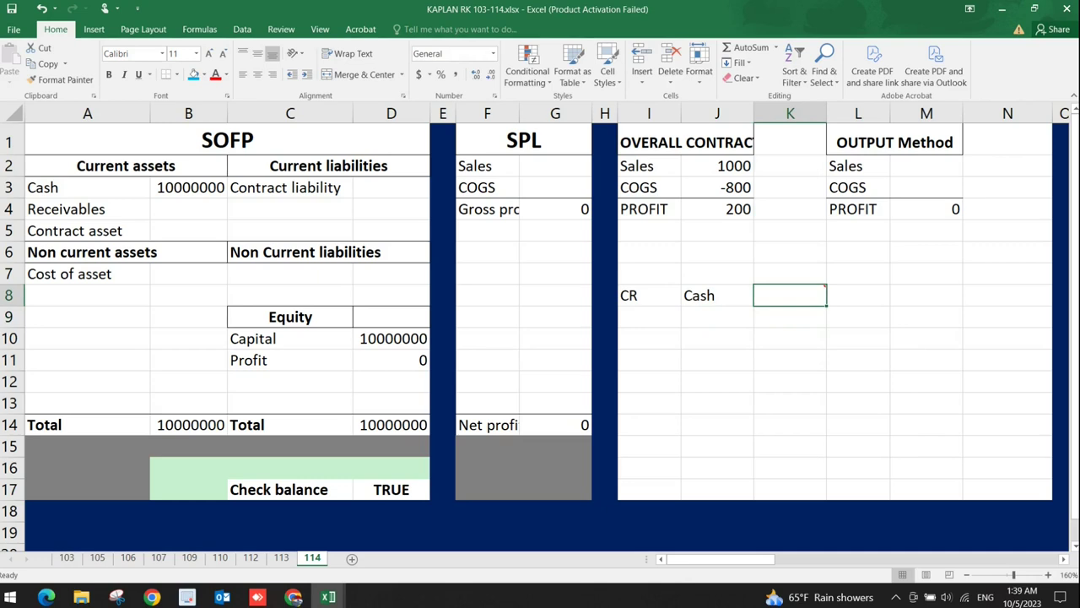
pyautogui.write('500')
pyautogui.press('Down')
pyautogui.press('Down')
pyautogui.press('Down')
pyautogui.press('Down')
# - Label the invoicing journal entry with DR Receivable in row 12 and CR Contract in row 13
pyautogui.press('Left')
pyautogui.press('Left')
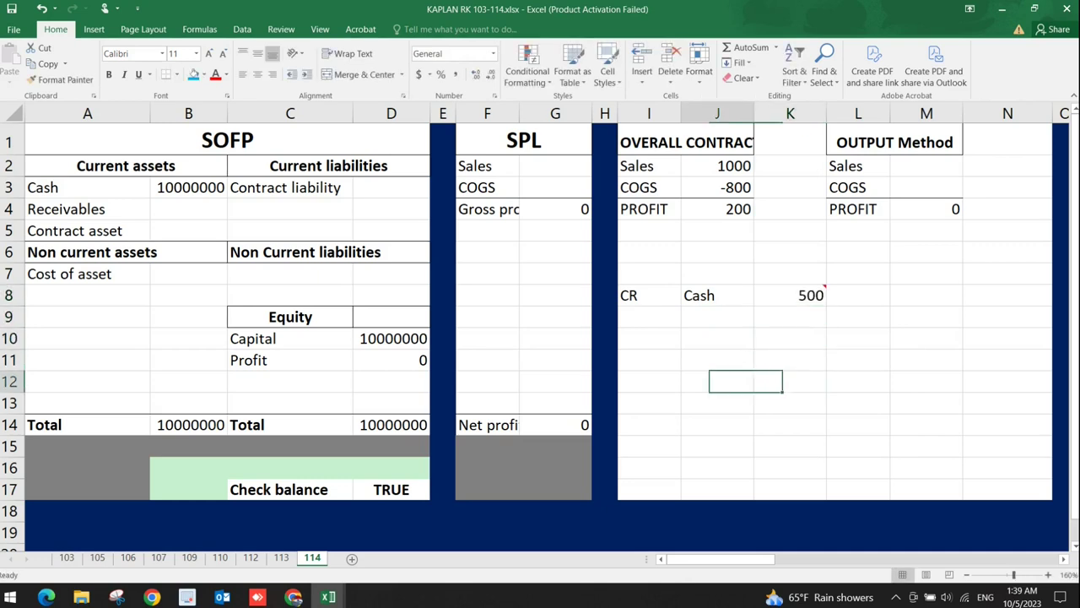
pyautogui.write('DR')
pyautogui.press('Tab')
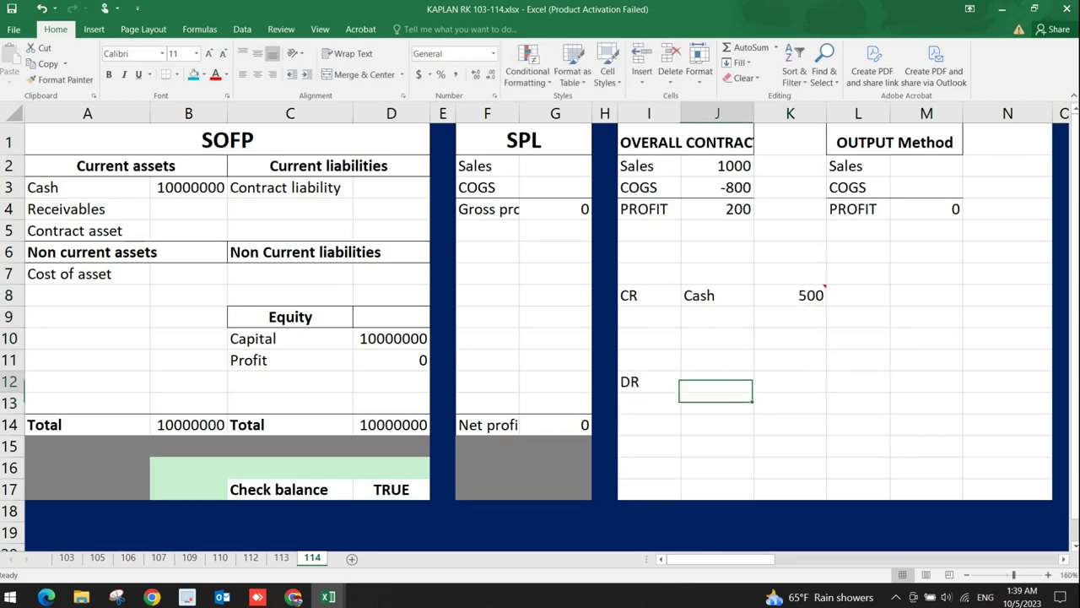
pyautogui.write('Receivable')
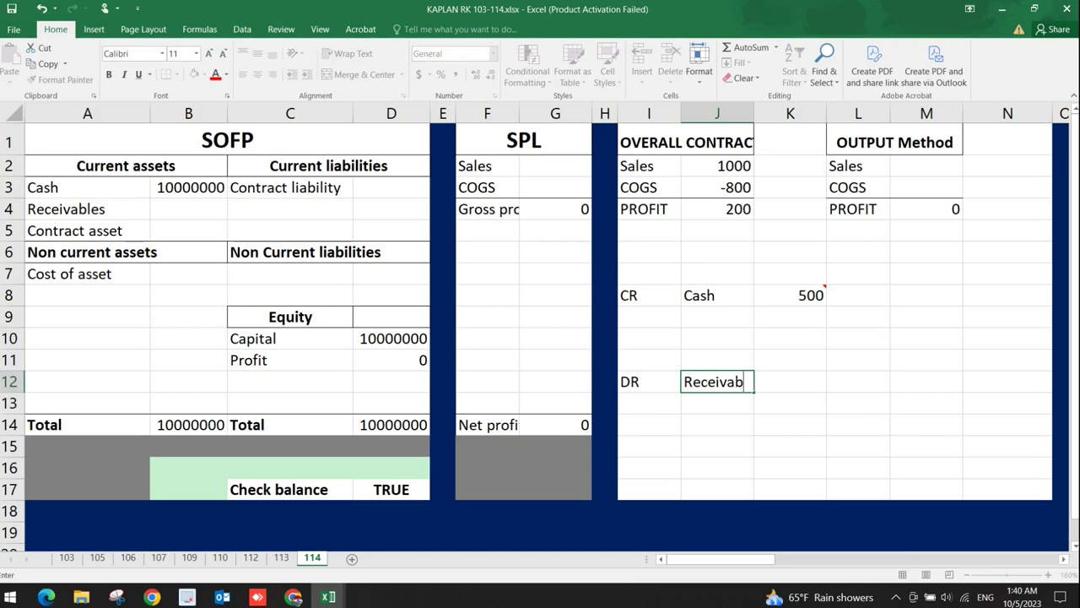
pyautogui.press('Return')
pyautogui.write('CR')
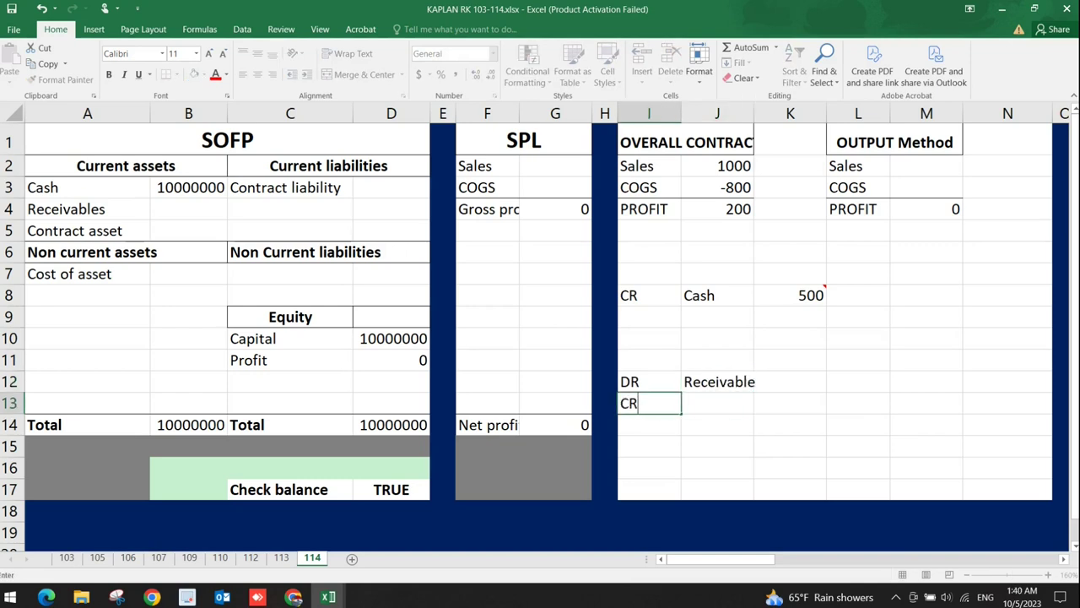
pyautogui.press('Tab')
pyautogui.write('Contract')
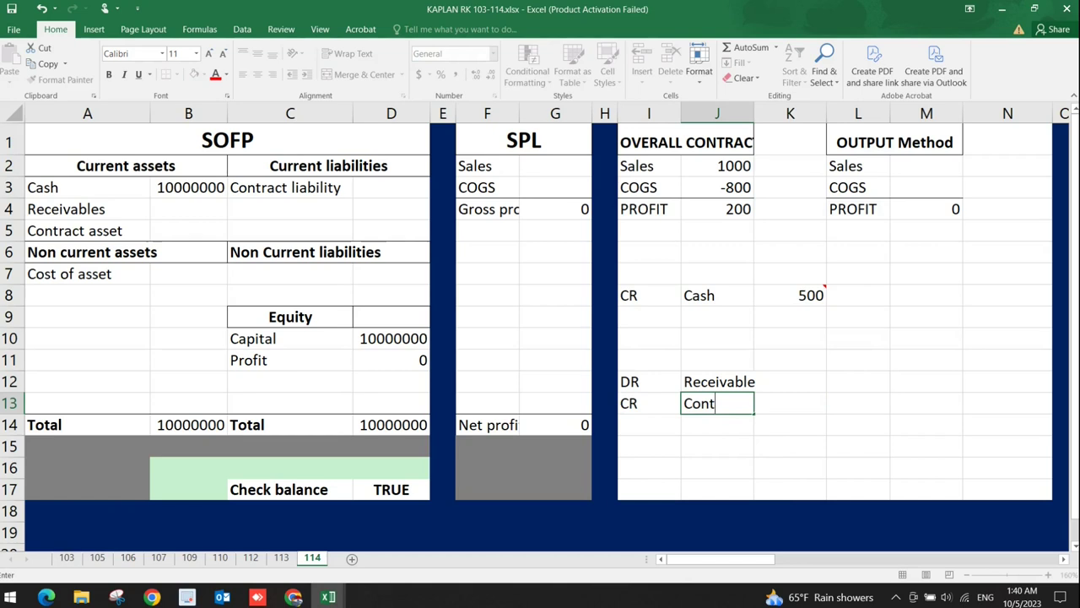
# - Enter question 114's work invoiced to date, 600, as the Receivable debit in K12 and the Contract credit in K13
pyautogui.press('Return')
pyautogui.press('Right')
pyautogui.press('Right')
pyautogui.press('Up')
pyautogui.press('Up')
pyautogui.hotkey('alt', 'Tab')
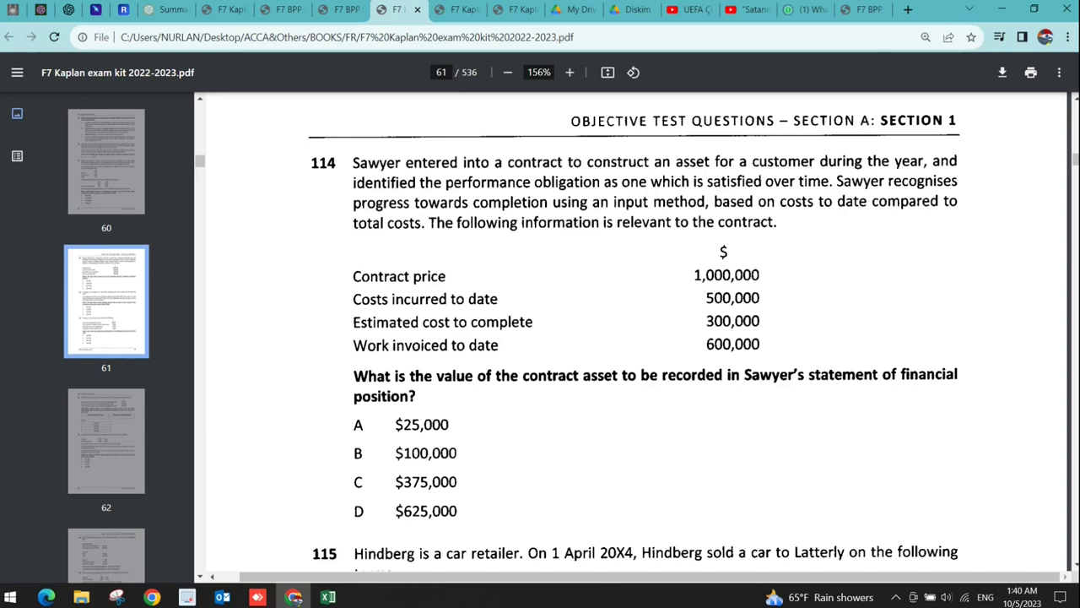
pyautogui.hotkey('alt', 'Tab')
pyautogui.write('600')
pyautogui.press('Return')
pyautogui.write('600')
pyautogui.press('Return')
# - Check the overall COGS formula, and calculate the percentage of completion in N3 as =500/800
pyautogui.press('Up')
pyautogui.press('Up')
pyautogui.press('Up')
pyautogui.press('Up')
pyautogui.press('Up')
pyautogui.press('Up')
pyautogui.hotkey('alt', 'Tab')
pyautogui.hotkey('alt', 'Tab')
pyautogui.doubleClick(717, 188)
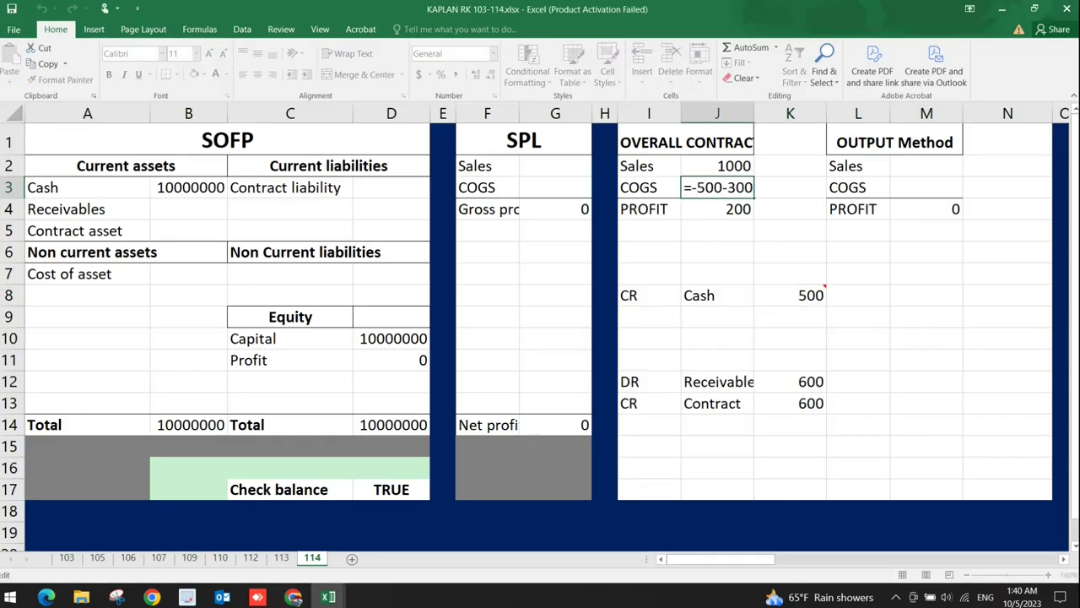
pyautogui.press('Return')
pyautogui.press('Right')
pyautogui.press('Right')
pyautogui.press('Right')
pyautogui.press('Right')
pyautogui.press('Up')
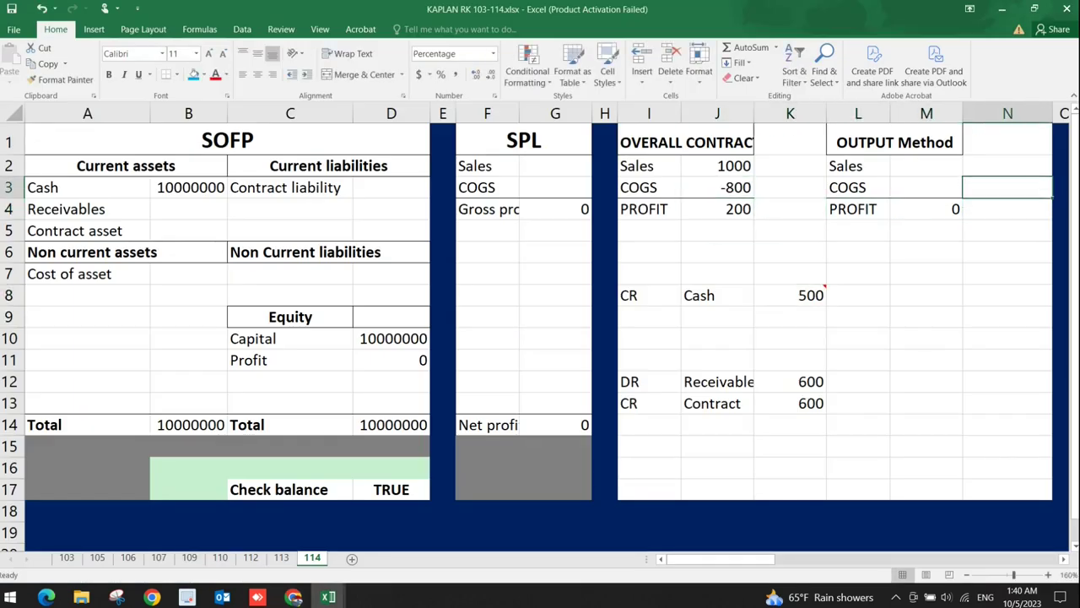
pyautogui.write('=500')
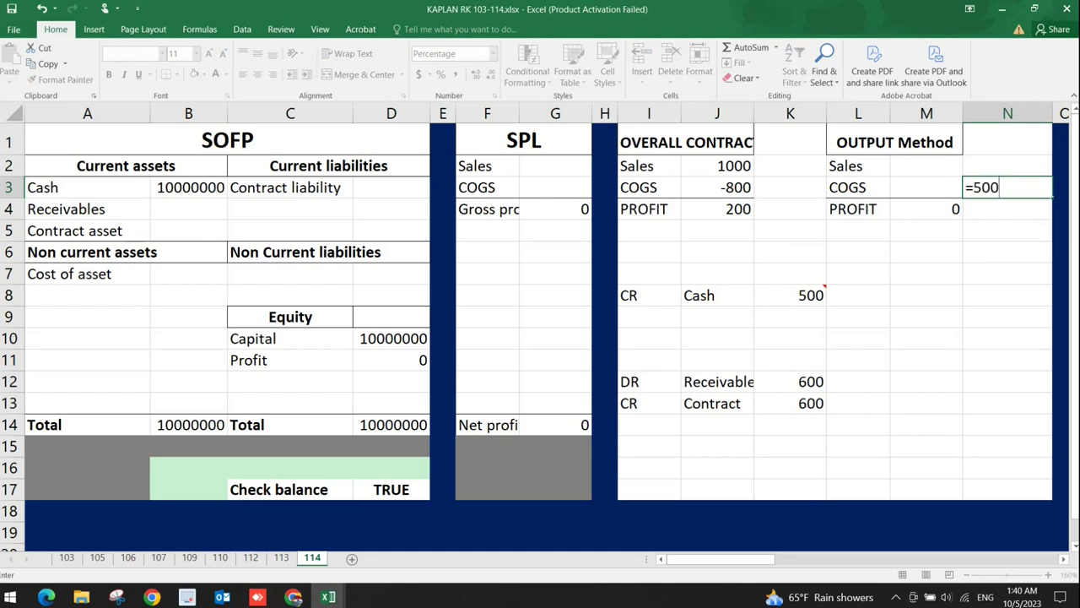
pyautogui.write('/800')
pyautogui.press('Return')
# - Copy the completion percentage from the COGS row in N3 to the Sales row in N2
pyautogui.press('Up')
pyautogui.hotkey('ctrl', 'c')
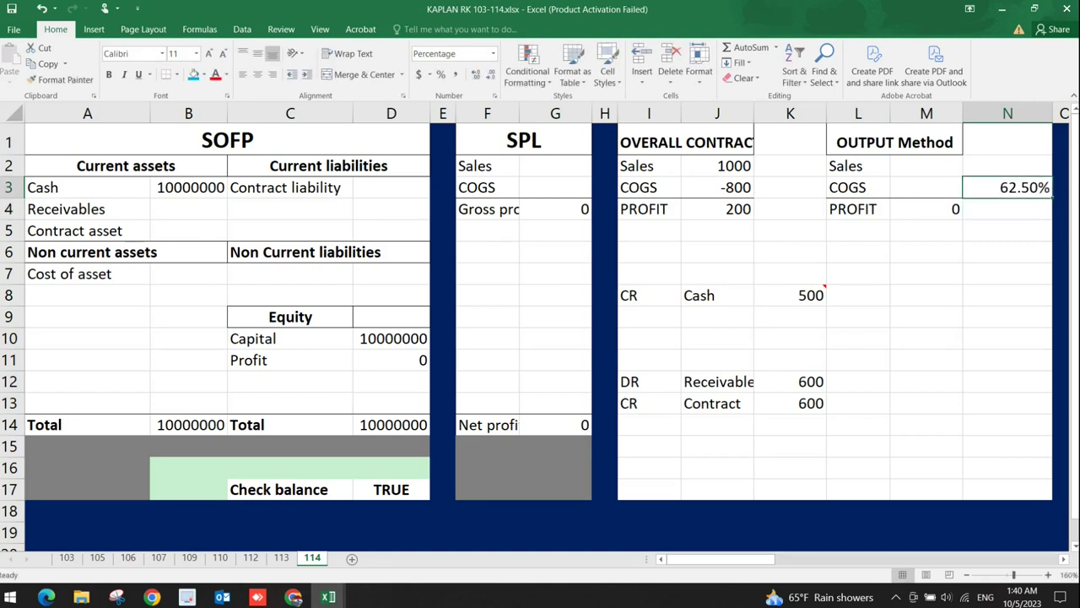
pyautogui.press('Up')
pyautogui.hotkey('ctrl', 'v')
# - Calculate the OUTPUT Method Sales in M2 as the overall contract's Sales times the completion percentage, =J2*N2
pyautogui.press('Left')
pyautogui.press('Left')
pyautogui.press('Right')
pyautogui.write('=')
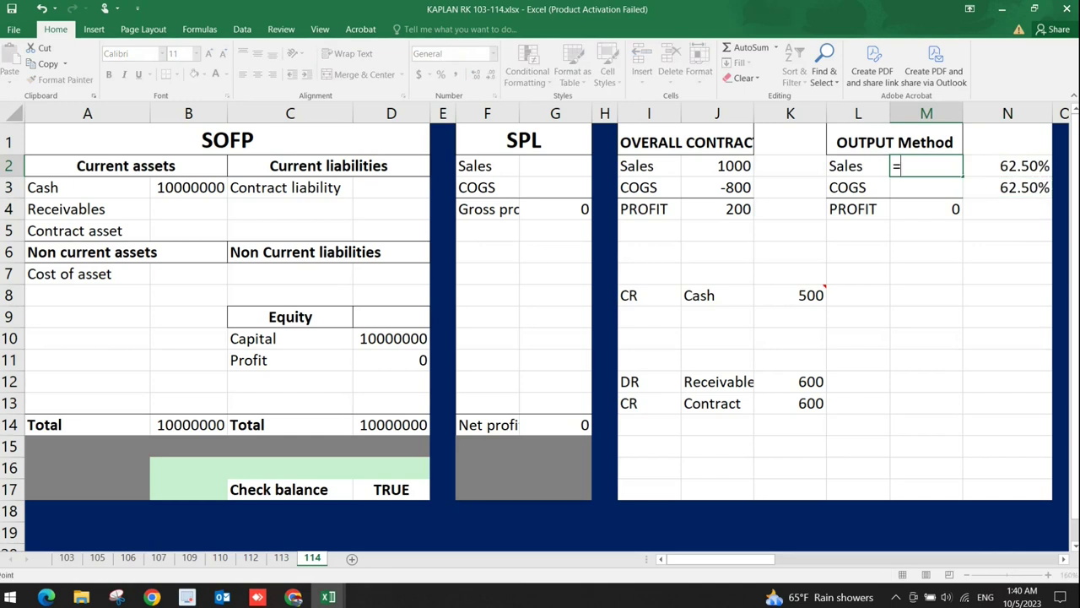
pyautogui.press('Left')
pyautogui.press('Left')
pyautogui.press('Left')
pyautogui.write('*')
pyautogui.press('Right')
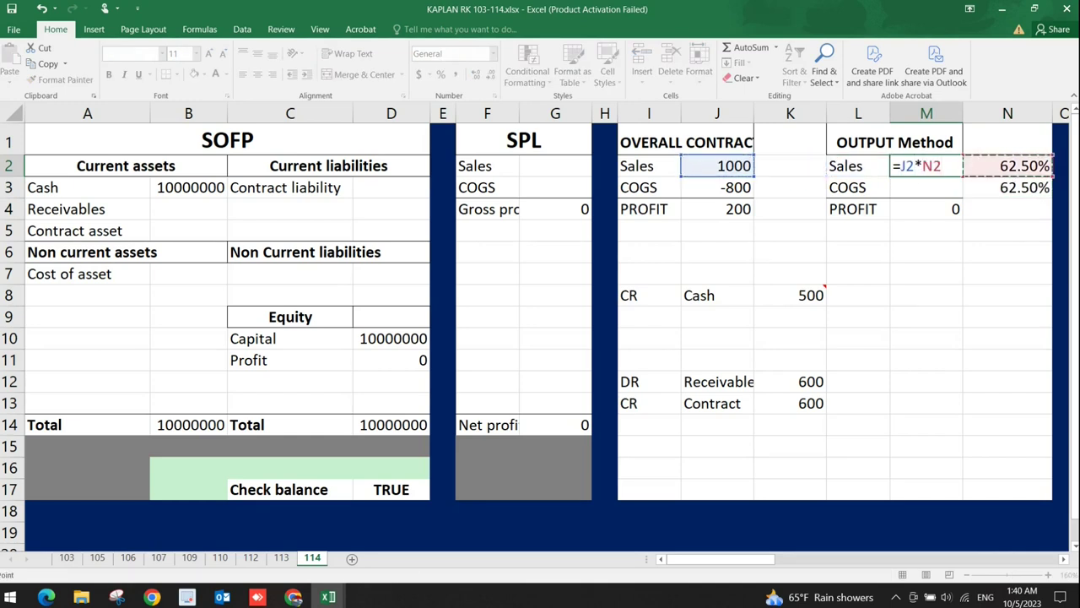
pyautogui.press('Return')
# - Copy the Sales formula from M2 down to the OUTPUT Method COGS in M3
pyautogui.press('Up')
pyautogui.hotkey('ctrl', 'c')
pyautogui.press('Down')
pyautogui.hotkey('ctrl', 'v')
pyautogui.press('ctrl')
pyautogui.press('Escape')
pyautogui.press('Escape')
# - Sum the OUTPUT Method's Sales and COGS as the PROFIT in M4
pyautogui.press('Down')
pyautogui.press('Down')
pyautogui.press('Down')
pyautogui.press('Down')
# - Examine the OUTPUT Method's Sales, COGS and PROFIT against the journal entries below
pyautogui.press('Down')
pyautogui.press('Down')
pyautogui.press('Up')
pyautogui.press('Up')
pyautogui.press('Up')
pyautogui.press('Up')
pyautogui.press('Up')
pyautogui.press('Up')
pyautogui.press('Down')
pyautogui.hotkey('alt', '=')
pyautogui.press('Return')
pyautogui.press('Down')
pyautogui.press('Down')
pyautogui.press('Down')
pyautogui.press('Down')
pyautogui.press('Left')
pyautogui.press('Left')
pyautogui.press('Right')
pyautogui.press('Right')
pyautogui.press('Left')
pyautogui.press('Up')
pyautogui.press('Up')
pyautogui.press('Up')
pyautogui.press('Up')
# - Label a journal debit in row 6 as DR COGS
pyautogui.press('Right')
pyautogui.press('Up')
pyautogui.press('Up')
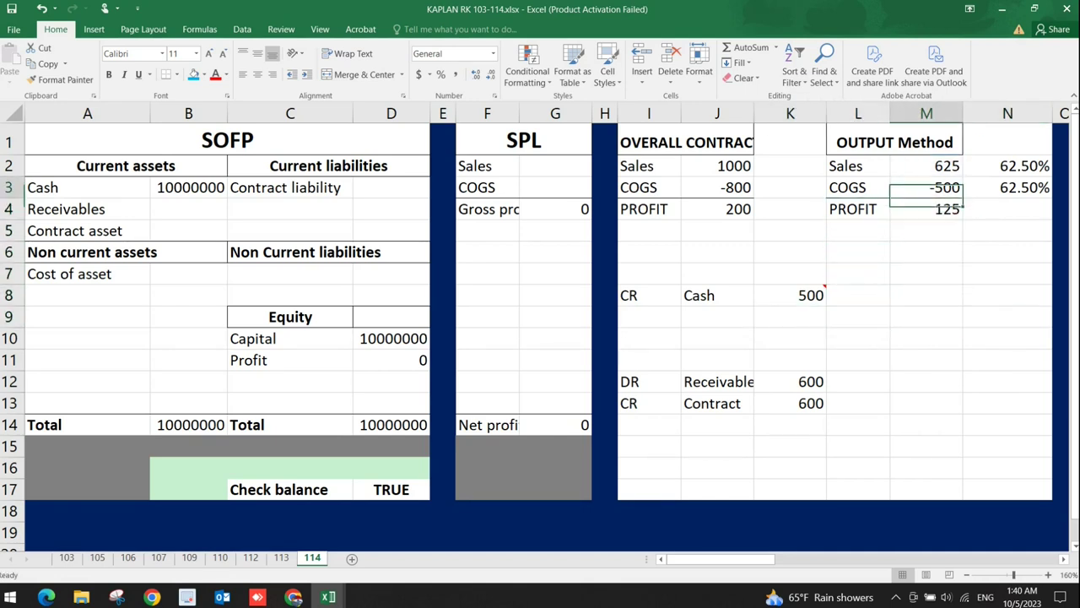
pyautogui.press('Down')
pyautogui.press('Down')
pyautogui.press('Up')
pyautogui.press('Up')
pyautogui.press('Left')
pyautogui.press('Left')
pyautogui.press('Down')
pyautogui.press('Down')
pyautogui.press('Down')
pyautogui.press('Down')
pyautogui.press('Left')
pyautogui.press('Left')
pyautogui.press('Up')
pyautogui.press('Right')
pyautogui.press('Left')
pyautogui.write('DR')
pyautogui.press('Return')
# - Enter the COGS debit in K6 as the negative of the OUTPUT Method COGS, =-M3
pyautogui.press('Right')
pyautogui.press('Up')
pyautogui.write('COGS')
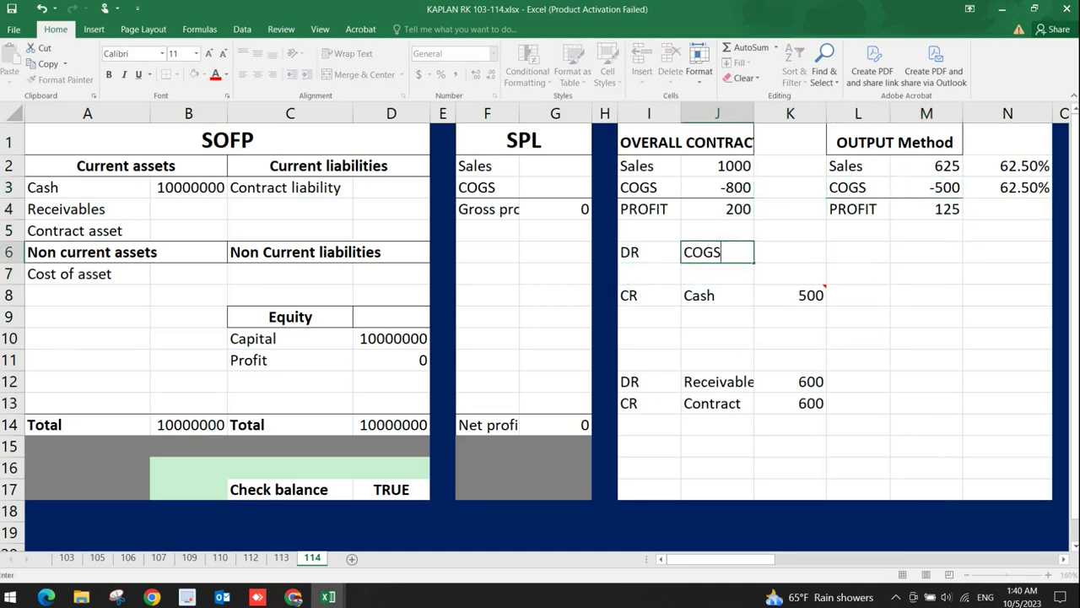
pyautogui.press('Return')
pyautogui.press('Right')
pyautogui.press('Up')
pyautogui.write('=-')
pyautogui.press('Right')
pyautogui.press('Right')
pyautogui.press('Up')
pyautogui.press('Up')
pyautogui.press('Up')
pyautogui.press('Return')
# - Compare the COGS debit in row 6 with the Cash credit in row 8
pyautogui.press('Left')
pyautogui.press('Down')
pyautogui.hotkey('shift', 'Right')
pyautogui.hotkey('shift', 'Right')
pyautogui.hotkey('shift', 'Up')
pyautogui.hotkey('shift', 'Up')
pyautogui.press('Down')
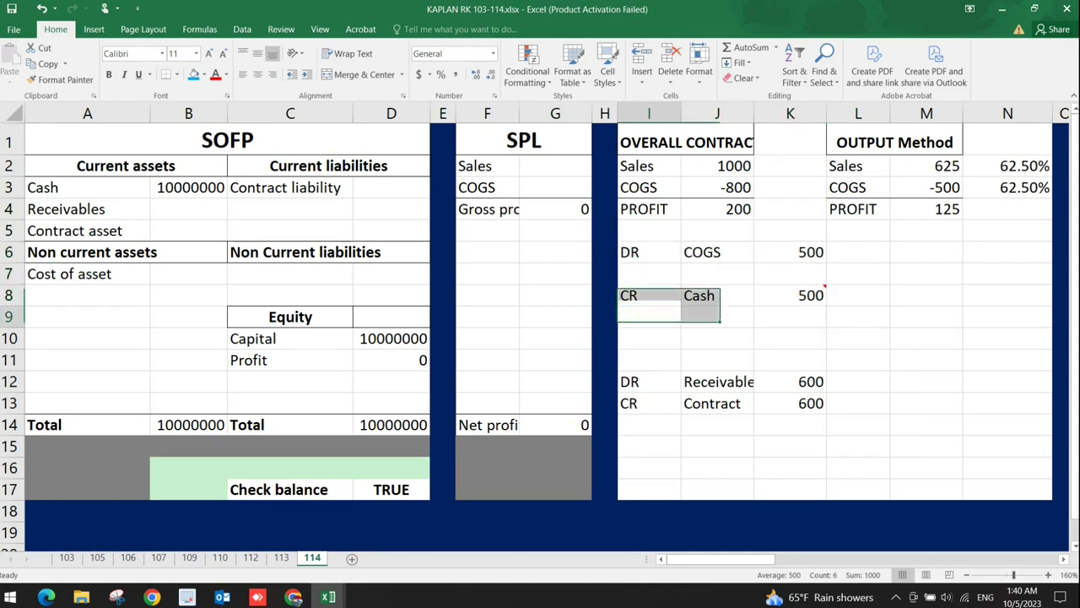
pyautogui.press('Left')
pyautogui.press('Right')
pyautogui.press('Up')
pyautogui.press('Up')
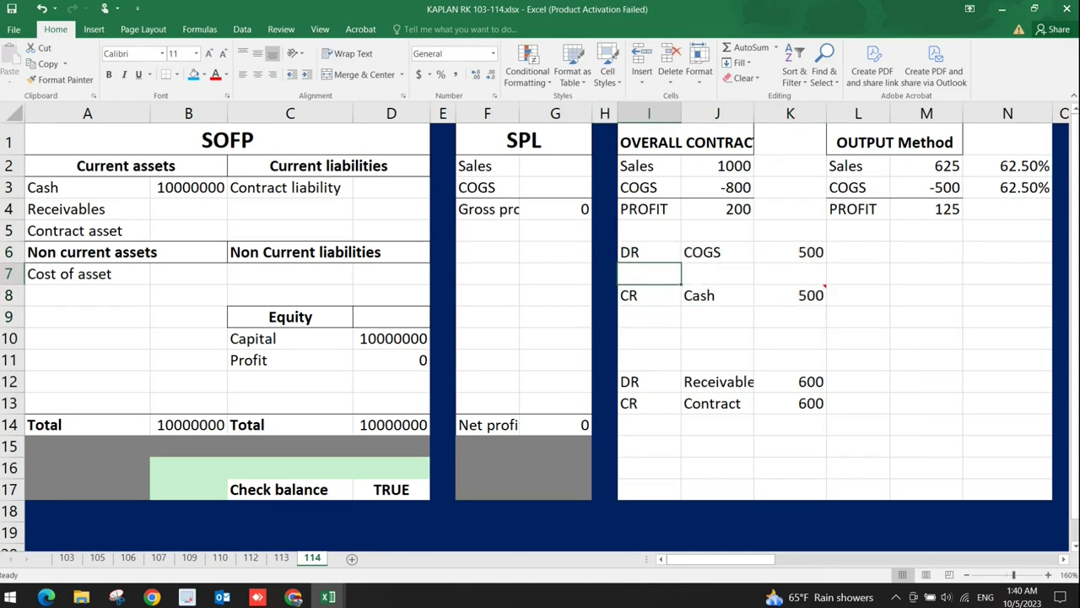
pyautogui.press('Down')
pyautogui.press('Down')
pyautogui.press('Down')
pyautogui.press('Down')
pyautogui.press('Down')
pyautogui.press('Down')
pyautogui.press('Down')
pyautogui.press('Down')
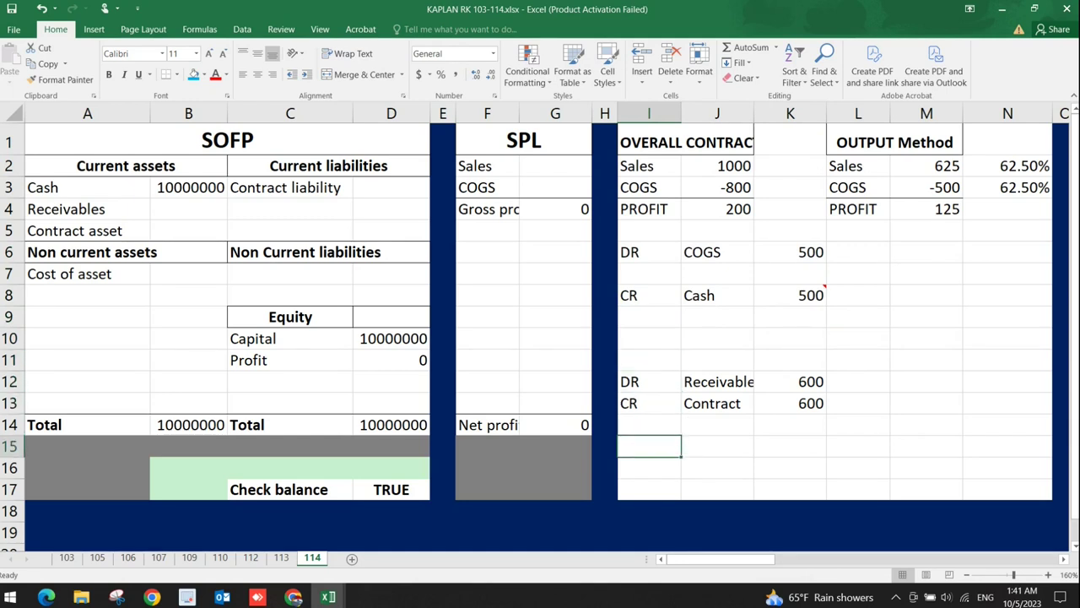
# - Label a journal debit in row 15 as DR Contract
pyautogui.write('DR')
pyautogui.press('Return')
pyautogui.press('Up')
pyautogui.press('Right')
pyautogui.write('Contract')
pyautogui.press('Return')
# - Enter the journal amounts in column K, linking K15 to the OUTPUT Method Sales with =M2 and K16 to K15
pyautogui.press('Right')
pyautogui.press('Up')
pyautogui.write('=')
pyautogui.press('Right')
pyautogui.press('Right')
pyautogui.hotkey('ctrl', 'Up')
pyautogui.press('Up')
pyautogui.press('Return')
pyautogui.write('=')
pyautogui.press('Up')
pyautogui.press('Return')
# - Label the matching journal credit in row 16 as CR Revenue
pyautogui.press('Left')
pyautogui.press('Left')
pyautogui.press('Up')
pyautogui.write('CR')
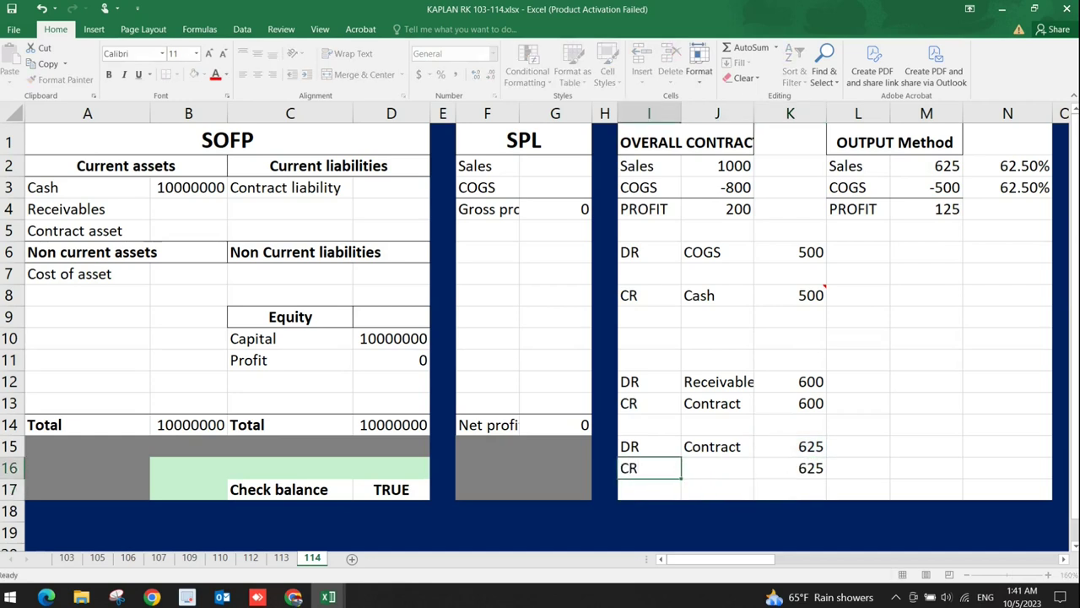
pyautogui.press('Return')
pyautogui.press('Right')
pyautogui.press('Up')
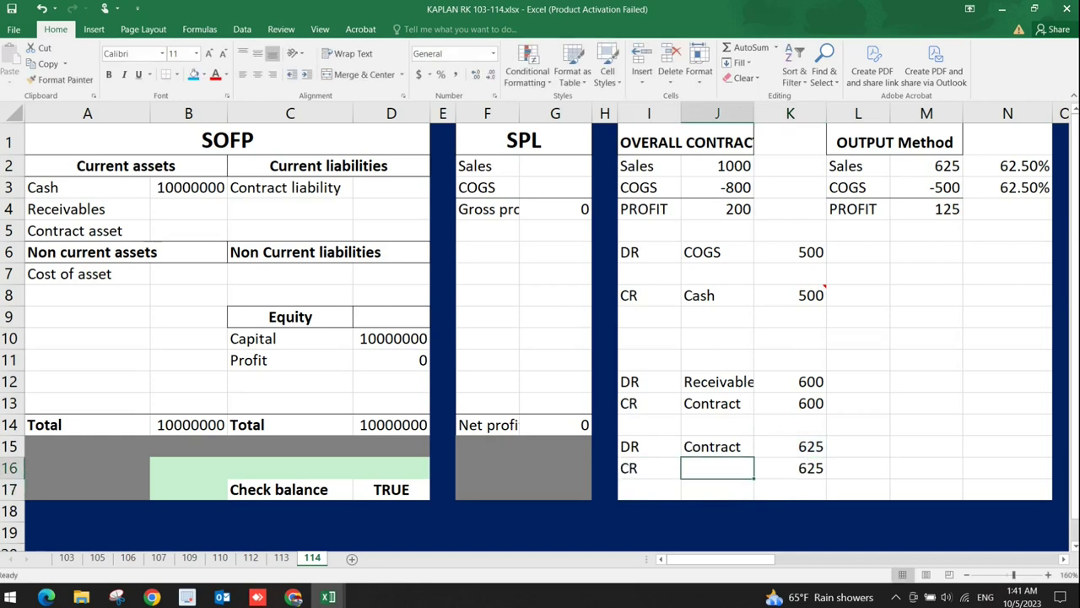
pyautogui.write('Revenue')
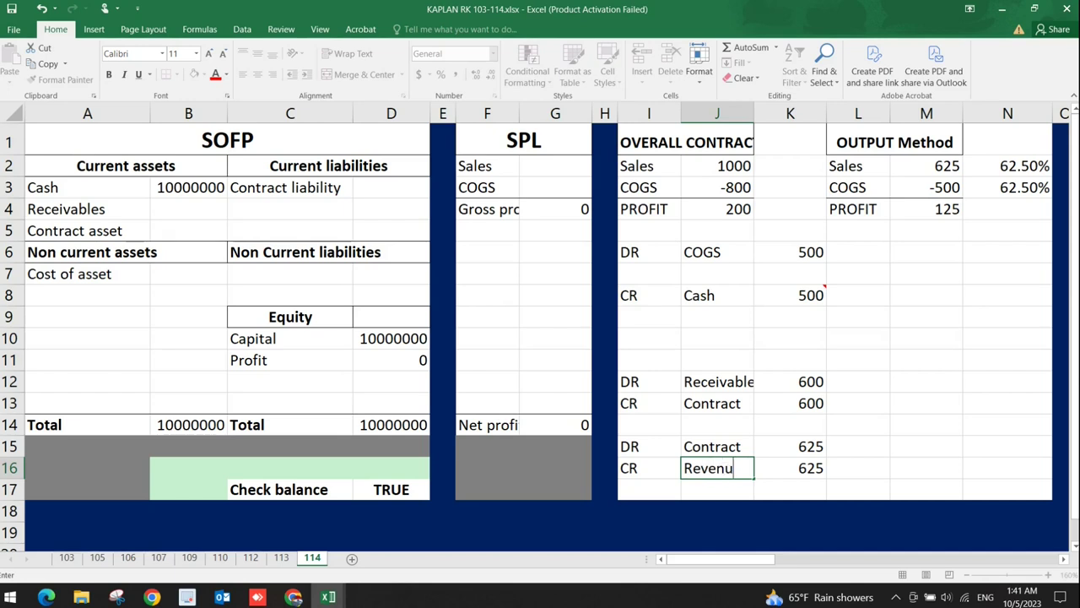
pyautogui.press('Return')
# - Link the SPL Sales figure in G2 to the Revenue credit amount in the journal entries
pyautogui.press('Right')
pyautogui.press('Up')
pyautogui.press('Up')
pyautogui.press('Left')
pyautogui.press('Left')
pyautogui.press('Left')
pyautogui.press('Left')
pyautogui.press('Left')
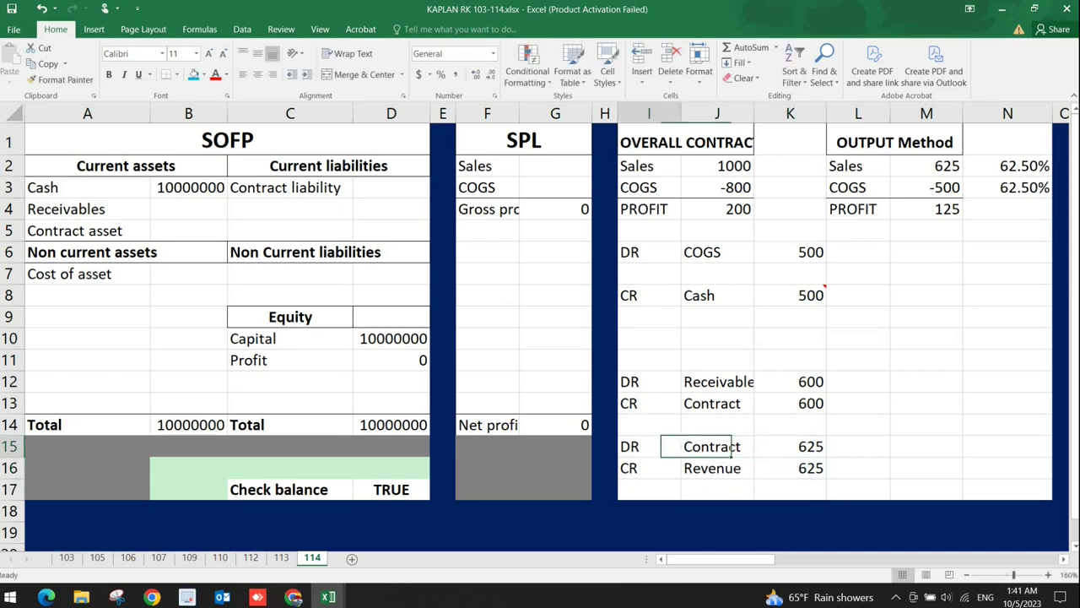
pyautogui.press('Up')
pyautogui.press('Up')
pyautogui.press('Up')
pyautogui.press('Up')
pyautogui.press('Up')
pyautogui.press('Up')
pyautogui.press('Up')
pyautogui.press('Up')
pyautogui.press('Up')
pyautogui.press('Up')
pyautogui.press('Right')
pyautogui.press('Up')
pyautogui.press('Up')
pyautogui.press('Up')
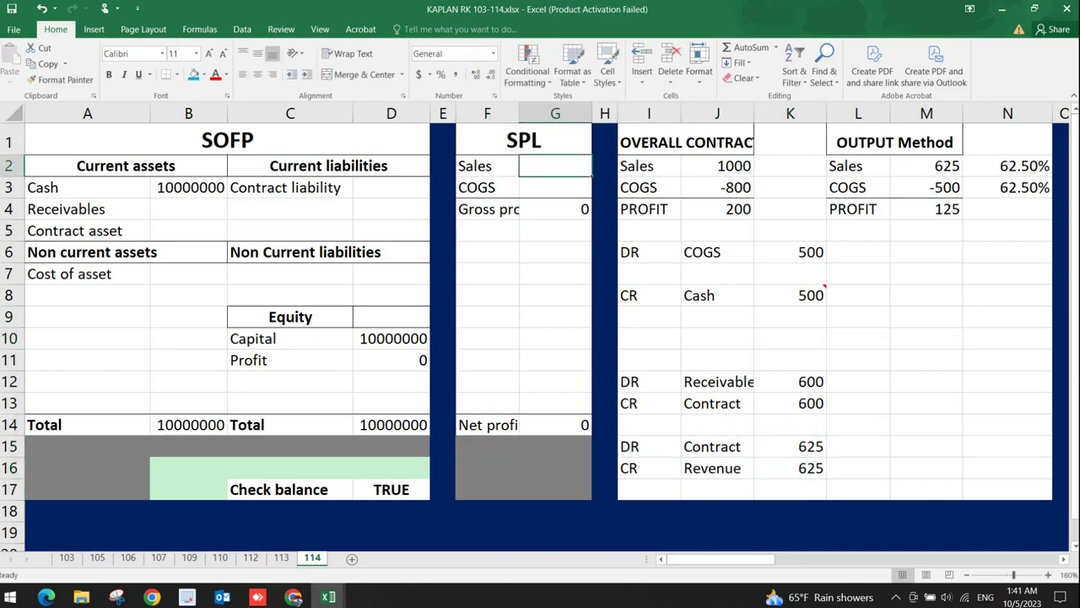
pyautogui.write('=')
pyautogui.press('Right')
pyautogui.press('Right')
pyautogui.press('Right')
pyautogui.press('Right')
pyautogui.press('Down')
pyautogui.press('Down')
pyautogui.press('Down')
pyautogui.press('Down')
pyautogui.press('Down')
pyautogui.press('Down')
pyautogui.press('Down')
pyautogui.press('Down')
pyautogui.press('Down')
pyautogui.press('Down')
pyautogui.press('Down')
pyautogui.press('Down')
pyautogui.press('Down')
pyautogui.press('Down')
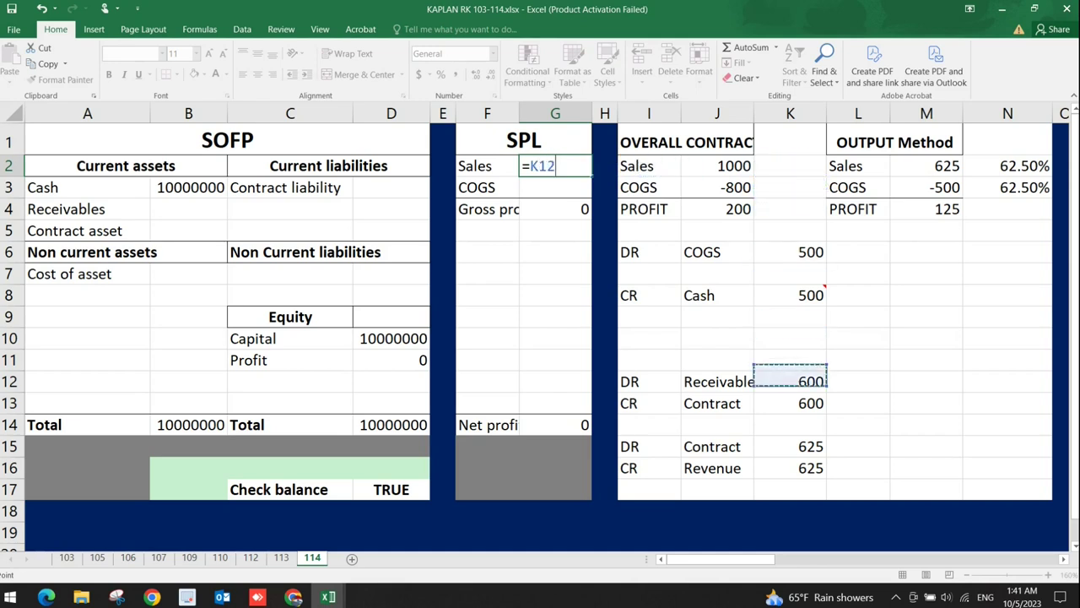
pyautogui.press('Return')
# - Link the SOFP Receivables figure in B4 to the Receivable debit amount in row 12 of the journal
pyautogui.press('Down')
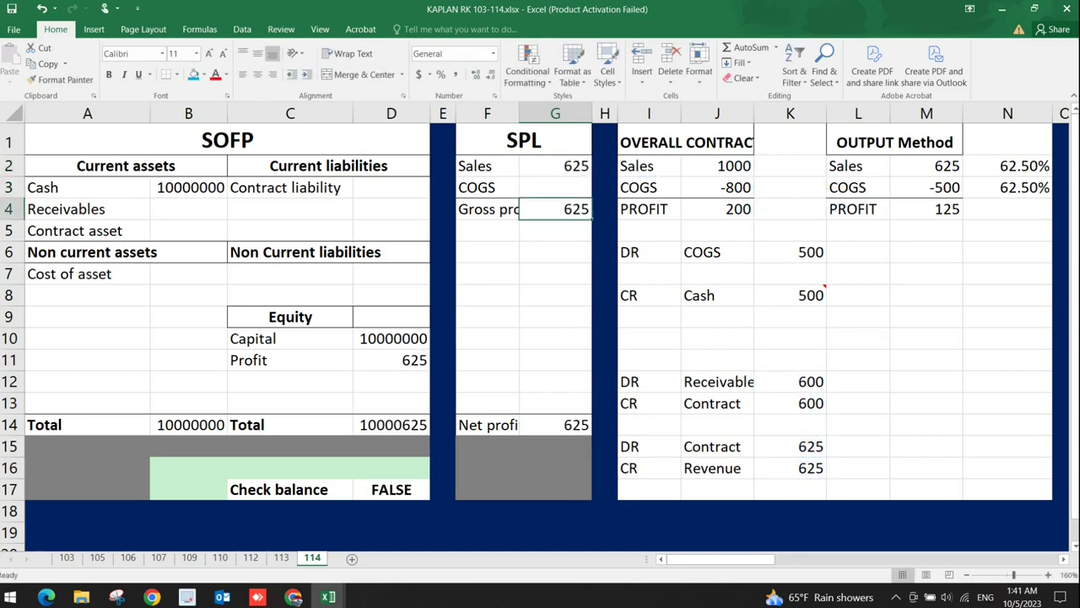
pyautogui.press('Left')
pyautogui.press('Left')
pyautogui.press('Left')
pyautogui.press('Left')
pyautogui.press('Left')
pyautogui.press('Down')
pyautogui.press('Up')
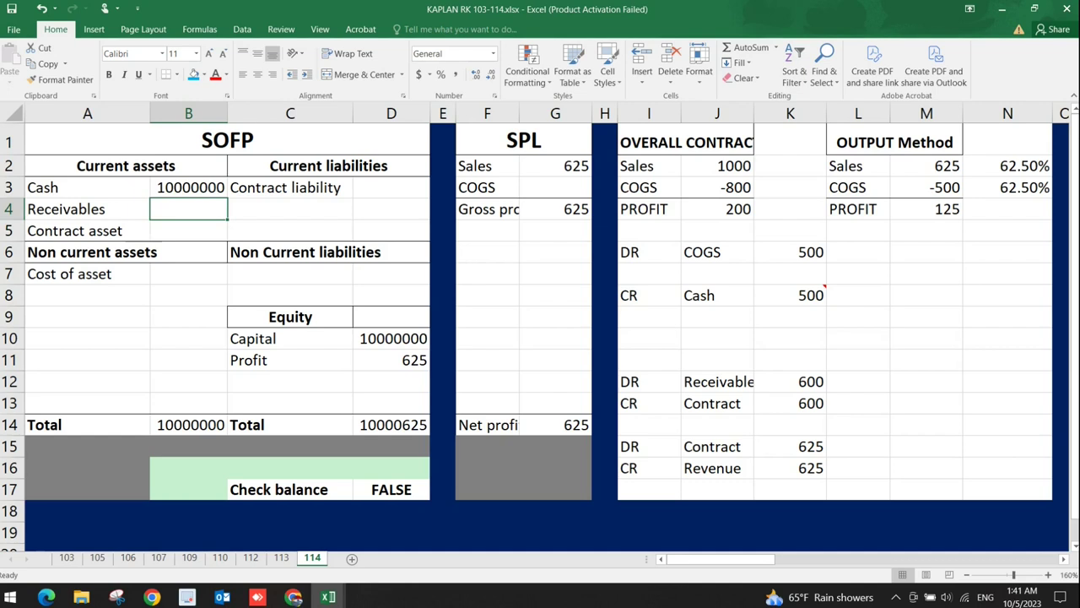
pyautogui.write('=')
pyautogui.press('Right')
pyautogui.press('Right')
pyautogui.press('Right')
pyautogui.press('Right')
pyautogui.press('Right')
pyautogui.press('Right')
pyautogui.press('Right')
pyautogui.press('Right')
pyautogui.press('Down')
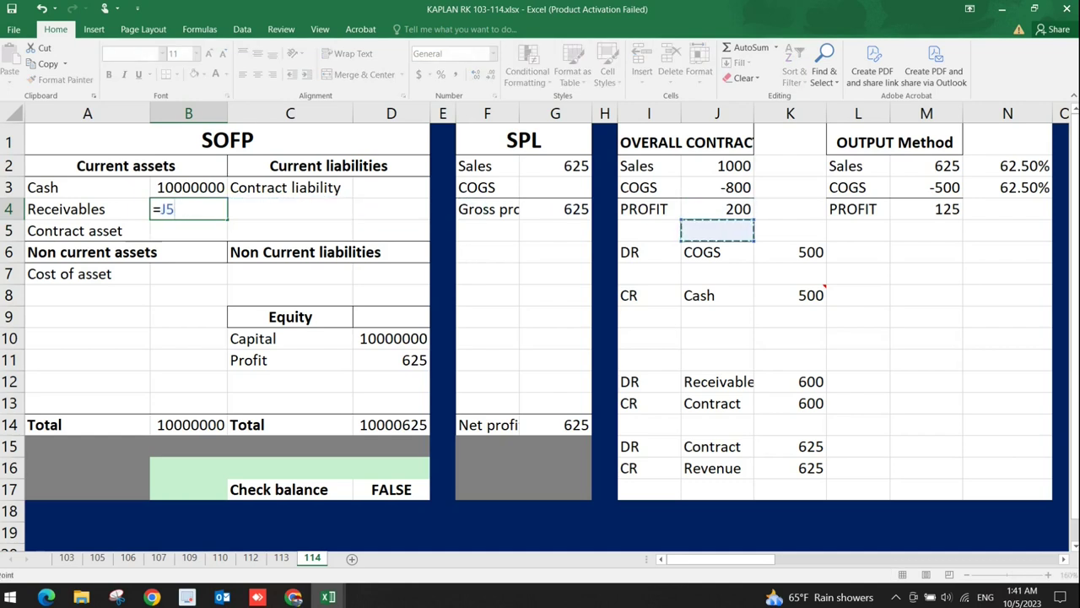
pyautogui.press('Down')
pyautogui.press('Down')
pyautogui.press('Down')
pyautogui.press('Down')
pyautogui.press('Down')
# - Enter the SPL COGS in G3 as the negative of the journal's COGS debit, -K6
pyautogui.press('Right')
pyautogui.press('Down')
pyautogui.press('Down')
pyautogui.press('Return')
pyautogui.press('Right')
pyautogui.press('Right')
pyautogui.press('Right')
pyautogui.press('Right')
pyautogui.press('Up')
pyautogui.press('Right')
pyautogui.press('Up')
pyautogui.write('-')
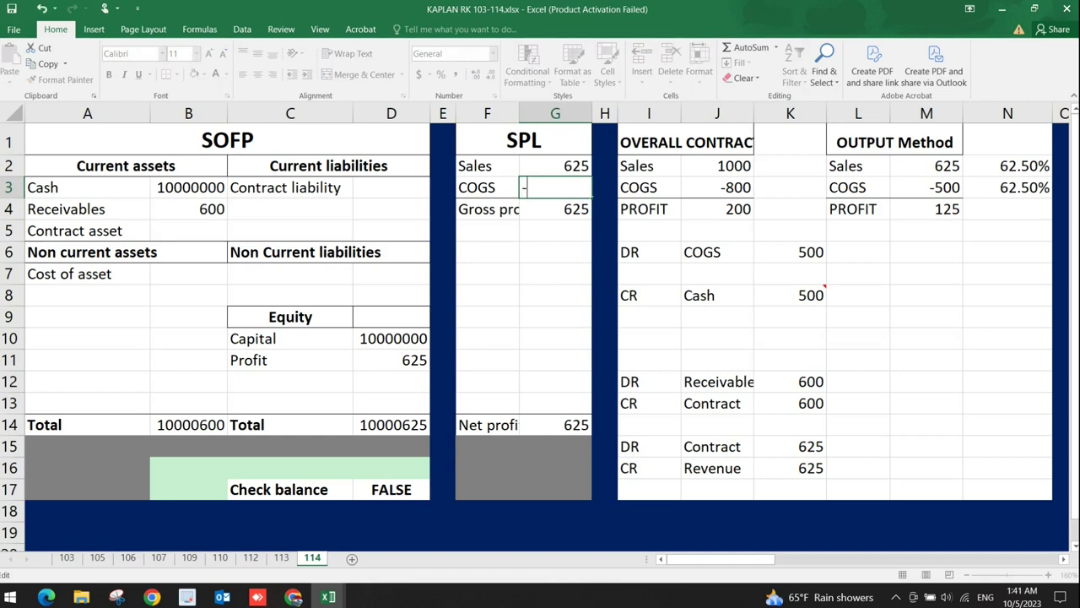
pyautogui.press('Right')
pyautogui.press('Right')
pyautogui.press('Right')
pyautogui.press('Right')
pyautogui.press('Down')
pyautogui.press('Down')
pyautogui.press('Down')
pyautogui.press('Return')
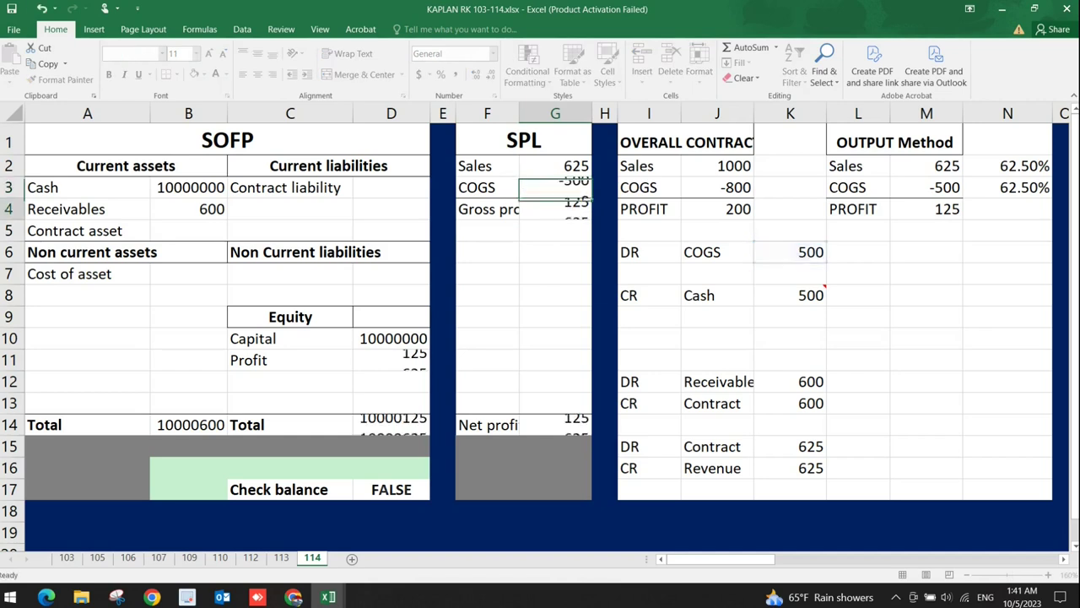
# - Subtract the journal's Cash credit in K8 from the 10000000 in the SOFP Cash formula in B3
pyautogui.doubleClick(188, 187)
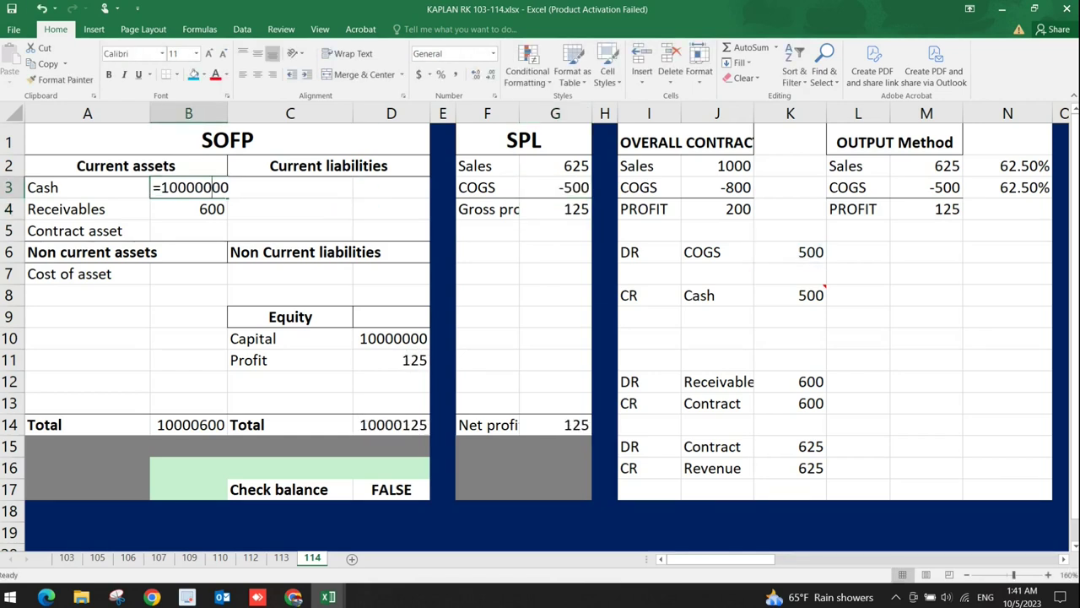
pyautogui.write('-')
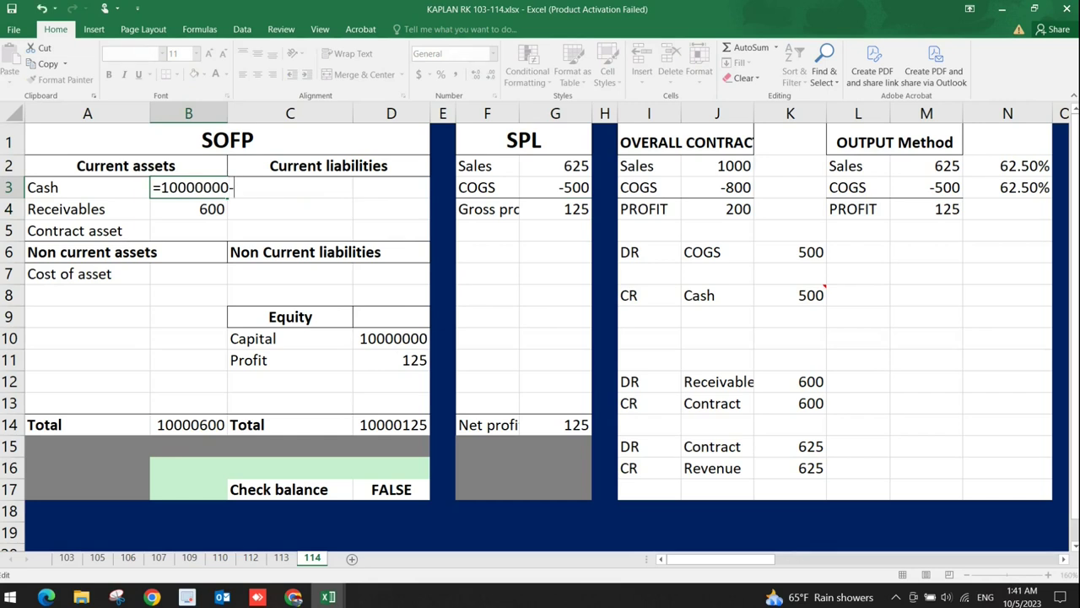
pyautogui.click(802, 295)
pyautogui.press('Return')
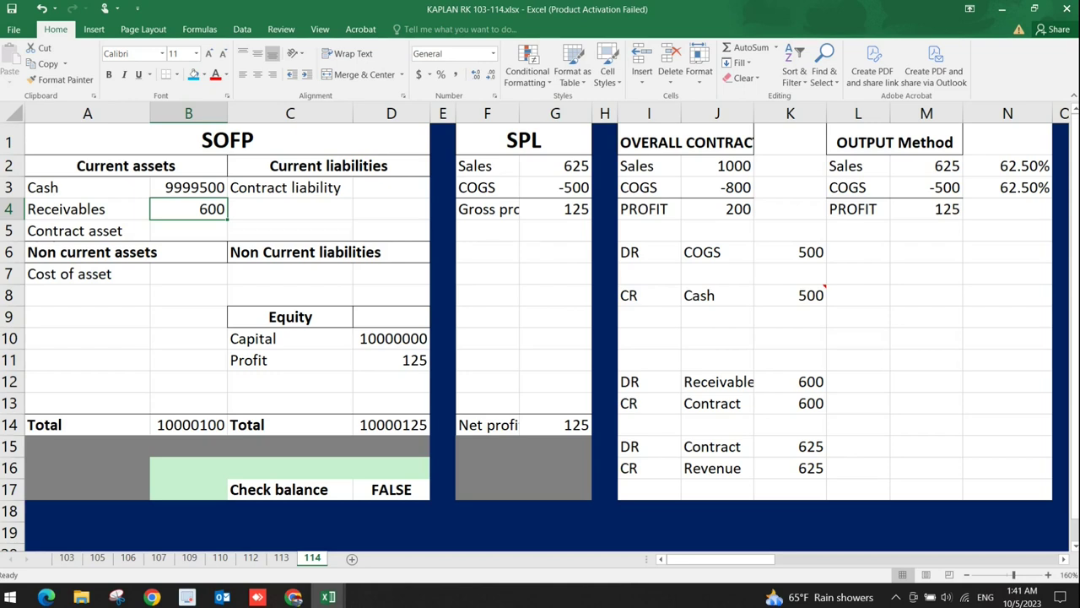
# - Enter the SOFP Contract asset in B5 as the Contract debit less the Contract credit, =K15-K13
pyautogui.click(790, 447)
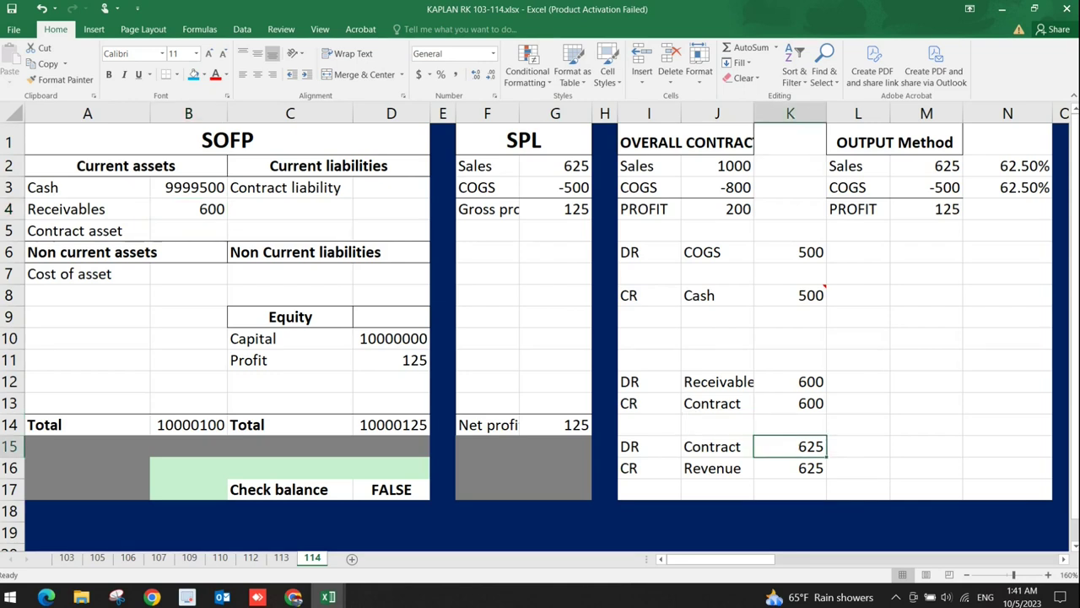
pyautogui.click(188, 231)
pyautogui.write('=')
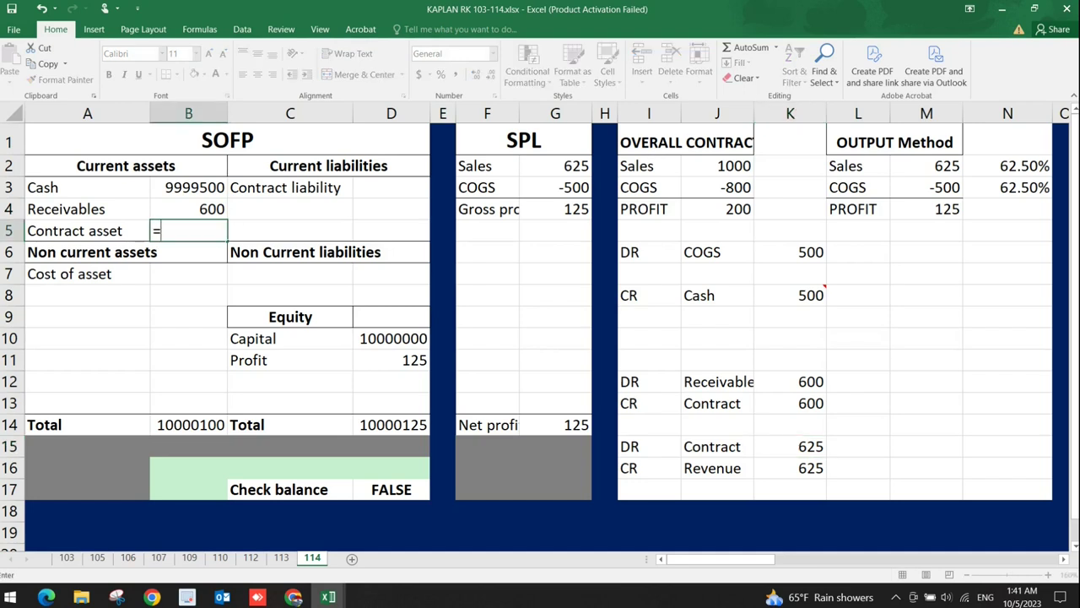
pyautogui.click(790, 446)
pyautogui.write('-')
pyautogui.click(790, 403)
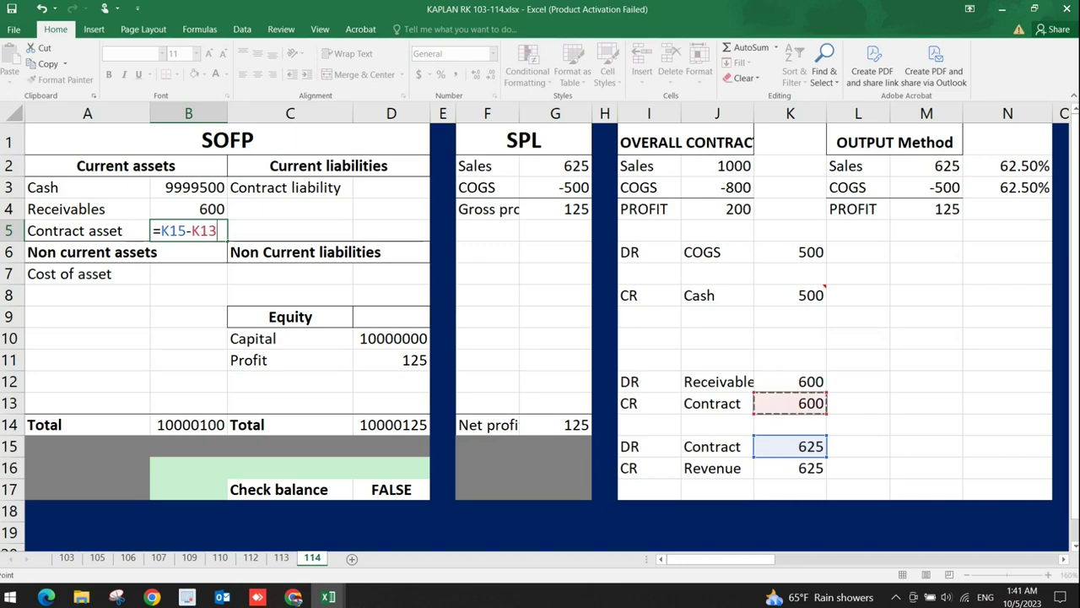
pyautogui.press('Return')
pyautogui.click(188, 230)
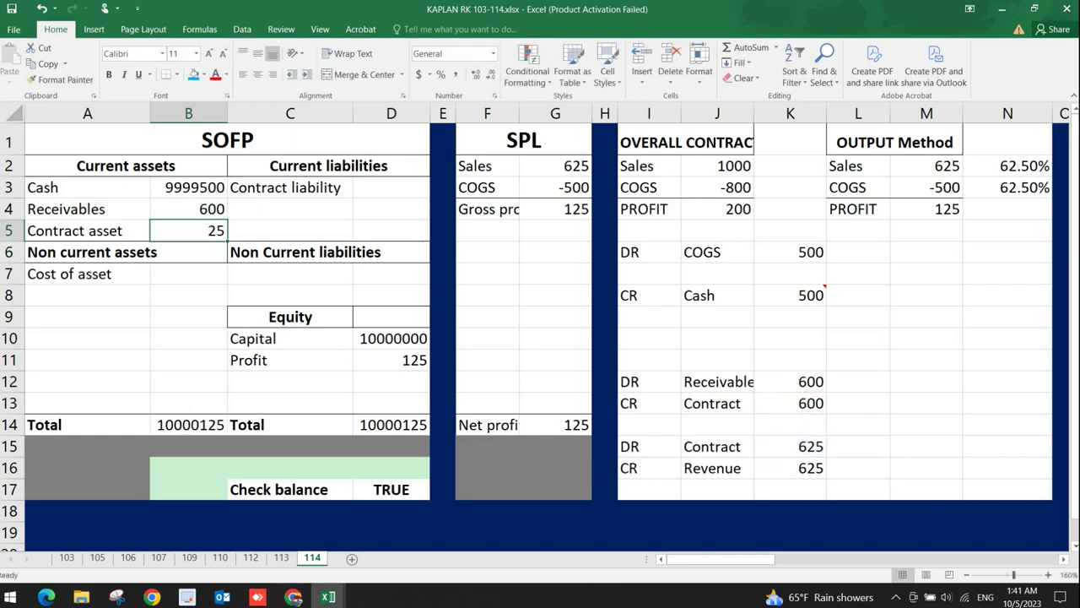
# - Check the contract asset and the Contract journal amounts against question 114 and its worked answer in the Kaplan exam kit PDF in Chrome
pyautogui.hotkey('alt', 'Tab')
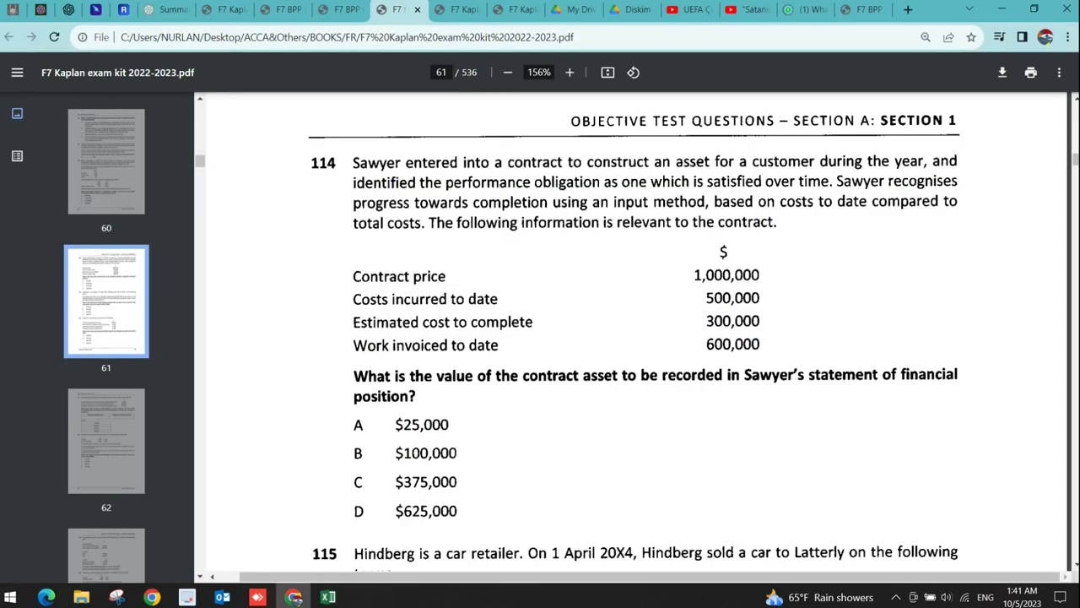
pyautogui.hotkey('ctrl', 'Tab')
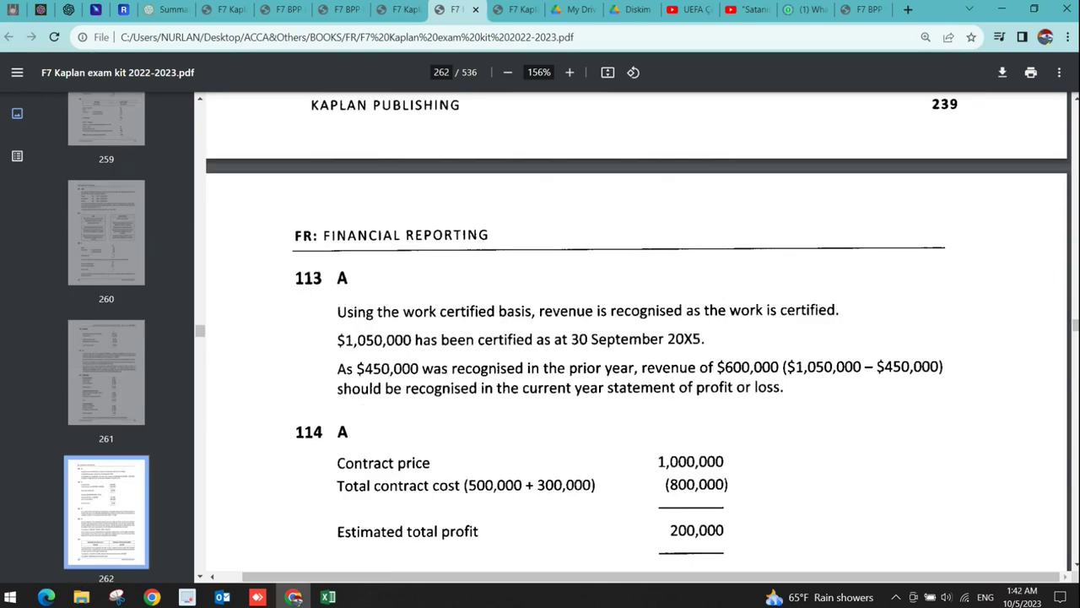
pyautogui.scroll(-3, 639, 331)
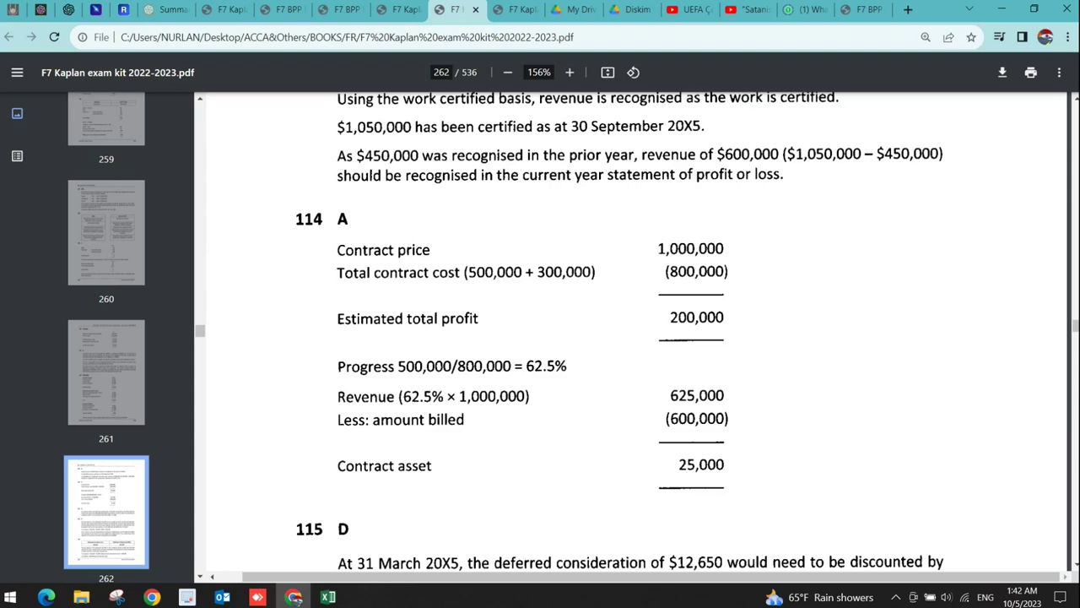
pyautogui.hotkey('alt', 'Tab')
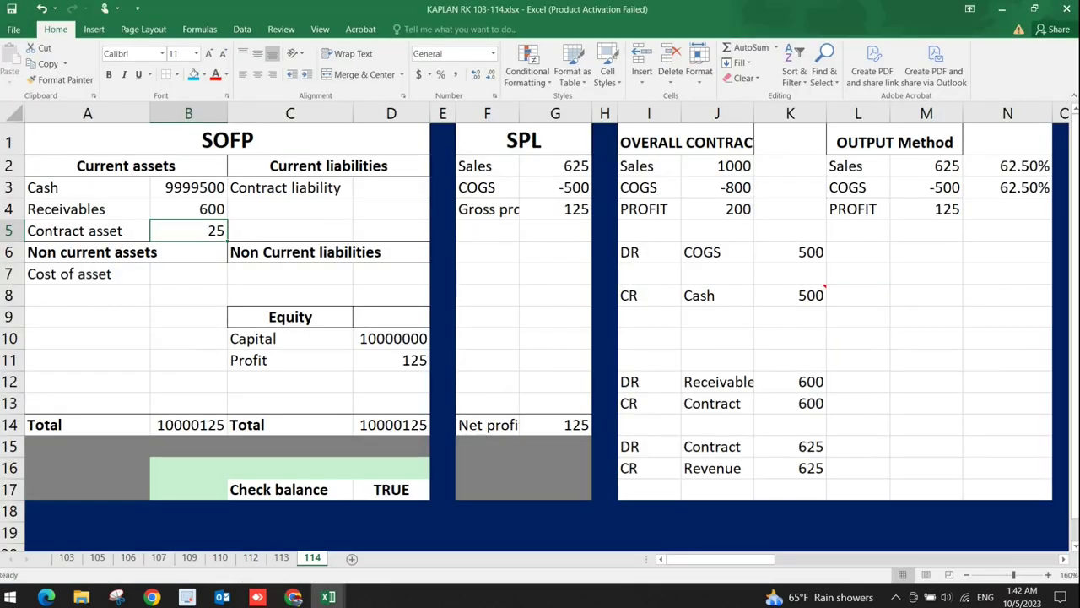
pyautogui.click(555, 382)
pyautogui.click(790, 446)
pyautogui.click(790, 403)
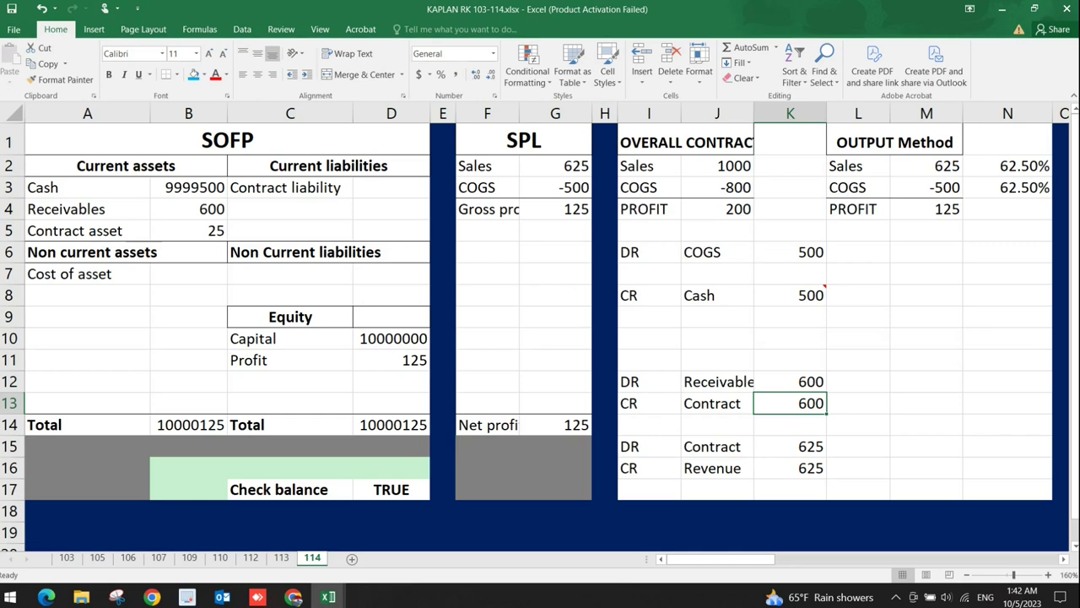
pyautogui.click(188, 230)
pyautogui.hotkey('alt', 'Tab')
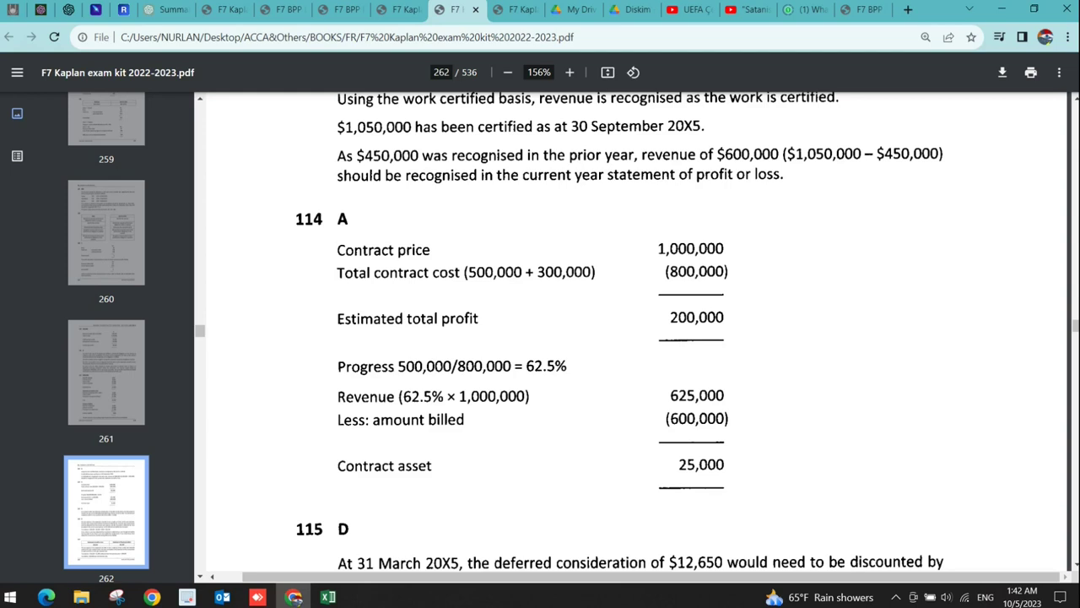
pyautogui.scroll(-3, 621, 335)
pyautogui.scroll(1, 620, 334)
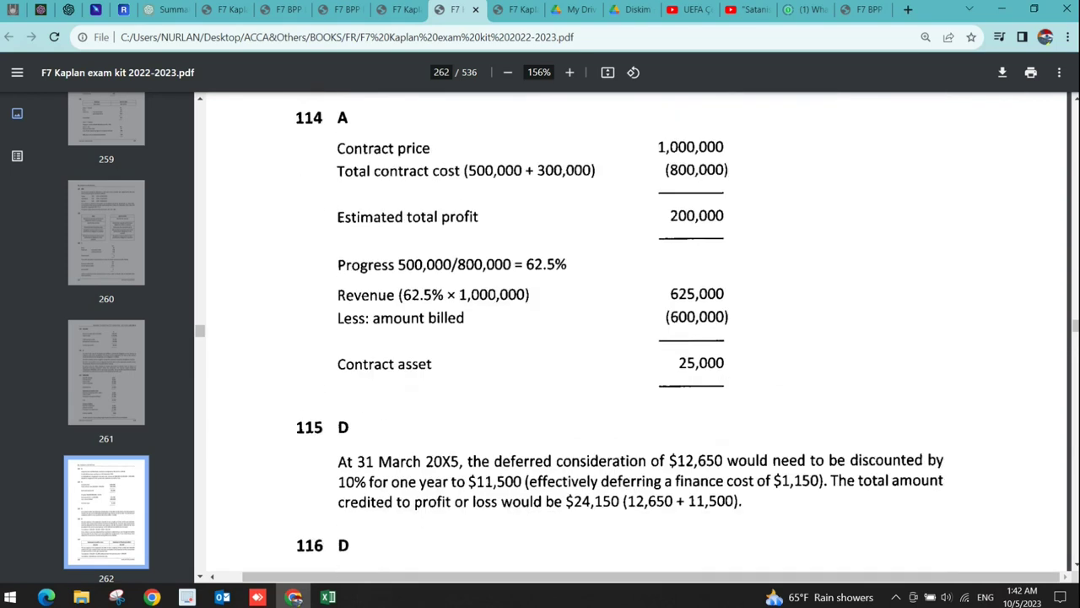
pyautogui.scroll(-1, 620, 335)
pyautogui.scroll(3, 620, 334)
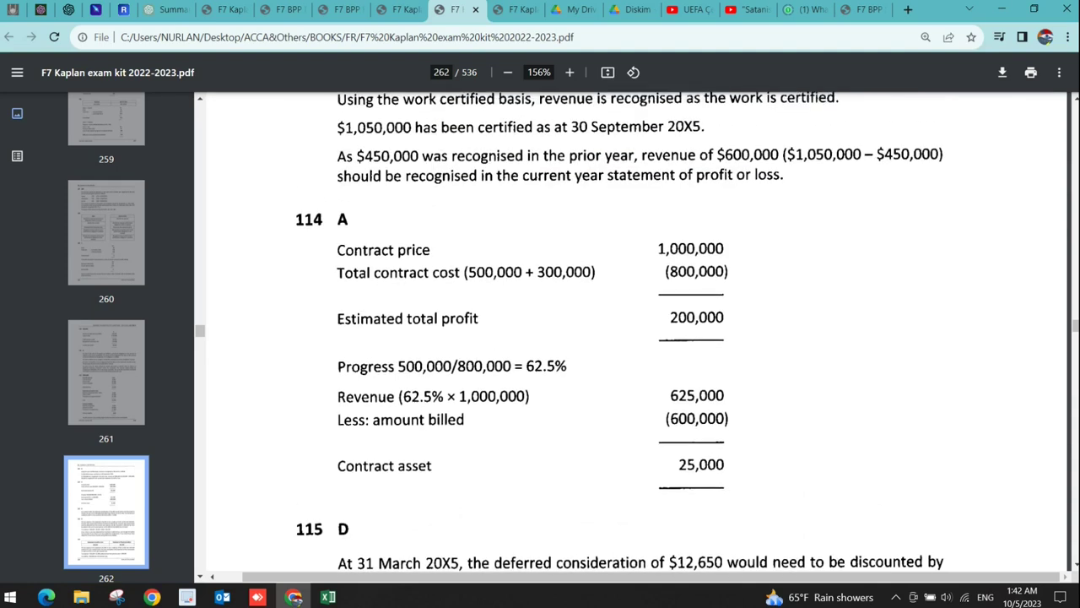
pyautogui.hotkey('alt', 'Tab')
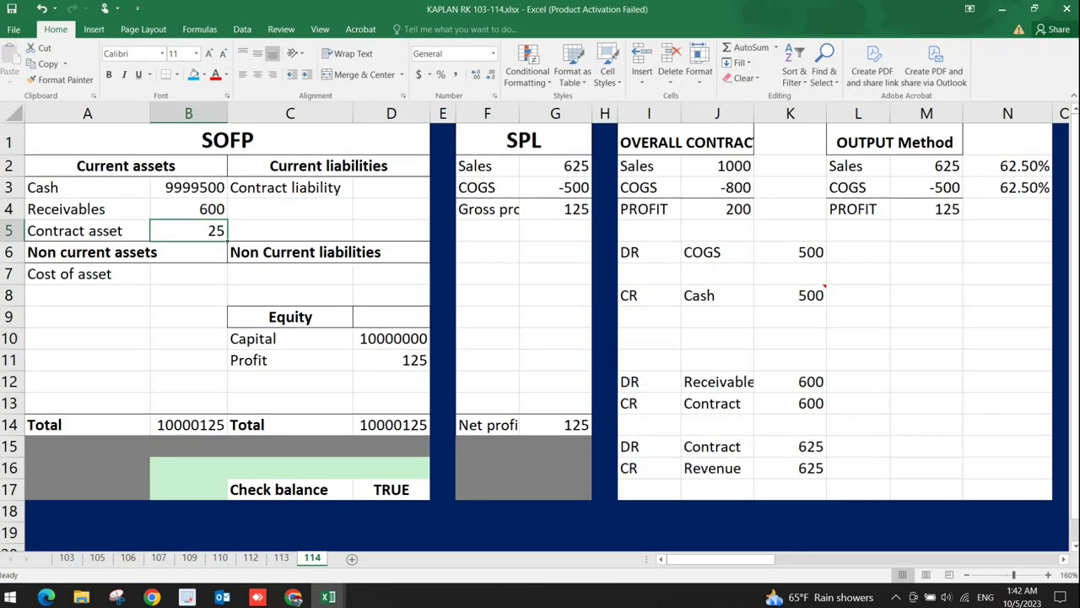